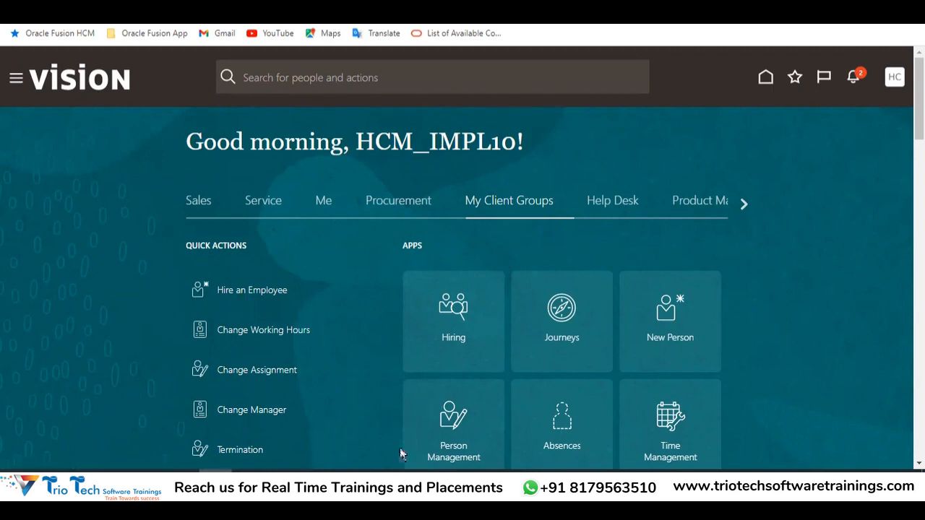
# Switch to the Excel course workbook and locate the Inbound Integrations and data loader notes in column D of Sheet17
pyautogui.moveTo(381, 491)
pyautogui.click(380, 484)
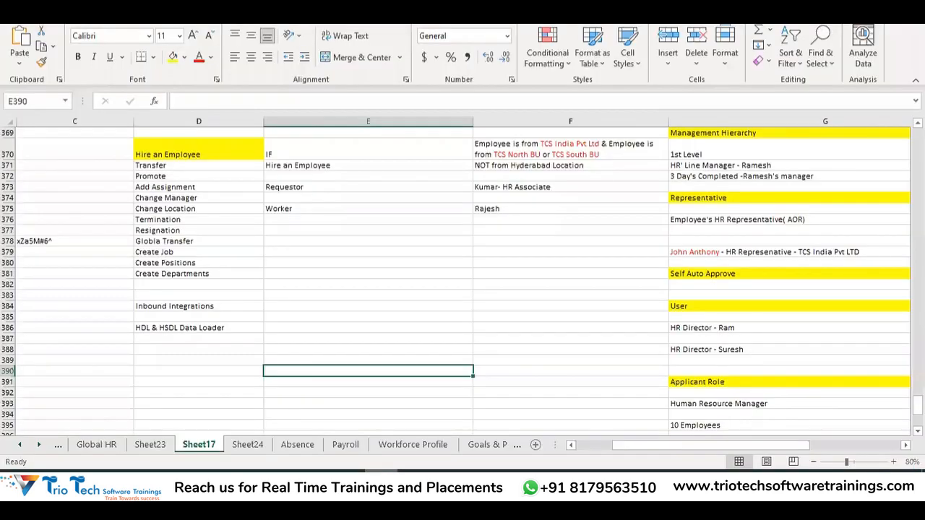
pyautogui.click(188, 311)
pyautogui.scroll(-4, 281, 306)
pyautogui.scroll(1, 250, 302)
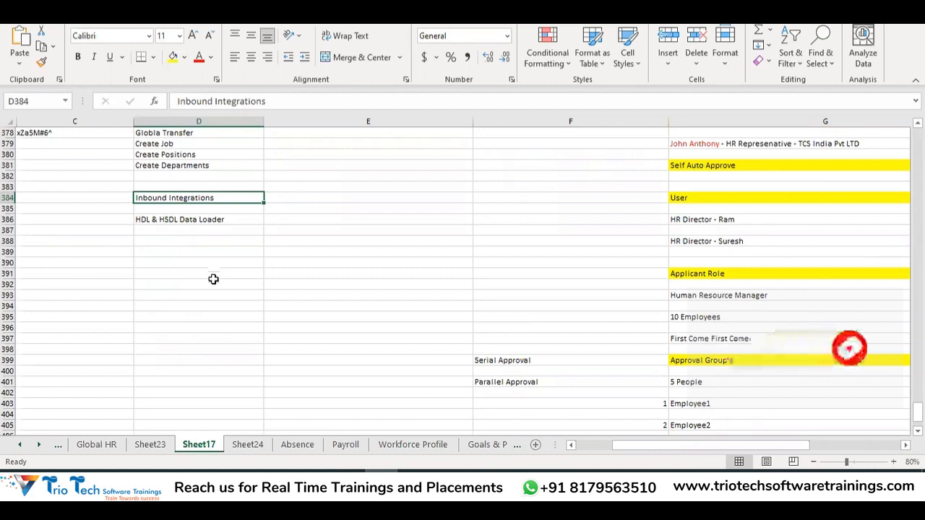
pyautogui.click(189, 221)
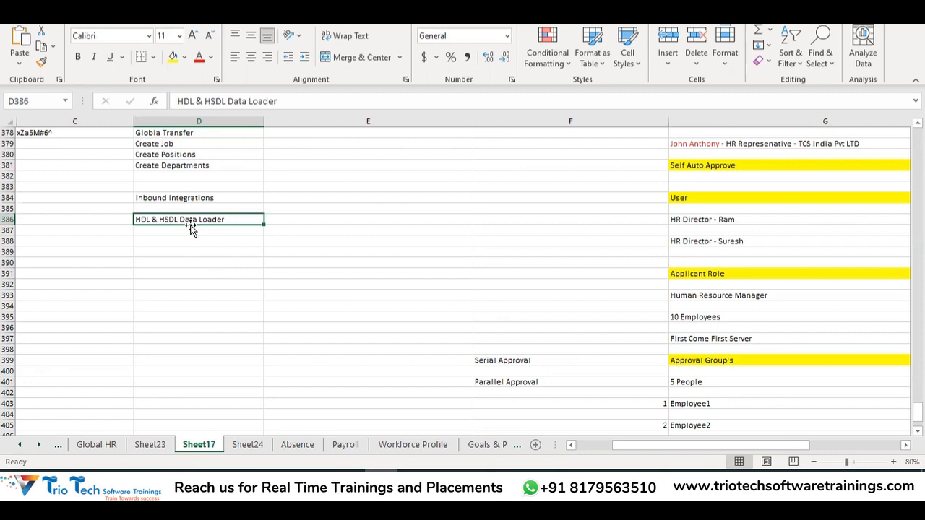
# Enter "Data Migration" in cell E384, beside Inbound Integrations
pyautogui.click(291, 197)
pyautogui.write('Data')
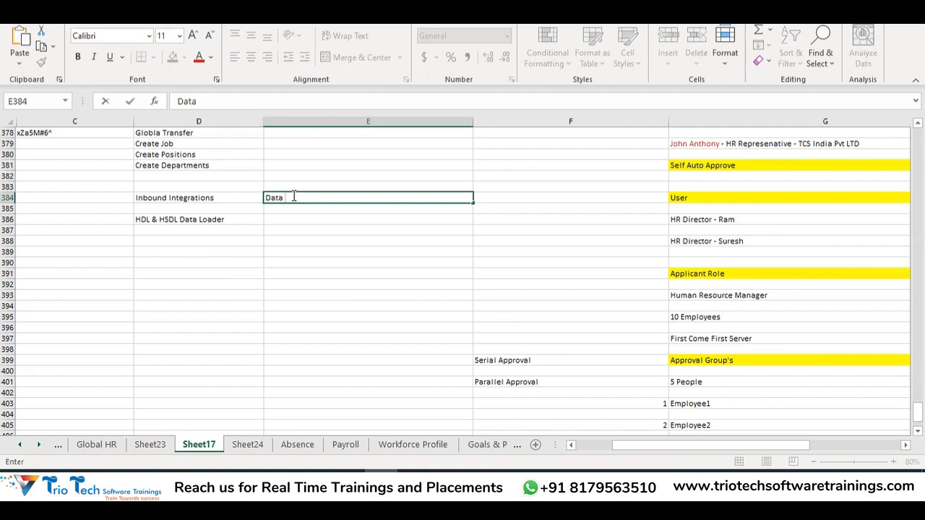
pyautogui.write(' Migration')
pyautogui.click(295, 239)
pyautogui.click(300, 205)
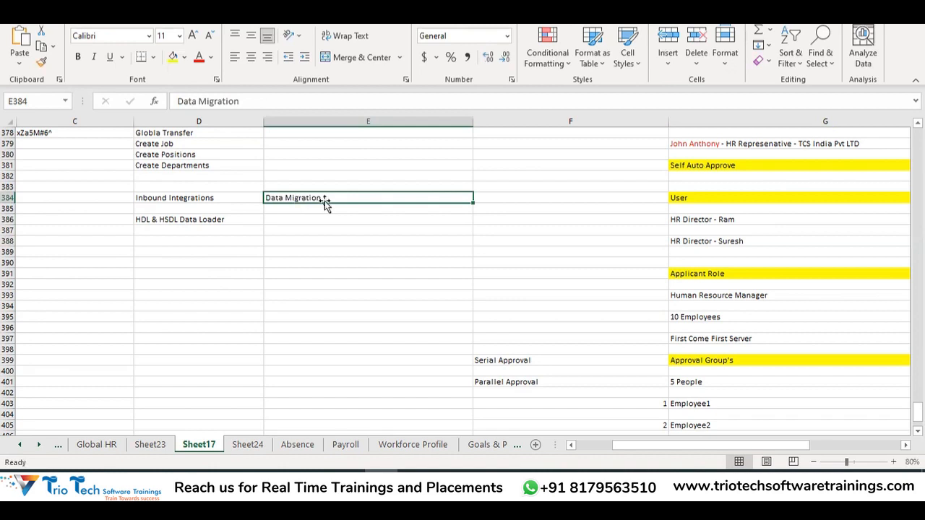
# Extend the text in cell E384 to read "Data Migration/ Bulk Uploading of Data"
pyautogui.doubleClick(326, 197)
pyautogui.write('/ Bu')
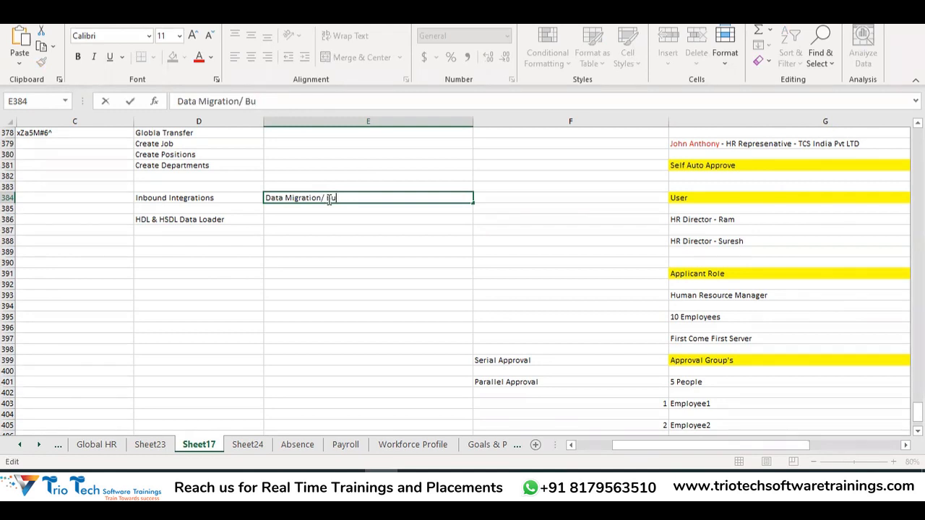
pyautogui.write('lk Uploading of')
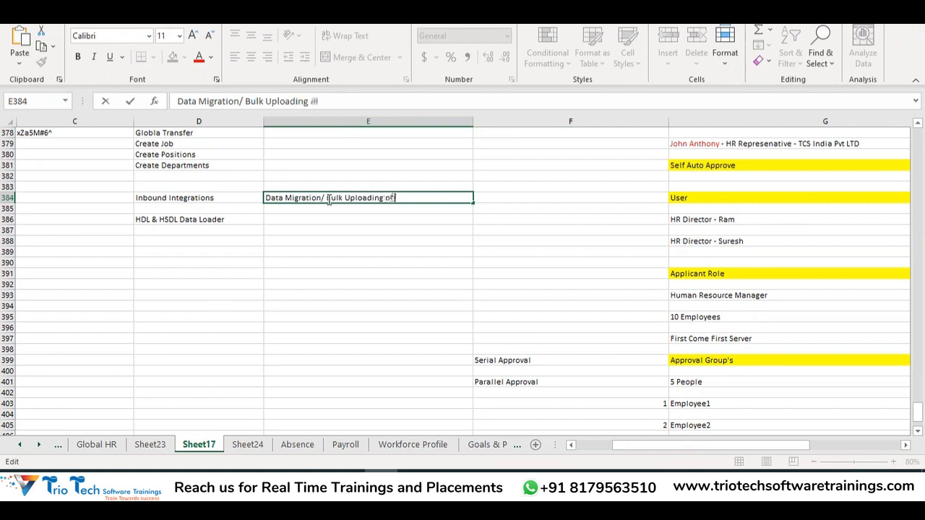
pyautogui.write(' Data')
pyautogui.press('Return')
pyautogui.click(378, 251)
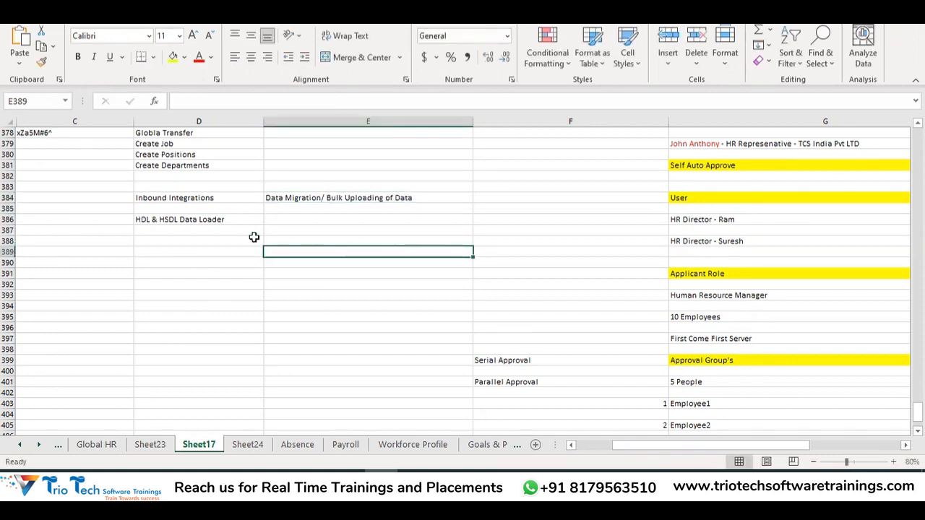
# Clear the "HDL & HSDL Data Loader" entry from cell D386 and save the workbook
pyautogui.click(214, 224)
pyautogui.press('Delete')
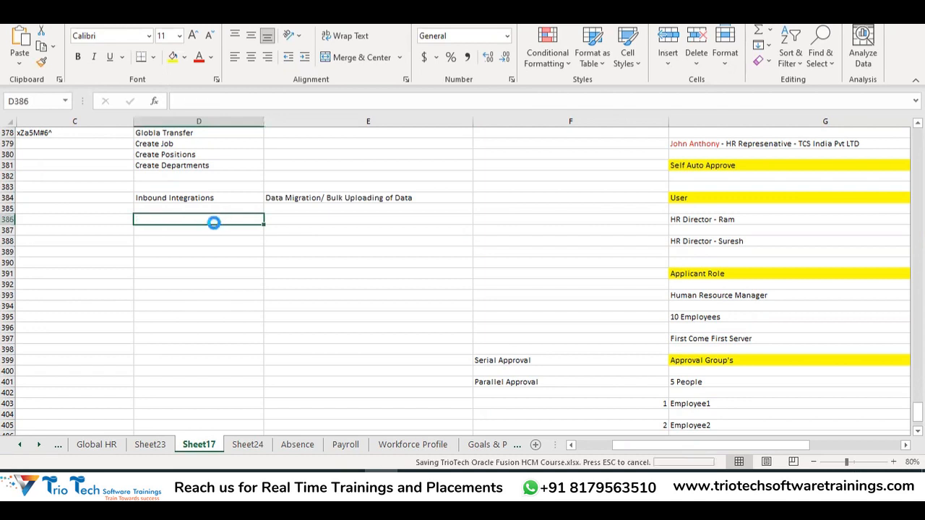
pyautogui.click(297, 200)
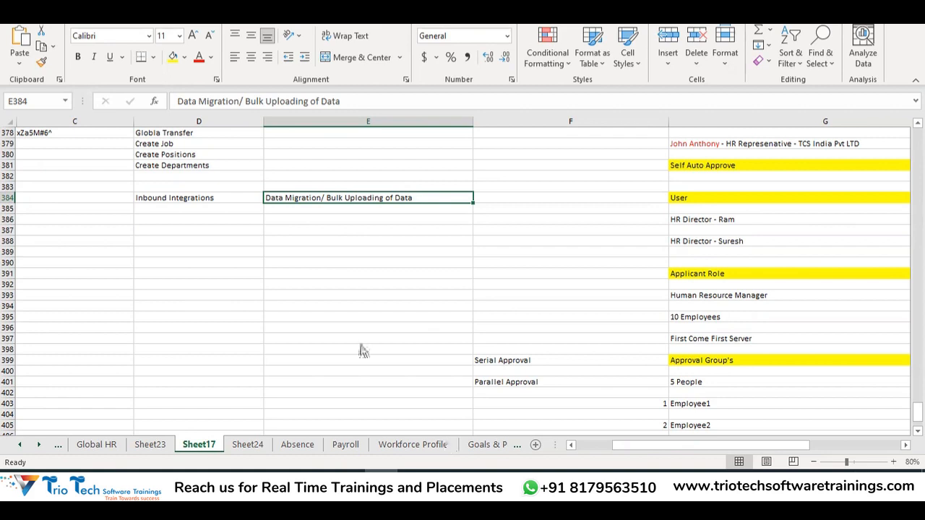
pyautogui.hotkey('alt', 'Tab')
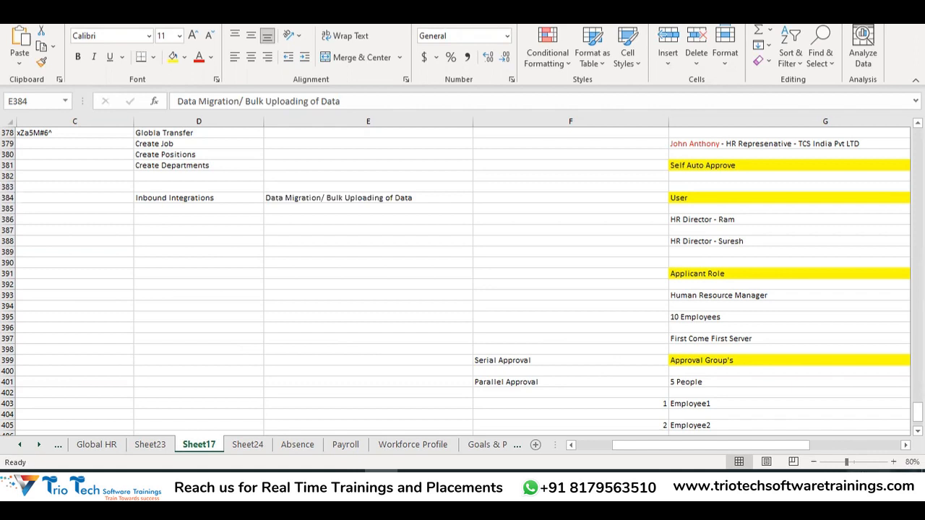
pyautogui.click(865, 486)
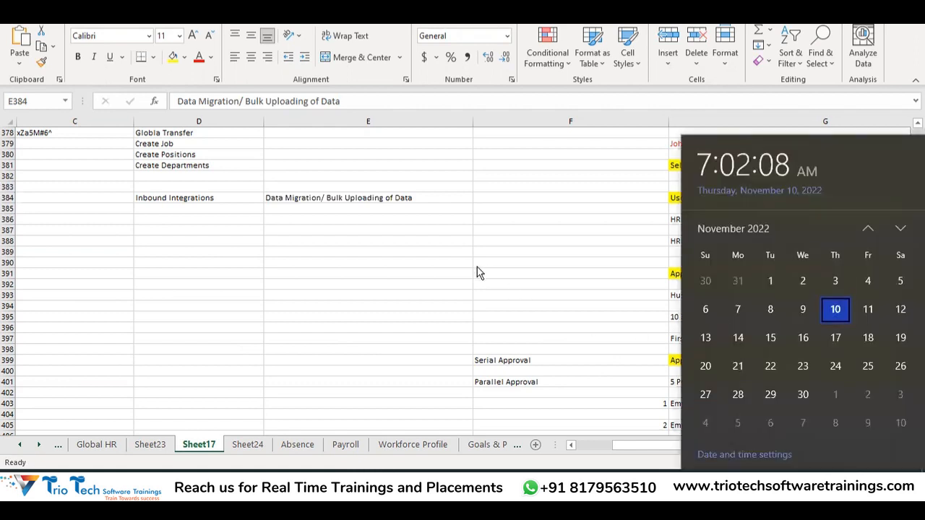
pyautogui.click(326, 237)
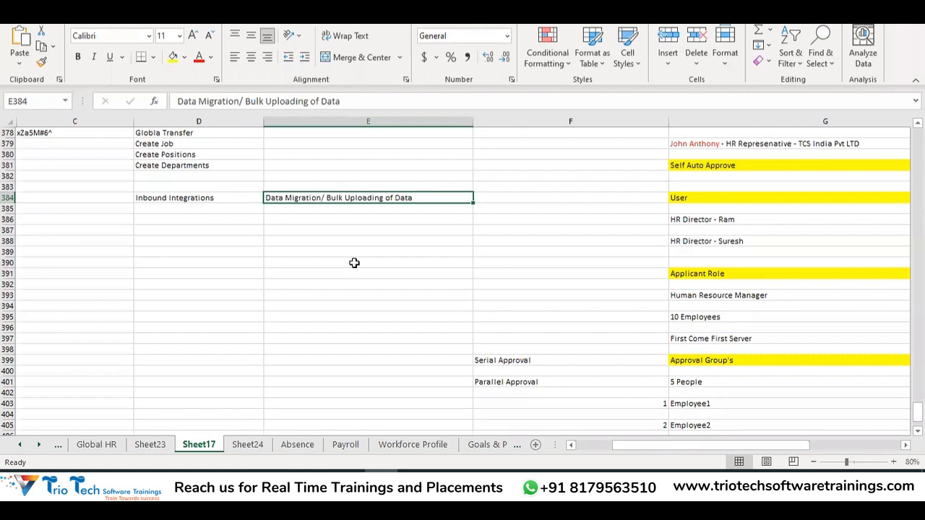
pyautogui.click(470, 82)
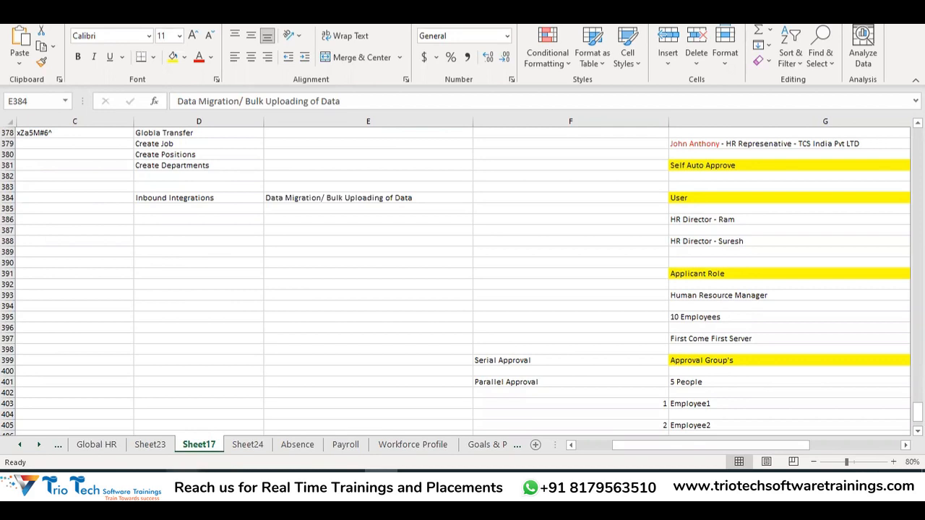
pyautogui.click(215, 483)
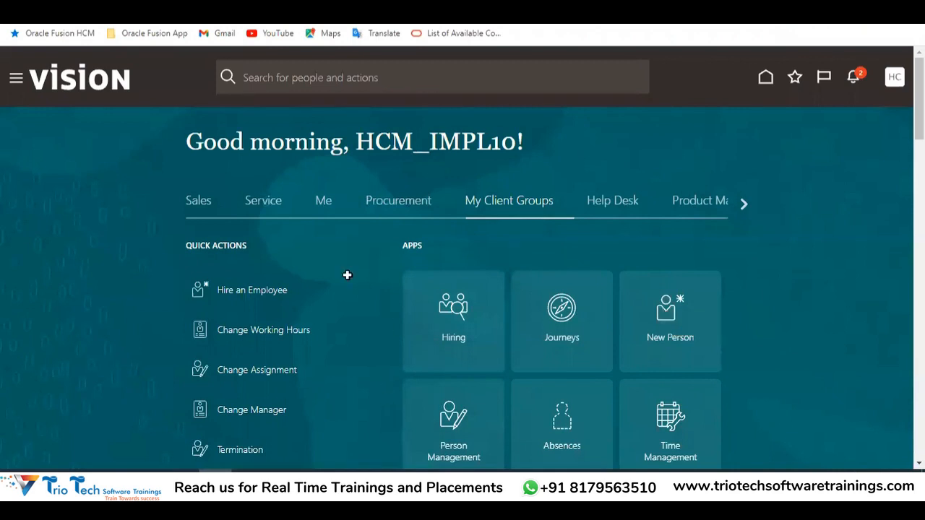
pyautogui.click(336, 230)
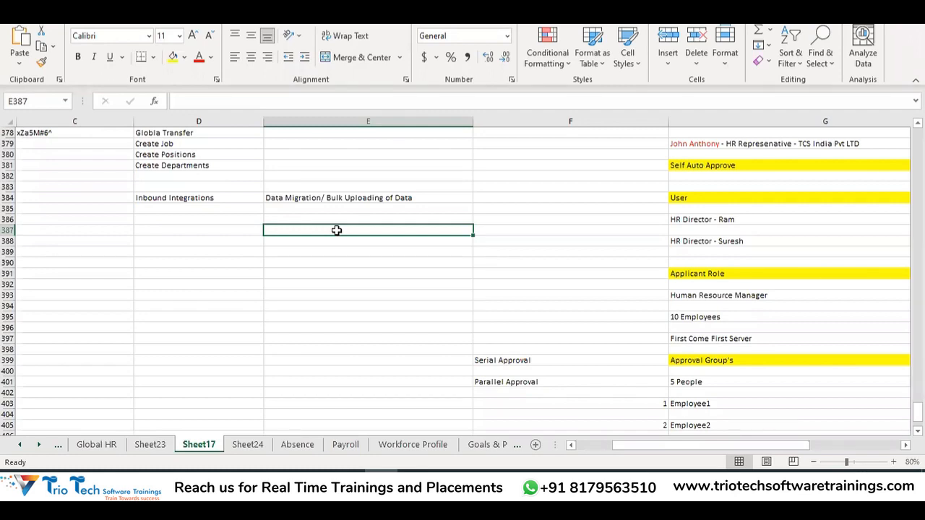
pyautogui.click(216, 482)
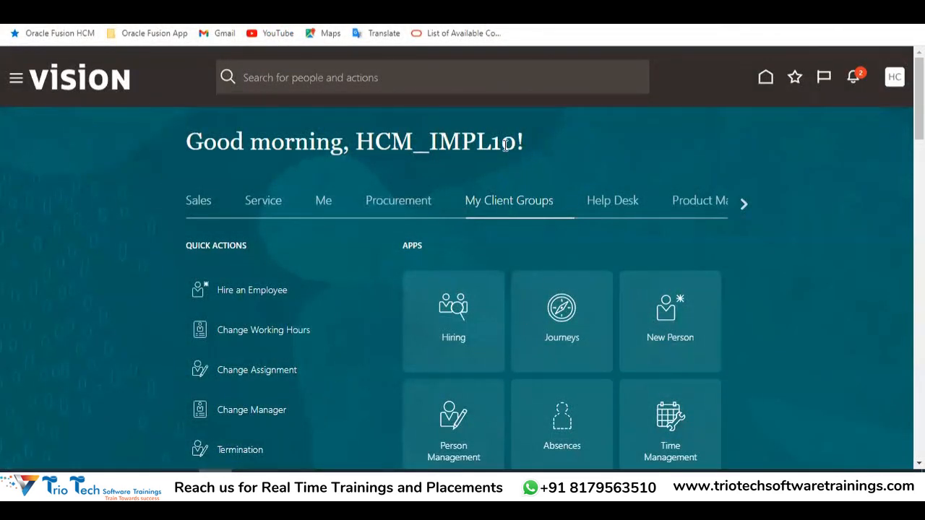
pyautogui.hotkey('alt', 'Tab')
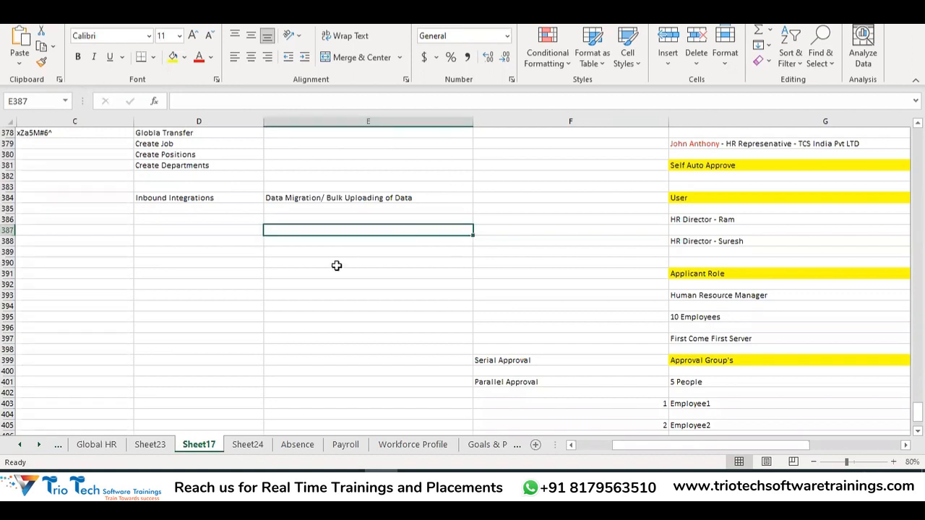
pyautogui.click(315, 210)
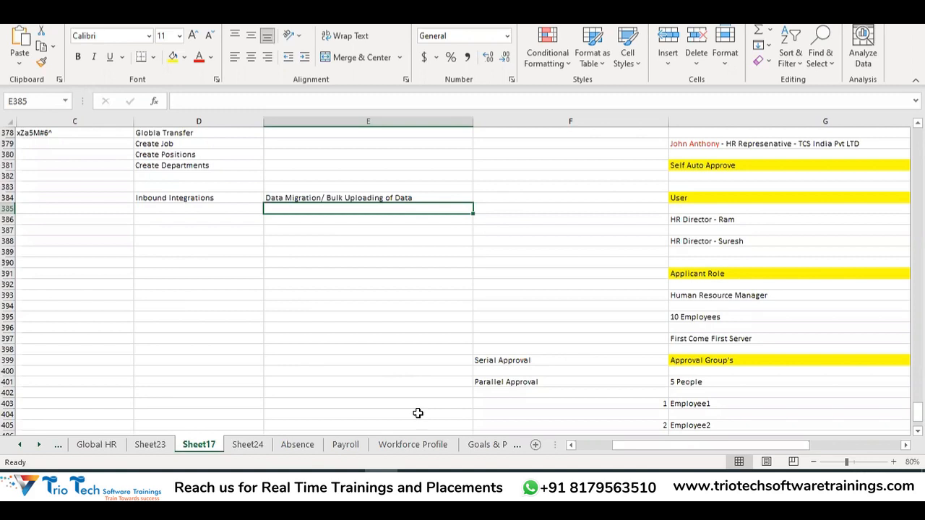
pyautogui.click(412, 485)
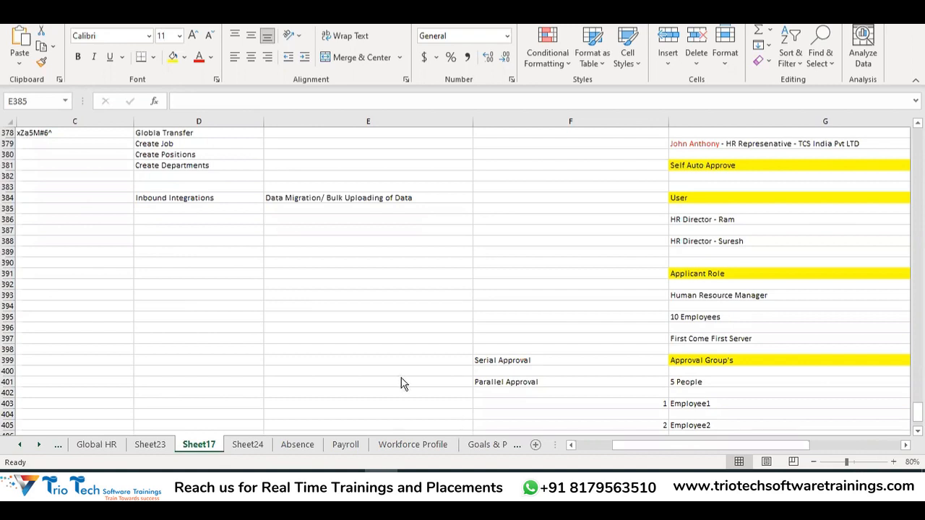
pyautogui.click(371, 290)
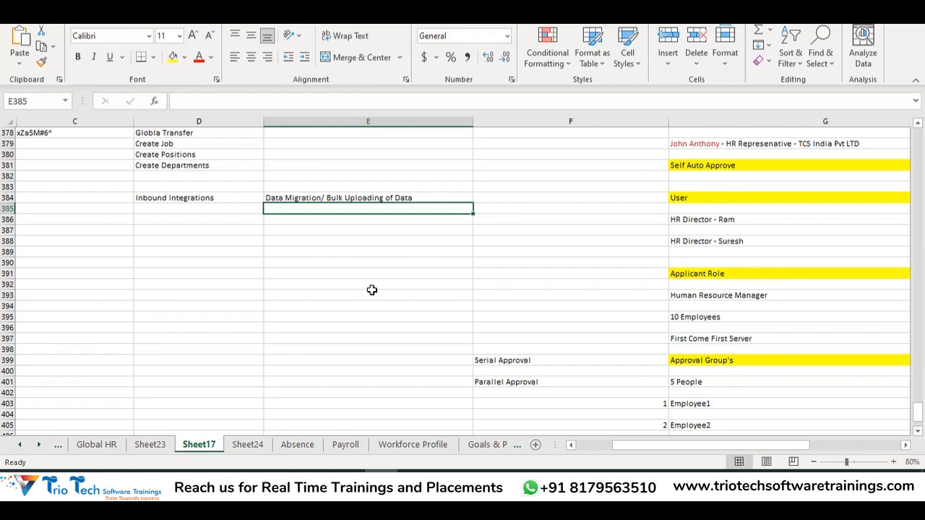
pyautogui.click(187, 197)
pyautogui.click(312, 198)
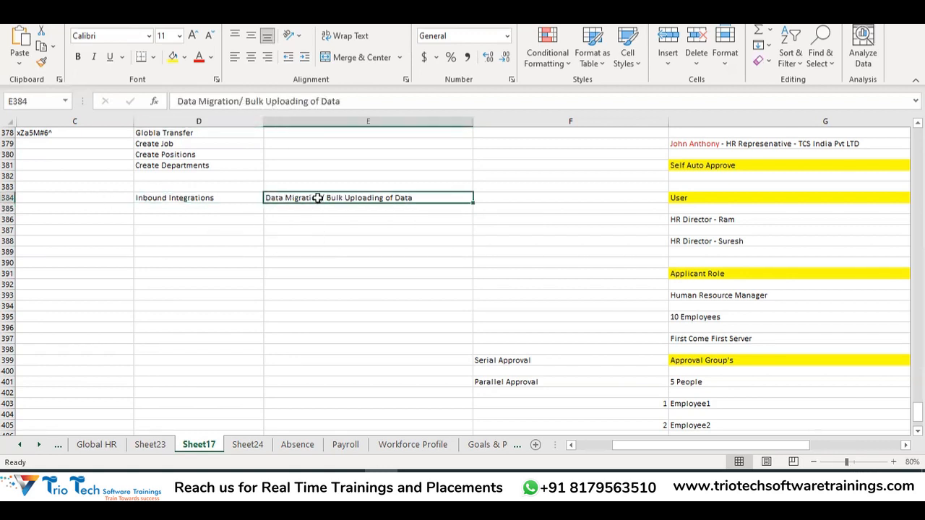
pyautogui.click(175, 199)
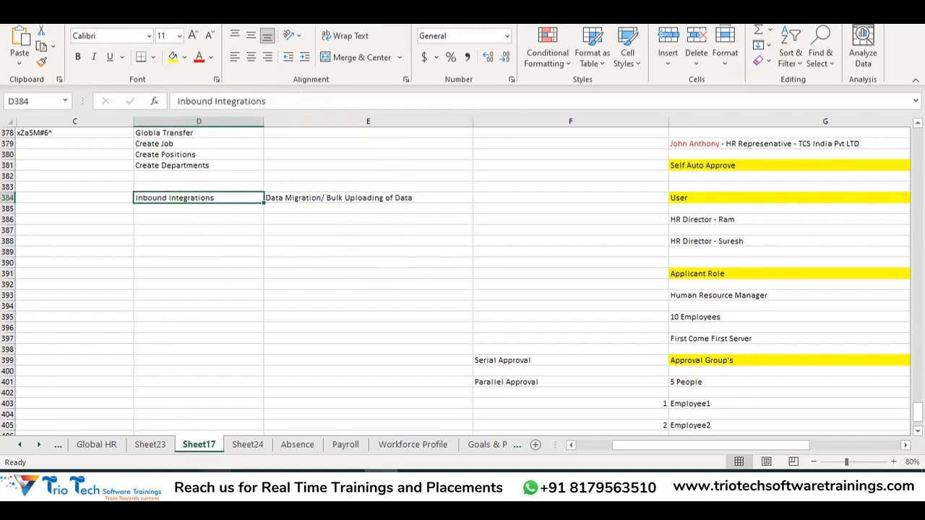
pyautogui.click(216, 483)
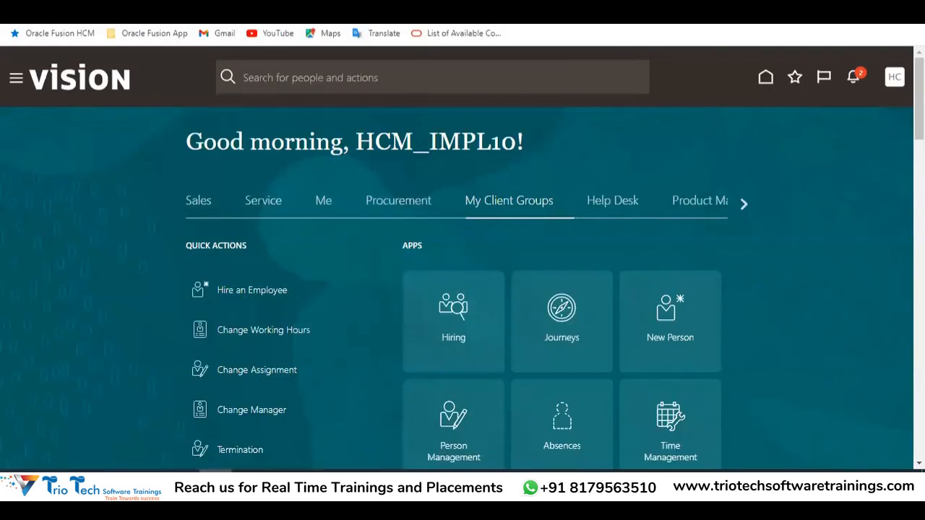
pyautogui.hotkey('alt', 'Tab')
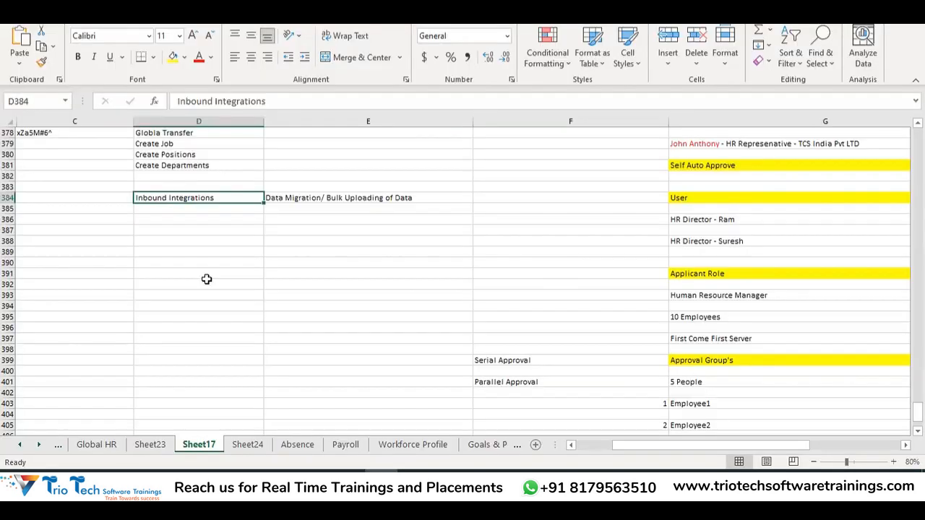
pyautogui.click(300, 201)
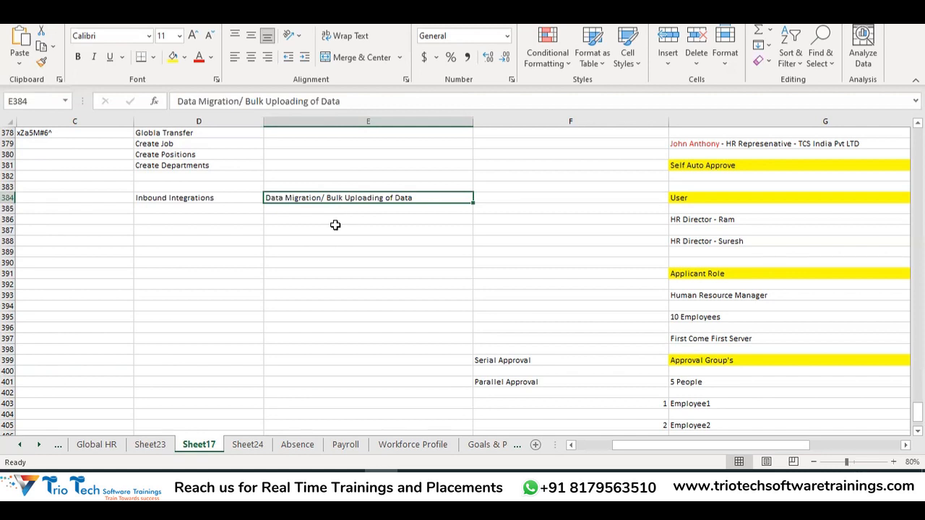
pyautogui.doubleClick(413, 197)
pyautogui.moveTo(413, 198); pyautogui.dragTo(395, 200)
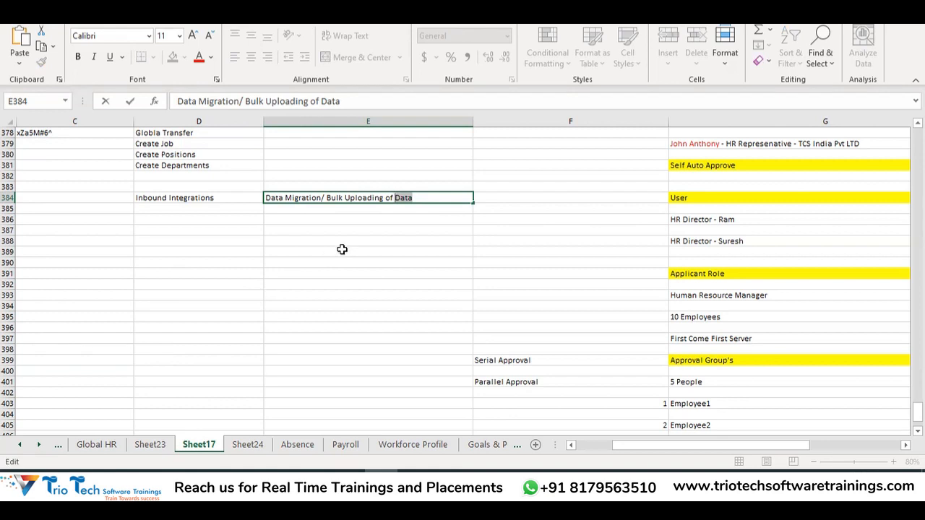
pyautogui.click(192, 201)
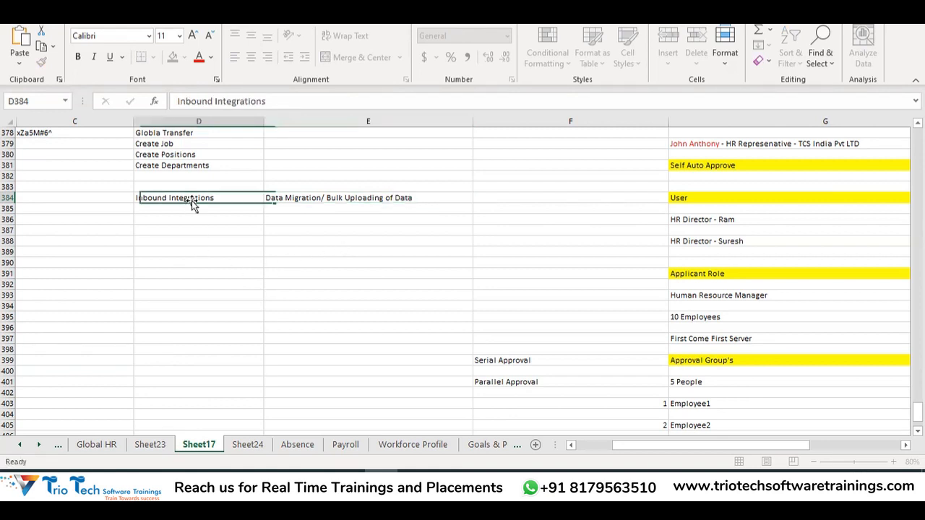
# List the loader types below Inbound Integrations, entering "HSDL" in cell D386 and "HDL" in cell D388
pyautogui.click(187, 209)
pyautogui.click(186, 219)
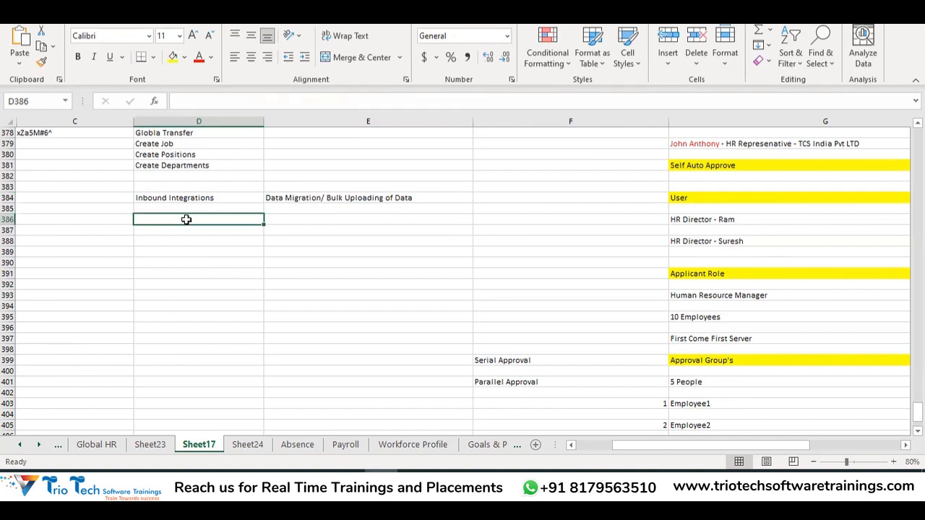
pyautogui.write('HSDI')
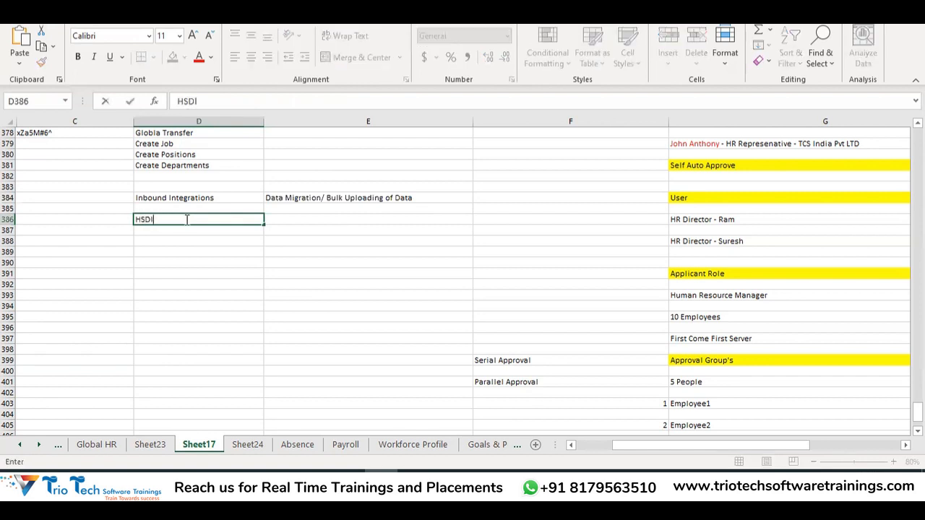
pyautogui.press('BackSpace')
pyautogui.write('L')
pyautogui.press('Return')
pyautogui.press('Return')
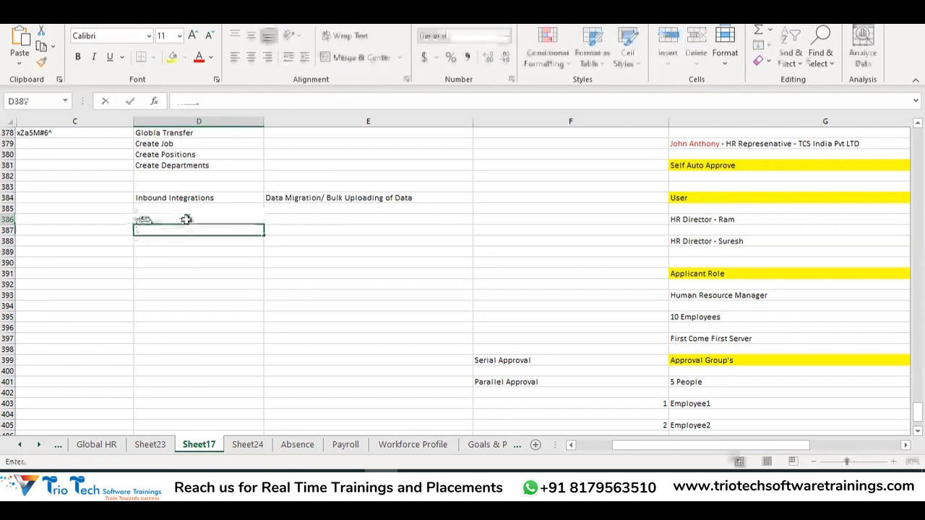
pyautogui.write('HDL')
pyautogui.press('Return')
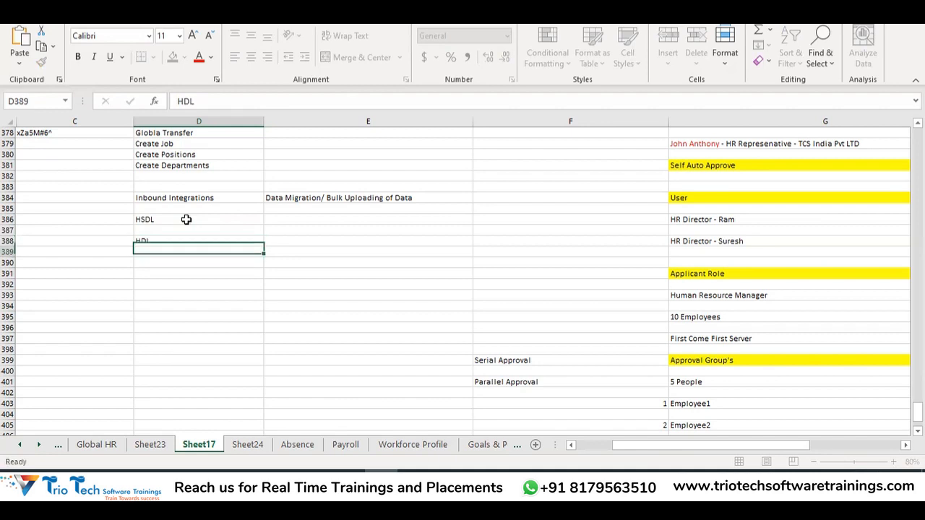
# Extend the HSDL entry in cell D386 to read "HSDL/ SDL"
pyautogui.click(186, 219)
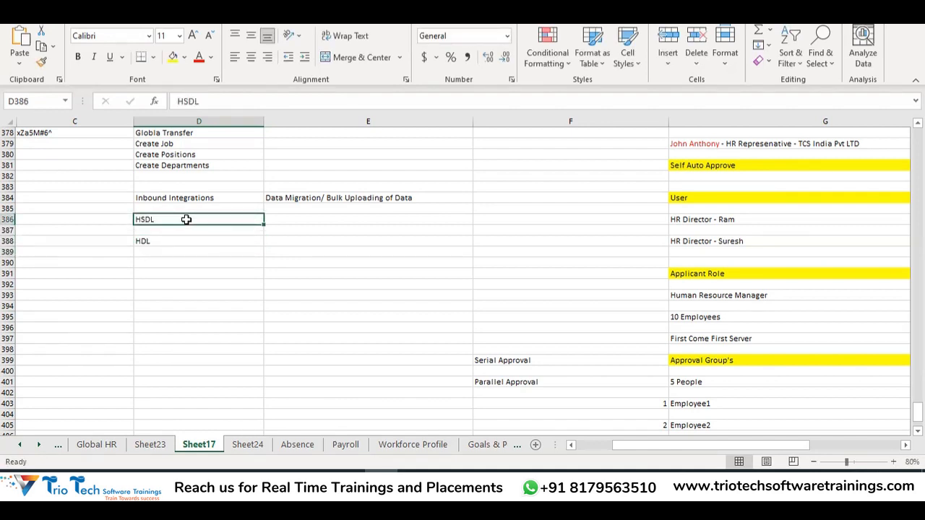
pyautogui.doubleClick(187, 219)
pyautogui.write('/ ')
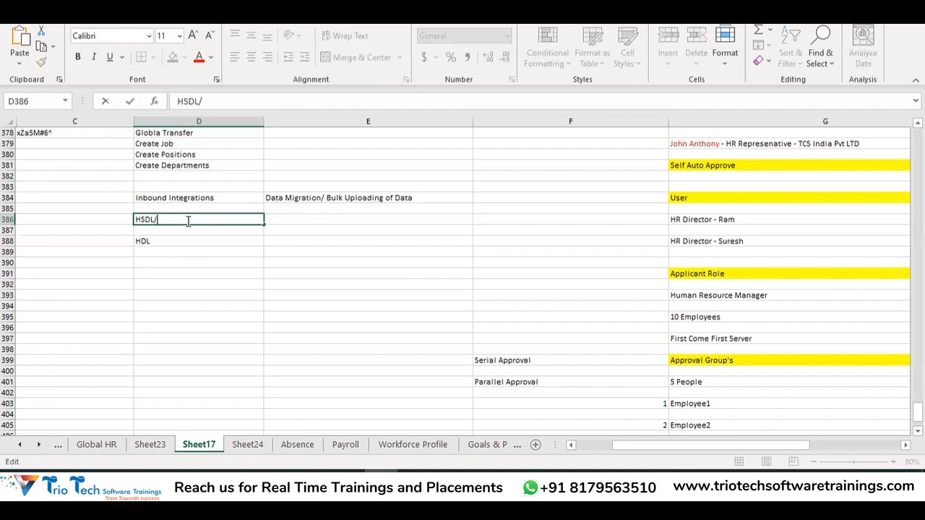
pyautogui.write('SDL')
# Extend the HDL entry in cell D388 to read "HDL - HCM Data Loader"
pyautogui.click(151, 244)
pyautogui.doubleClick(159, 240)
pyautogui.write('- ')
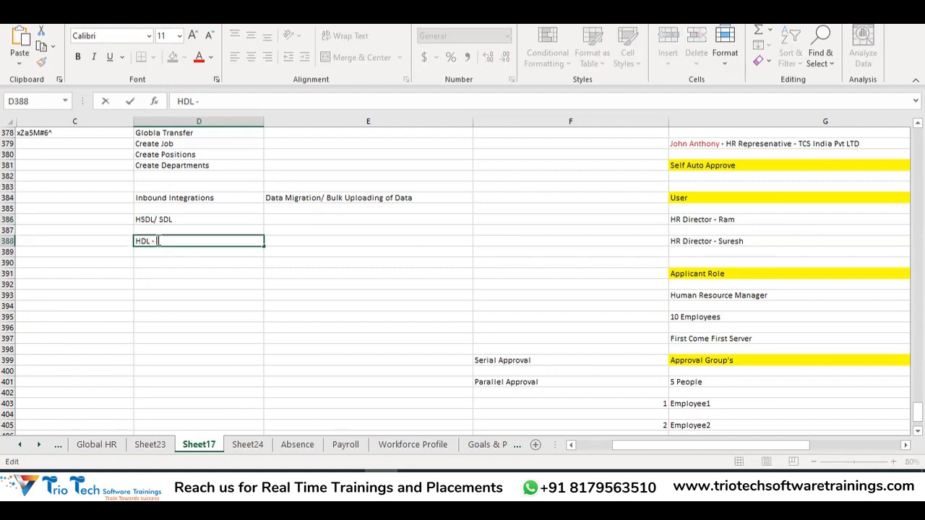
pyautogui.write('HCM Data I')
pyautogui.write('oader')
pyautogui.press('Return')
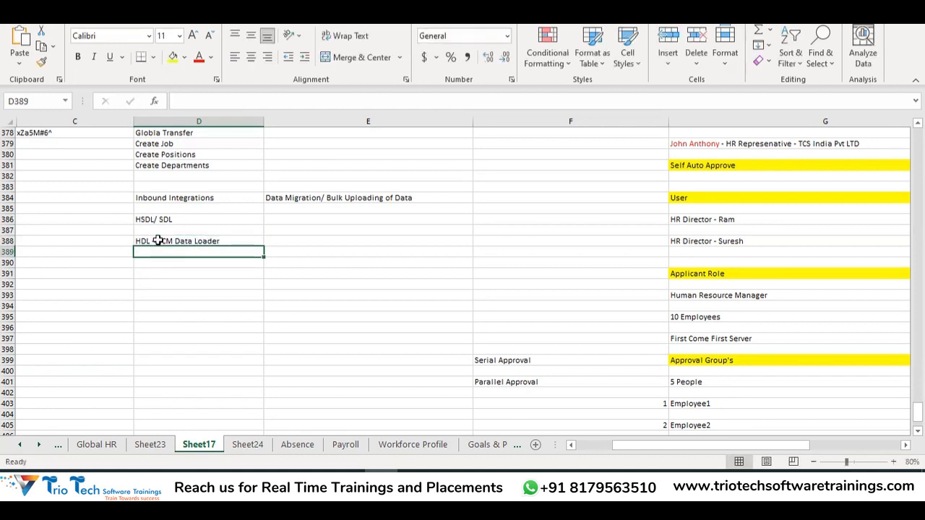
# Enter "HCM" in cell C387 beside the two loader entries and "FBDI" in cell C391
pyautogui.moveTo(178, 219); pyautogui.dragTo(179, 247)
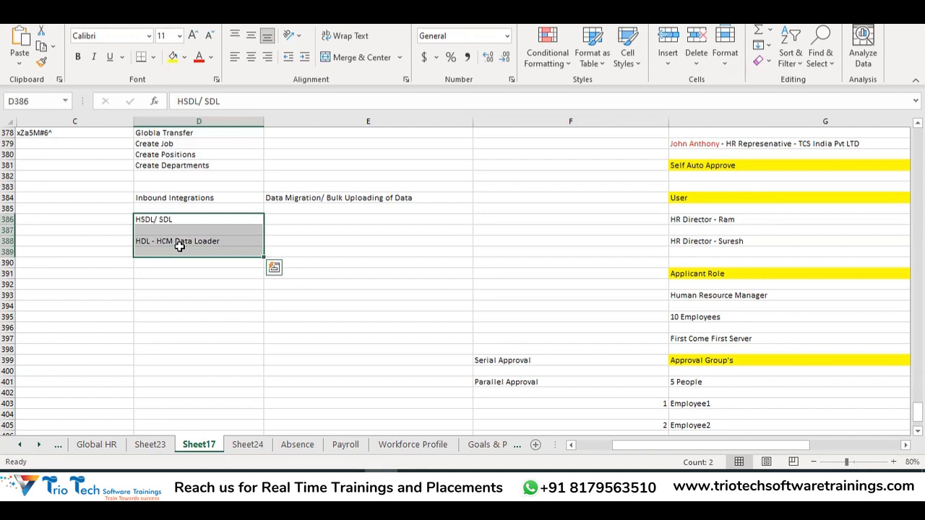
pyautogui.click(105, 233)
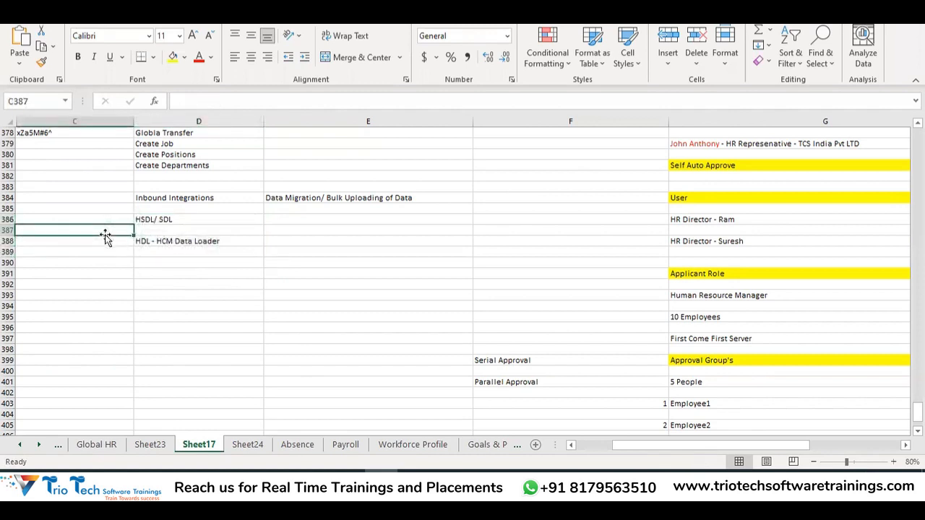
pyautogui.write('HCM')
pyautogui.press('Return')
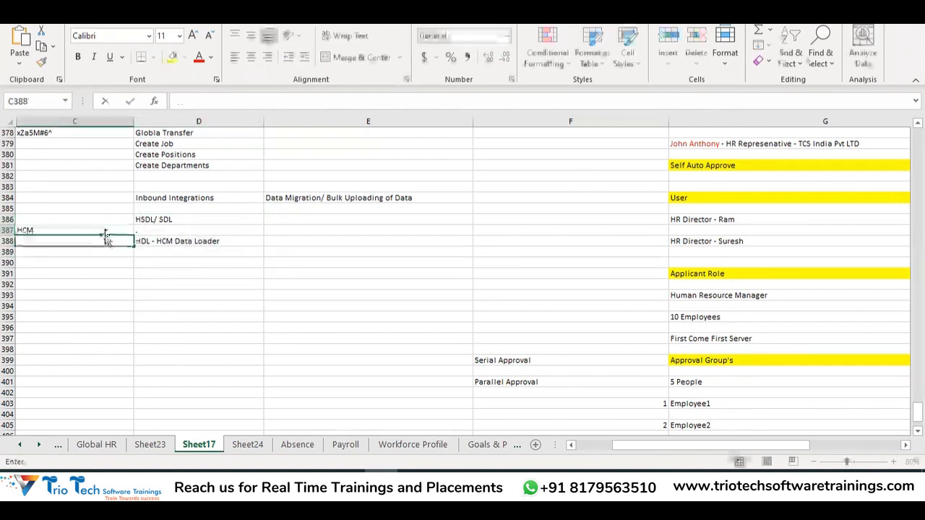
pyautogui.click(32, 275)
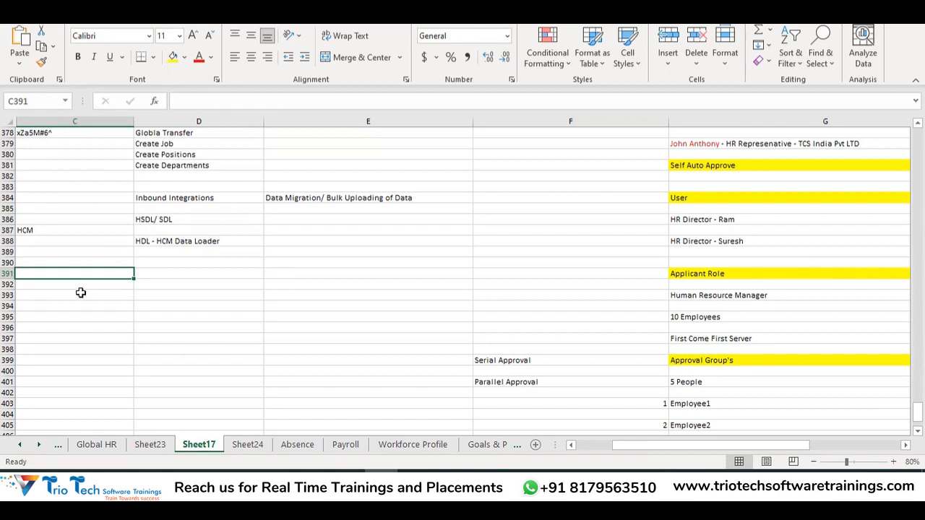
pyautogui.write('FBDI')
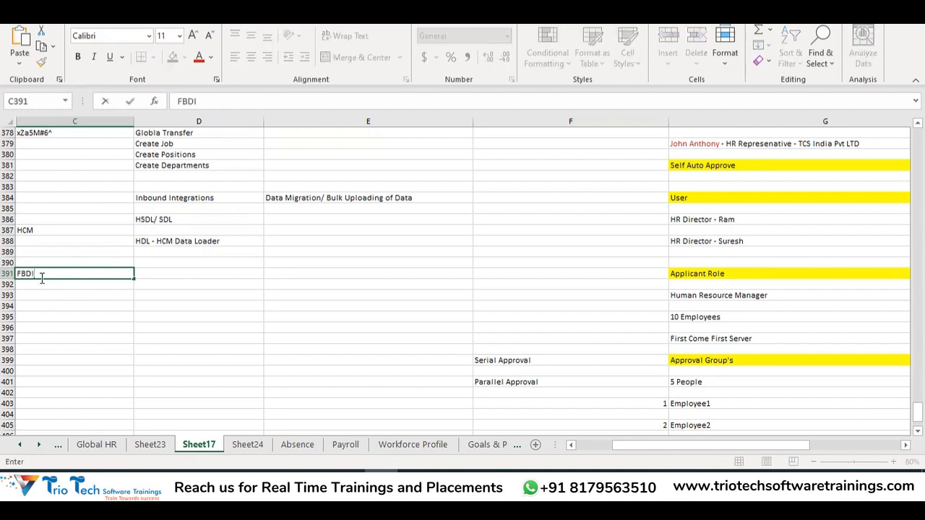
pyautogui.press('Return')
pyautogui.press('Return')
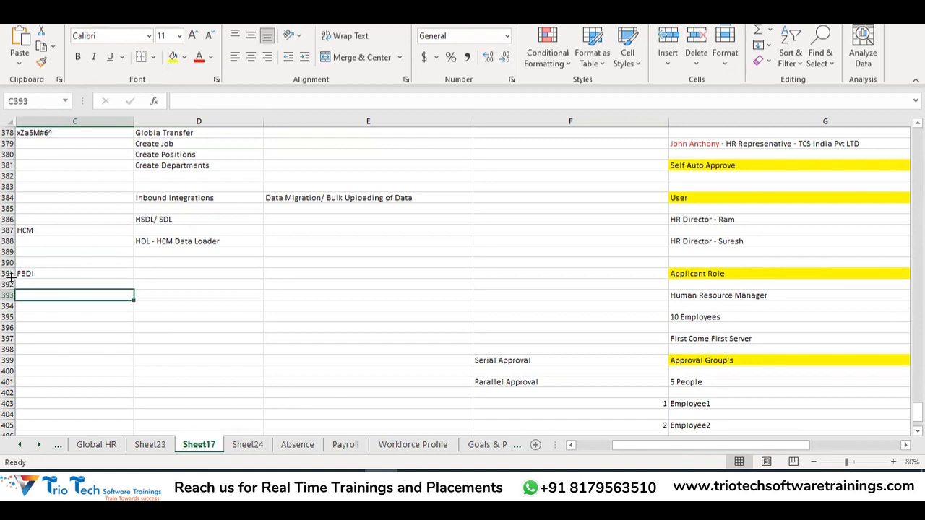
# Enter "PBL" in cell D390 below the HDL entry
pyautogui.click(170, 220)
pyautogui.moveTo(169, 228); pyautogui.dragTo(167, 242)
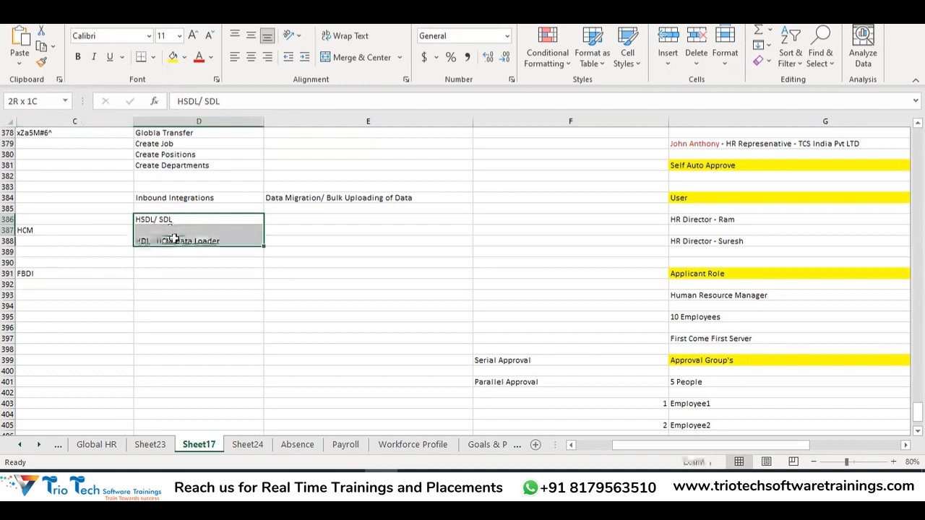
pyautogui.click(150, 262)
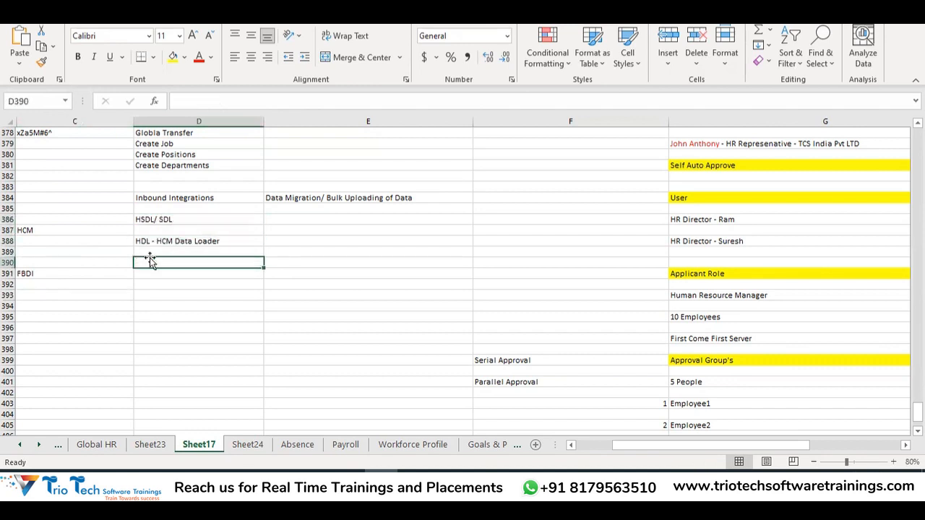
pyautogui.write('PBL')
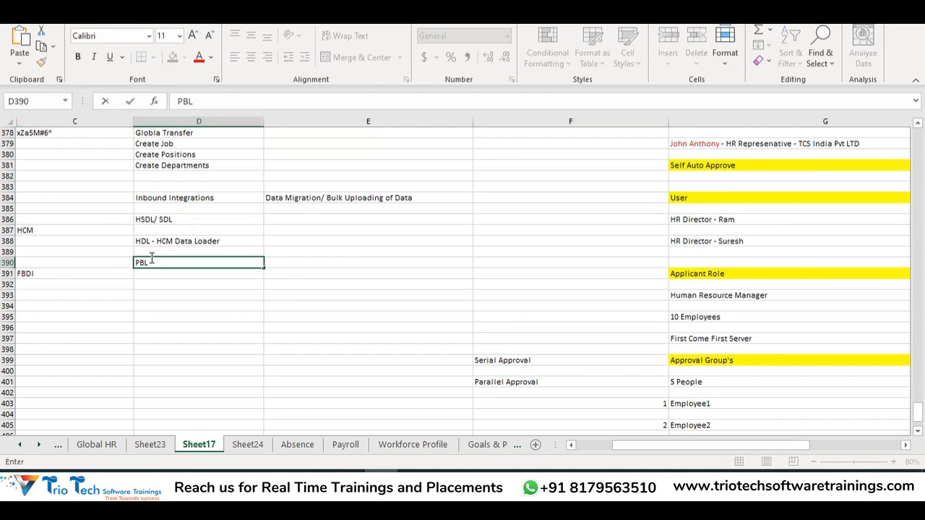
pyautogui.press('Return')
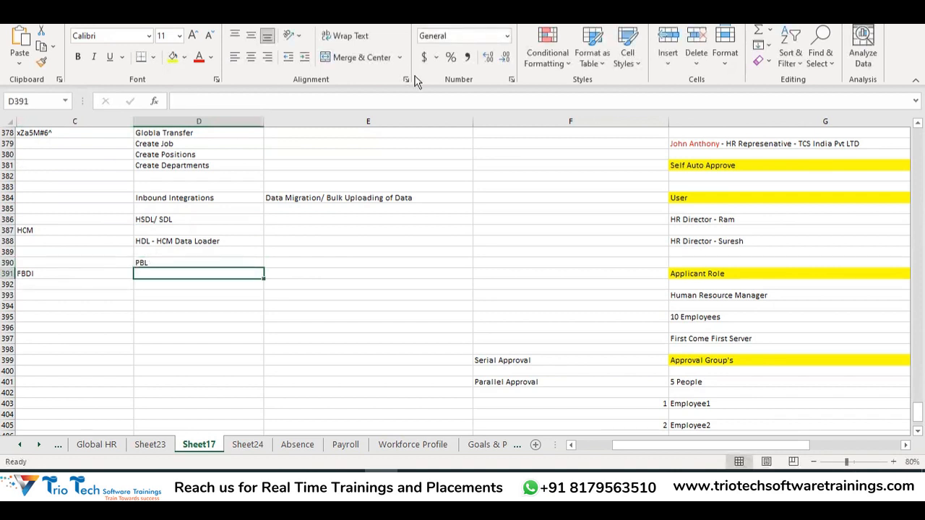
pyautogui.click(162, 263)
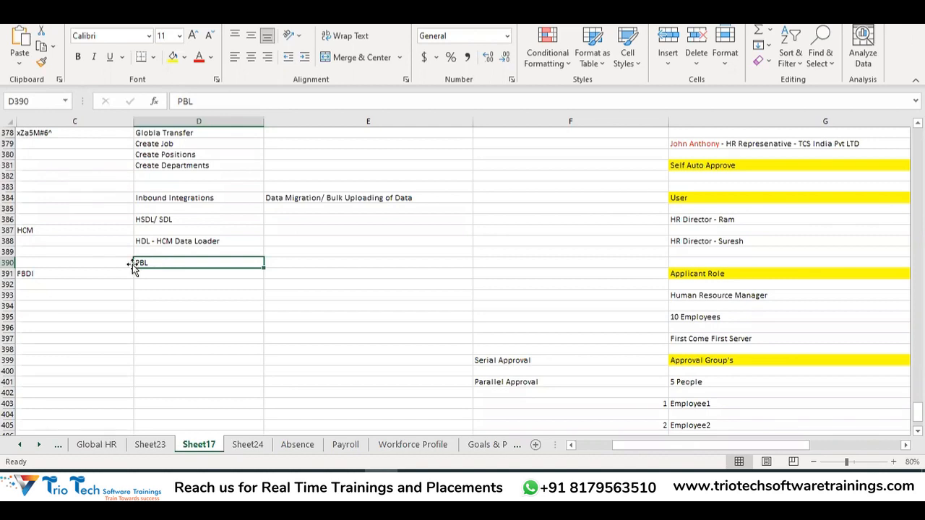
pyautogui.click(282, 269)
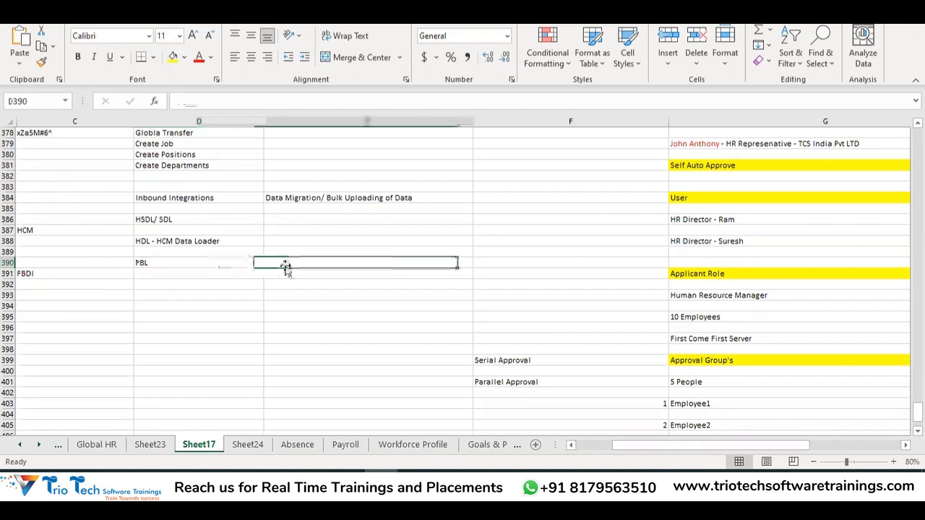
pyautogui.click(202, 268)
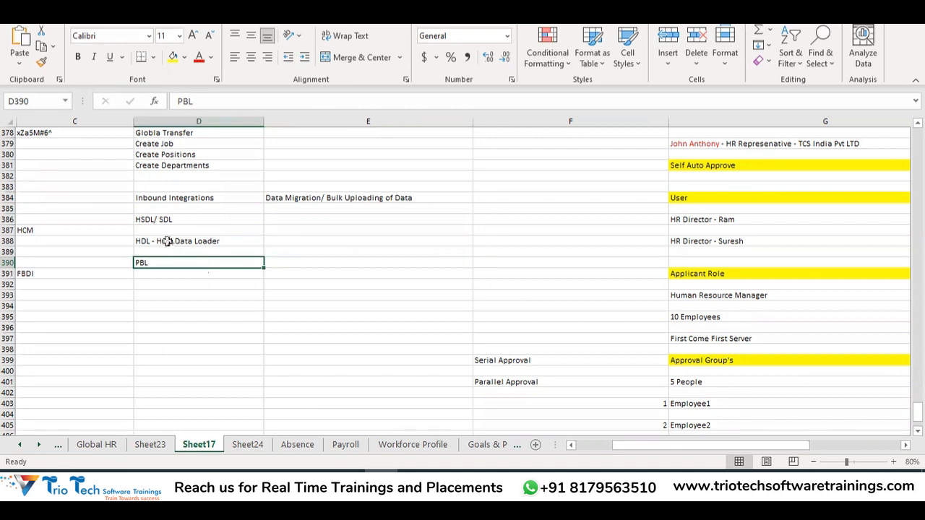
pyautogui.moveTo(159, 219); pyautogui.dragTo(165, 243)
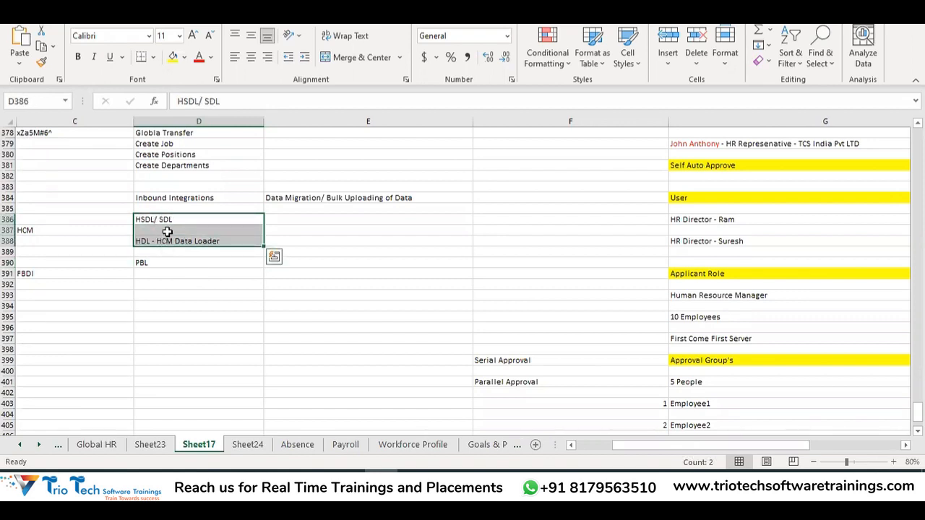
pyautogui.click(72, 229)
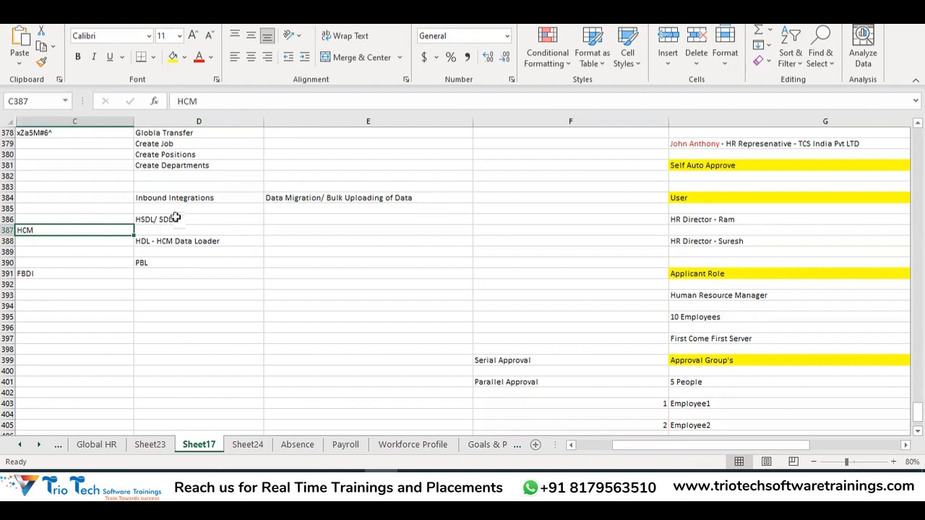
pyautogui.moveTo(174, 218); pyautogui.dragTo(180, 239)
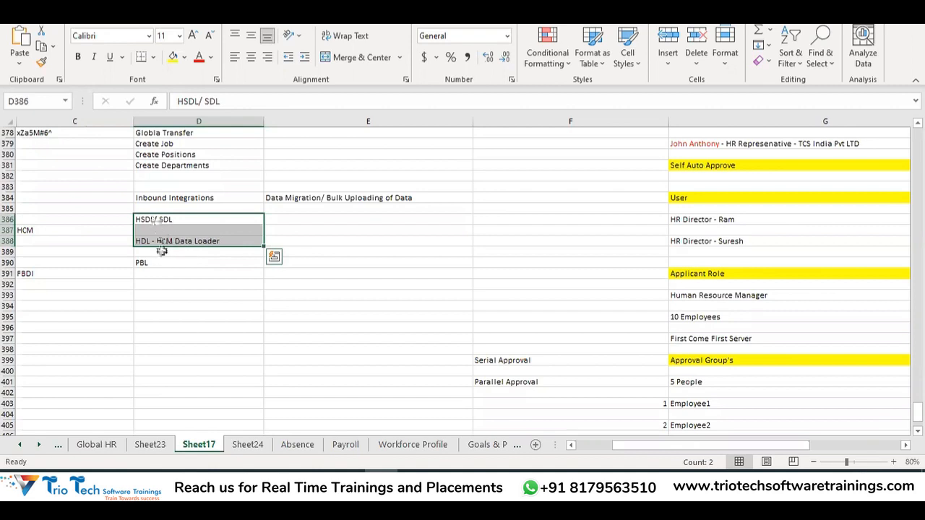
# Clear the "PBL" entry from cell D390
pyautogui.click(155, 263)
pyautogui.press('Delete')
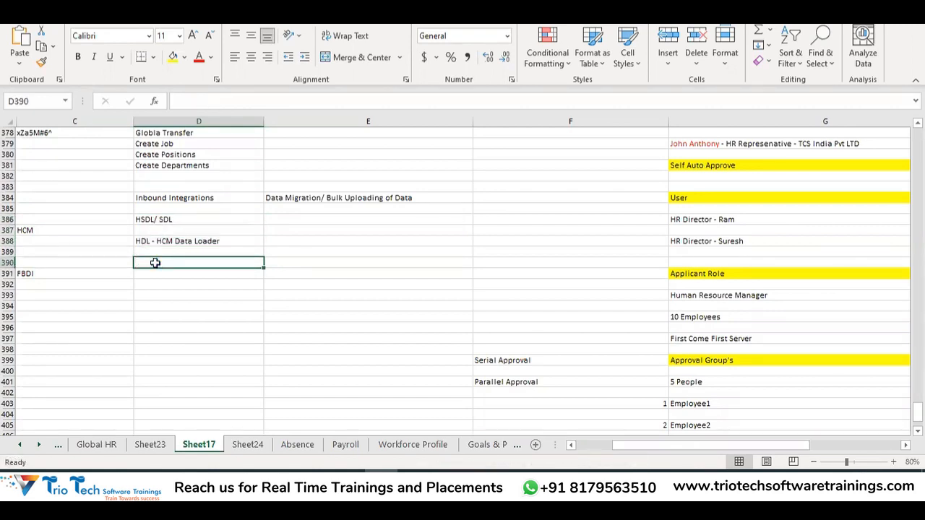
pyautogui.click(160, 221)
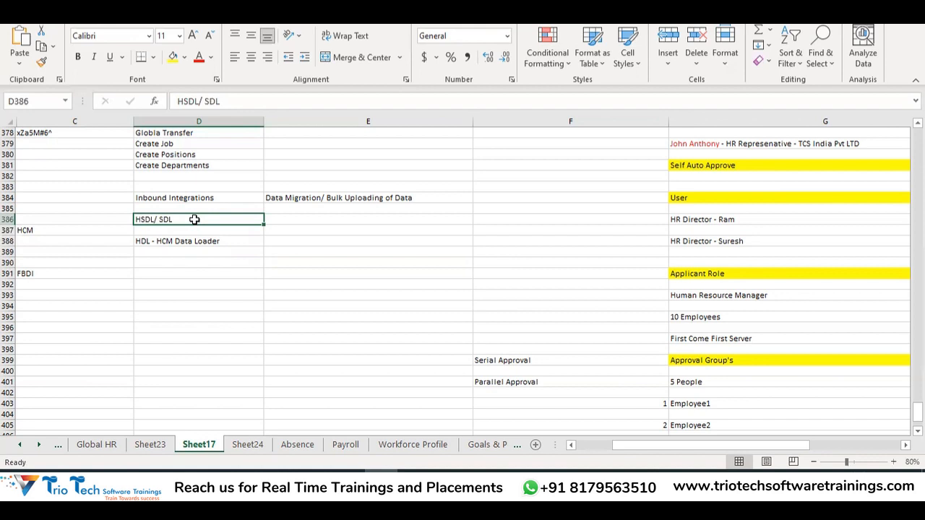
pyautogui.click(337, 222)
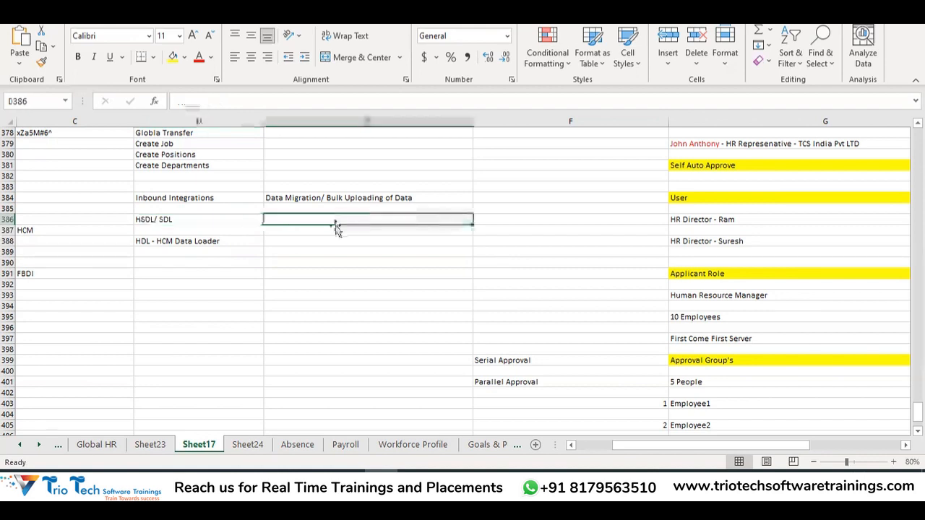
pyautogui.click(200, 219)
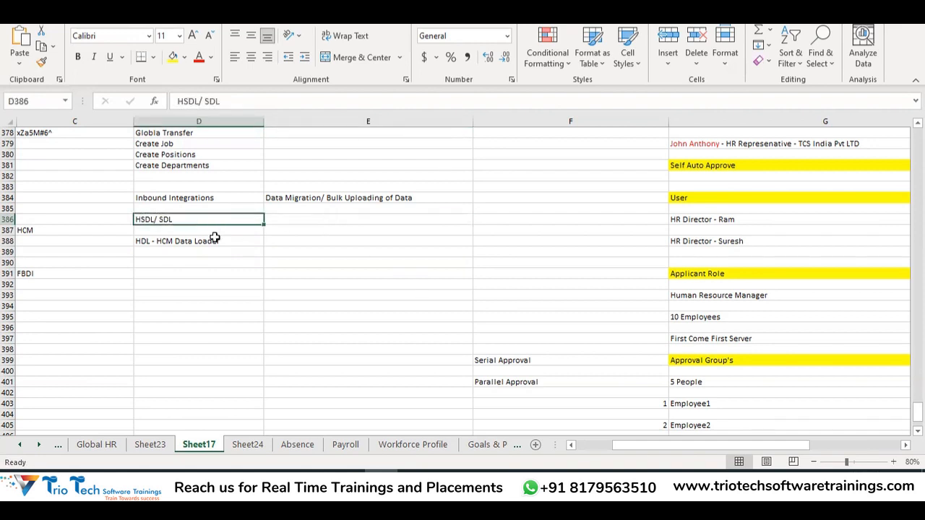
pyautogui.click(214, 239)
pyautogui.click(323, 225)
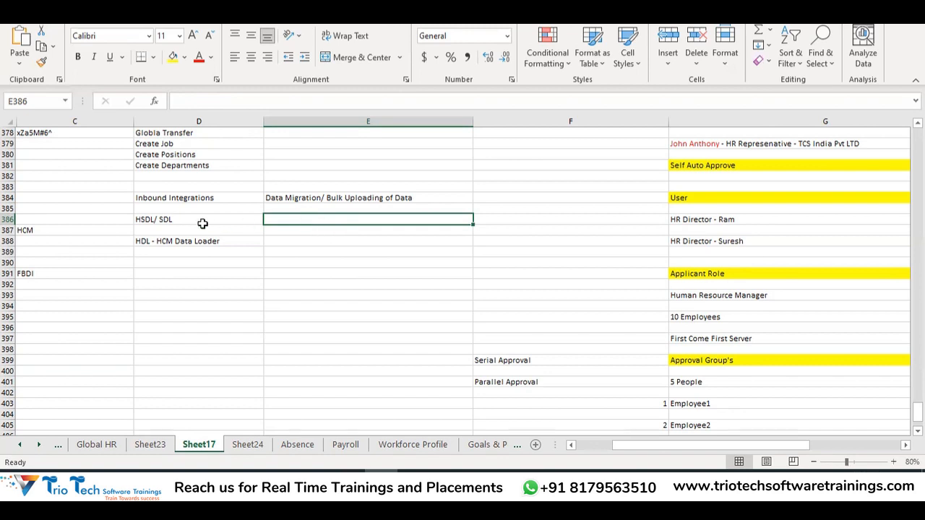
pyautogui.click(159, 196)
pyautogui.moveTo(177, 216); pyautogui.dragTo(183, 251)
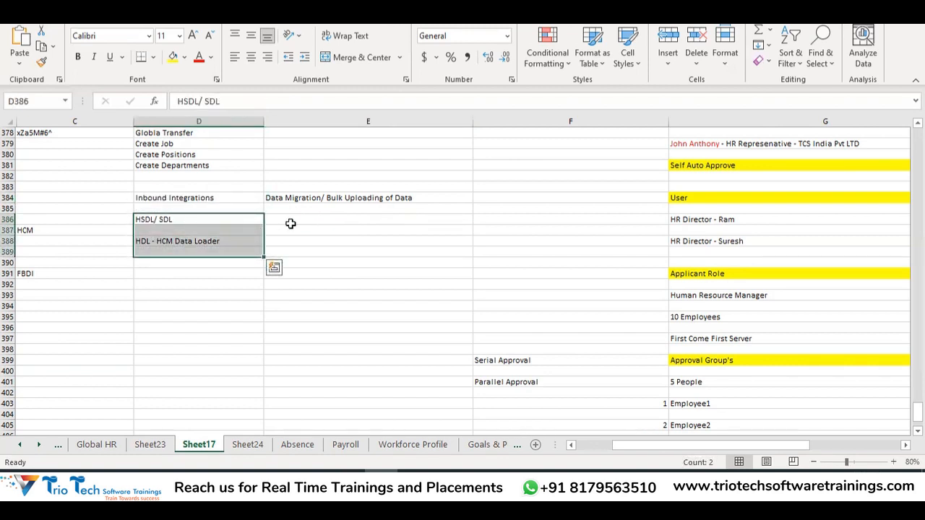
pyautogui.moveTo(176, 220); pyautogui.dragTo(185, 244)
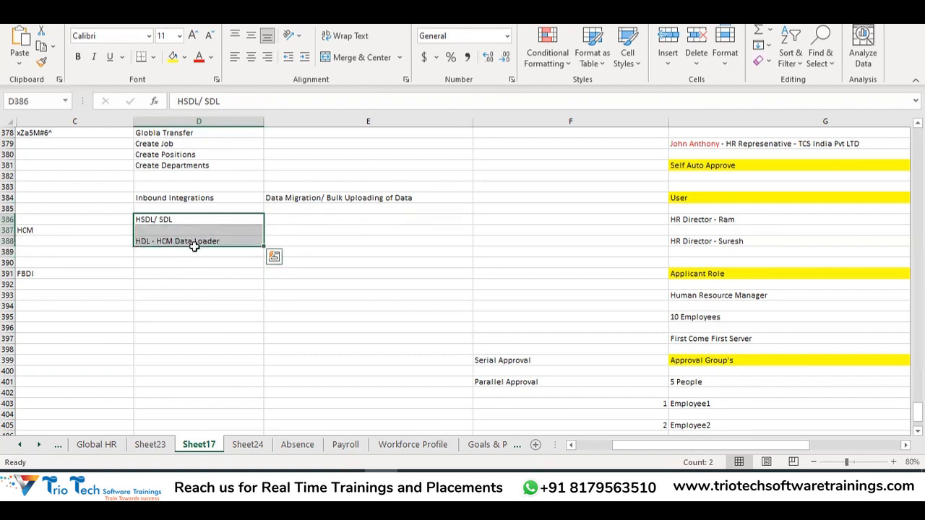
# Enter "Human Capital Management Integration Specialist" in cell E386 beside the HSDL/ SDL entry
pyautogui.click(317, 219)
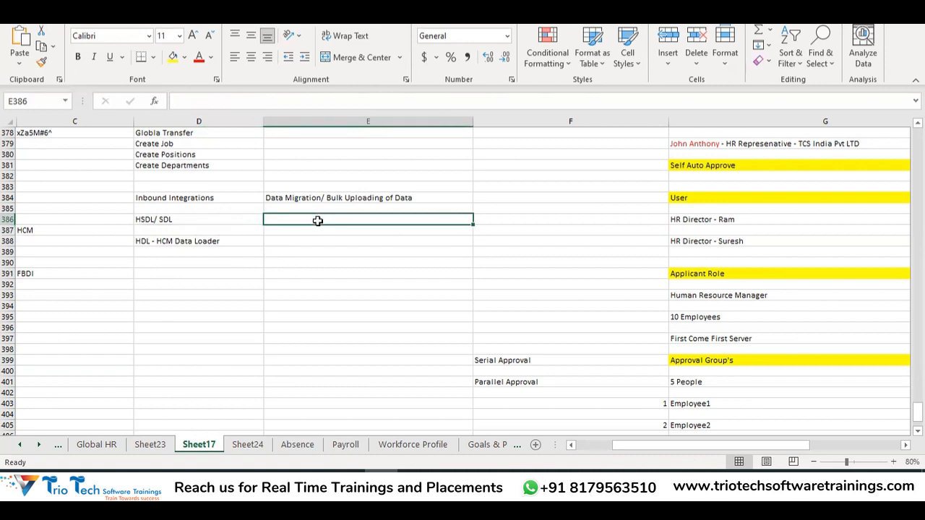
pyautogui.write('Huma')
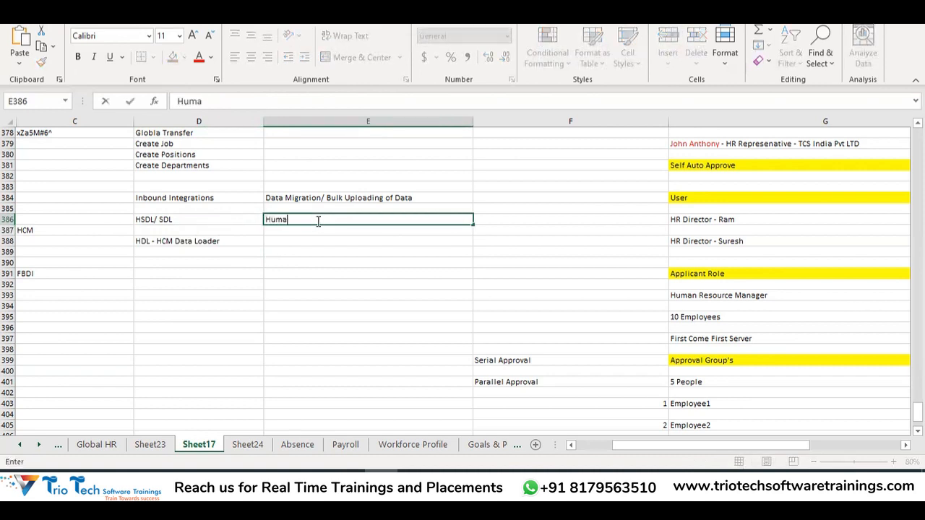
pyautogui.write('n Capital Manage')
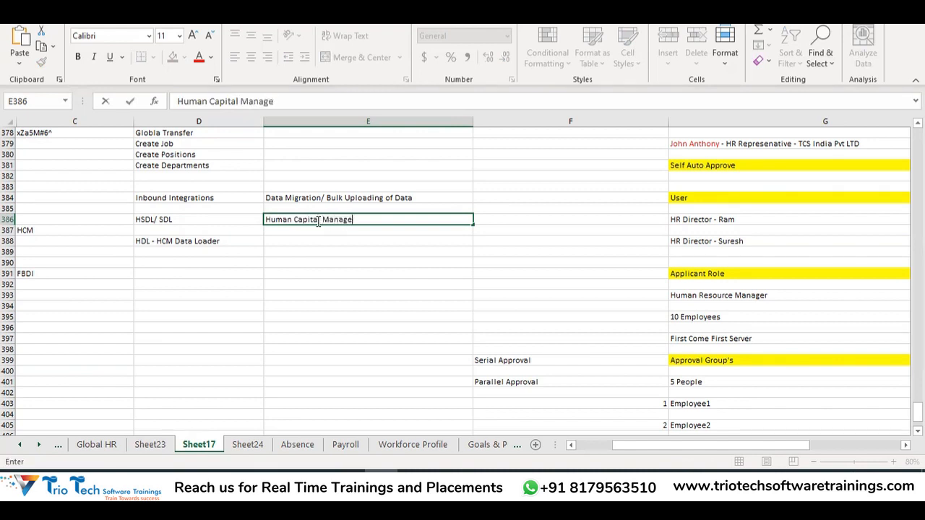
pyautogui.write('ment Integration Specialist')
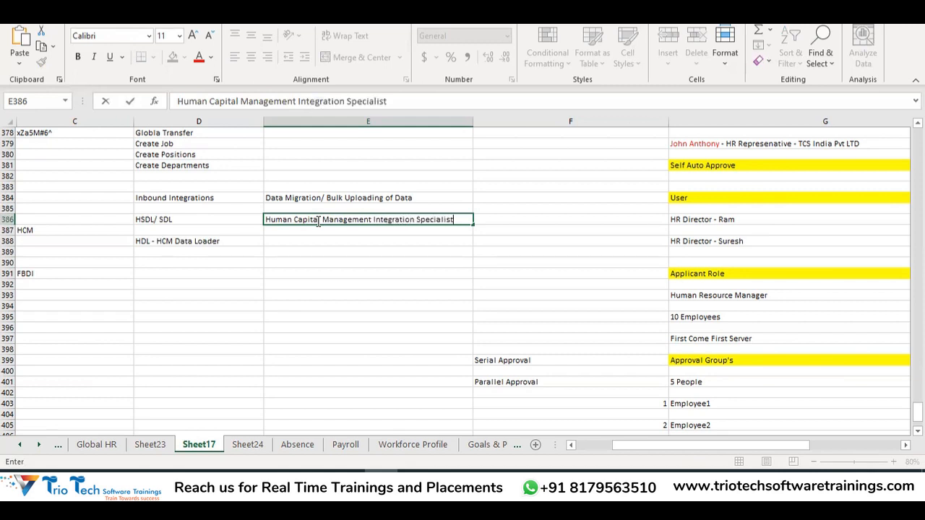
pyautogui.press('Return')
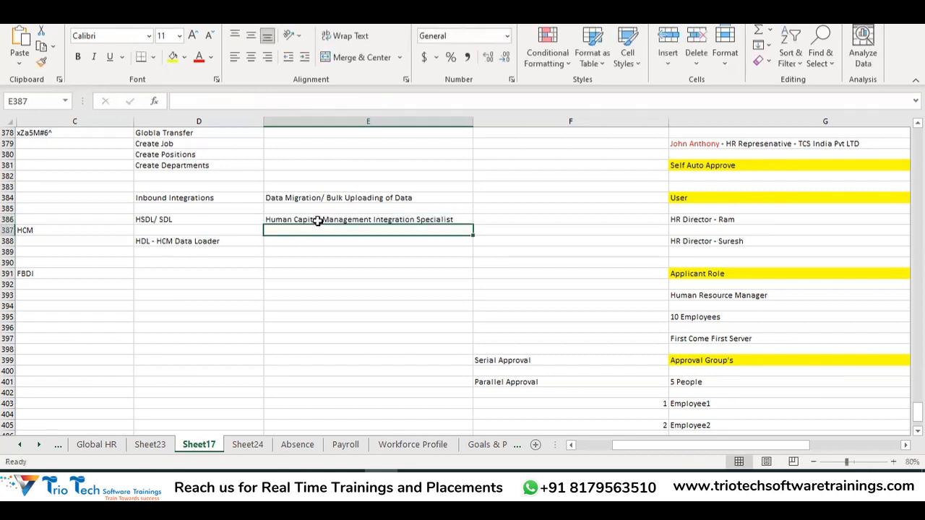
pyautogui.click(318, 221)
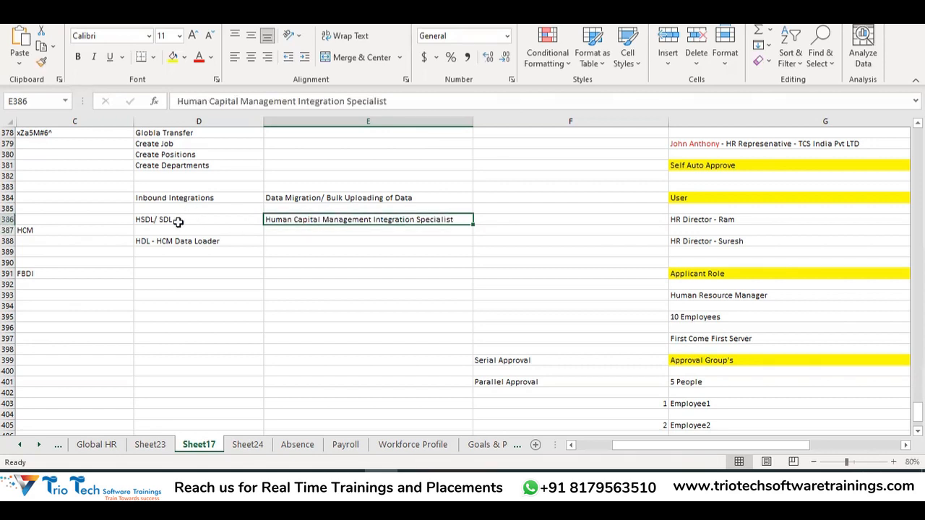
pyautogui.moveTo(171, 221); pyautogui.dragTo(172, 250)
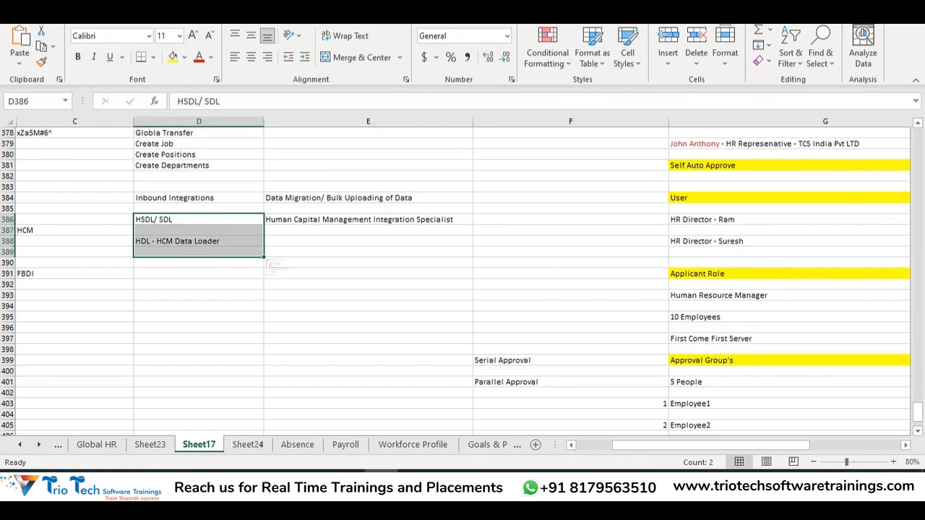
# Switch to Oracle Fusion and open the Data Exchange app from My Client Groups
pyautogui.click(215, 483)
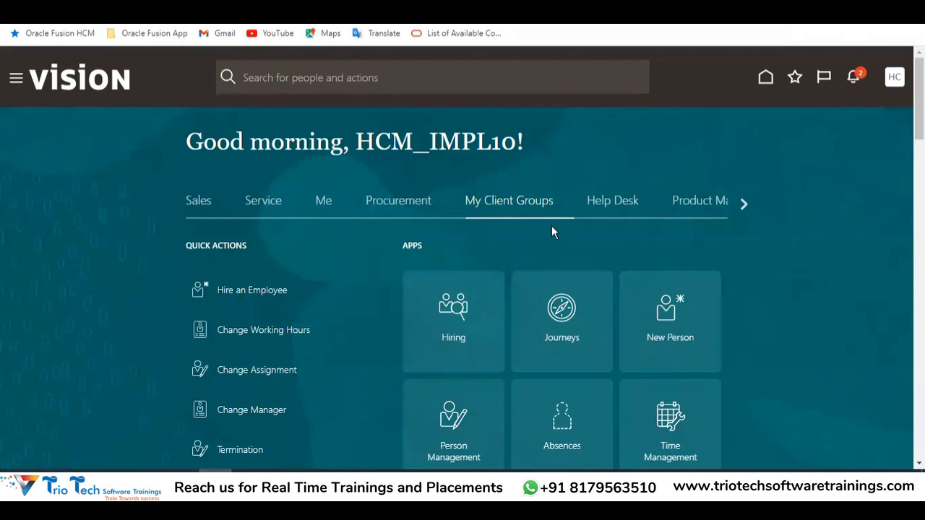
pyautogui.scroll(-5, 740, 198)
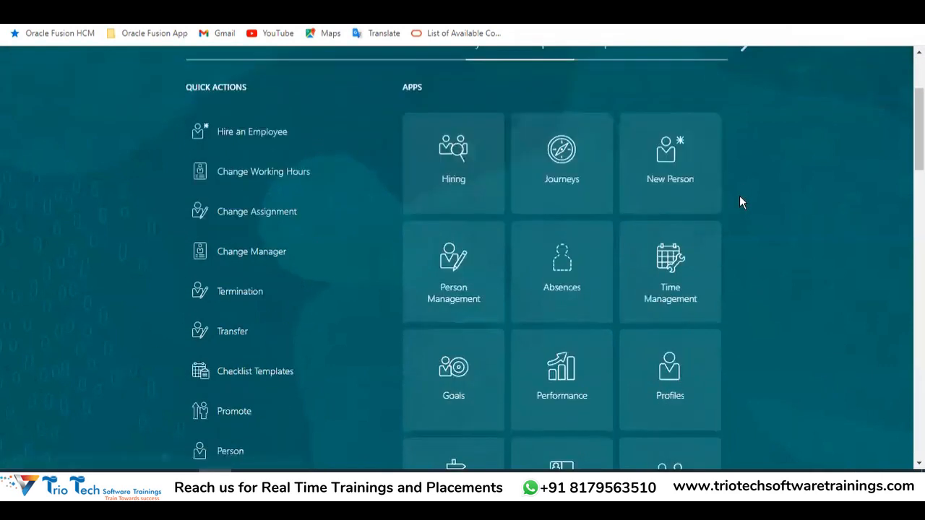
pyautogui.scroll(-5, 748, 217)
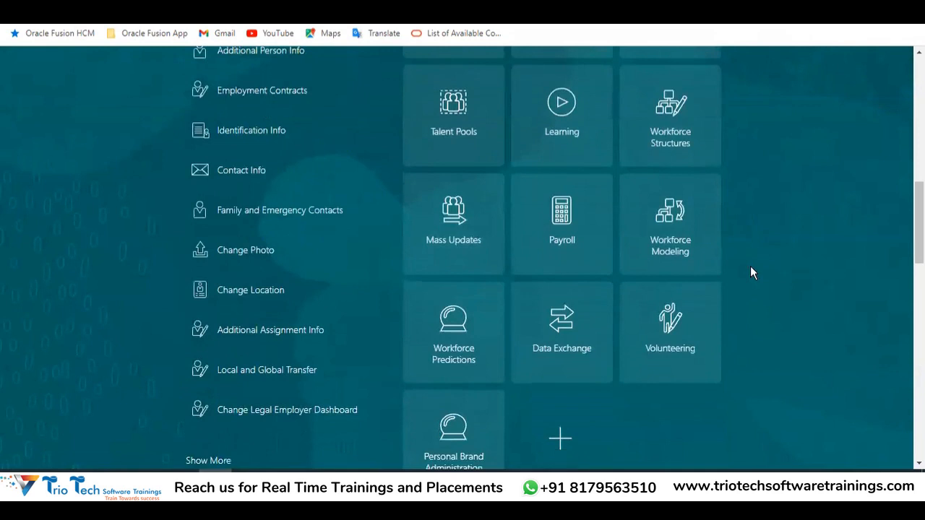
pyautogui.click(559, 297)
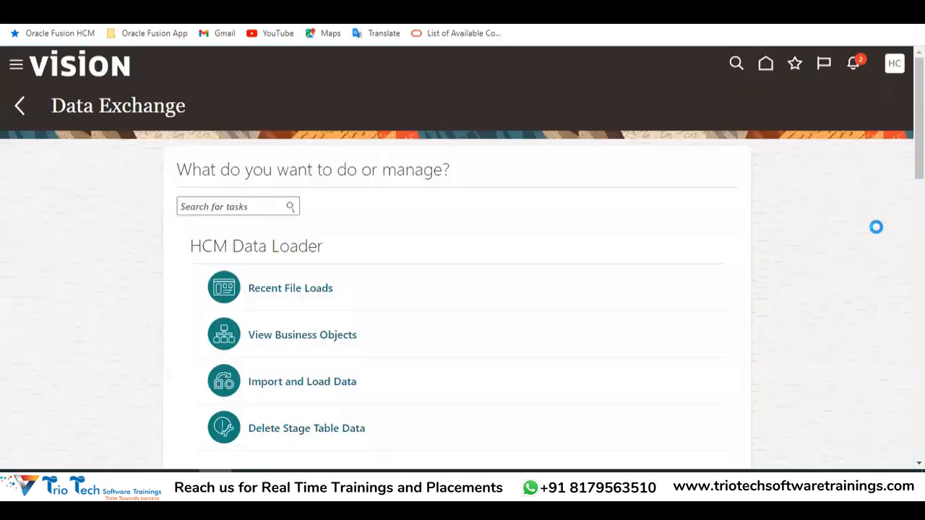
# Examine the HCM Data Loader and HCM Spreadsheet Data Loader sections of Data Exchange, and return to the home page
pyautogui.moveTo(52, 101); pyautogui.dragTo(324, 112)
pyautogui.scroll(-2, 448, 192)
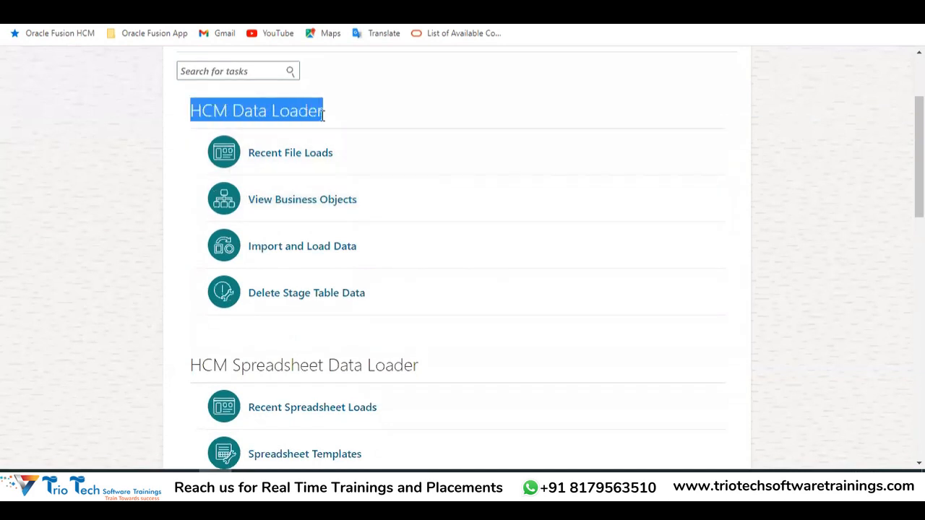
pyautogui.scroll(-2, 499, 155)
pyautogui.moveTo(192, 230); pyautogui.dragTo(423, 237)
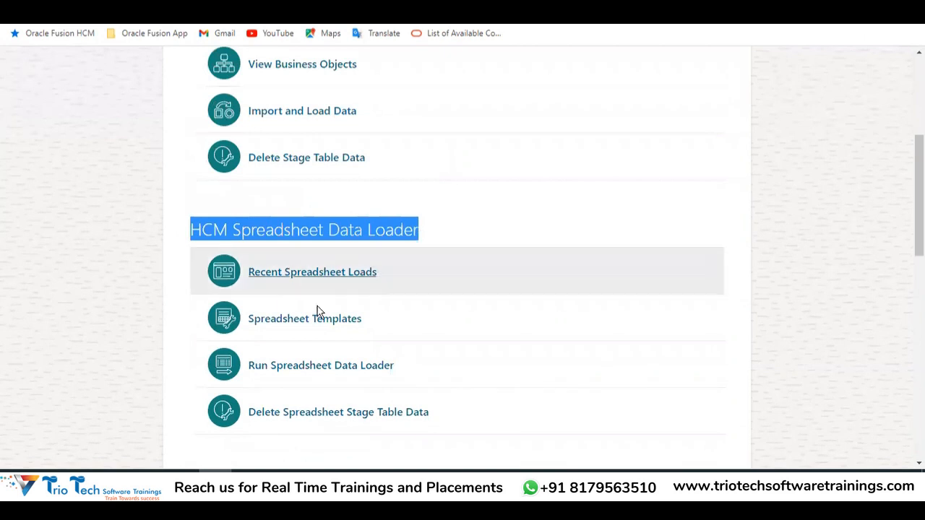
pyautogui.scroll(-2, 291, 178)
pyautogui.scroll(5, 291, 179)
pyautogui.scroll(-2, 311, 293)
pyautogui.scroll(3, 312, 259)
pyautogui.moveTo(66, 107); pyautogui.dragTo(183, 104)
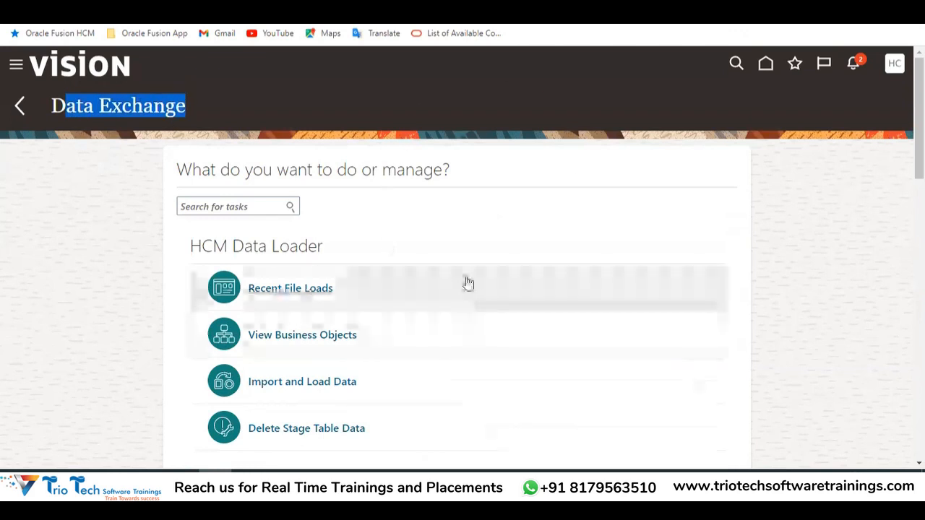
pyautogui.scroll(-1, 469, 283)
pyautogui.scroll(-3, 324, 351)
pyautogui.moveTo(232, 231); pyautogui.dragTo(424, 229)
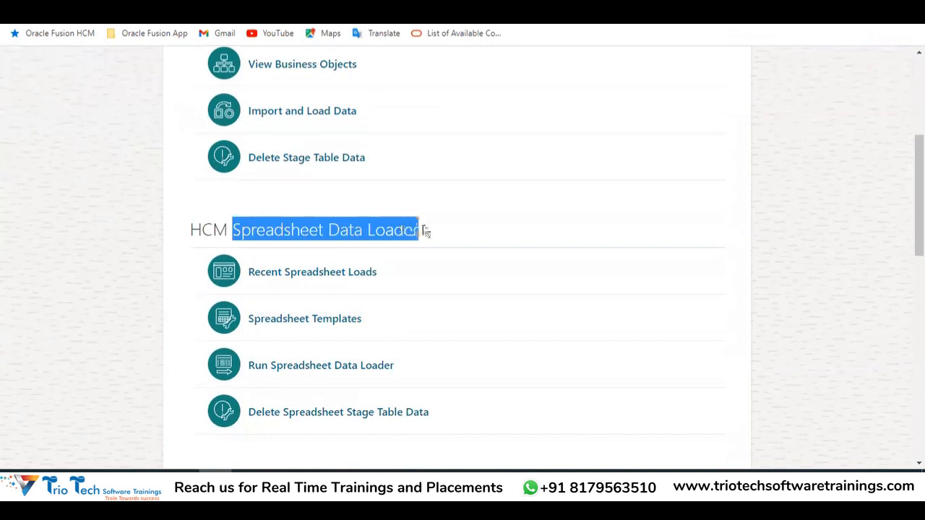
pyautogui.scroll(4, 629, 238)
pyautogui.click(766, 65)
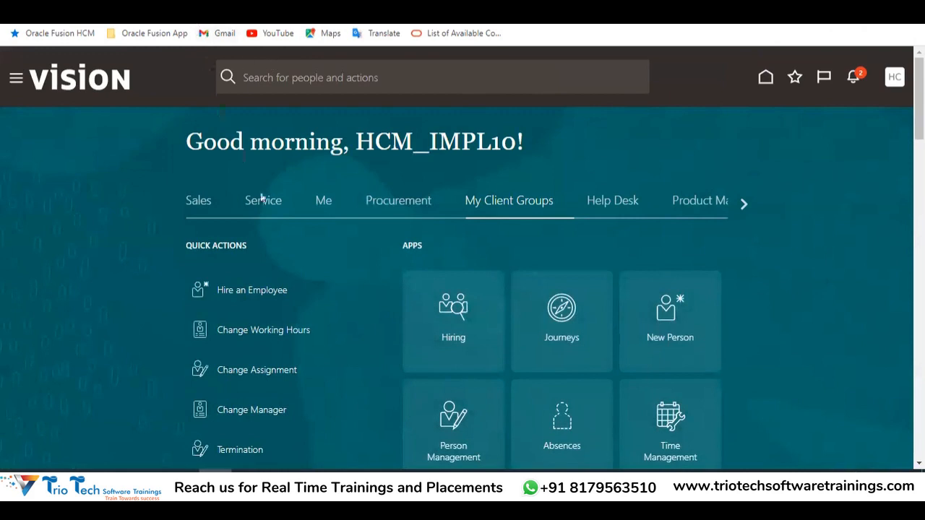
# Switch back to the Excel notes and enter "Business Object" in cell D391 beside the FBDI entry
pyautogui.hotkey('alt', 'Tab')
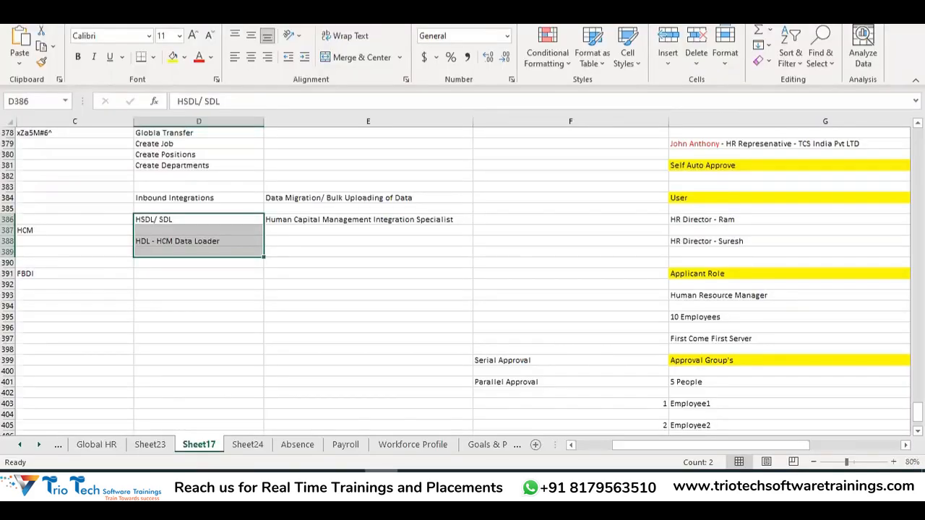
pyautogui.click(340, 253)
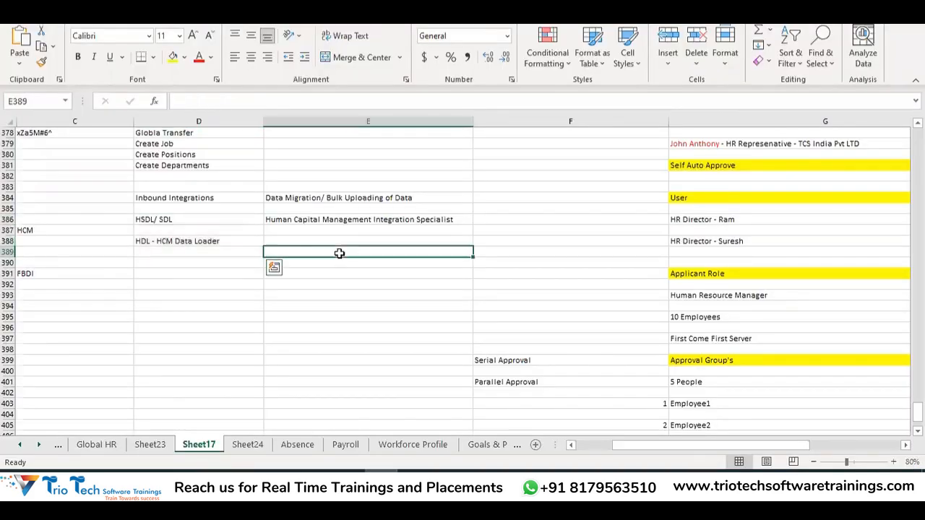
pyautogui.click(182, 222)
pyautogui.click(183, 241)
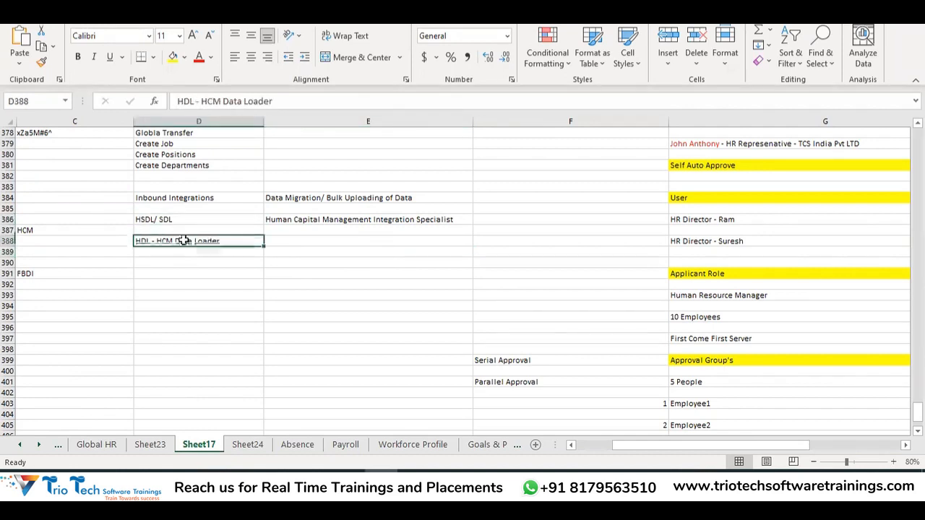
pyautogui.click(201, 277)
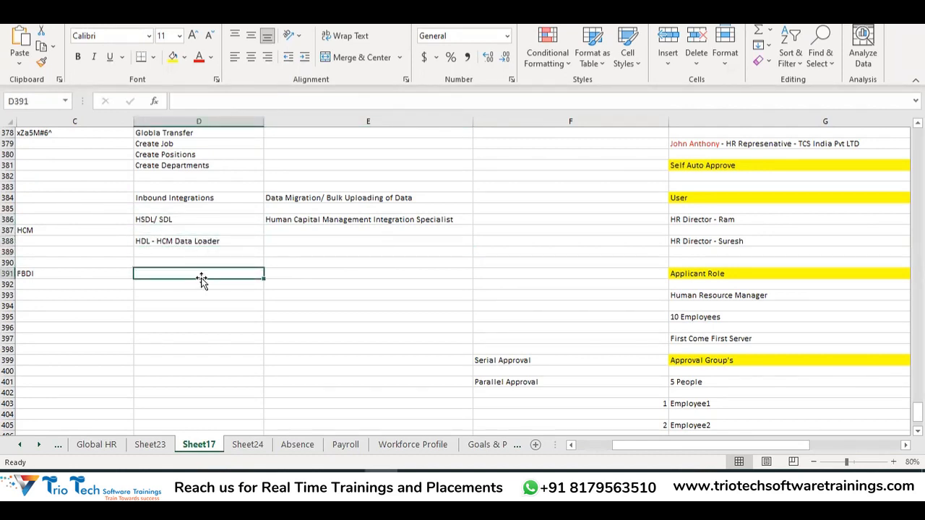
pyautogui.write('Business Objec')
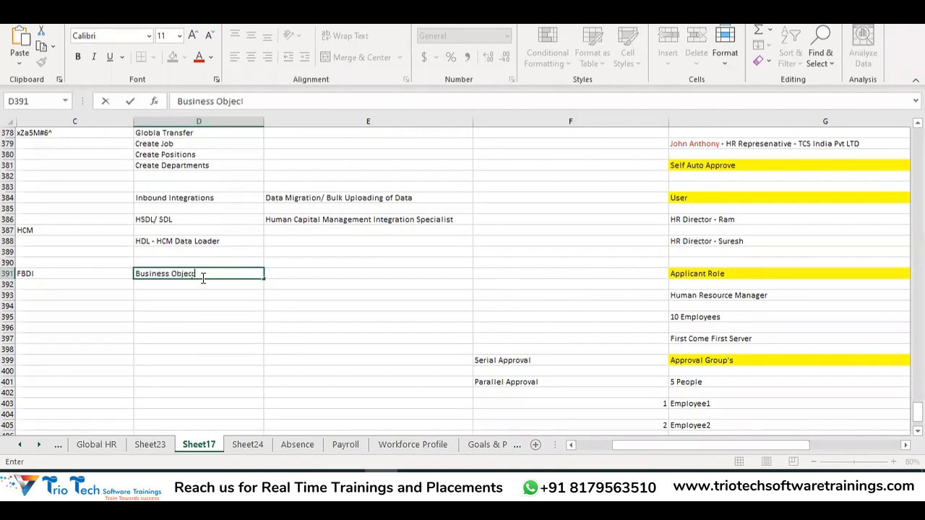
pyautogui.write('t')
pyautogui.press('Return')
# List the business objects "Job", "Position", "Grade" and "Department" in cells D393 to D396
pyautogui.press('Return')
pyautogui.write('JOb')
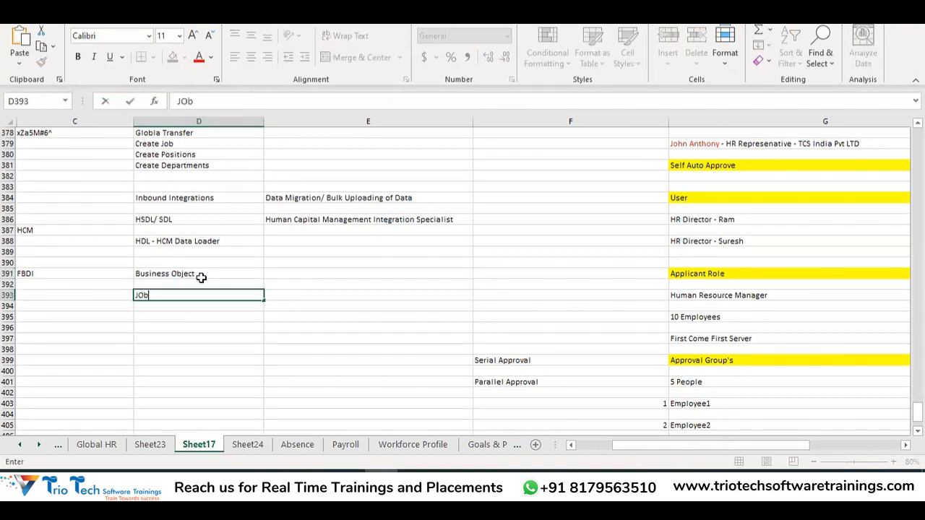
pyautogui.press('Return')
pyautogui.write('Position')
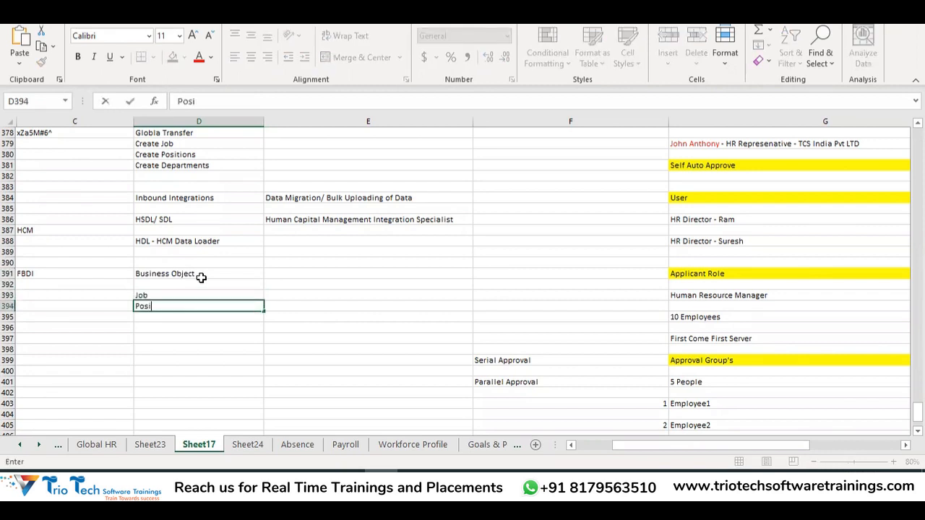
pyautogui.press('Return')
pyautogui.write('Grade')
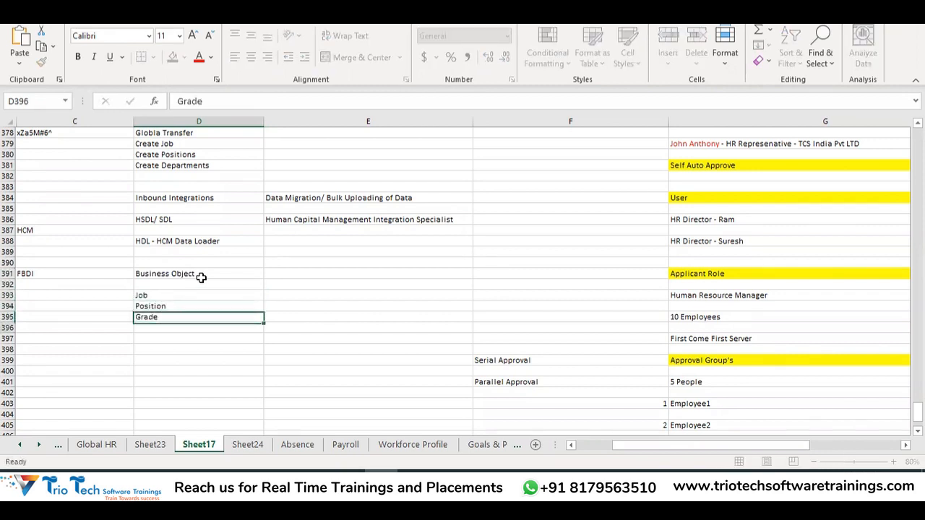
pyautogui.press('Return')
pyautogui.write('Department')
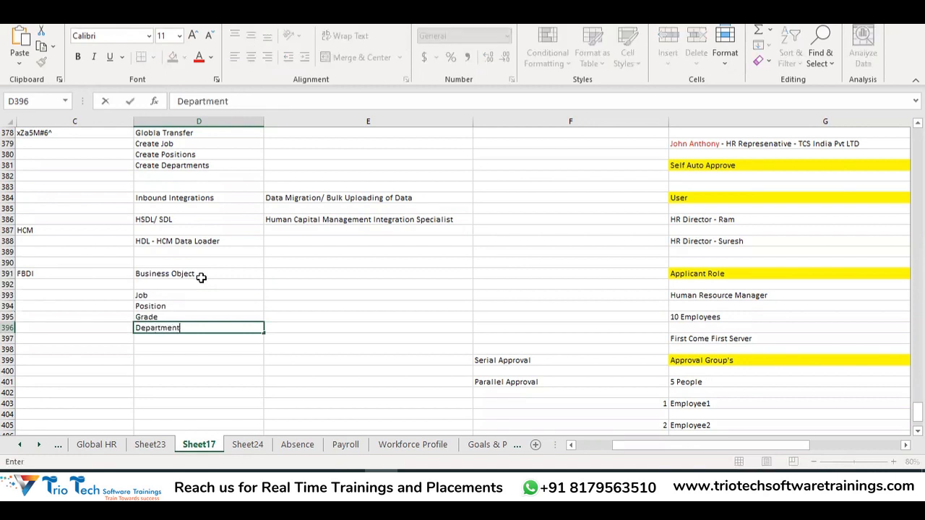
pyautogui.press('Return')
# Extend the business object list with "Location", "LE" and "Diviaion" in cells D397 to D399
pyautogui.write('Locat')
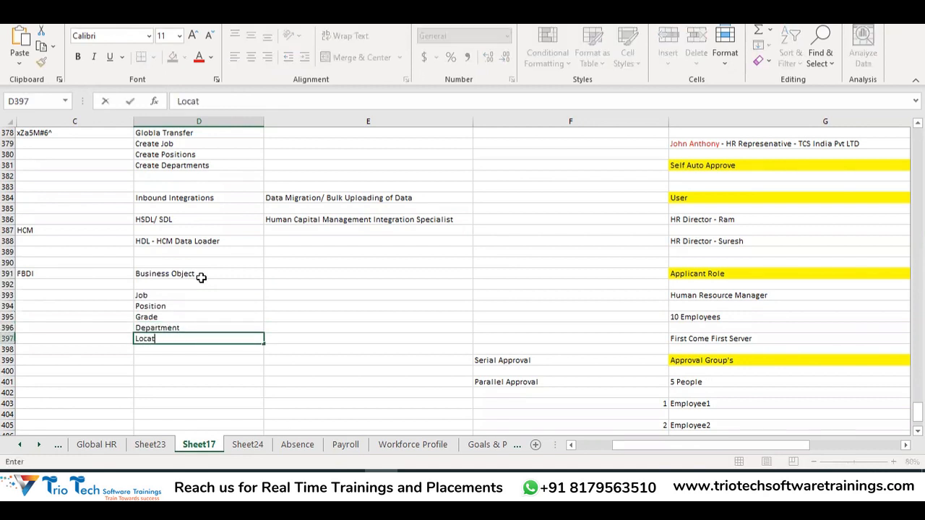
pyautogui.write('ion')
pyautogui.press('Return')
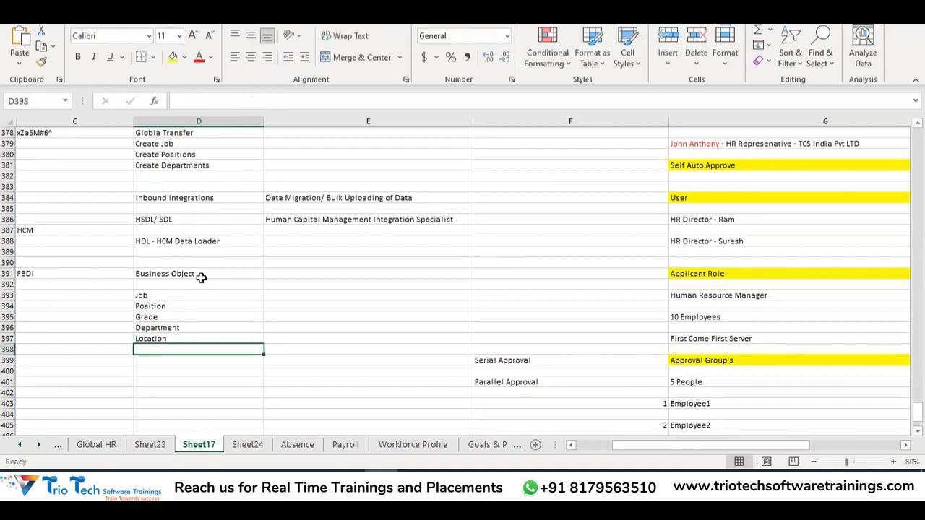
pyautogui.write('L')
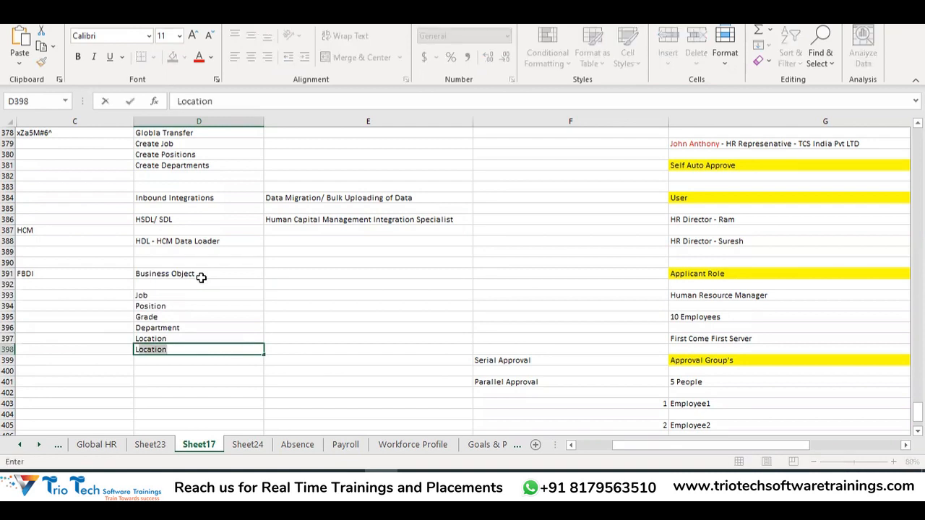
pyautogui.write('E')
pyautogui.press('Return')
pyautogui.write('Diviaion')
pyautogui.press('Return')
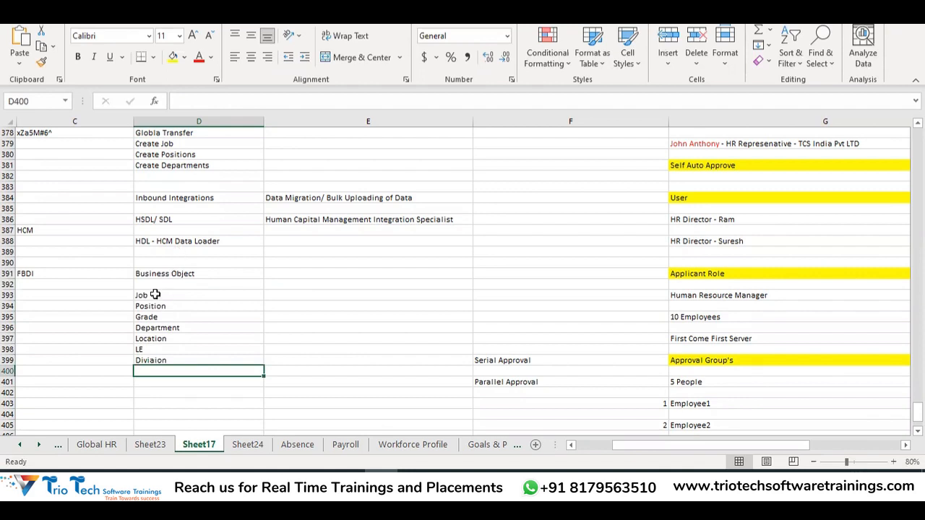
# Review the business object list together with the HSDL/ SDL and HDL entries and the integration specialist role
pyautogui.moveTo(150, 295); pyautogui.dragTo(151, 366)
pyautogui.click(179, 281)
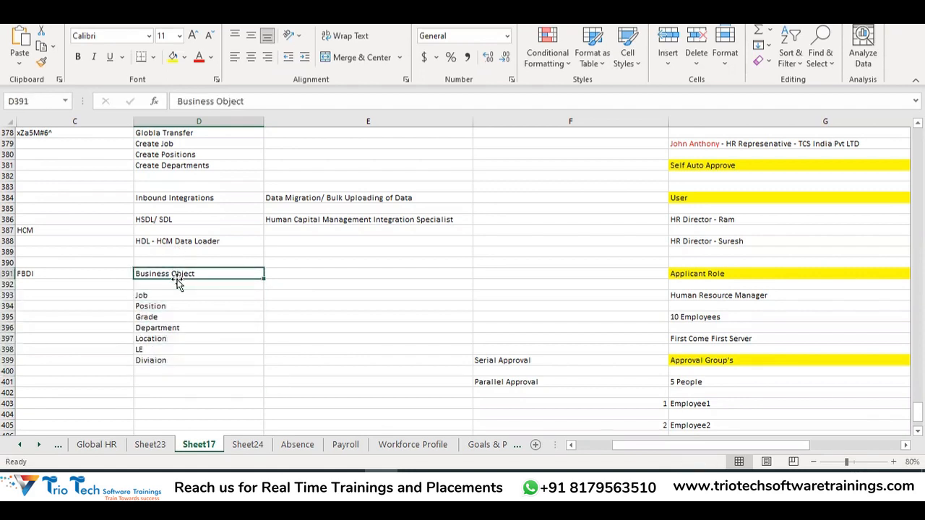
pyautogui.moveTo(140, 296); pyautogui.dragTo(177, 368)
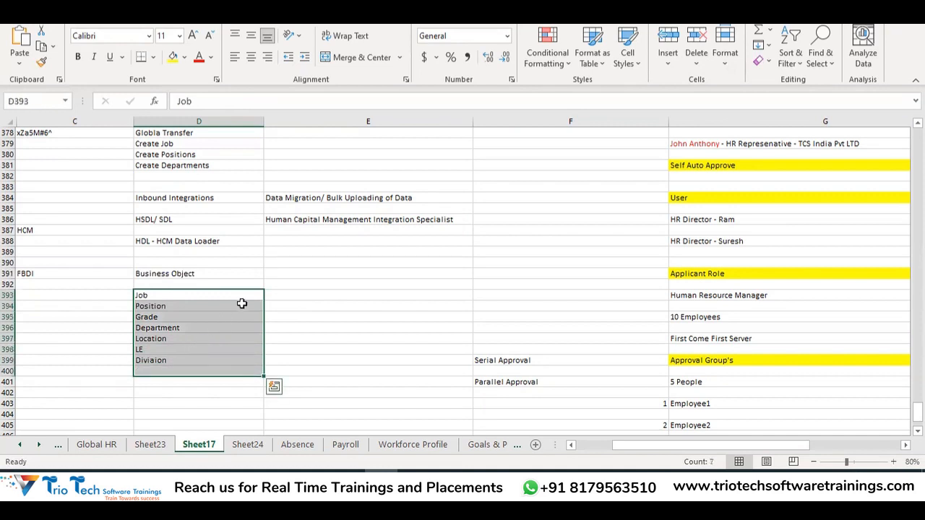
pyautogui.click(190, 222)
pyautogui.click(206, 245)
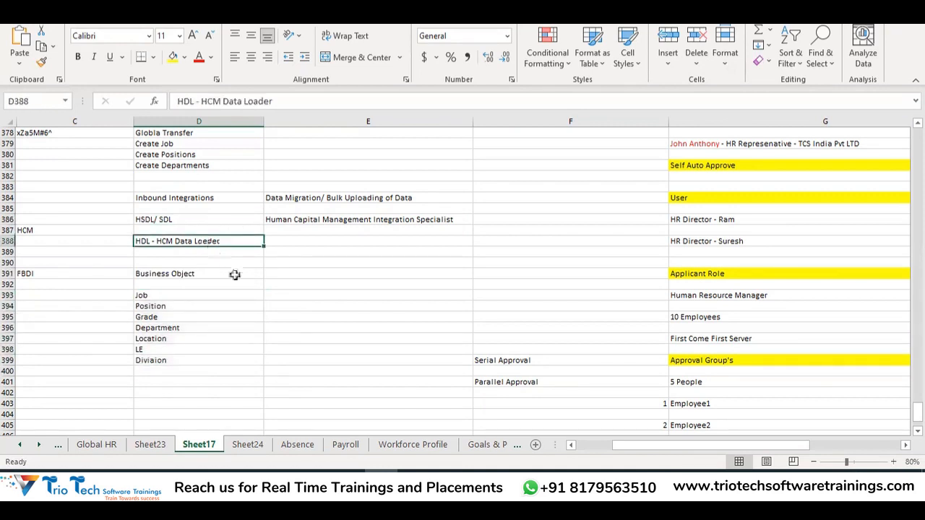
pyautogui.hotkey('alt', 'Tab')
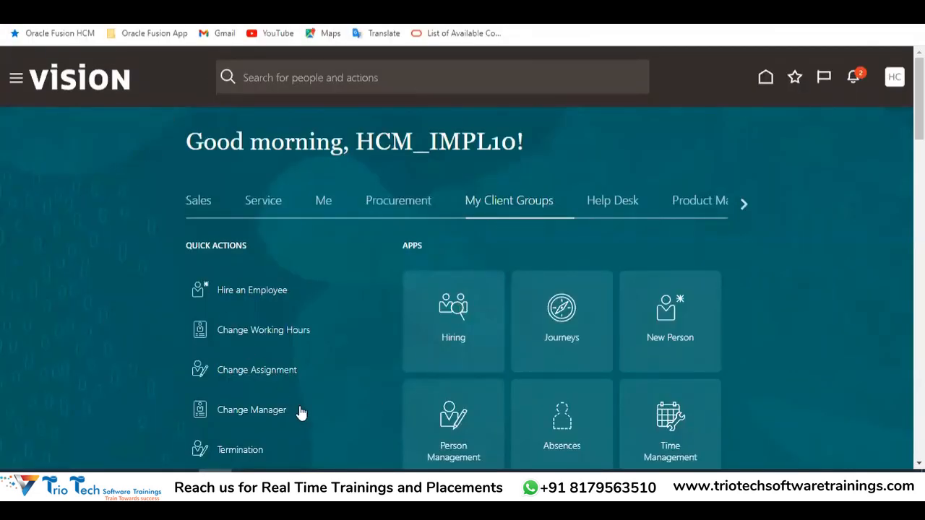
pyautogui.hotkey('alt', 'Tab')
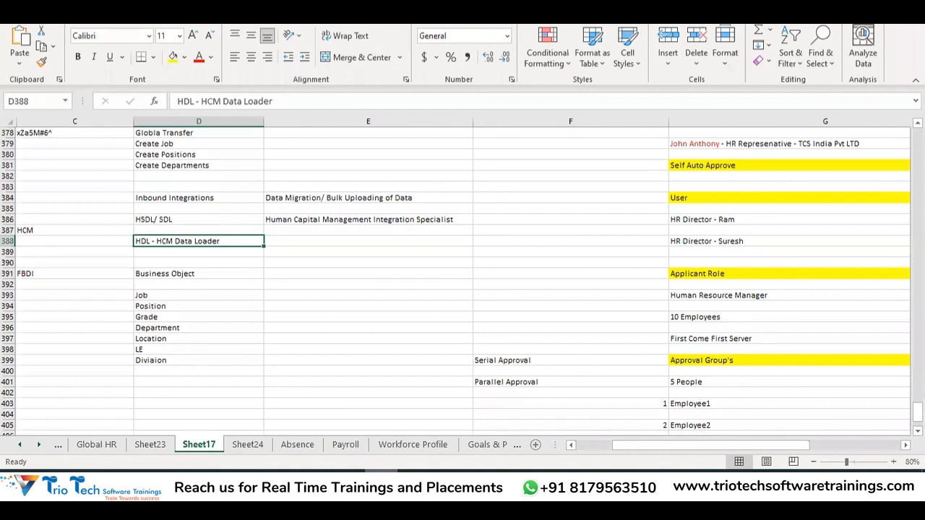
pyautogui.click(168, 219)
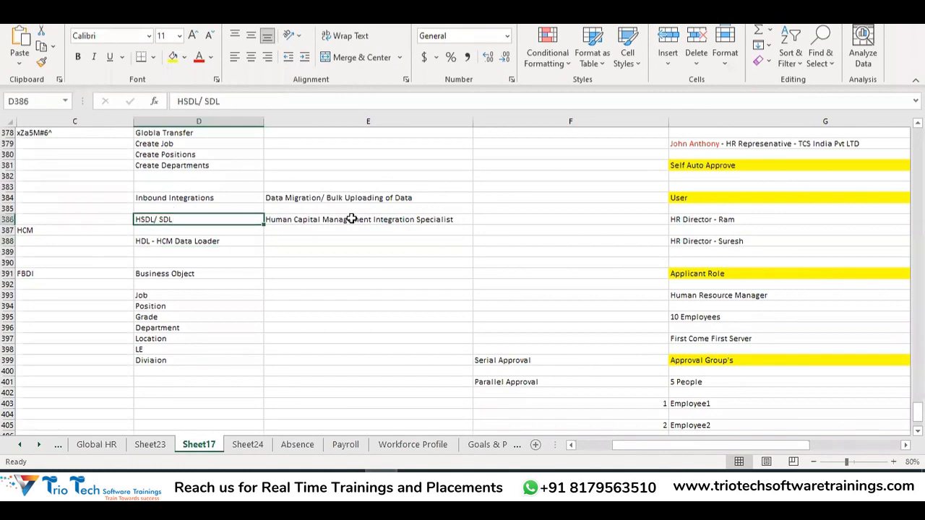
pyautogui.click(352, 219)
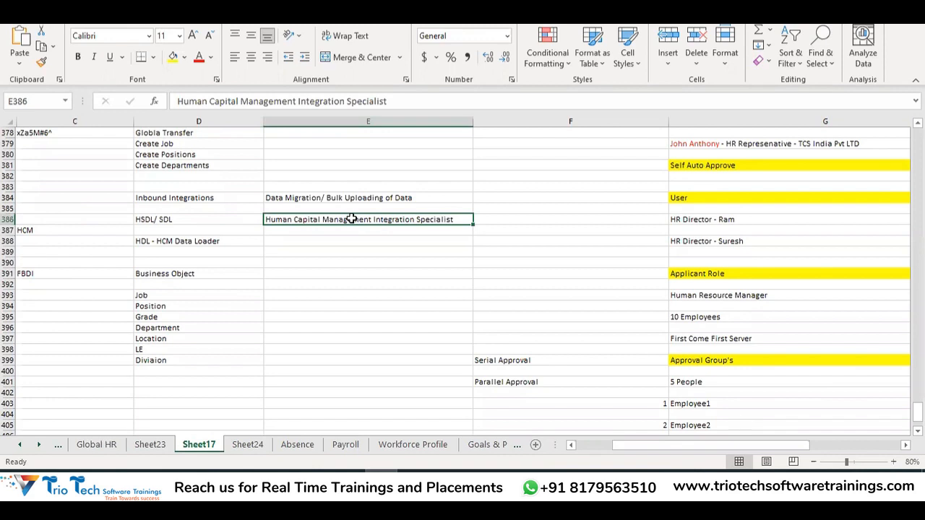
pyautogui.click(309, 241)
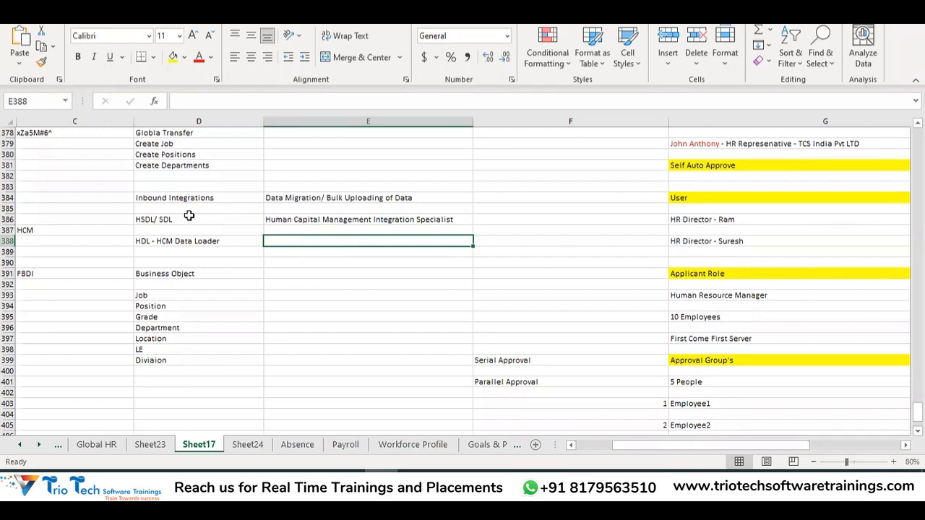
pyautogui.click(165, 219)
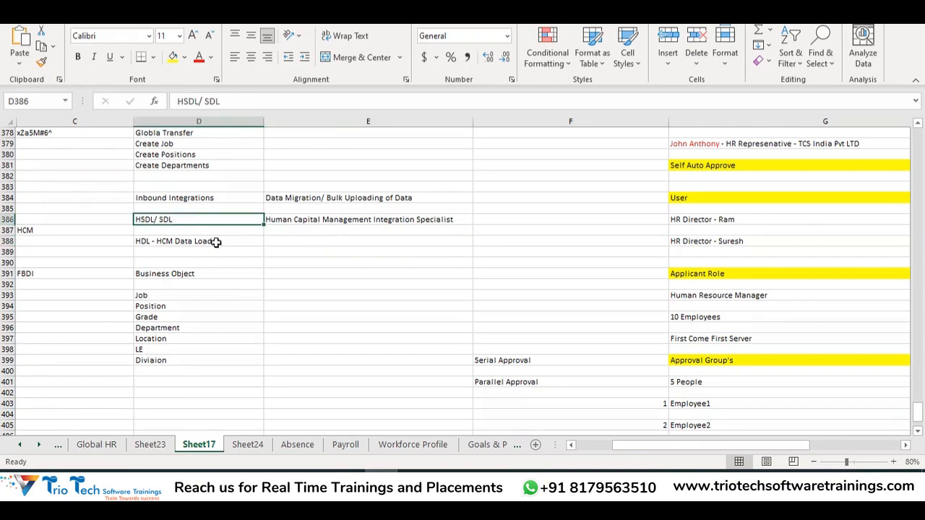
pyautogui.click(295, 244)
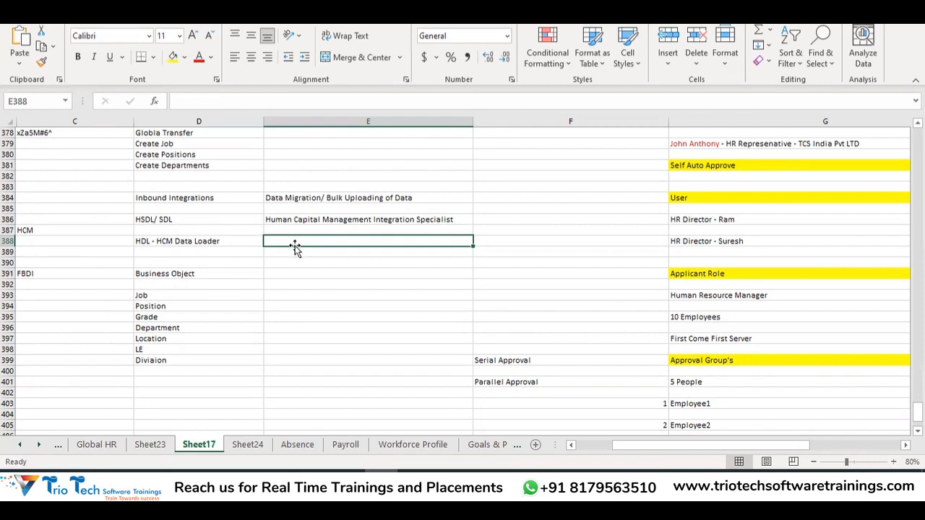
pyautogui.click(201, 218)
# Enter "ADF Desktop Itegation Tool" in cell E388 beside the HDL - HCM Data Loader entry
pyautogui.click(317, 242)
pyautogui.write('ADF')
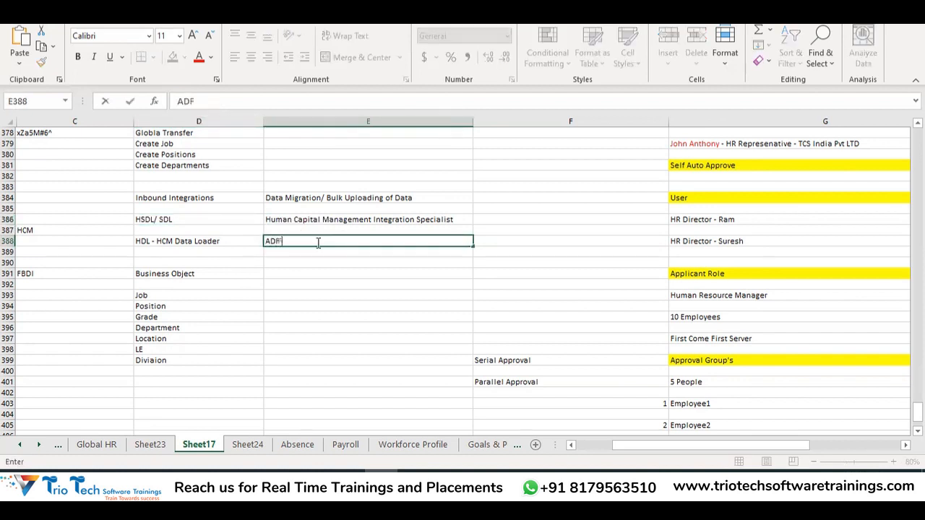
pyautogui.write(' Desktop Itegation')
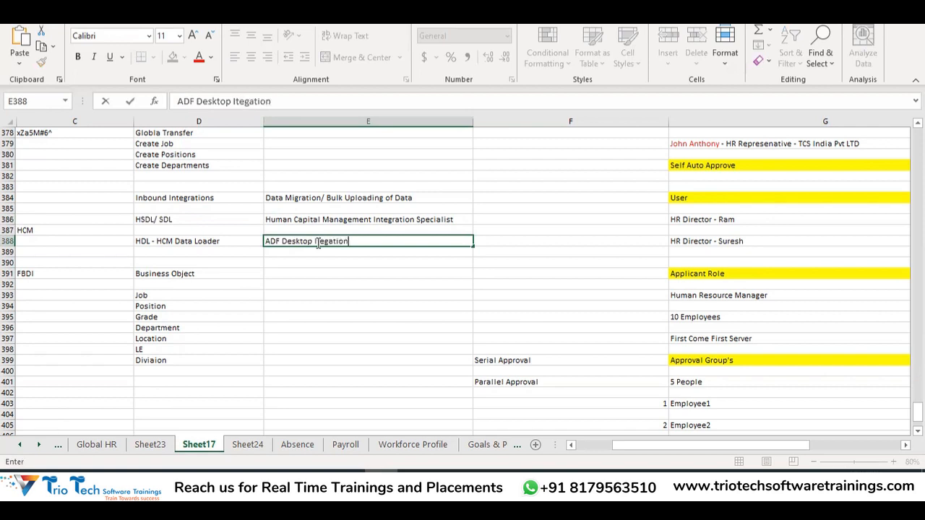
pyautogui.write(' Tool')
pyautogui.press('Return')
pyautogui.click(318, 243)
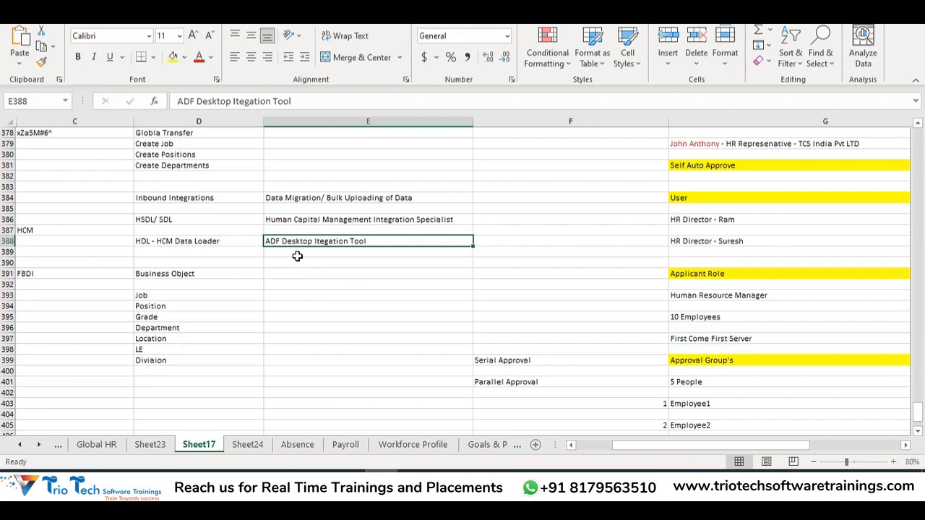
# Switch to Oracle Fusion and examine the navigation entries listed under Tools and Configuration
pyautogui.hotkey('alt', 'Tab')
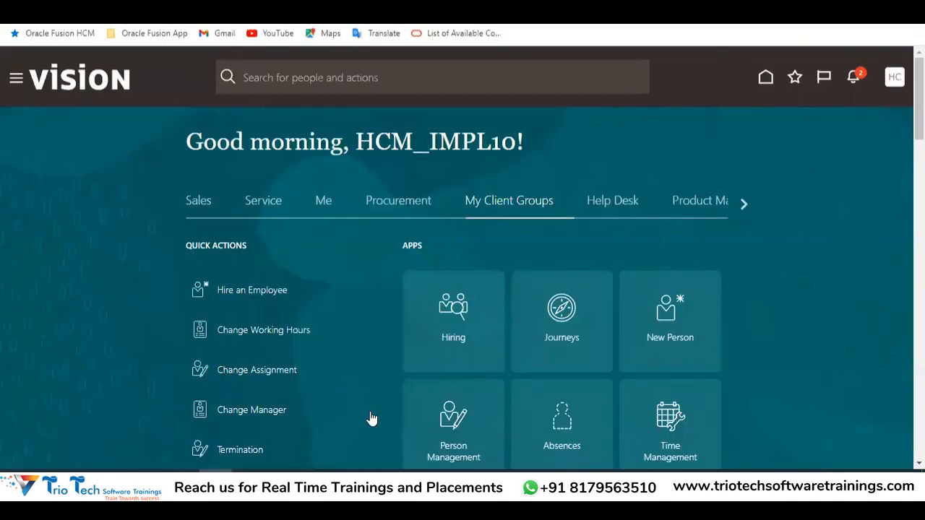
pyautogui.hotkey('alt', 'Tab')
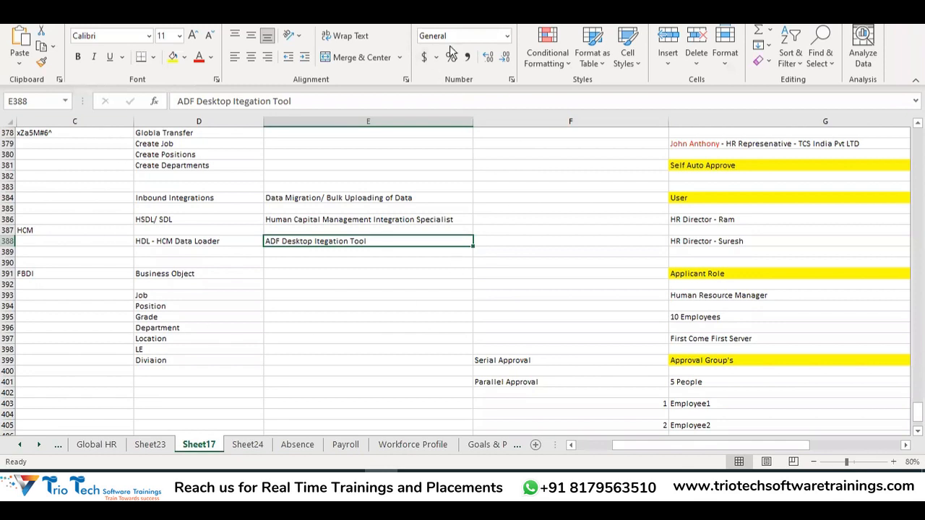
pyautogui.hotkey('alt', 'Tab')
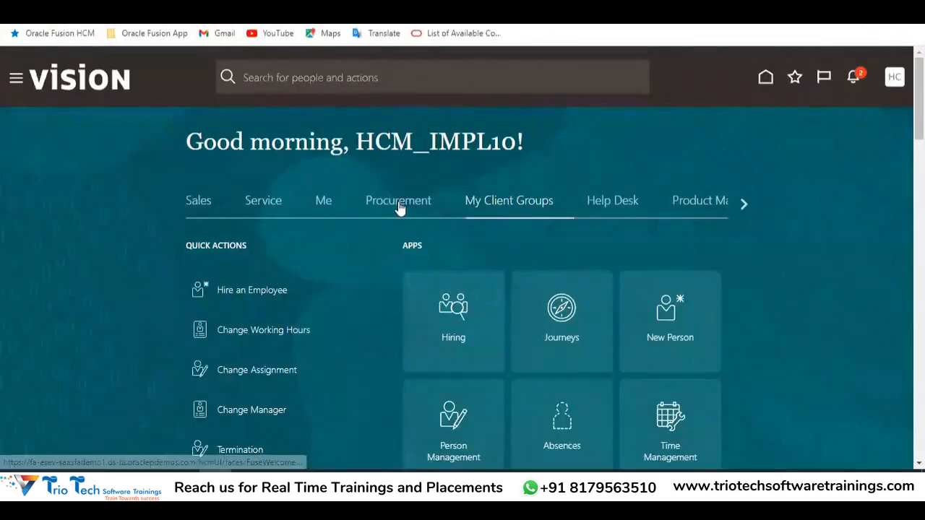
pyautogui.click(744, 204)
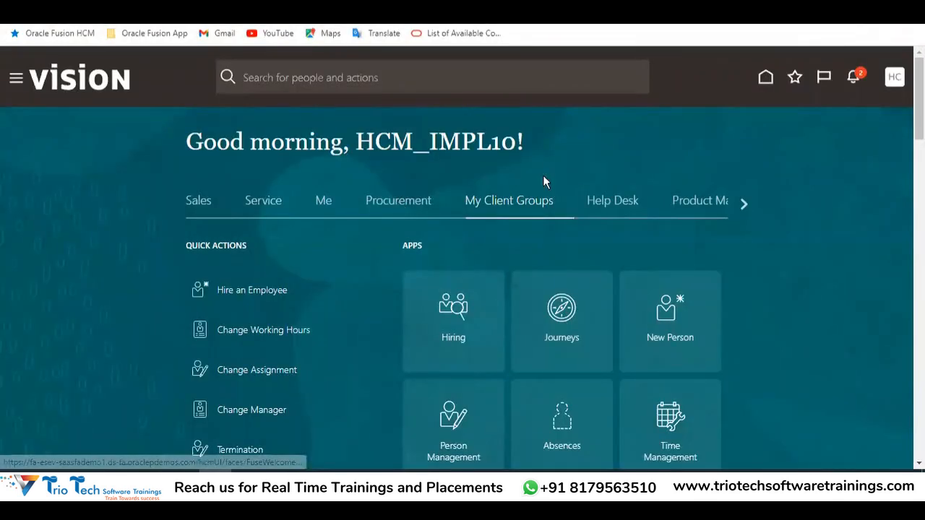
pyautogui.click(16, 78)
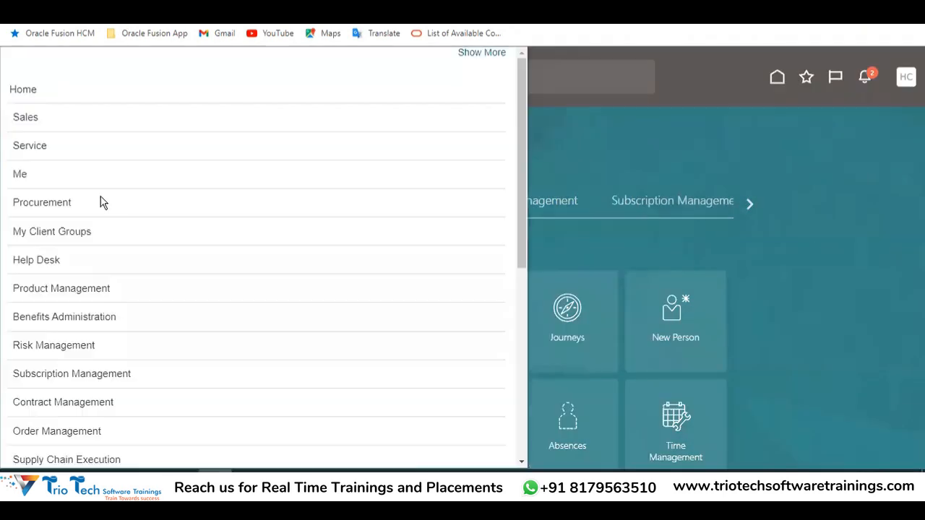
pyautogui.scroll(-5, 155, 297)
pyautogui.click(60, 367)
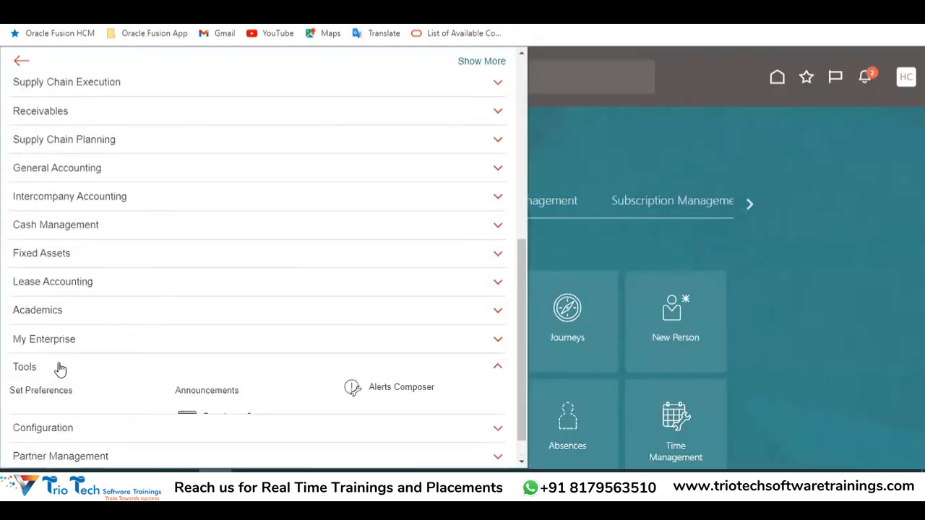
pyautogui.scroll(-3, 200, 324)
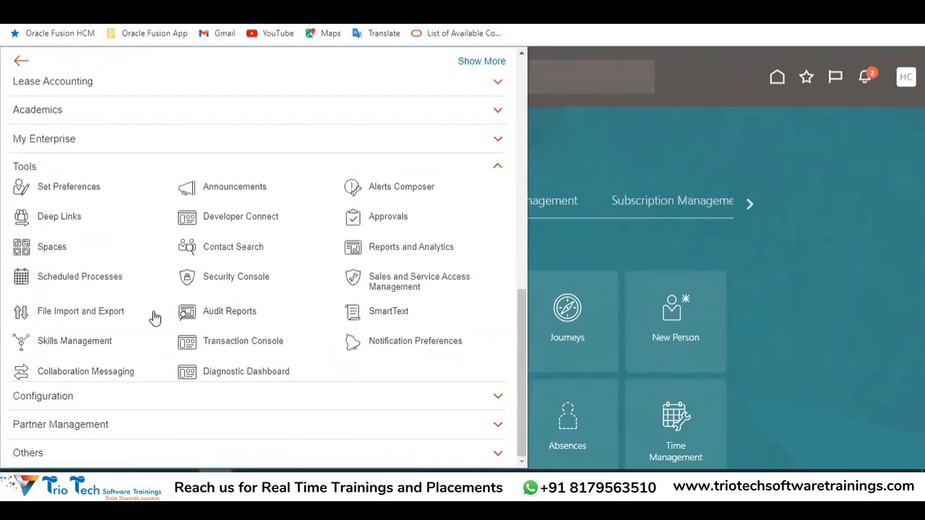
pyautogui.click(63, 398)
pyautogui.scroll(-2, 193, 337)
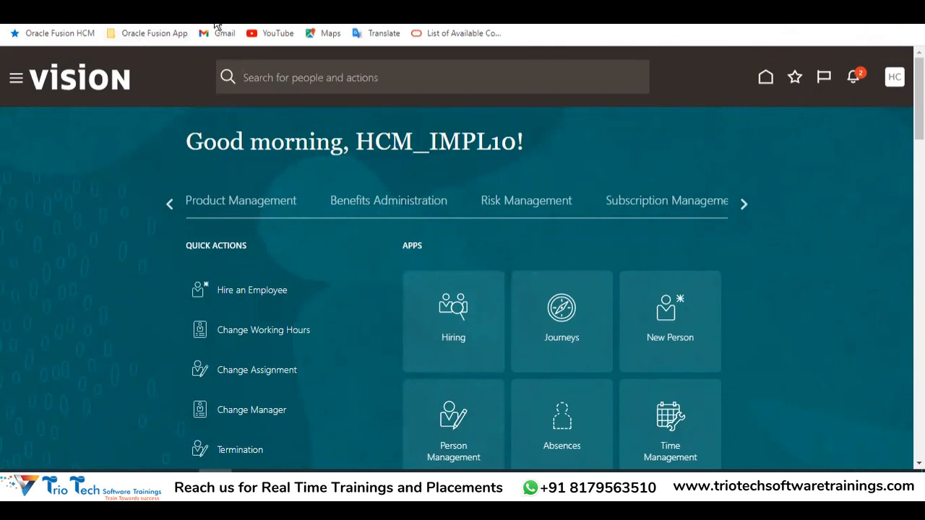
# Return to the Excel notes and review the integration specialist role and ADF desktop integration tool entries in column E
pyautogui.click(381, 482)
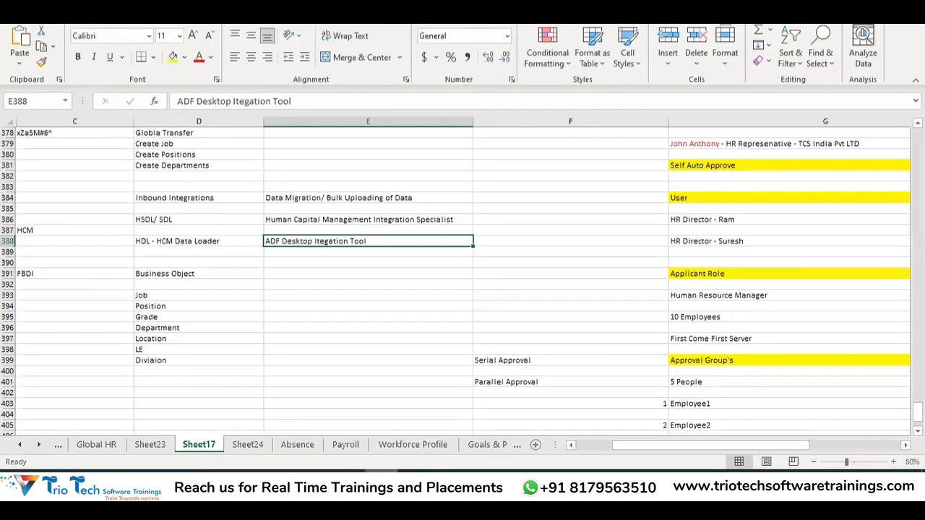
pyautogui.click(309, 275)
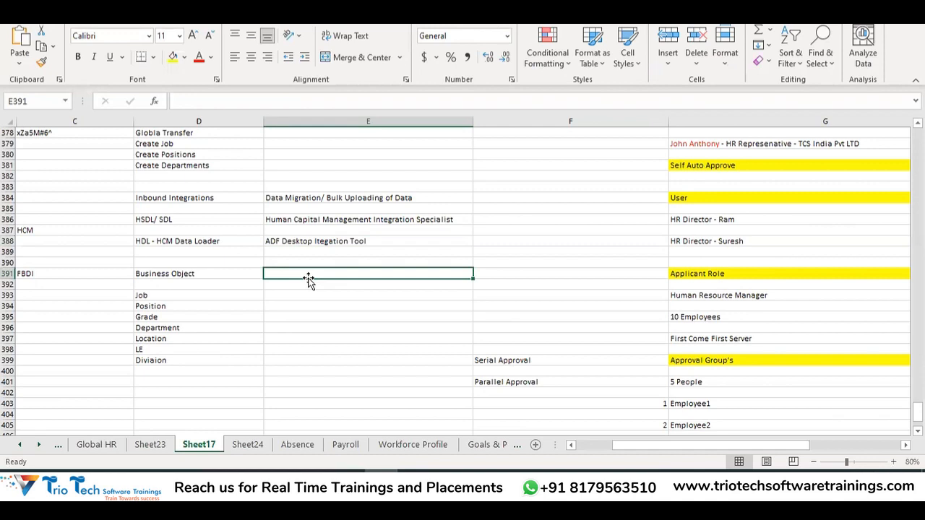
pyautogui.click(292, 242)
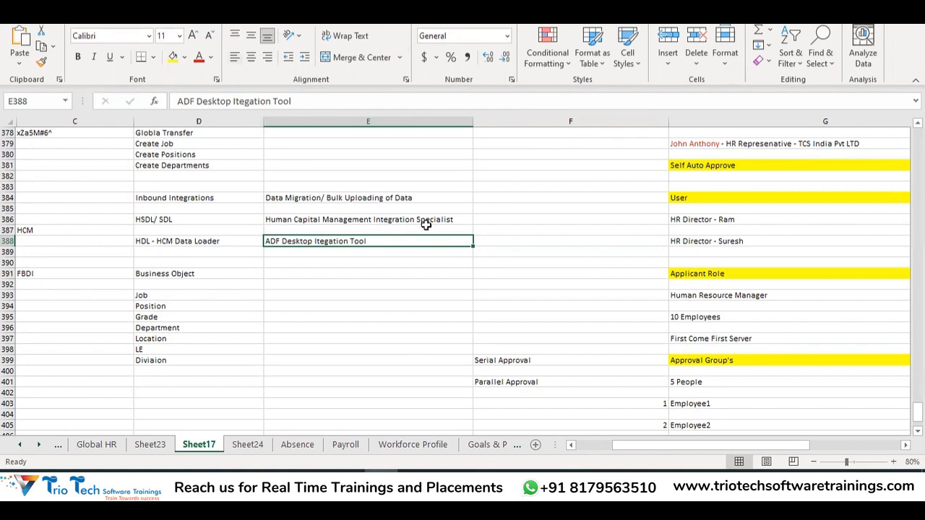
pyautogui.click(331, 223)
pyautogui.moveTo(330, 222); pyautogui.dragTo(332, 237)
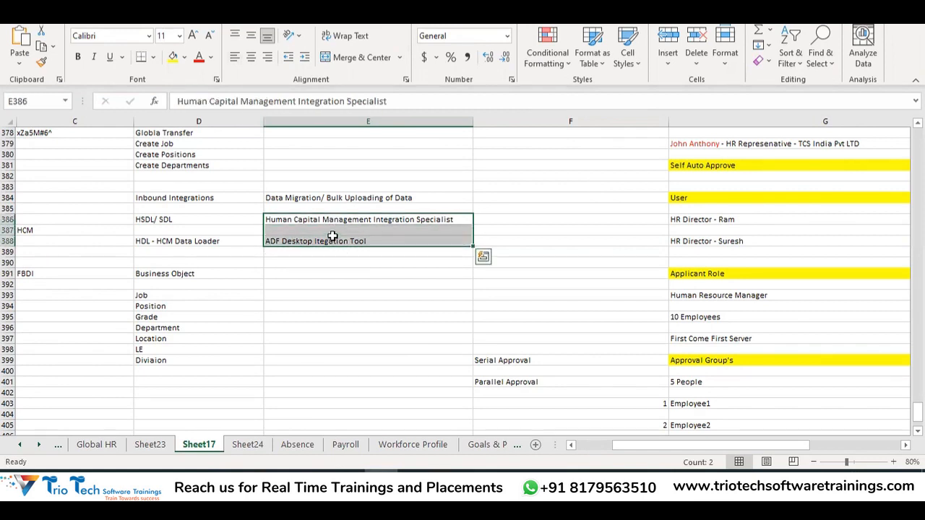
pyautogui.click(323, 240)
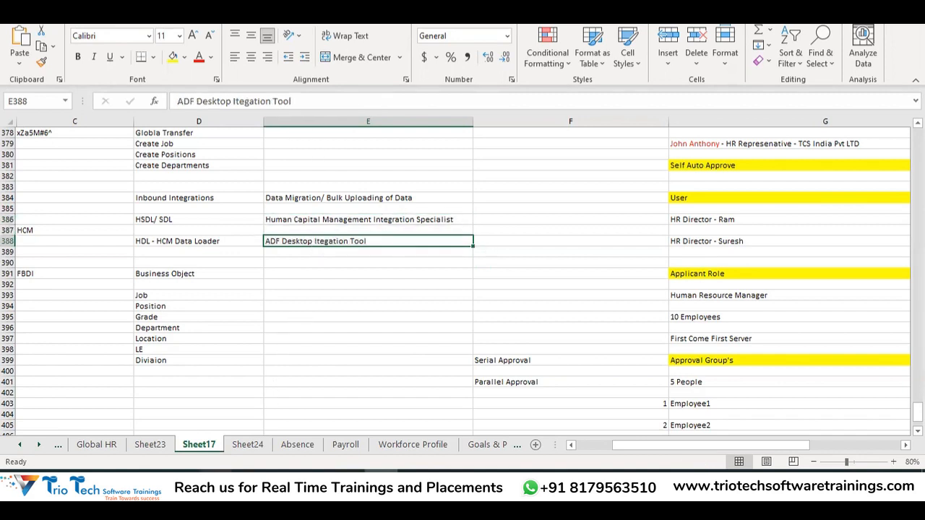
# Switch to Oracle Fusion and open the Setup and Maintenance work area from the home page
pyautogui.click(216, 482)
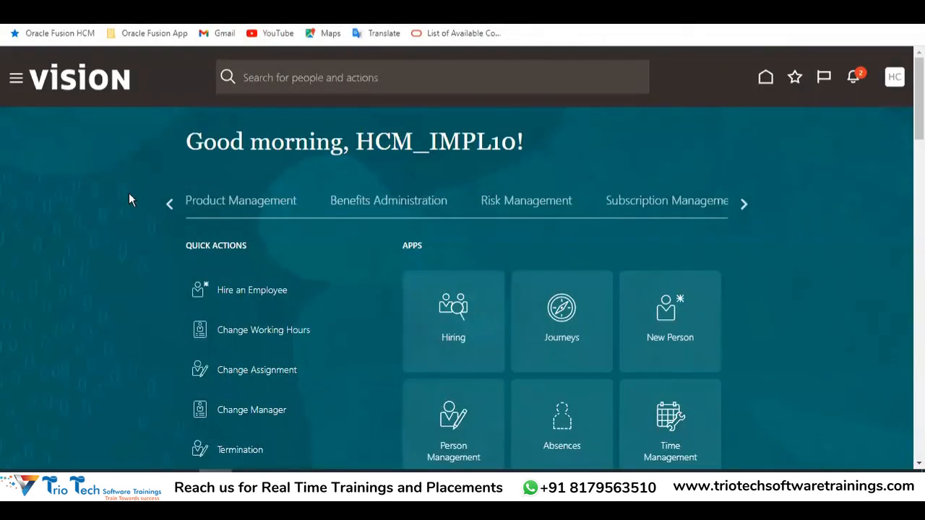
pyautogui.click(171, 204)
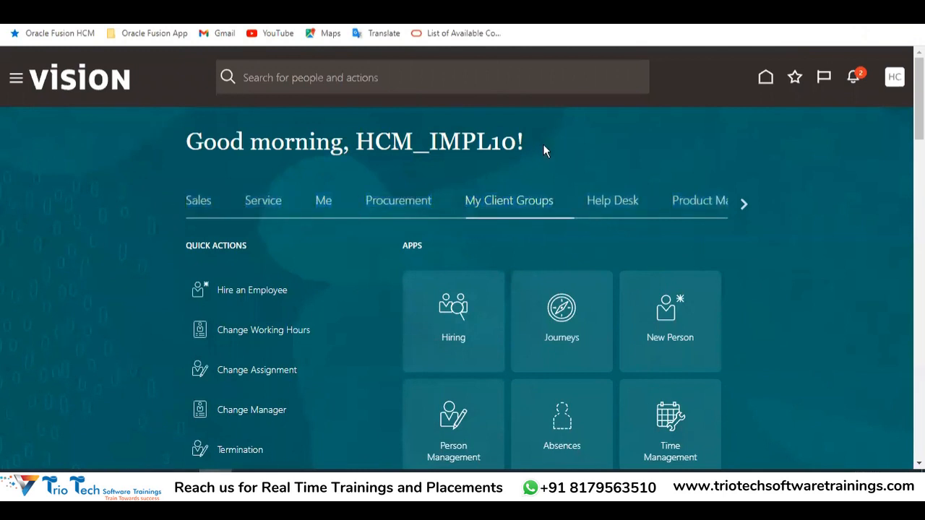
pyautogui.click(899, 80)
pyautogui.click(656, 285)
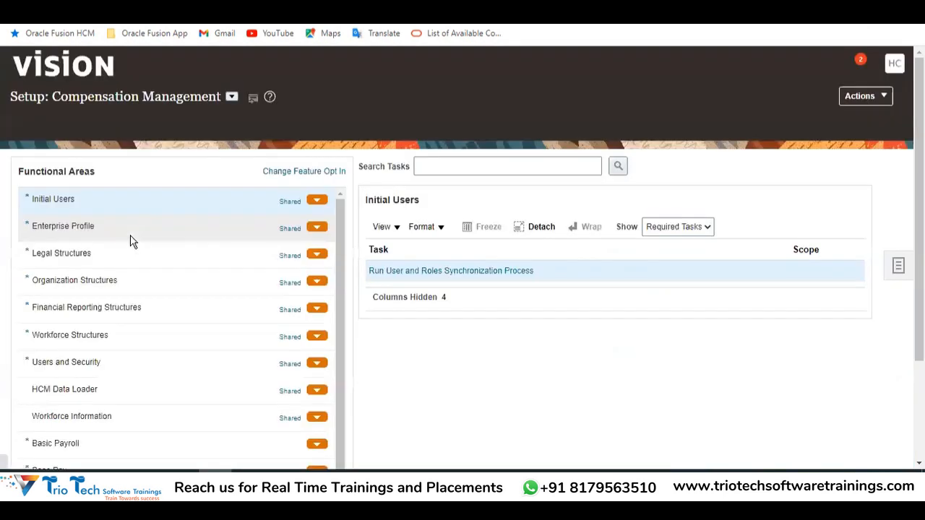
# Switch to Excel and copy the task name "Manage Job" from cell C25 of the Global HR sheet
pyautogui.click(381, 485)
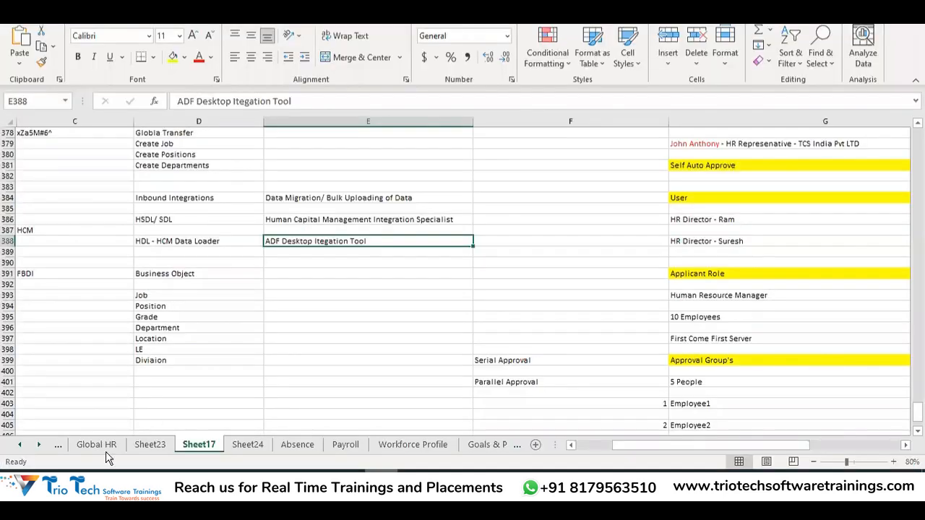
pyautogui.click(96, 445)
pyautogui.scroll(20, 287, 322)
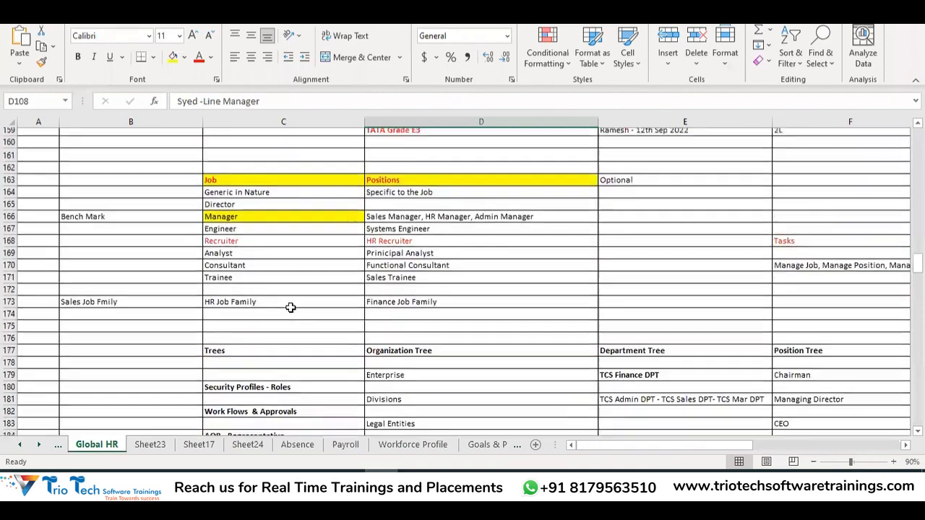
pyautogui.scroll(20, 290, 308)
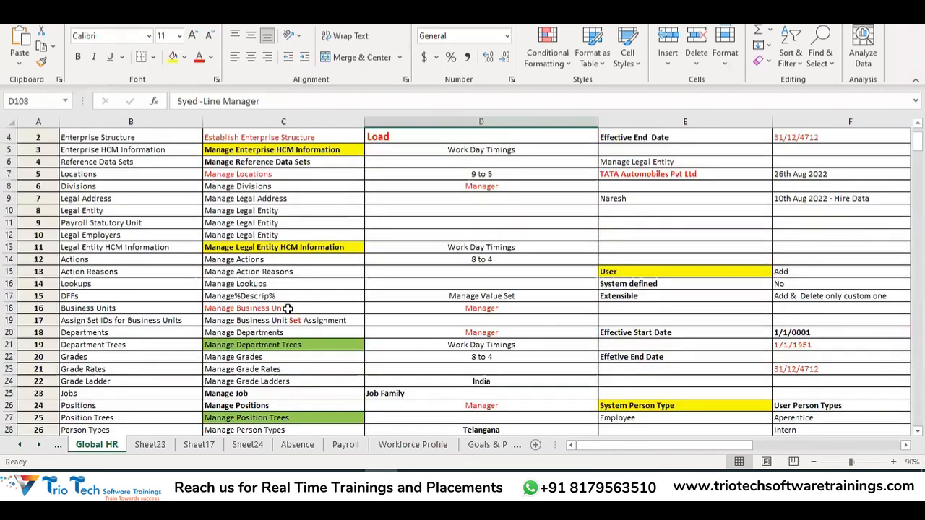
pyautogui.scroll(-2, 286, 307)
pyautogui.scroll(-1, 284, 306)
pyautogui.click(255, 279)
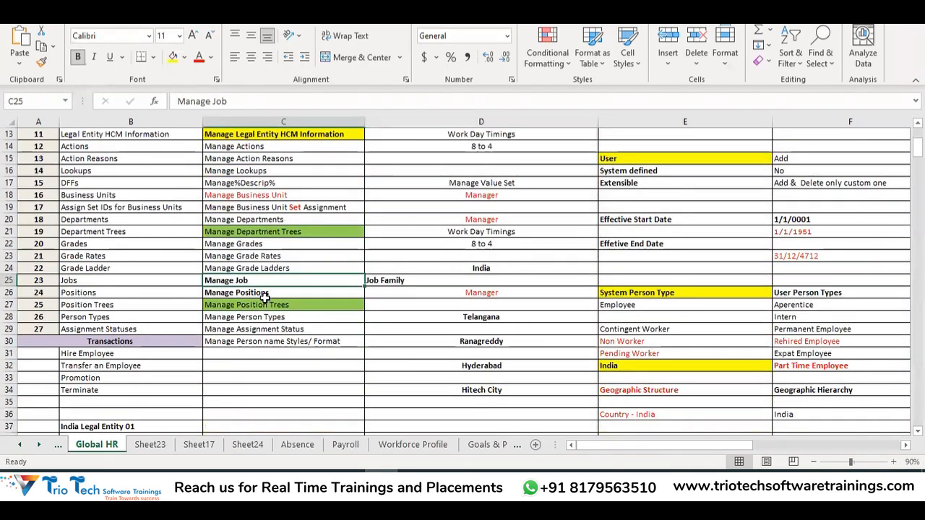
pyautogui.hotkey('ctrl', 'c')
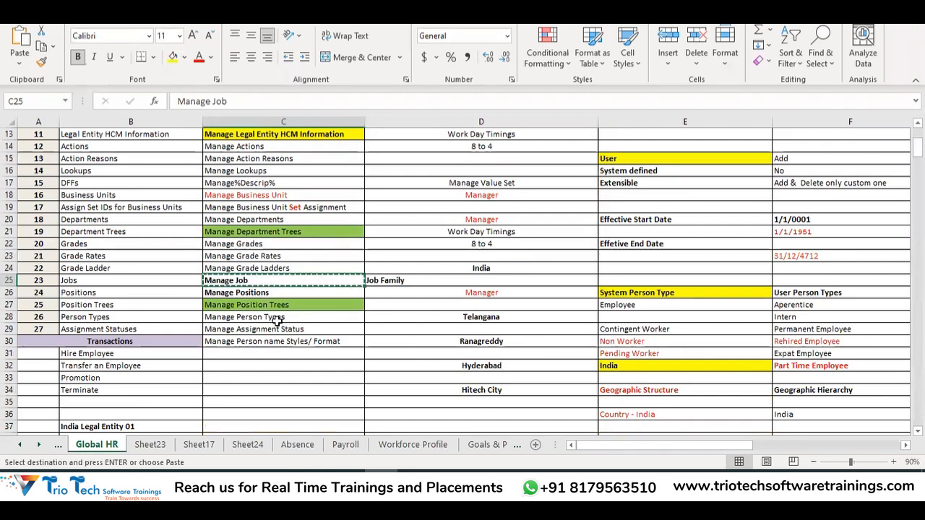
# Return to Oracle Fusion and change the setup offering to Workforce Deployment
pyautogui.hotkey('alt', 'Tab')
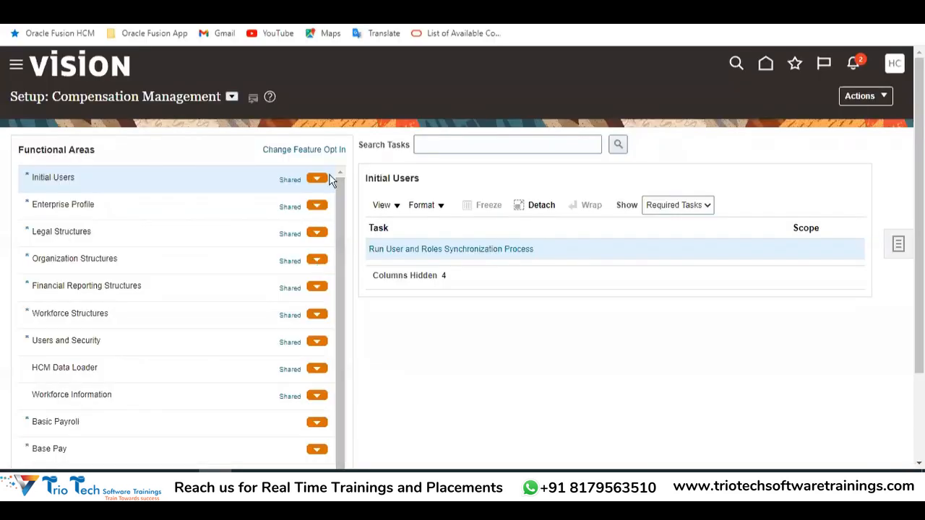
pyautogui.click(231, 96)
pyautogui.scroll(-10, 307, 254)
pyautogui.click(306, 254)
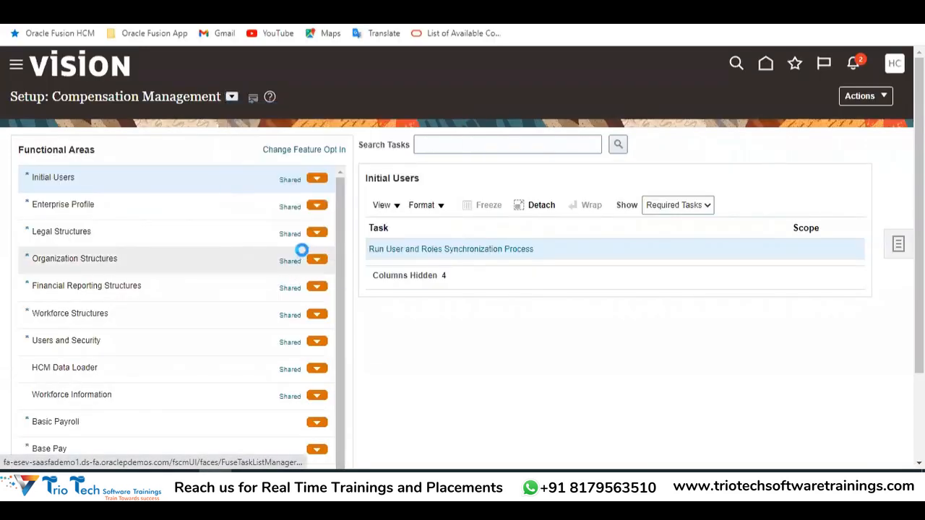
# Search the setup tasks for "Manage Job" and open the Manage Job task
pyautogui.click(491, 147)
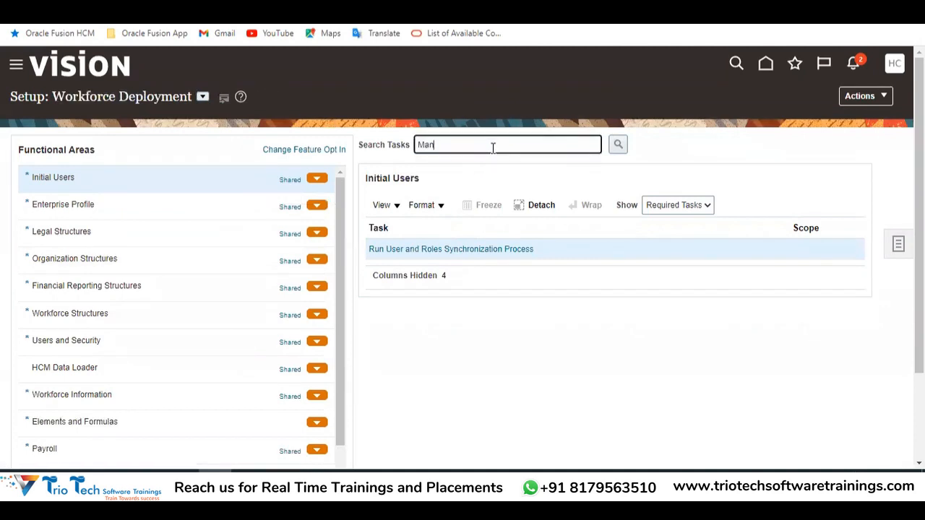
pyautogui.write('Manage Job')
pyautogui.press('Return')
pyautogui.click(279, 297)
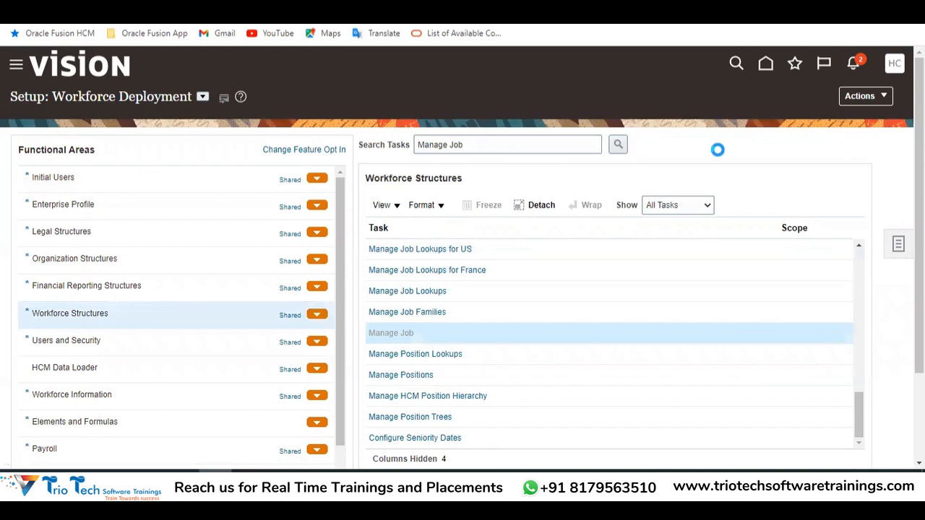
pyautogui.click(139, 335)
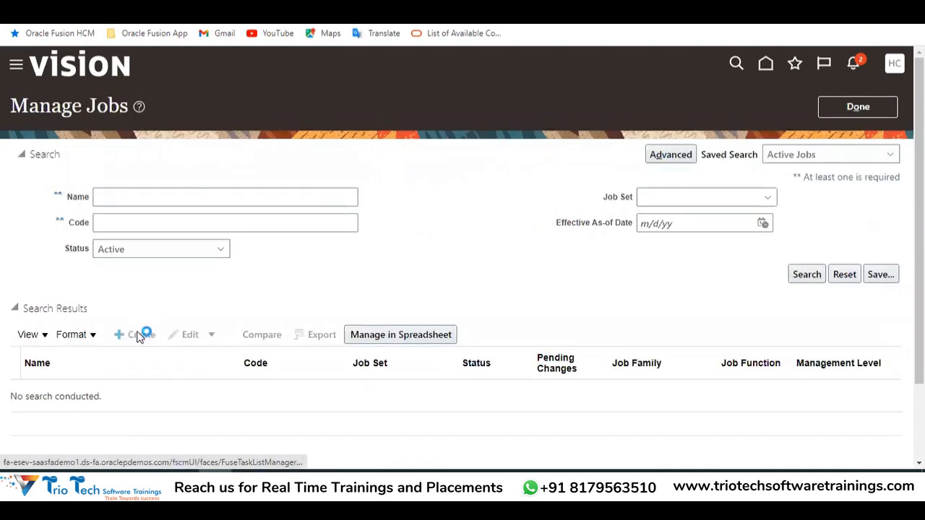
pyautogui.moveTo(50, 161); pyautogui.dragTo(106, 160)
pyautogui.click(261, 287)
pyautogui.click(886, 165)
pyautogui.click(616, 276)
# Examine the Jobs object name and the spreadsheet management option on the Manage Jobs page
pyautogui.moveTo(85, 106); pyautogui.dragTo(128, 106)
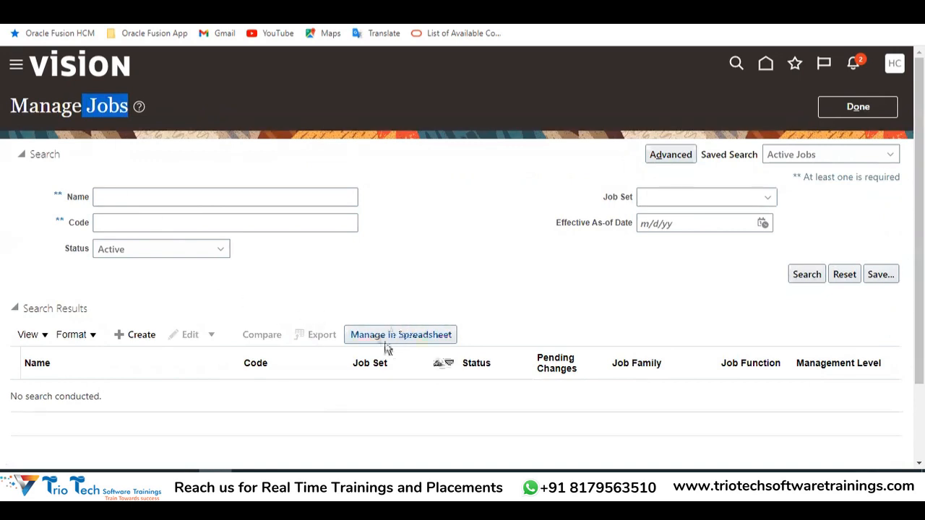
pyautogui.click(434, 302)
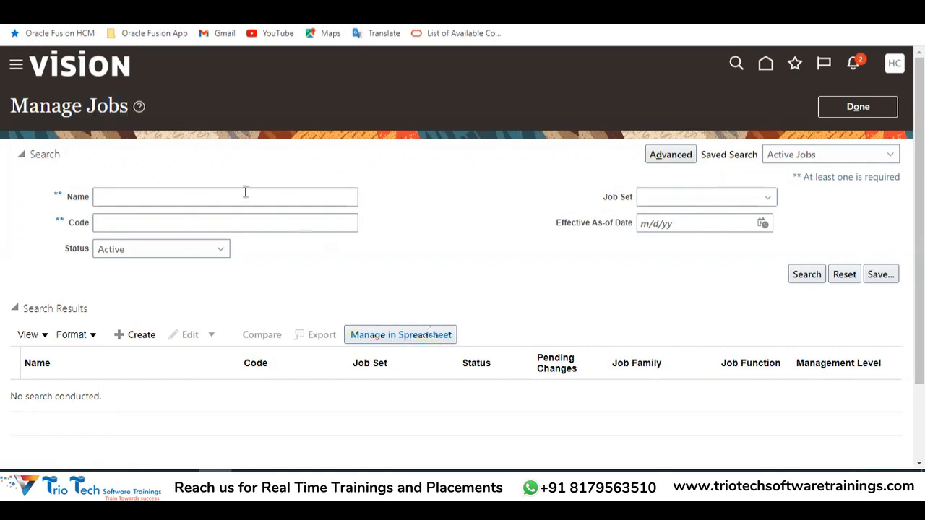
pyautogui.moveTo(92, 109); pyautogui.dragTo(132, 108)
pyautogui.click(157, 16)
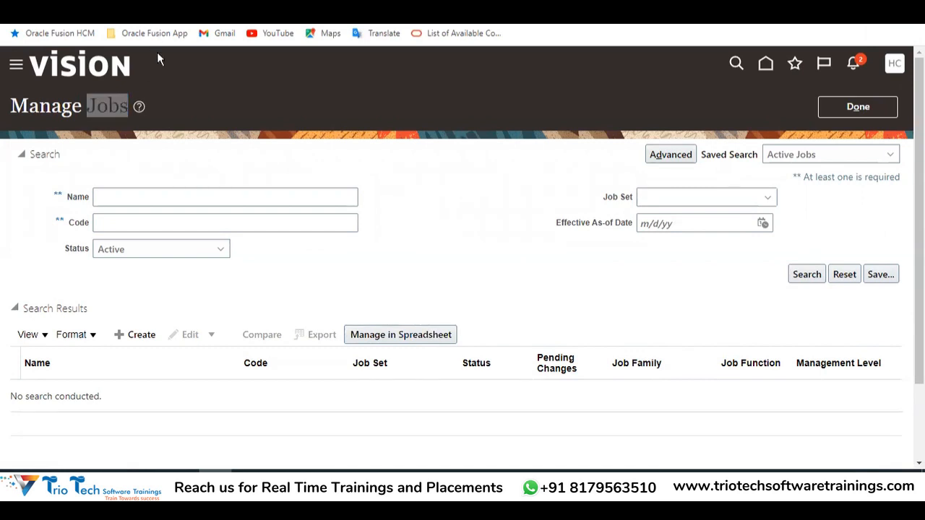
pyautogui.doubleClick(104, 107)
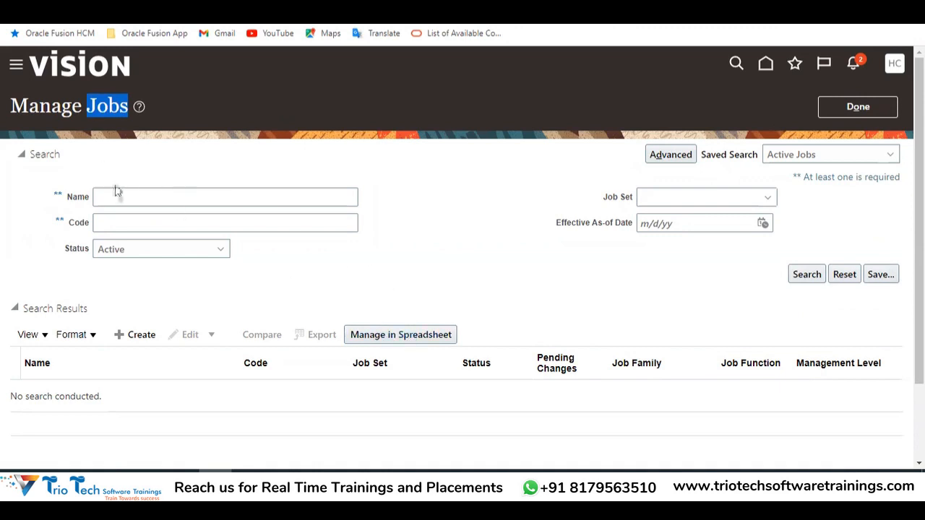
# Review the HSDL/ SDL entry and its role on Sheet17 in Excel, and return to the Manage Jobs page
pyautogui.hotkey('alt', 'Tab')
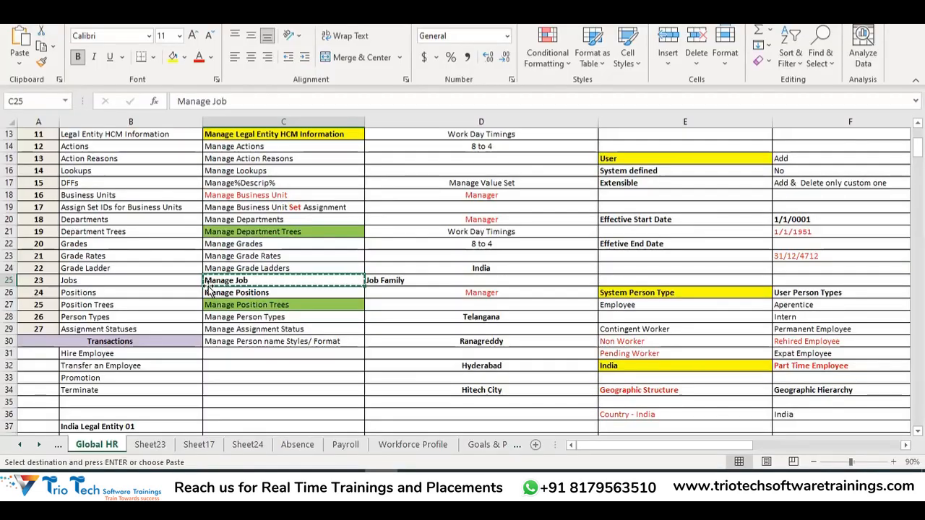
pyautogui.click(150, 444)
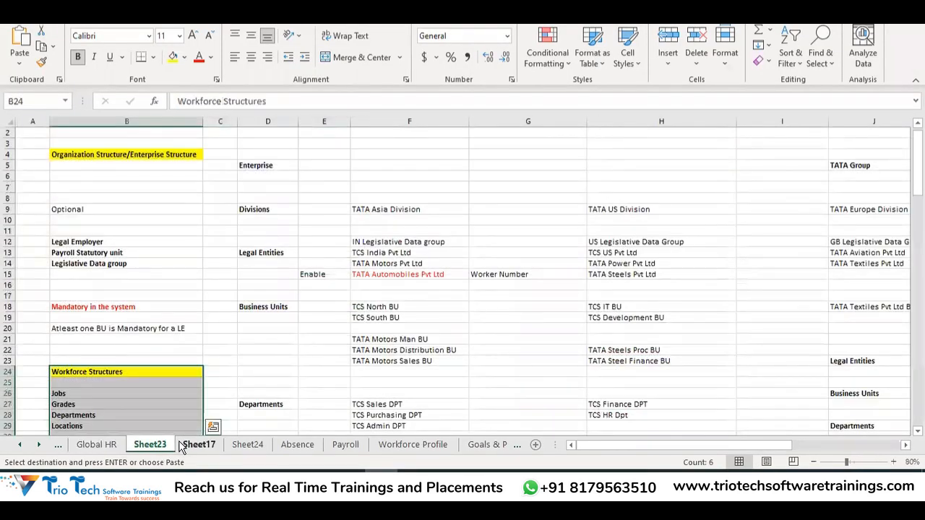
pyautogui.click(185, 446)
pyautogui.moveTo(182, 221); pyautogui.dragTo(357, 225)
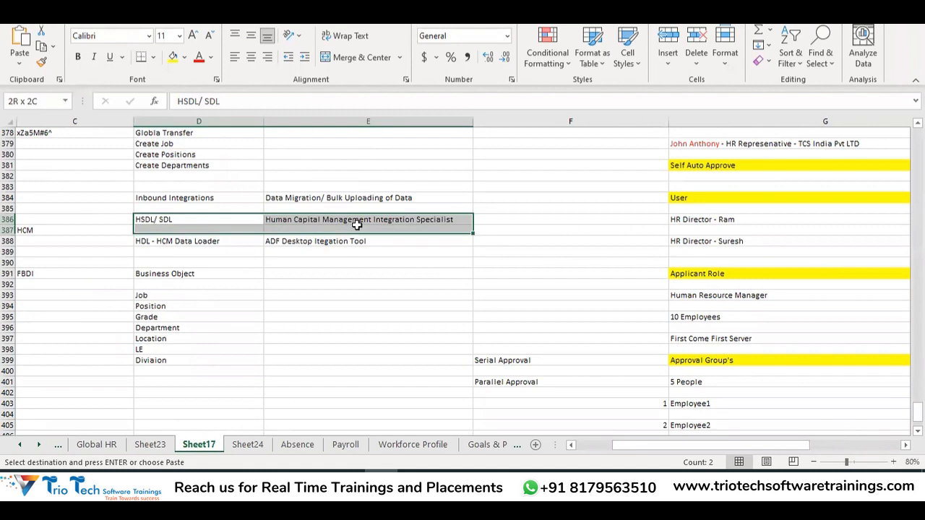
pyautogui.click(211, 221)
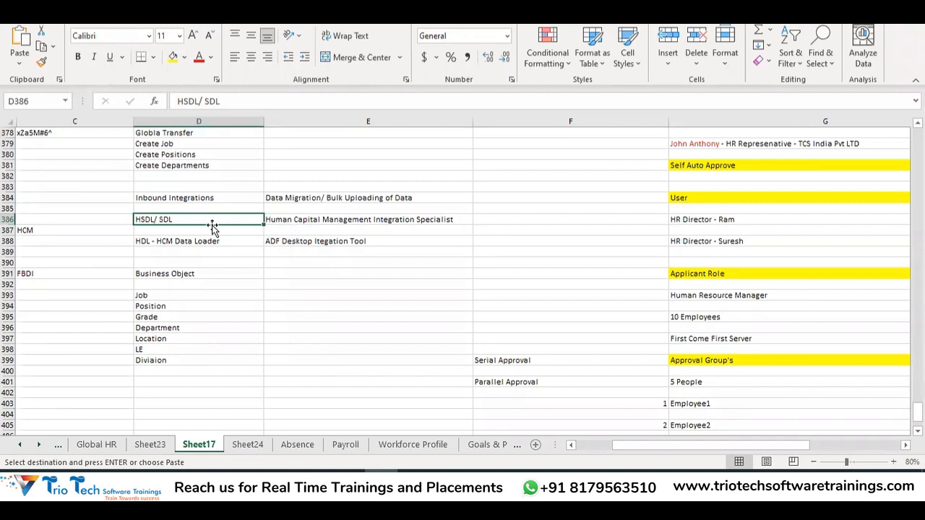
pyautogui.click(216, 485)
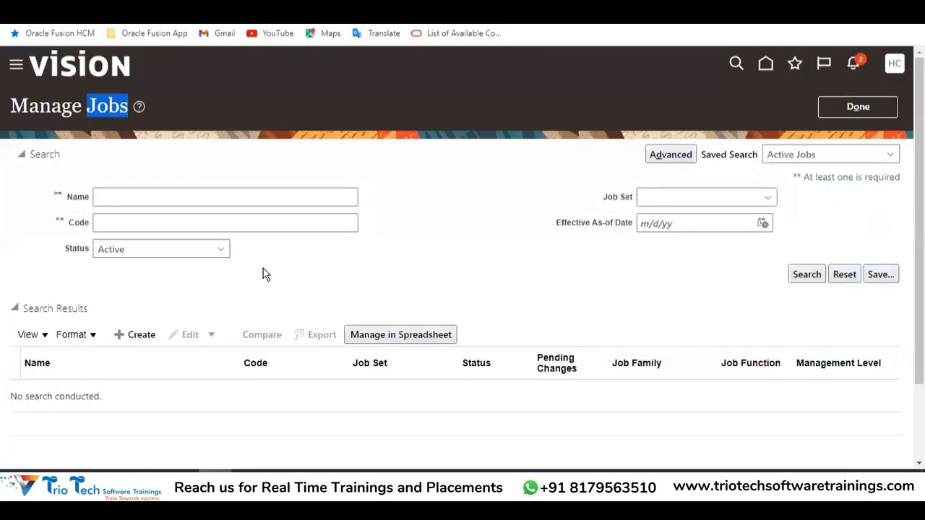
# Generate the jobs spreadsheet from the Manage Jobs page and open the downloaded GenericHdlSpreadsheet workbook in Excel
pyautogui.click(277, 269)
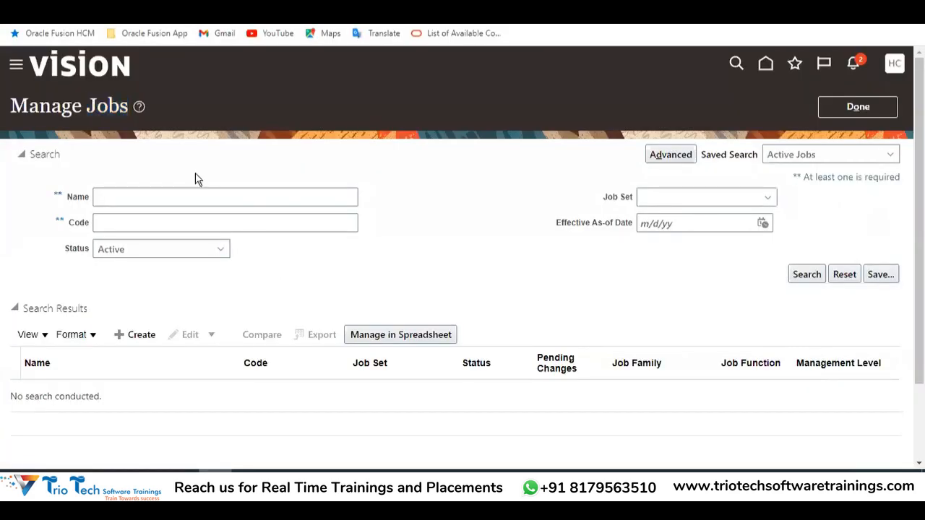
pyautogui.moveTo(84, 107); pyautogui.dragTo(110, 109)
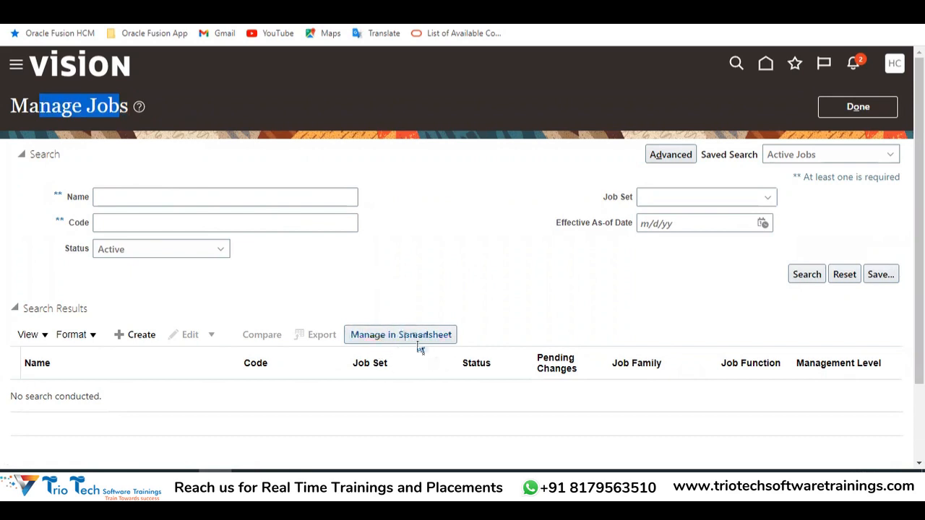
pyautogui.click(396, 337)
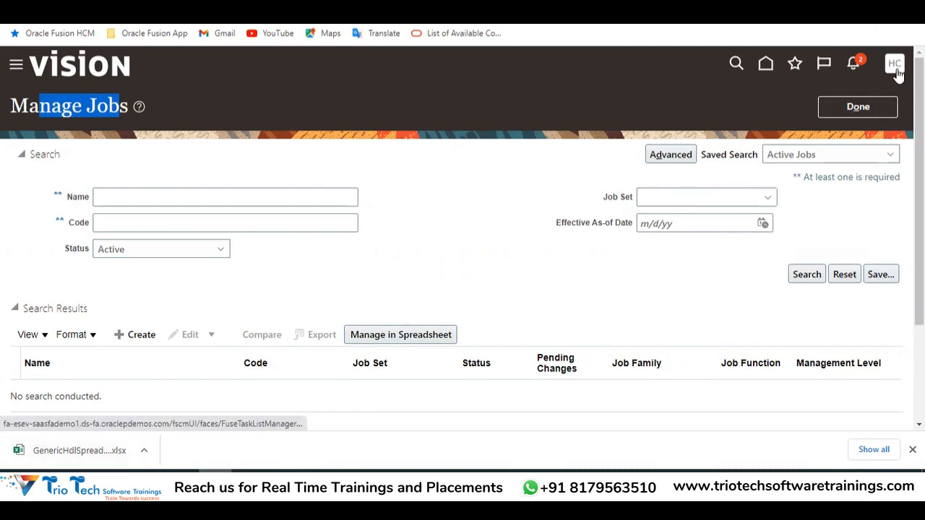
pyautogui.click(123, 18)
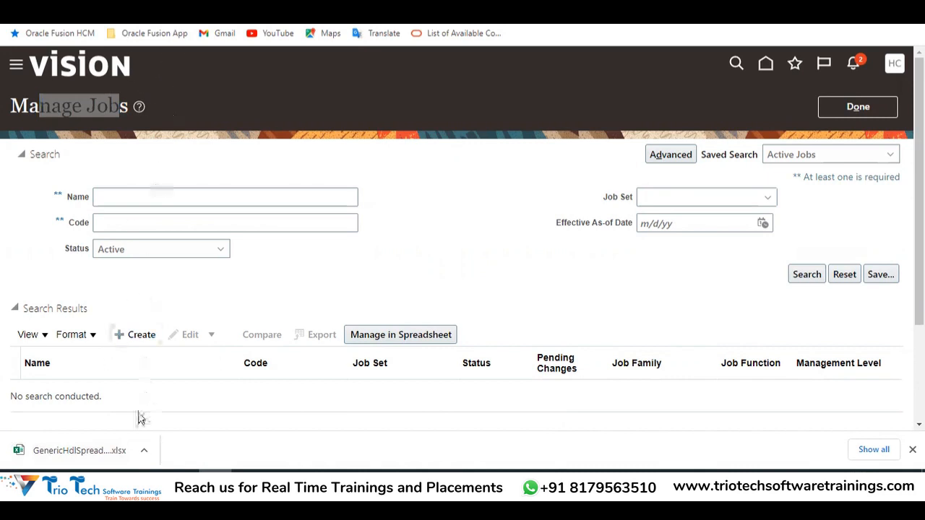
pyautogui.click(80, 450)
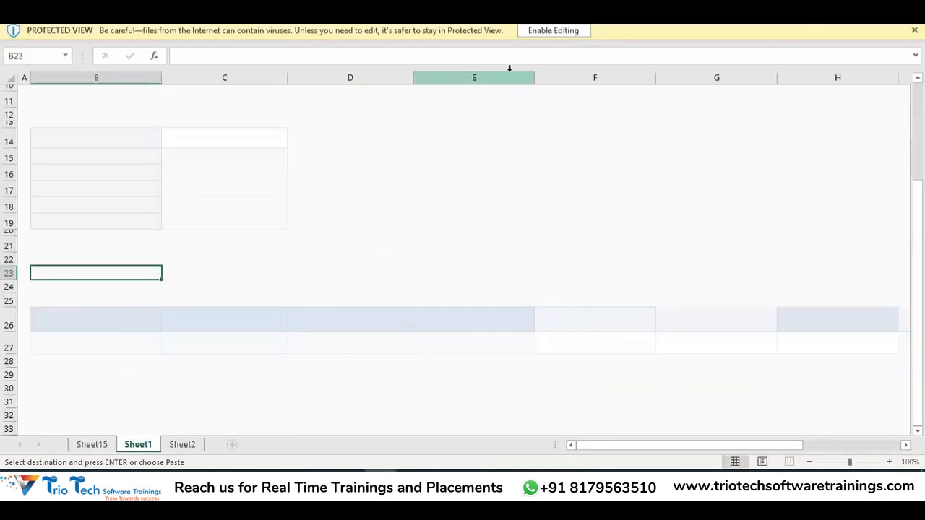
# Enable editing in the workbook, connect it to the application URL and try to sign in with the account's user ID and password
pyautogui.click(555, 33)
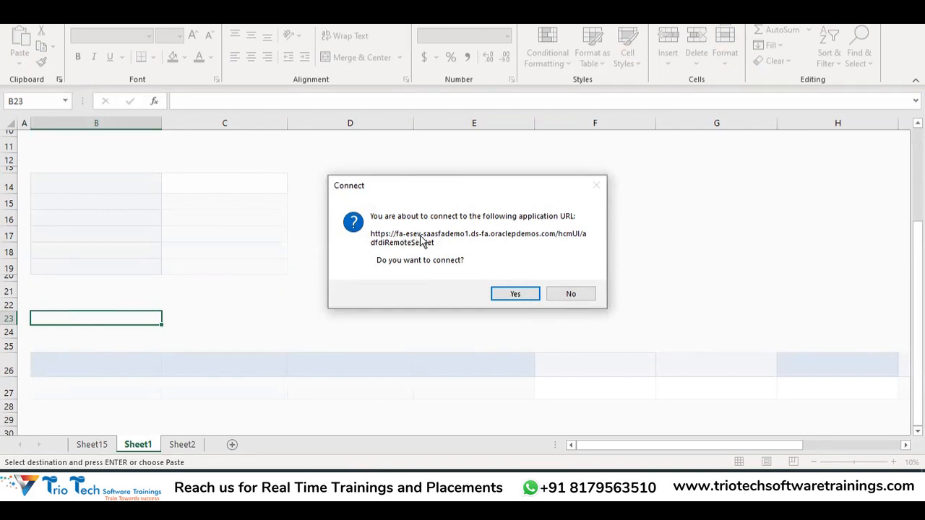
pyautogui.click(515, 293)
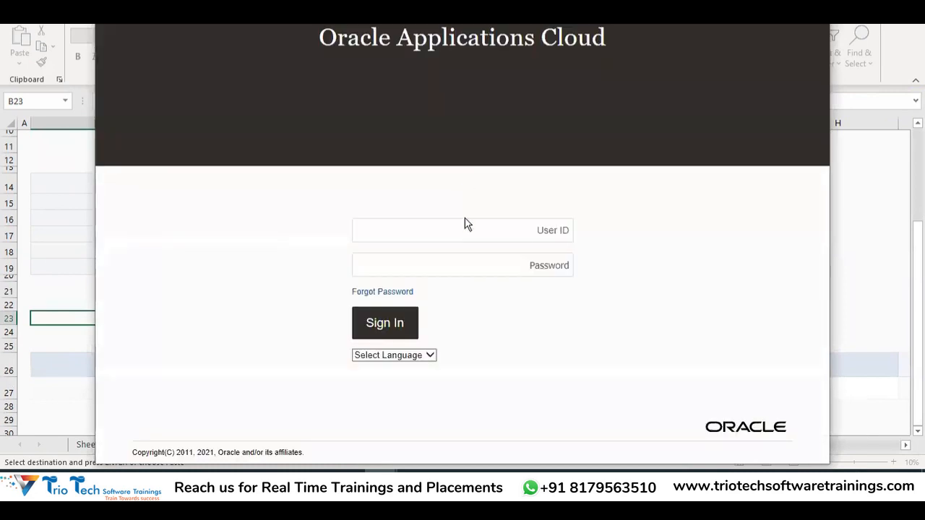
pyautogui.click(433, 233)
pyautogui.write('HCM_IMPL')
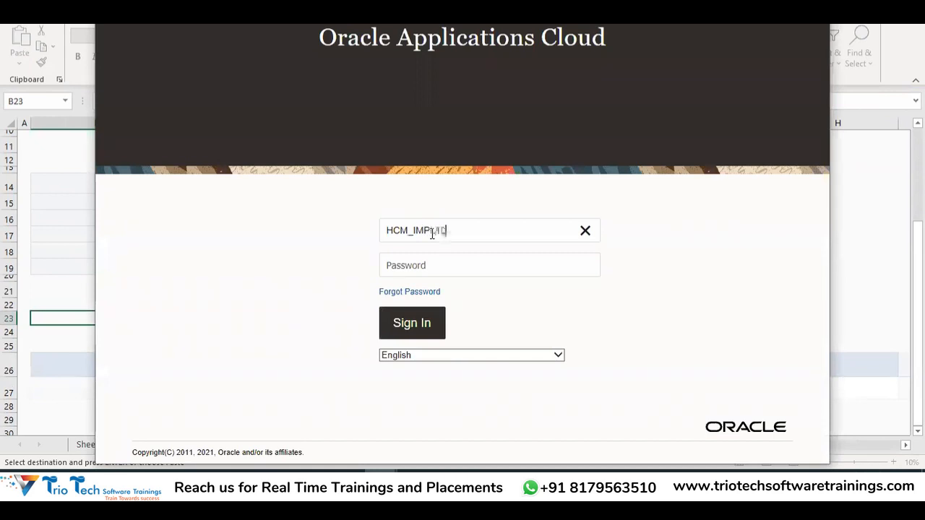
pyautogui.write('10')
pyautogui.press('Tab')
pyautogui.hotkey('ctrl', 'v')
pyautogui.click(429, 331)
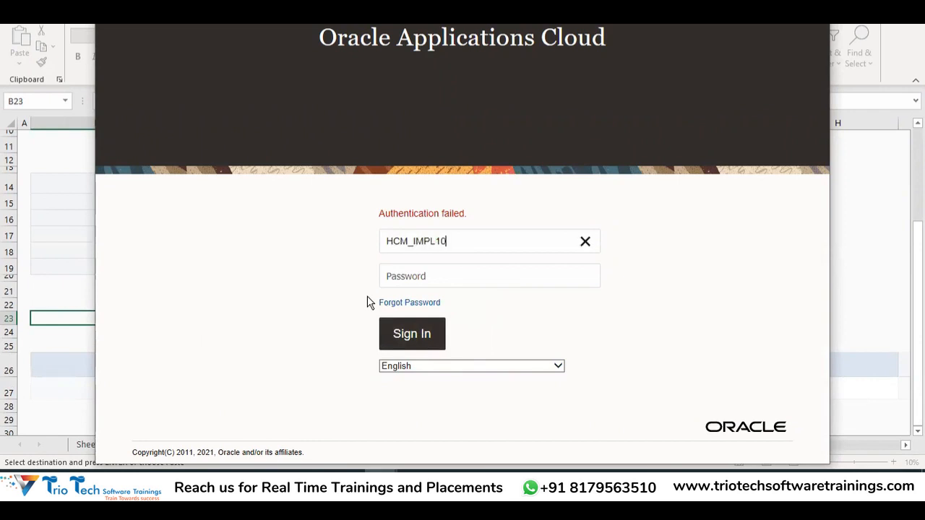
# Look up the account password in the Sheet17 notes of the TrioTech workbook and return to the Oracle Applications Cloud sign-in
pyautogui.click(380, 482)
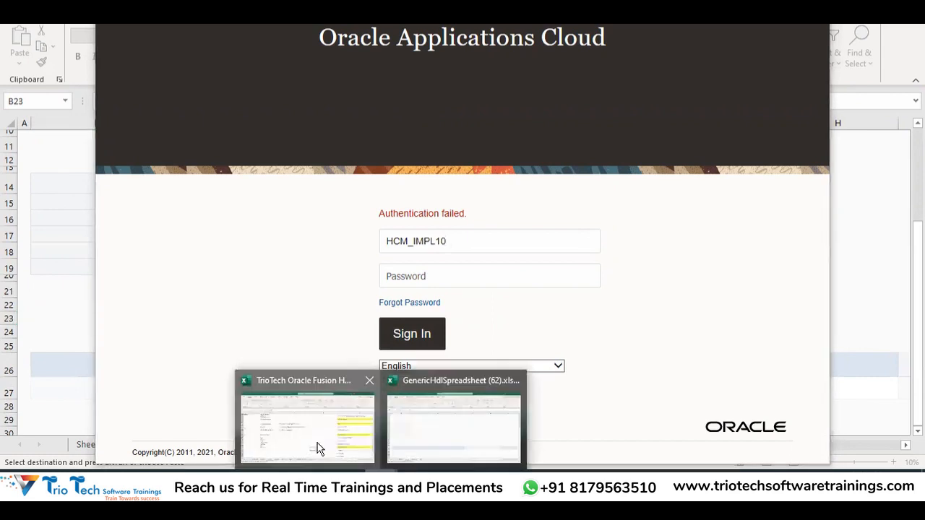
pyautogui.click(318, 449)
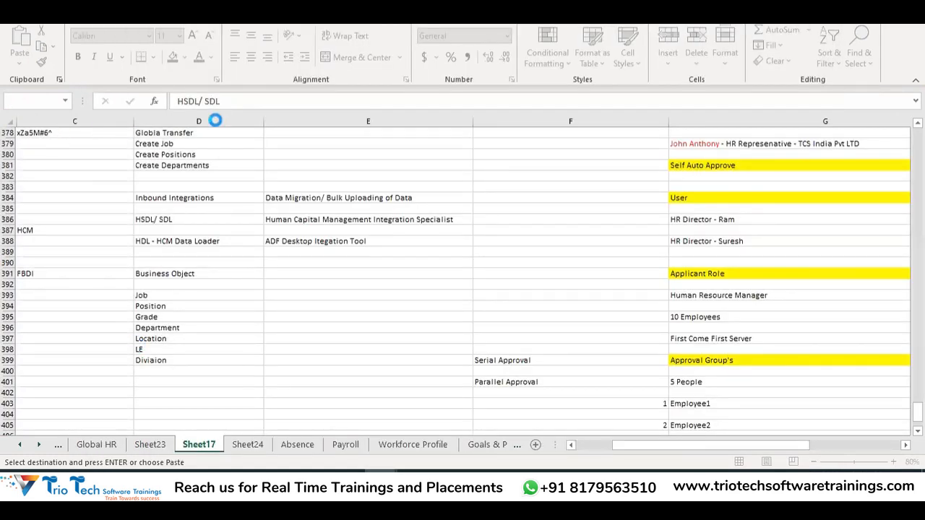
pyautogui.click(380, 482)
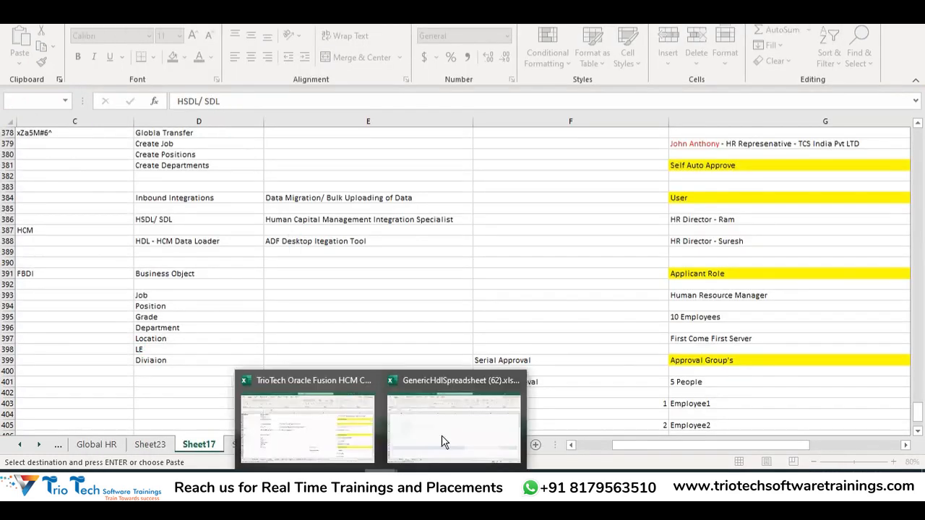
pyautogui.click(463, 426)
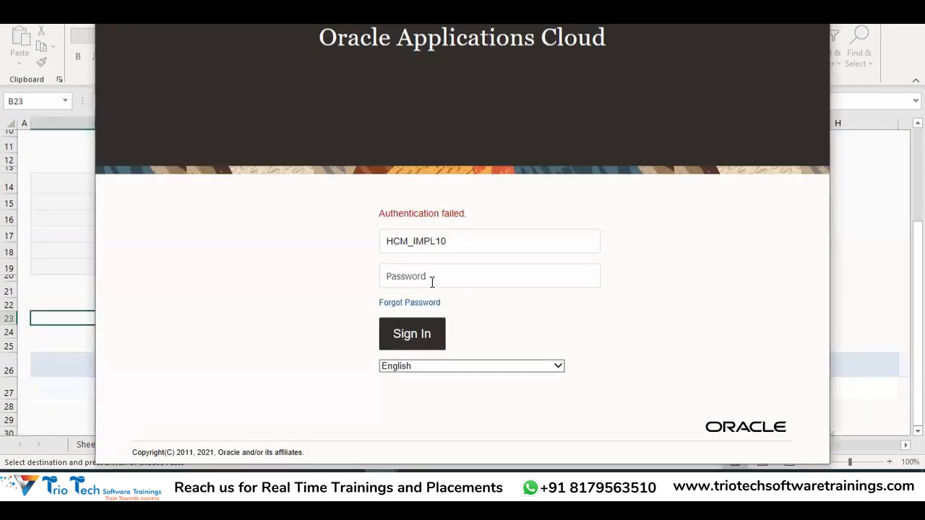
pyautogui.click(489, 276)
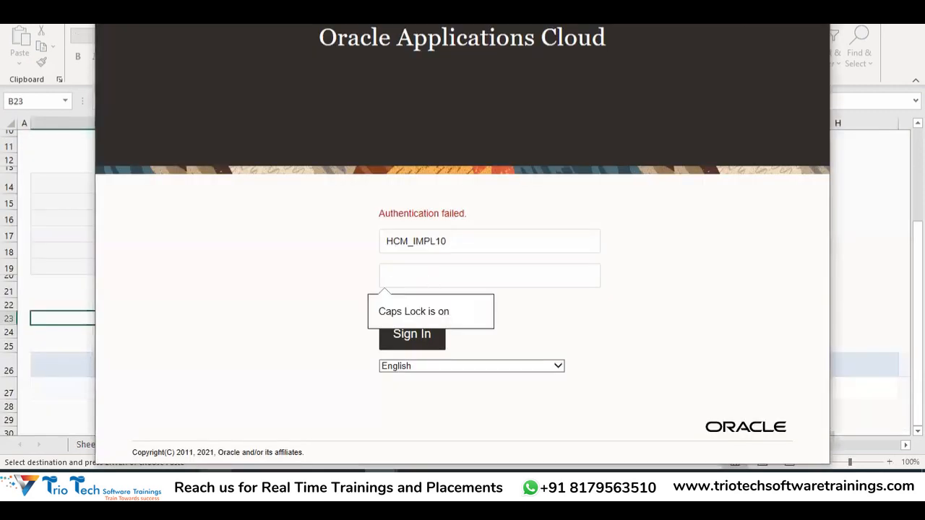
pyautogui.hotkey('alt', 'Tab')
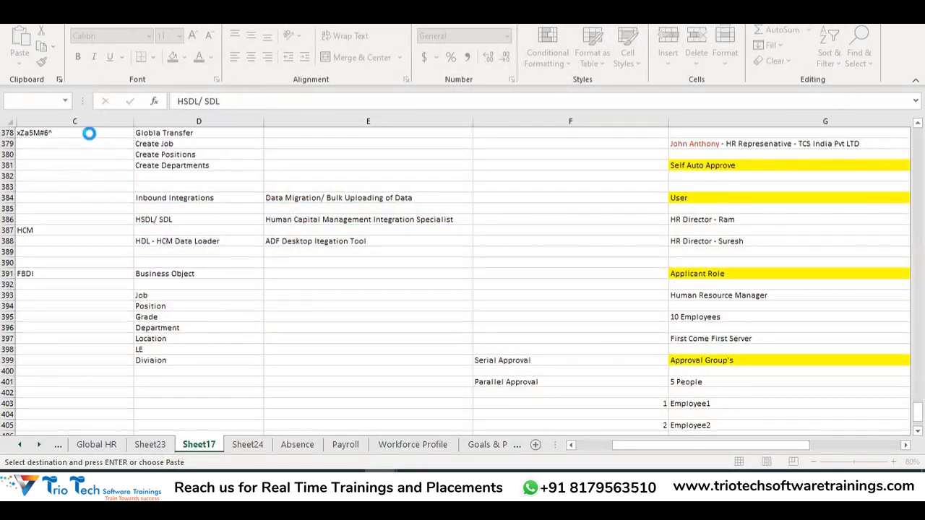
pyautogui.hotkey('alt', 'Tab')
# Enter the account password with the correct letter case and sign in to Oracle Applications Cloud
pyautogui.click(452, 274)
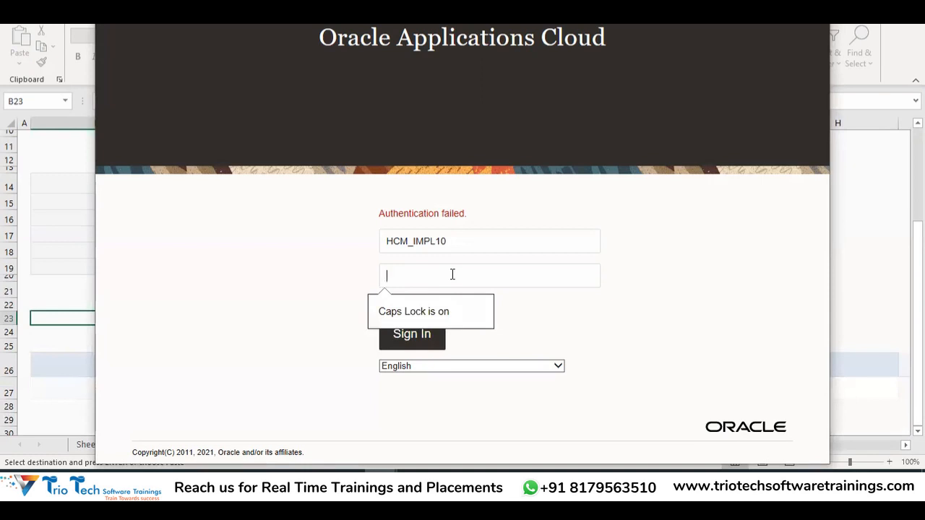
pyautogui.press('capslock')
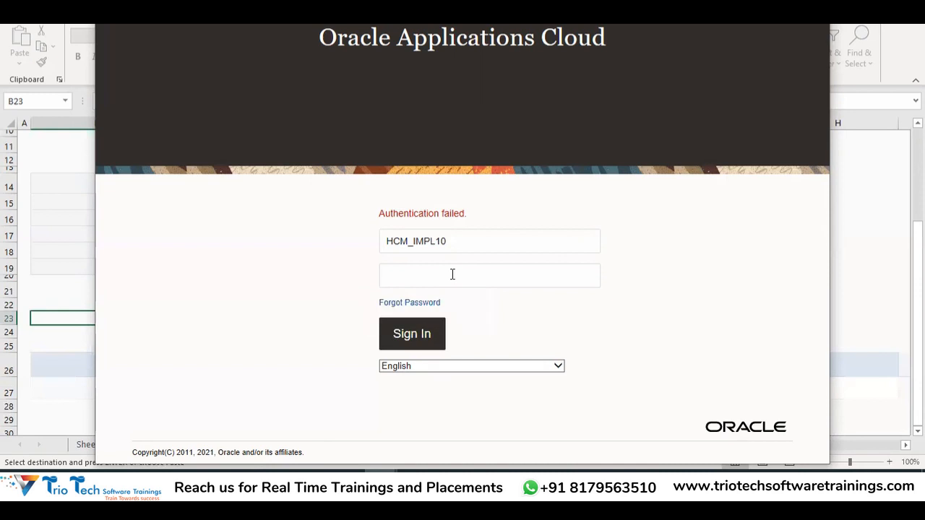
pyautogui.press('capslock')
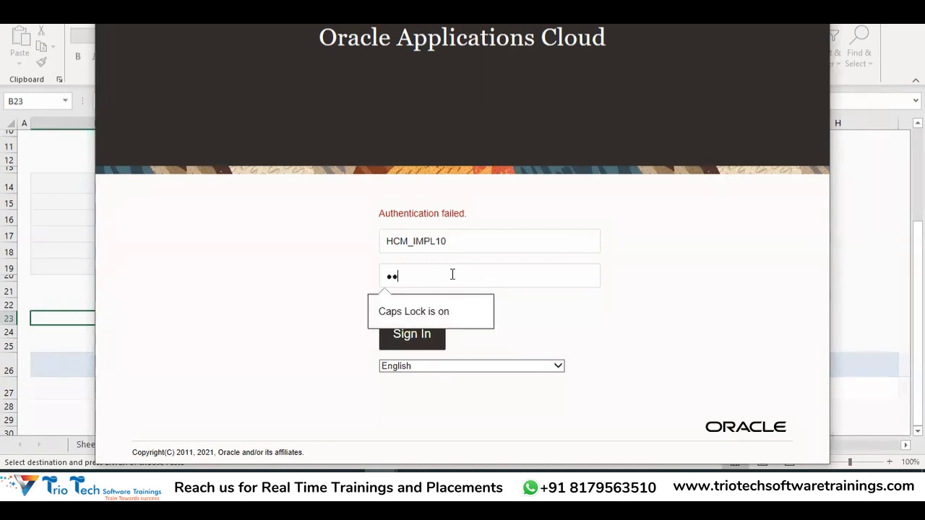
pyautogui.press('capslock')
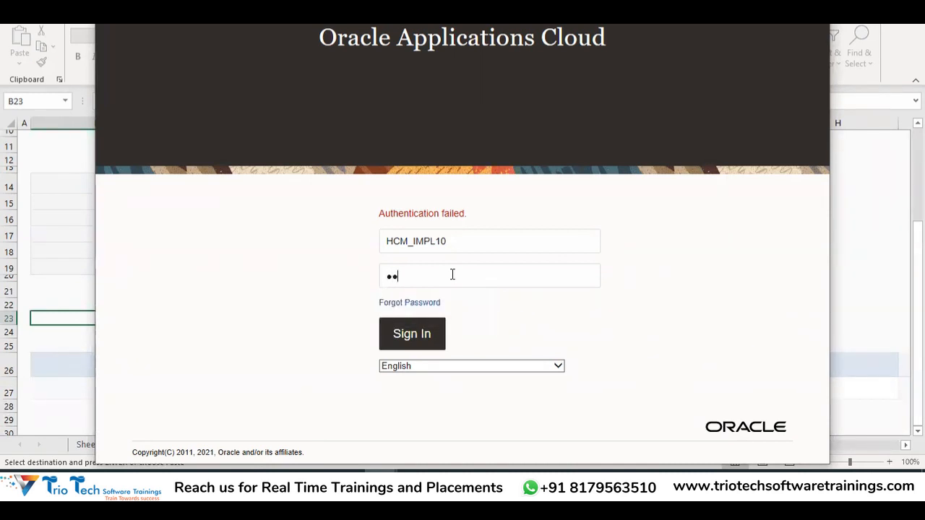
pyautogui.press('capslock')
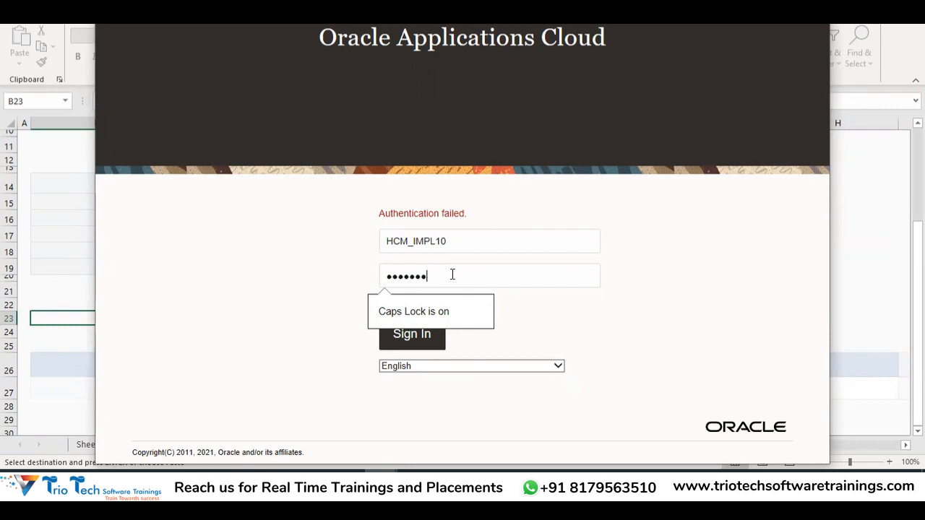
pyautogui.click(412, 347)
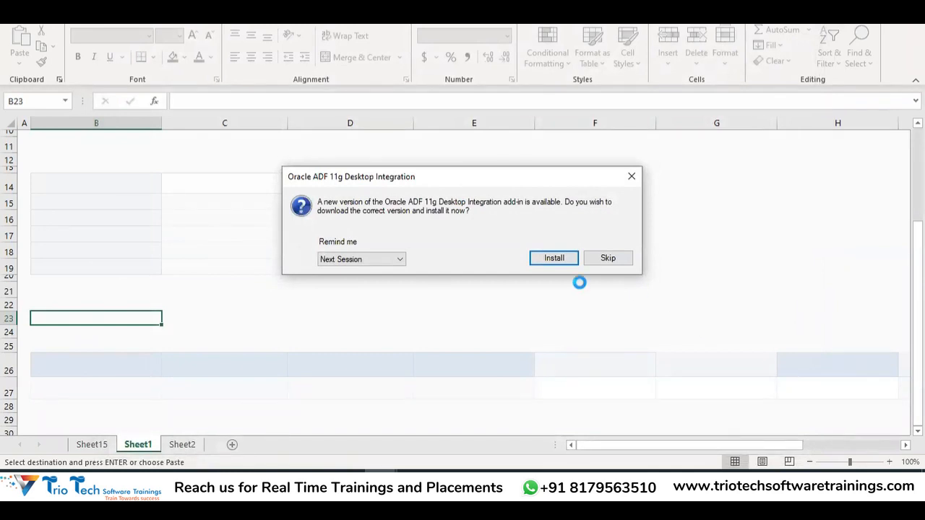
# Skip the Oracle ADF 11g Desktop Integration add-in update and check the Spreadsheet Loader's template details against the Manage Jobs page
pyautogui.moveTo(383, 201); pyautogui.dragTo(504, 203)
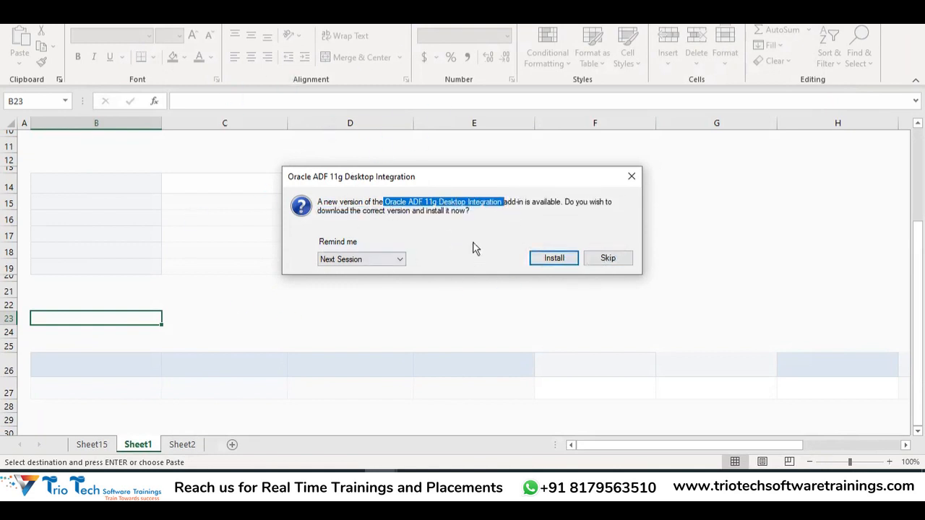
pyautogui.click(608, 259)
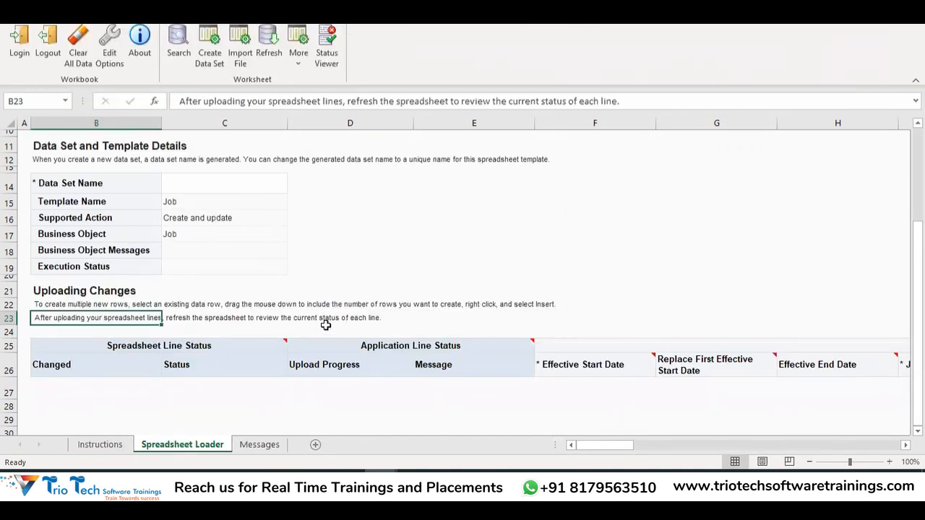
pyautogui.scroll(4, 119, 156)
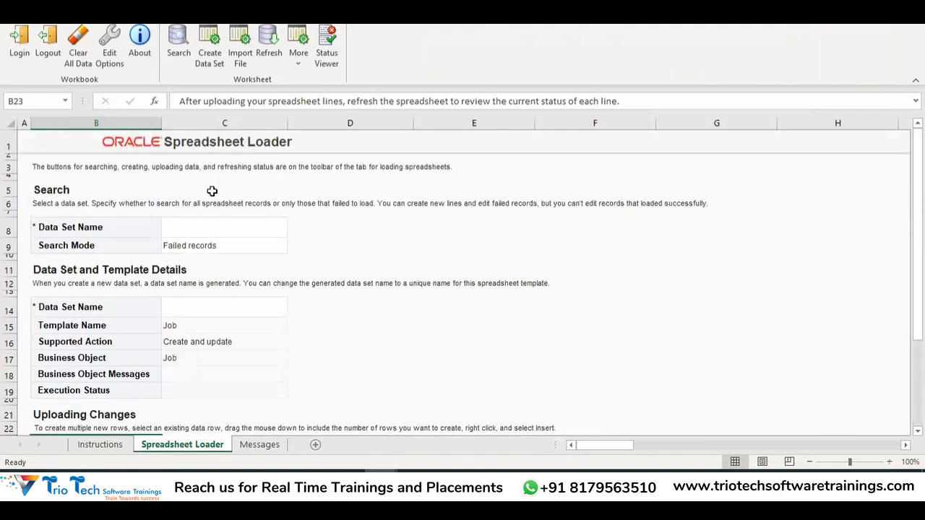
pyautogui.click(180, 328)
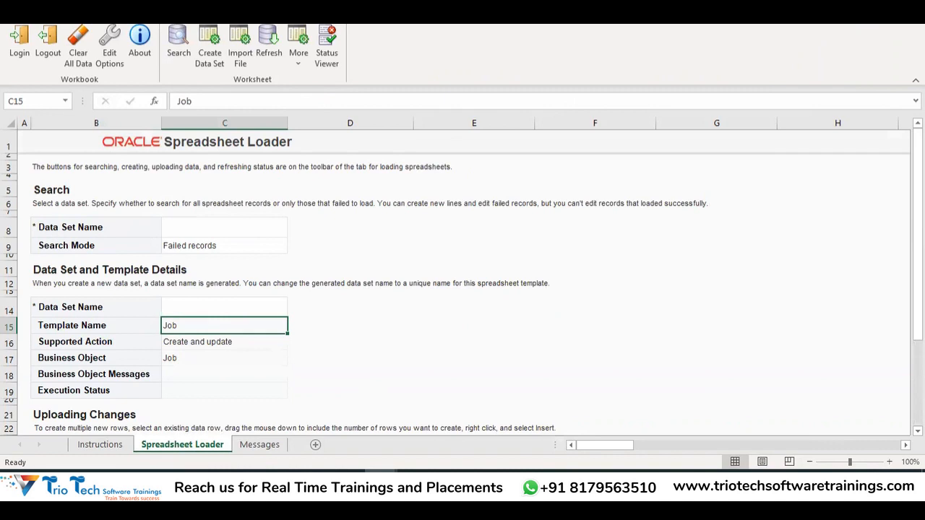
pyautogui.click(214, 483)
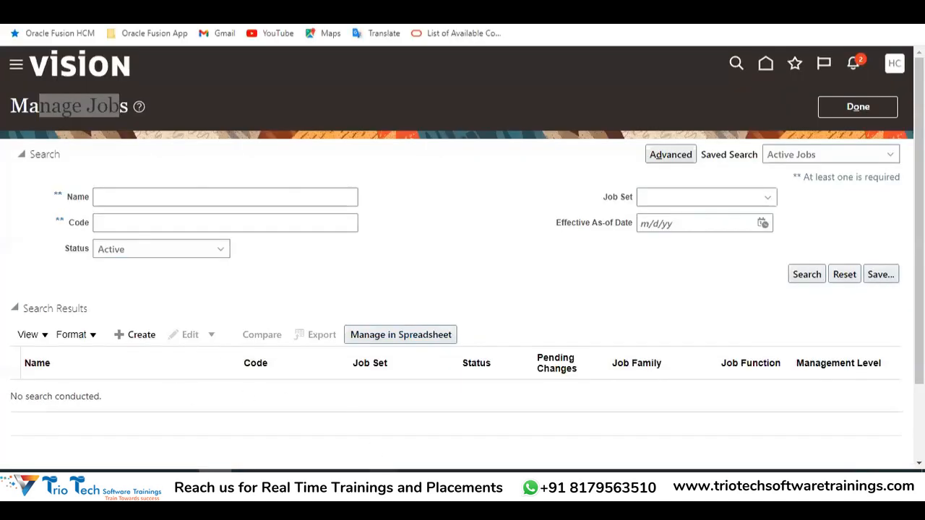
pyautogui.click(455, 438)
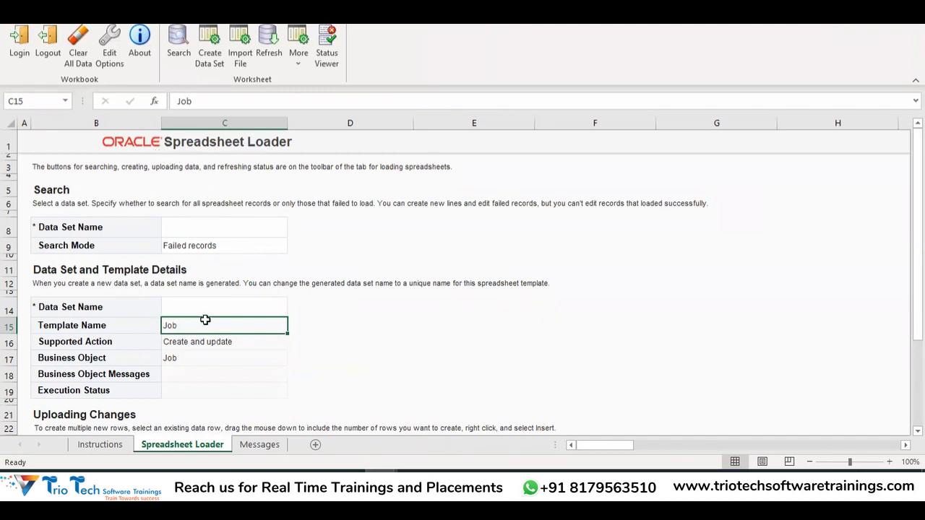
pyautogui.scroll(-2, 237, 297)
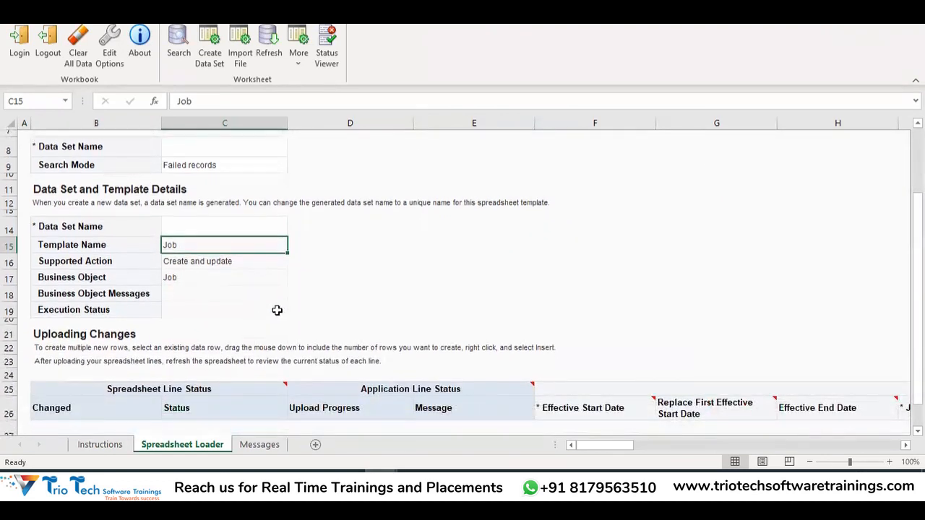
pyautogui.scroll(1, 422, 281)
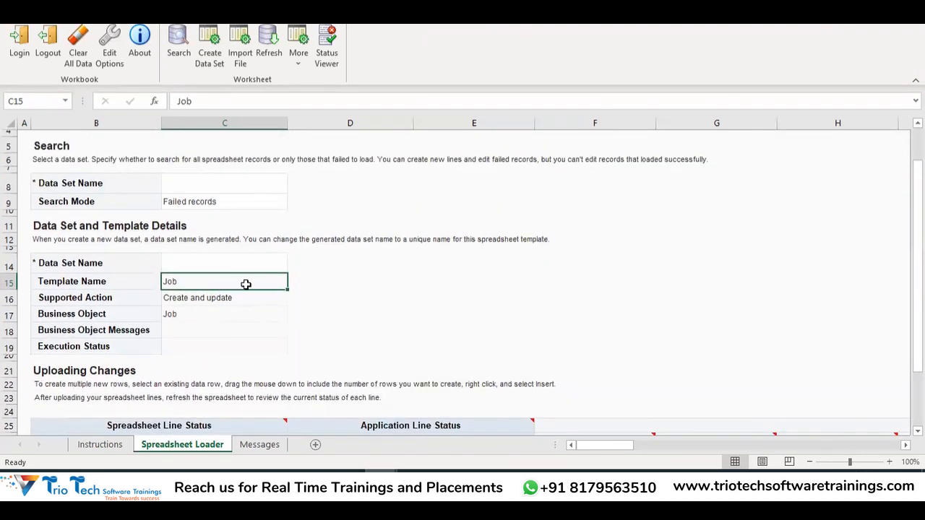
# Create a new data set for the Job template and go to the Uploading Changes section of the Spreadsheet Loader
pyautogui.click(215, 261)
pyautogui.scroll(1, 390, 229)
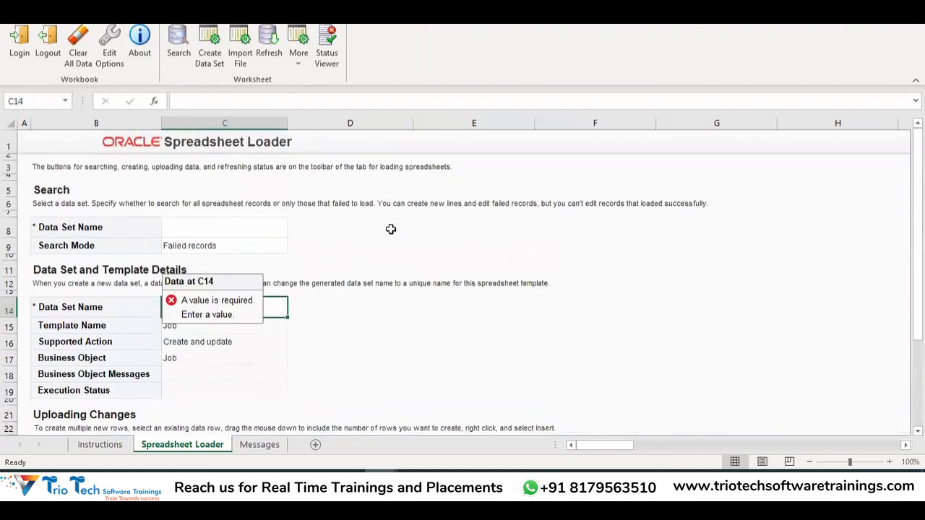
pyautogui.click(215, 63)
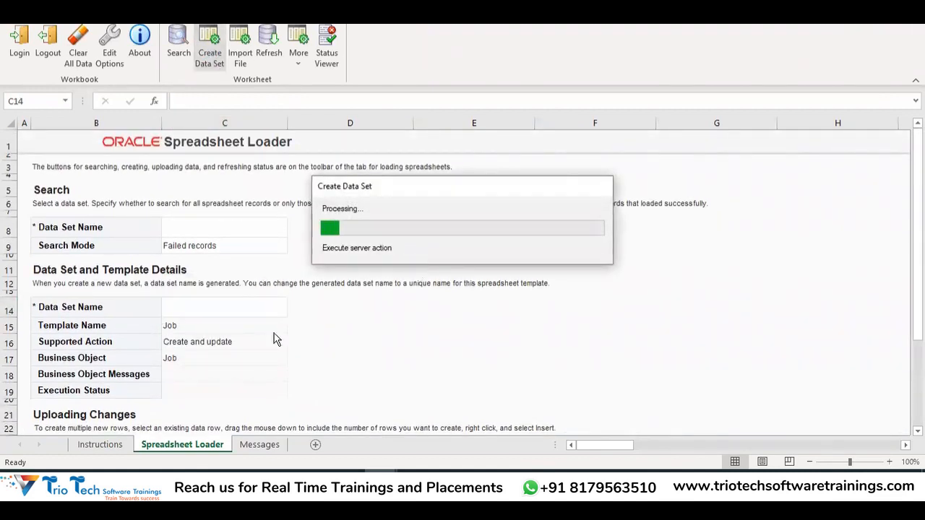
pyautogui.click(516, 248)
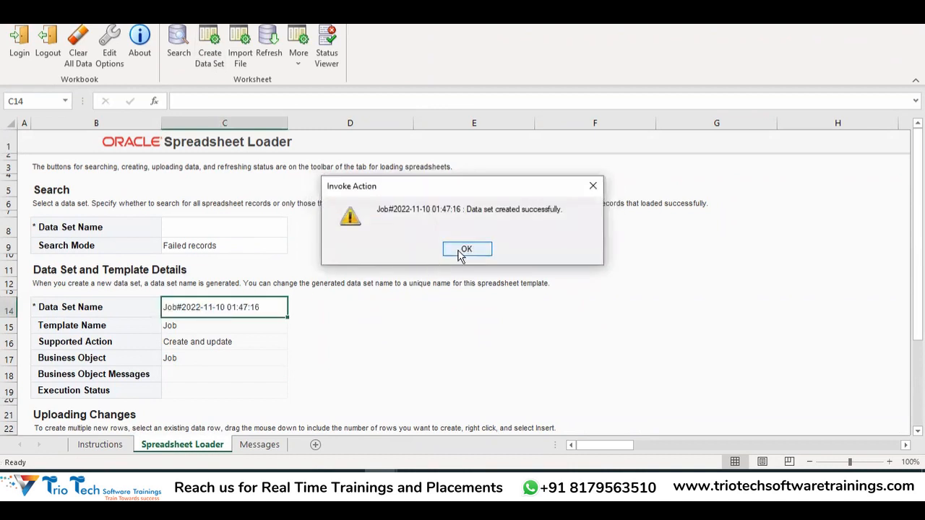
pyautogui.click(461, 253)
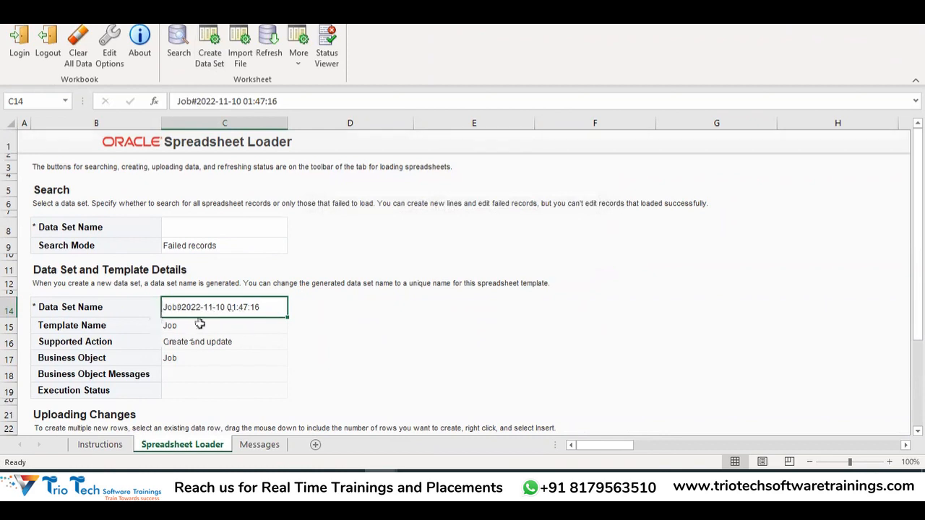
pyautogui.click(453, 335)
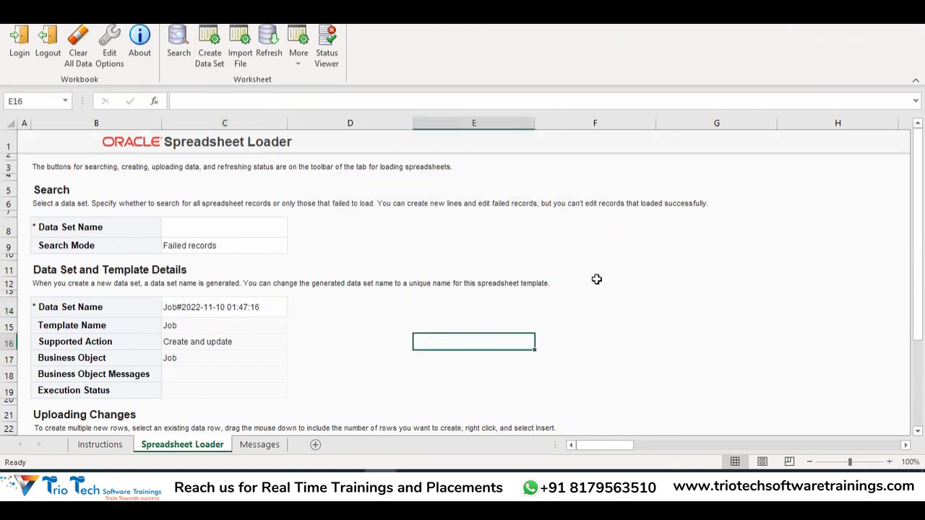
pyautogui.scroll(-2, 597, 279)
pyautogui.scroll(-2, 412, 268)
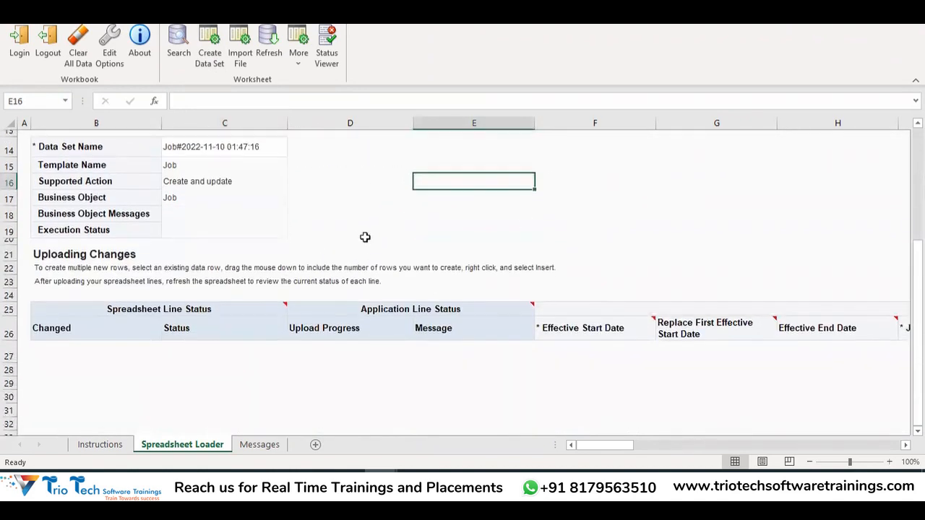
# Examine the Uploading Changes header row of the Spreadsheet Loader from Effective Start Date through Effective End Date, Job Code and Set Code
pyautogui.scroll(2, 378, 268)
pyautogui.scroll(-2, 381, 269)
pyautogui.click(9, 331)
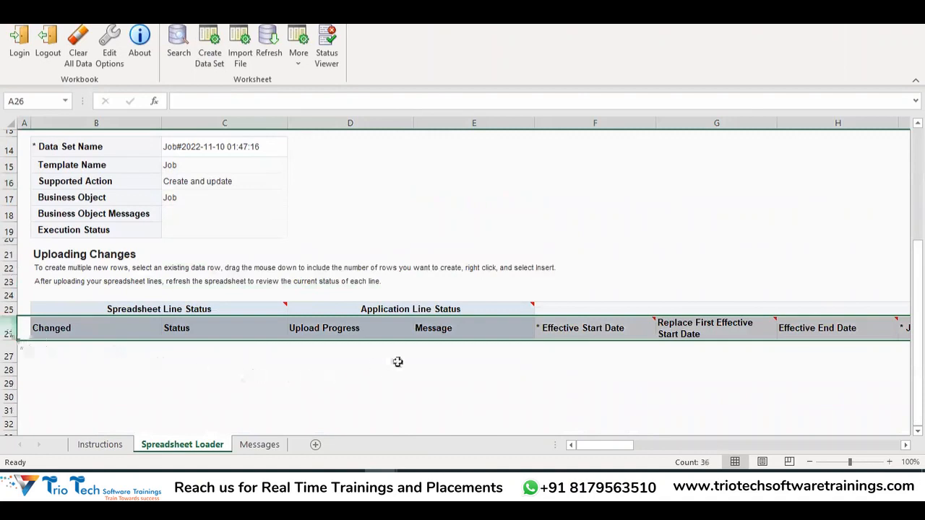
pyautogui.moveTo(610, 448); pyautogui.dragTo(576, 452)
pyautogui.click(479, 382)
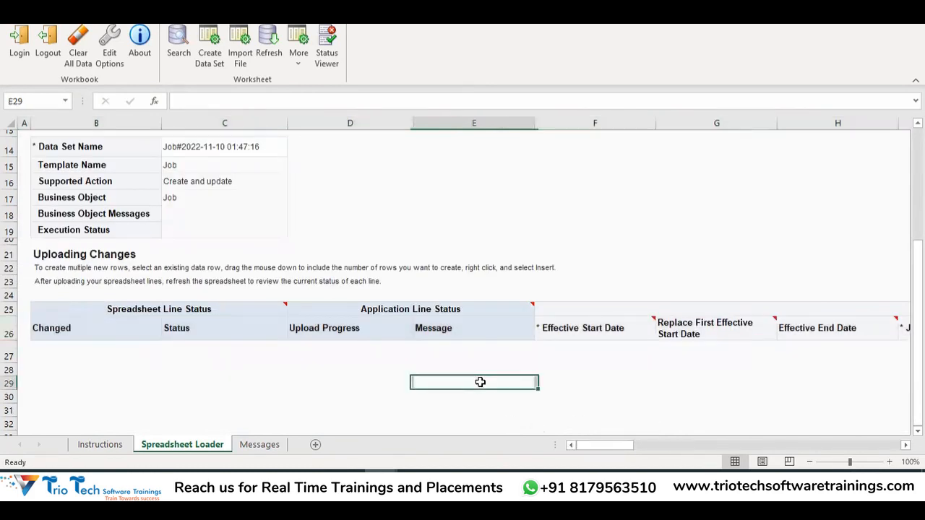
pyautogui.moveTo(590, 450); pyautogui.dragTo(624, 451)
pyautogui.click(208, 331)
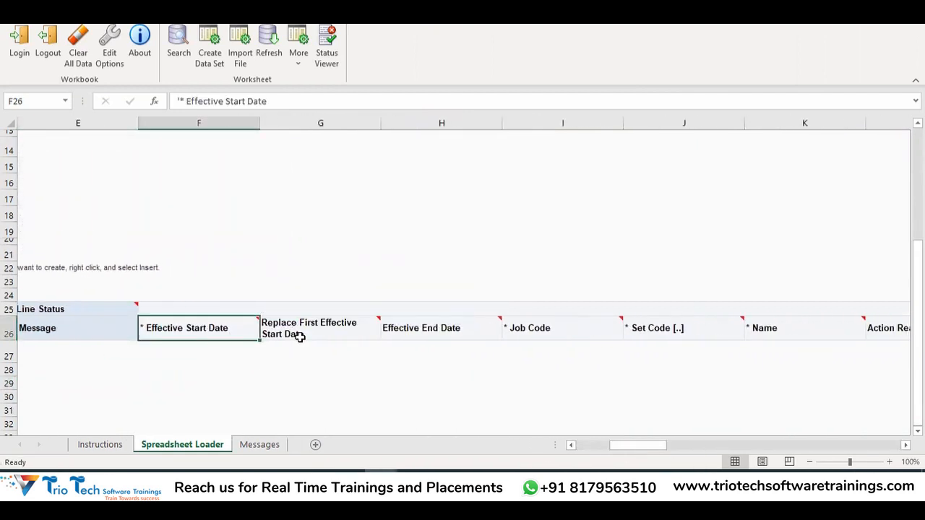
pyautogui.click(421, 330)
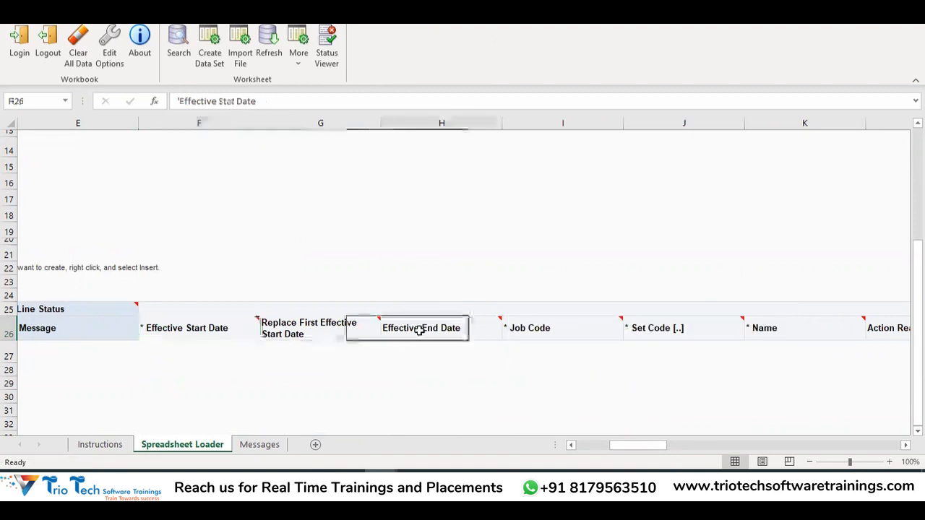
pyautogui.click(530, 328)
pyautogui.click(651, 328)
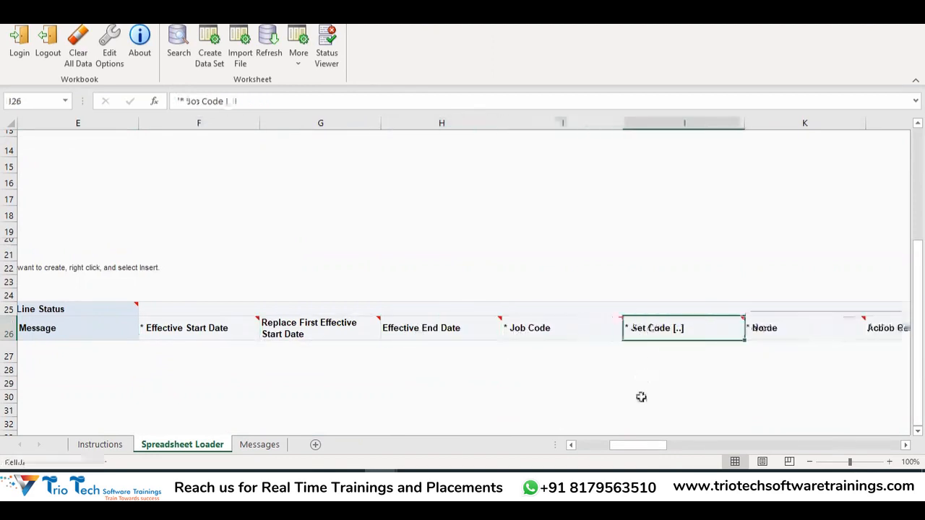
# Examine the further Job column headers up to Job Family Name, including Active Status, Full Time or Part Time and Regular or Temporary
pyautogui.moveTo(649, 447); pyautogui.dragTo(687, 447)
pyautogui.click(661, 334)
pyautogui.click(781, 334)
pyautogui.click(448, 334)
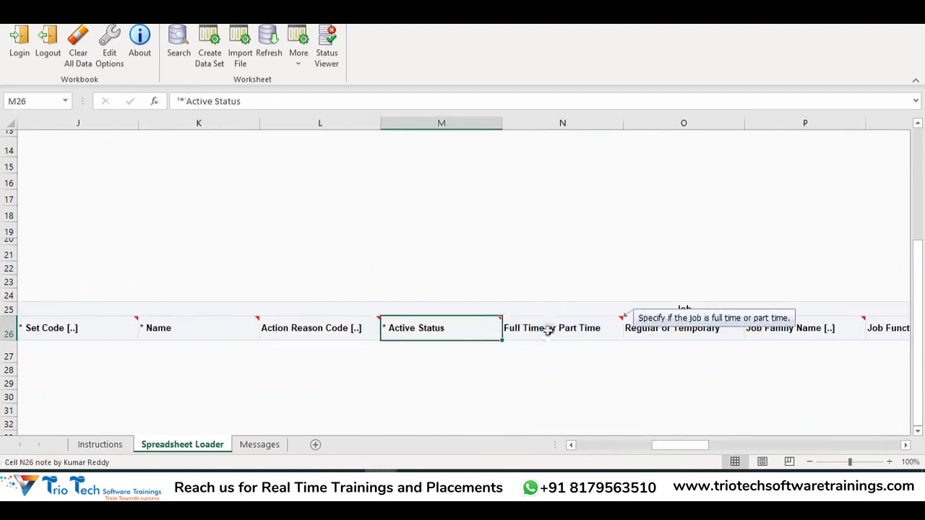
pyautogui.click(549, 333)
pyautogui.click(678, 333)
pyautogui.click(768, 330)
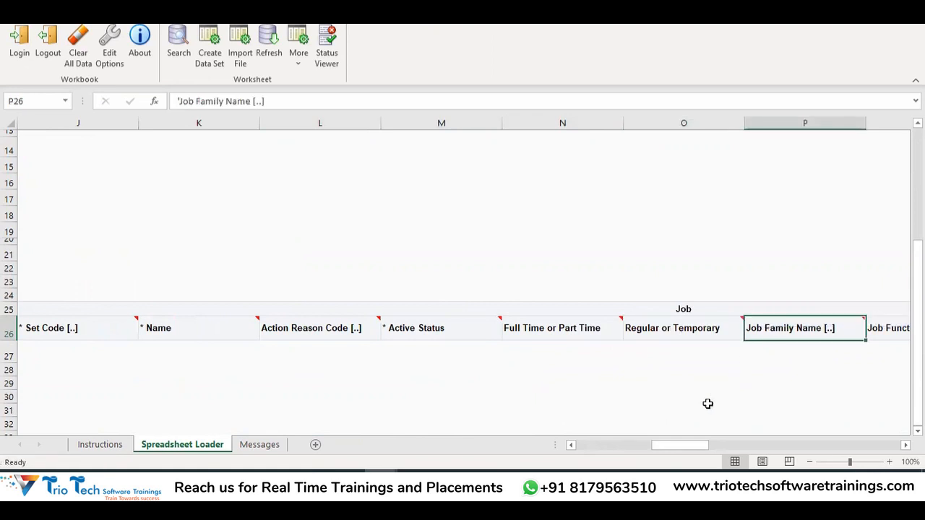
# Recheck the Job template details in the Spreadsheet Loader and start creating a job from the Manage Jobs page in the browser
pyautogui.moveTo(686, 446); pyautogui.dragTo(607, 448)
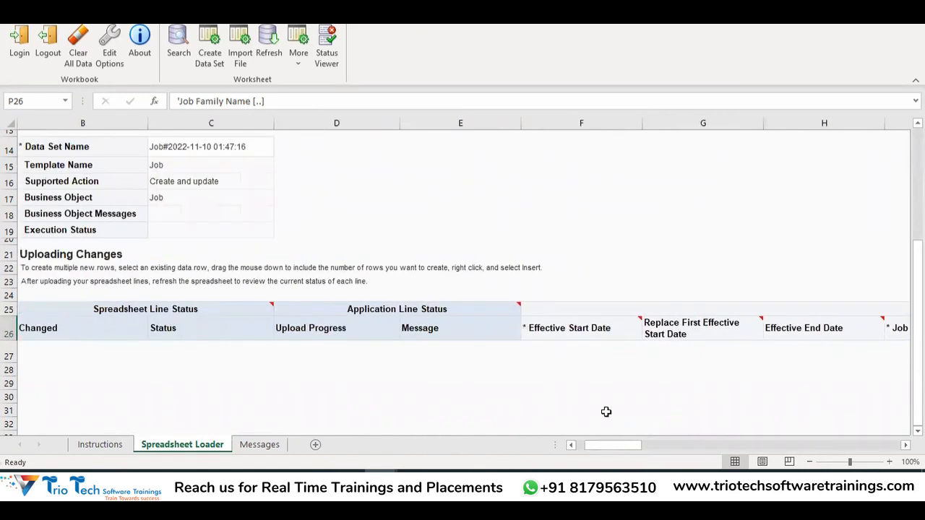
pyautogui.click(571, 332)
pyautogui.scroll(3, 409, 328)
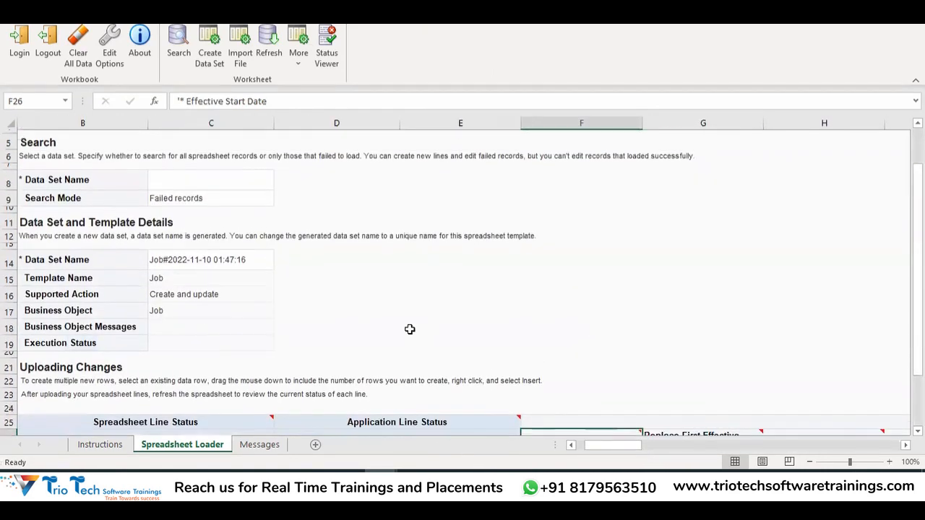
pyautogui.click(189, 283)
pyautogui.scroll(-3, 543, 309)
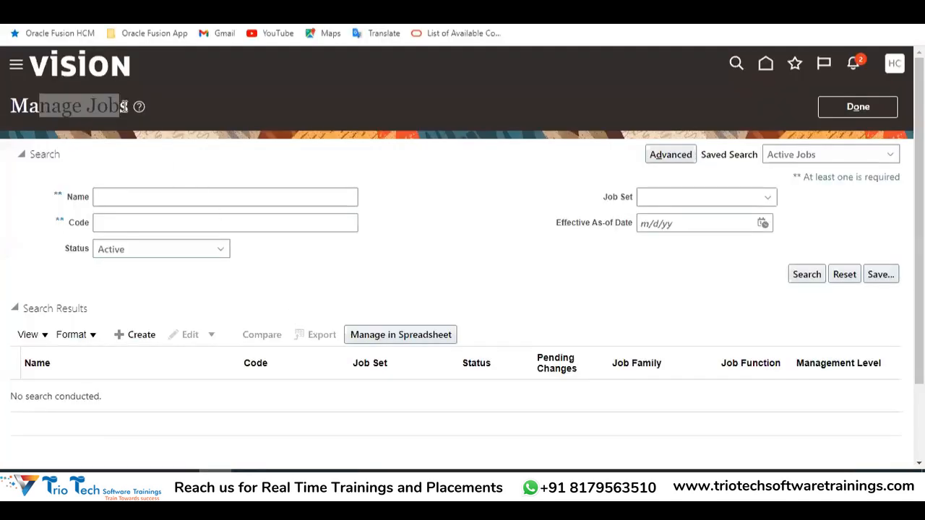
pyautogui.click(127, 168)
pyautogui.click(145, 334)
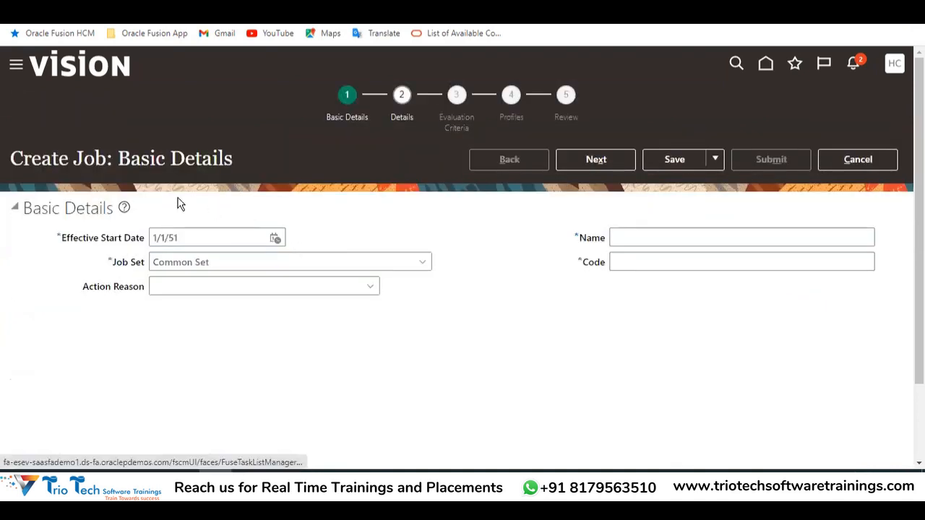
# Review the Create Job Basic Details fields and return to the first data row under Effective Start Date in the Spreadsheet Loader
pyautogui.moveTo(64, 246); pyautogui.dragTo(141, 240)
pyautogui.moveTo(579, 243); pyautogui.dragTo(598, 266)
pyautogui.moveTo(115, 266); pyautogui.dragTo(161, 264)
pyautogui.click(114, 287)
pyautogui.moveTo(93, 288); pyautogui.dragTo(148, 290)
pyautogui.click(381, 483)
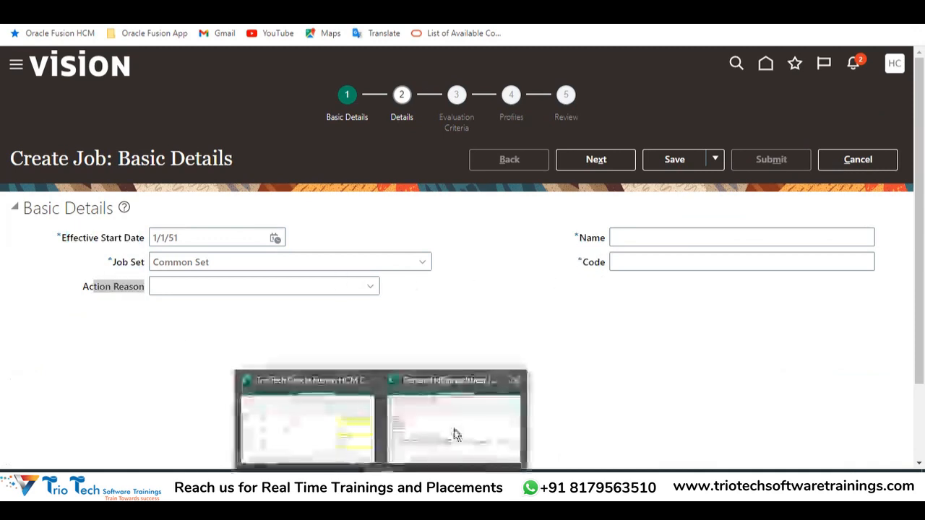
pyautogui.click(456, 434)
pyautogui.click(585, 335)
pyautogui.click(571, 352)
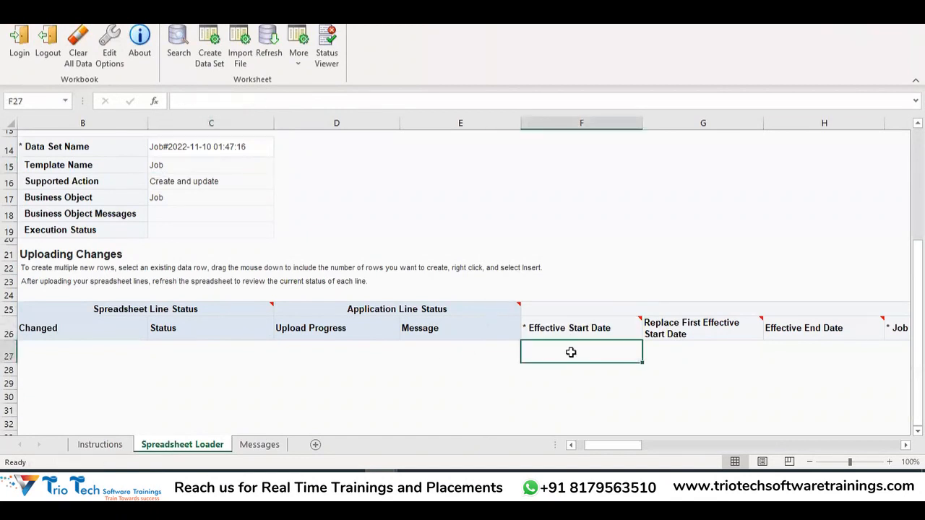
# Go through the first data row's cells under the Effective Start Date, Effective End Date, Job Code, Set Code and Name columns
pyautogui.press('Tab')
pyautogui.press('Tab')
pyautogui.press('Tab')
pyautogui.press('Tab')
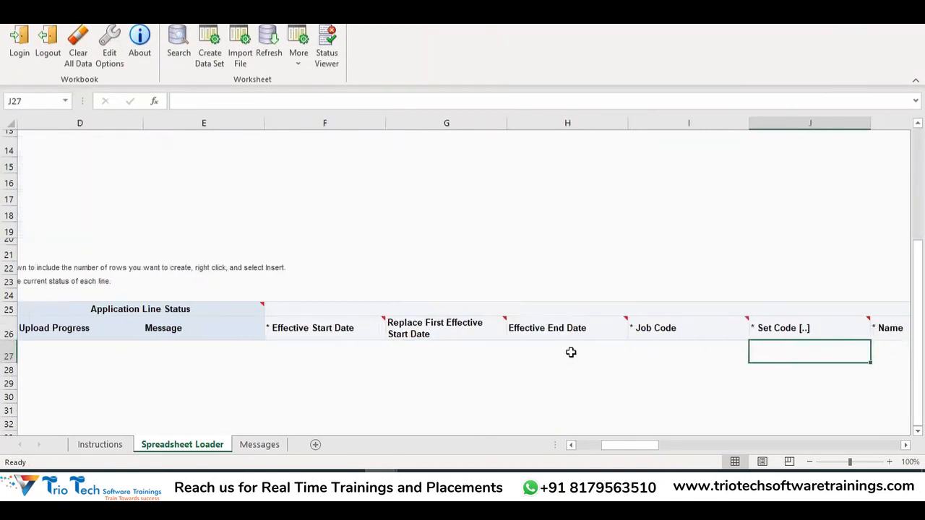
pyautogui.click(680, 351)
pyautogui.press('Tab')
pyautogui.press('Tab')
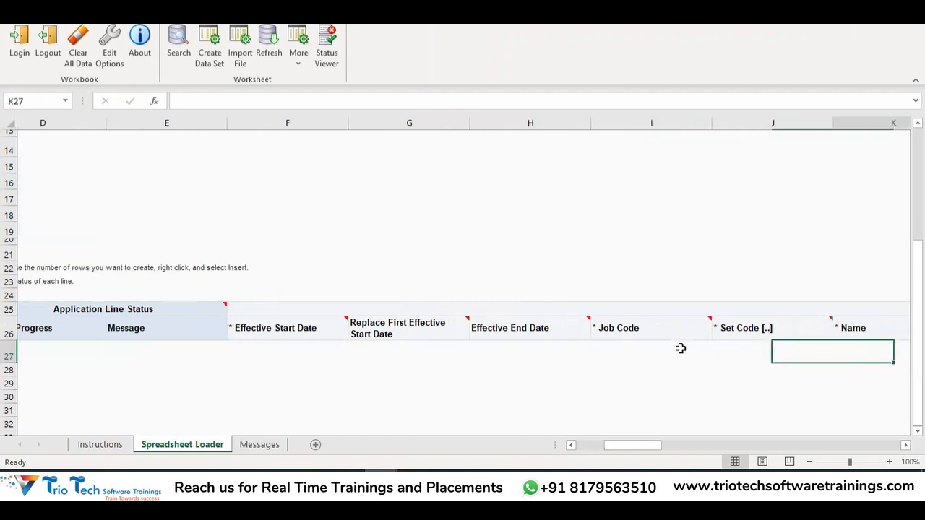
pyautogui.click(533, 352)
# Match the Code, Job Set, Name and Action Reason fields of Create Job one by one against the Spreadsheet Loader columns
pyautogui.hotkey('alt', 'Tab')
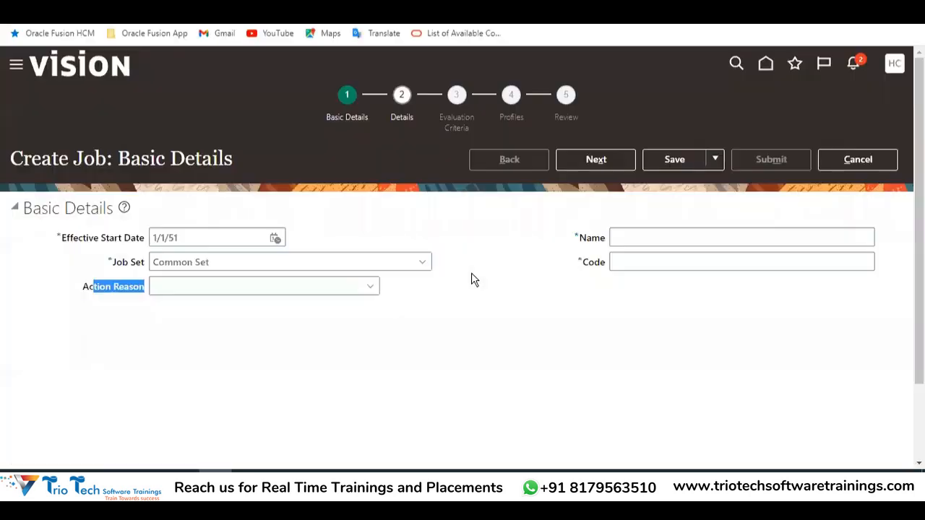
pyautogui.doubleClick(592, 262)
pyautogui.hotkey('alt', 'Tab')
pyautogui.press('Tab')
pyautogui.hotkey('alt', 'Tab')
pyautogui.moveTo(117, 264); pyautogui.dragTo(141, 267)
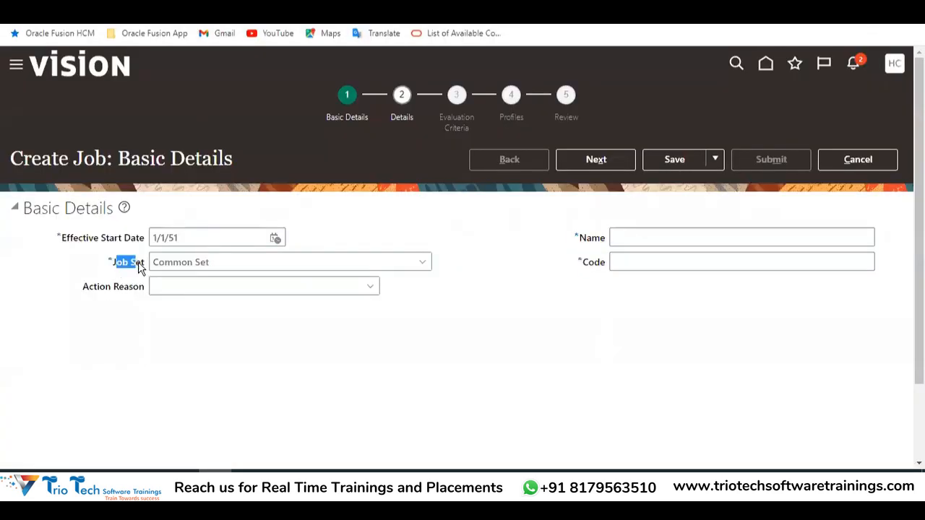
pyautogui.hotkey('alt', 'Tab')
pyautogui.press('Tab')
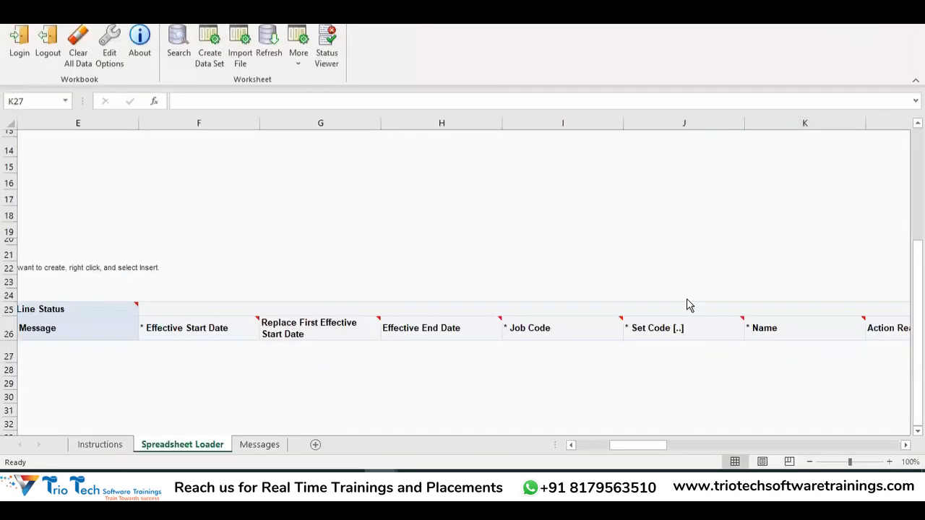
pyautogui.hotkey('alt', 'Tab')
pyautogui.moveTo(579, 238); pyautogui.dragTo(599, 243)
pyautogui.hotkey('alt', 'Tab')
pyautogui.press('Tab')
pyautogui.hotkey('alt', 'Tab')
pyautogui.moveTo(103, 290); pyautogui.dragTo(120, 288)
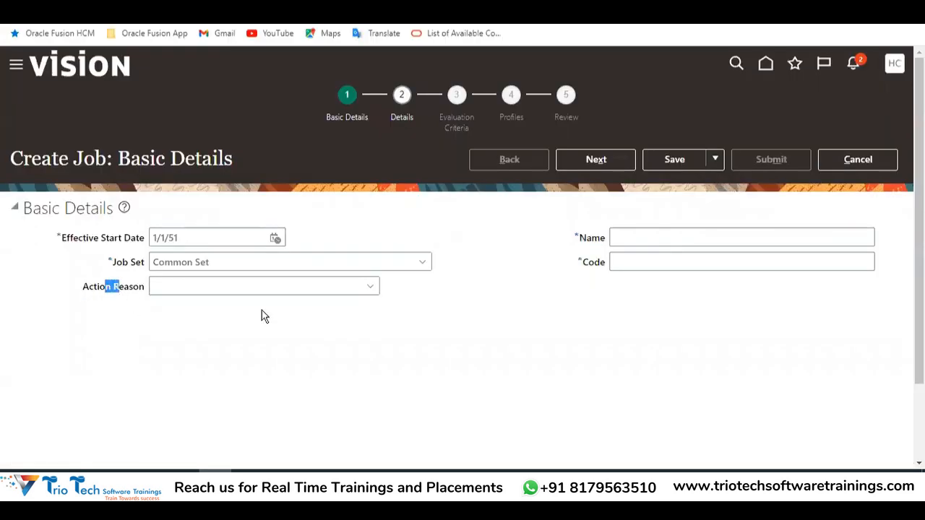
# Enter the job name tEST and the code TEST in Basic Details and continue to the Job Details page
pyautogui.click(660, 243)
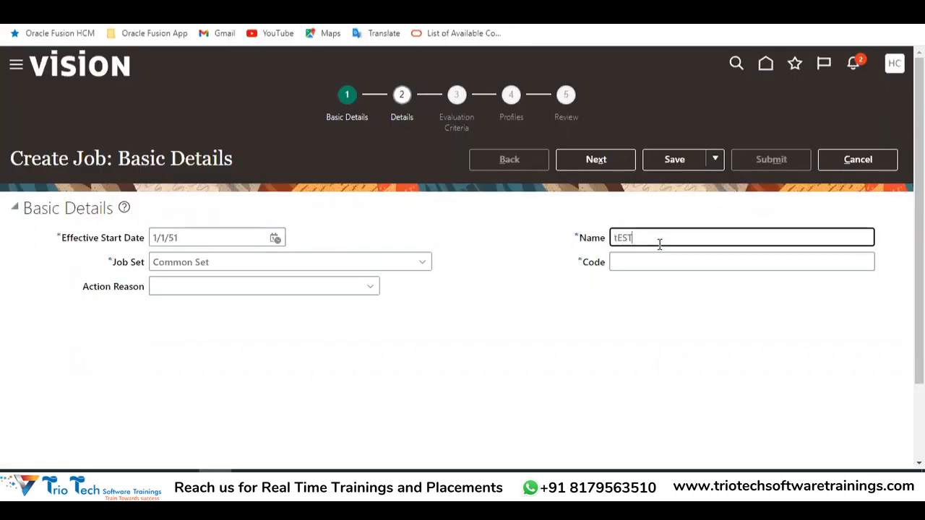
pyautogui.press('Tab')
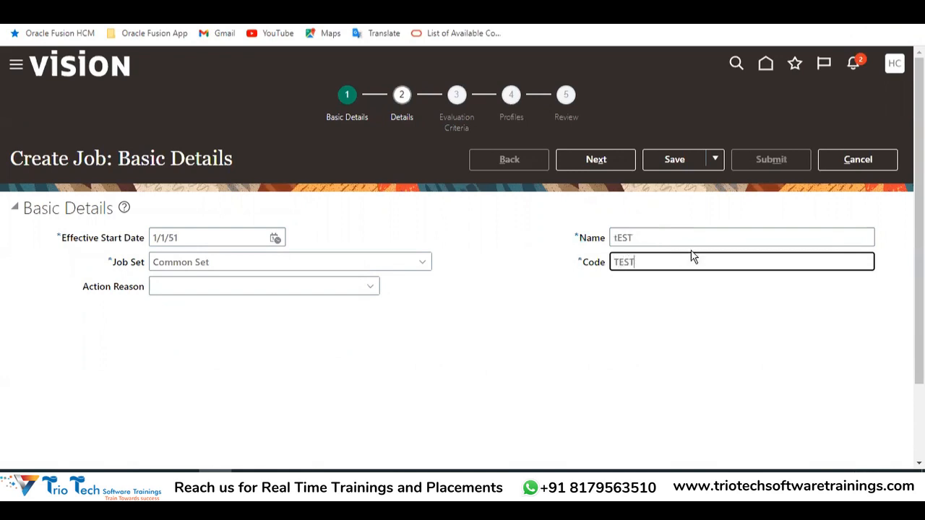
pyautogui.click(599, 160)
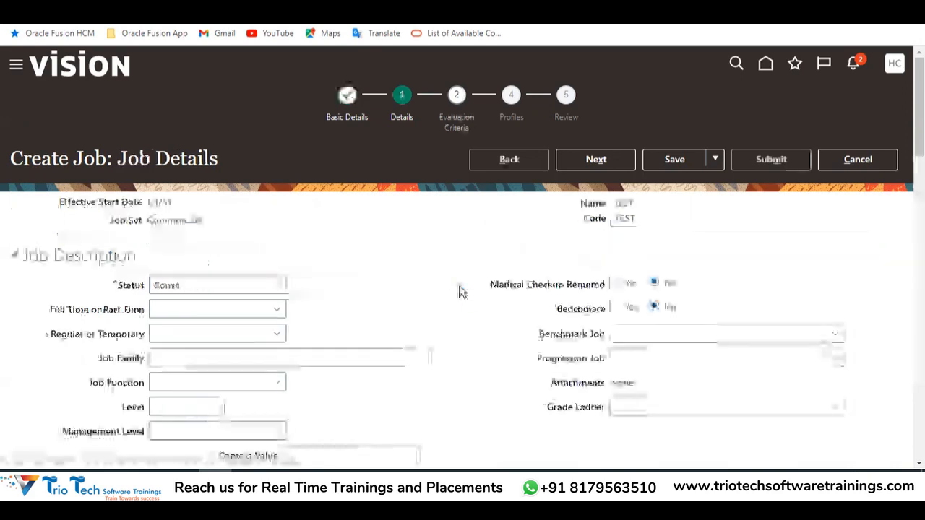
# Compare the Status, Full Time or Part Time and Regular or Temporary fields in Job Details with the matching Spreadsheet Loader columns
pyautogui.moveTo(119, 284); pyautogui.dragTo(148, 286)
pyautogui.moveTo(50, 312); pyautogui.dragTo(122, 318)
pyautogui.moveTo(56, 337); pyautogui.dragTo(101, 341)
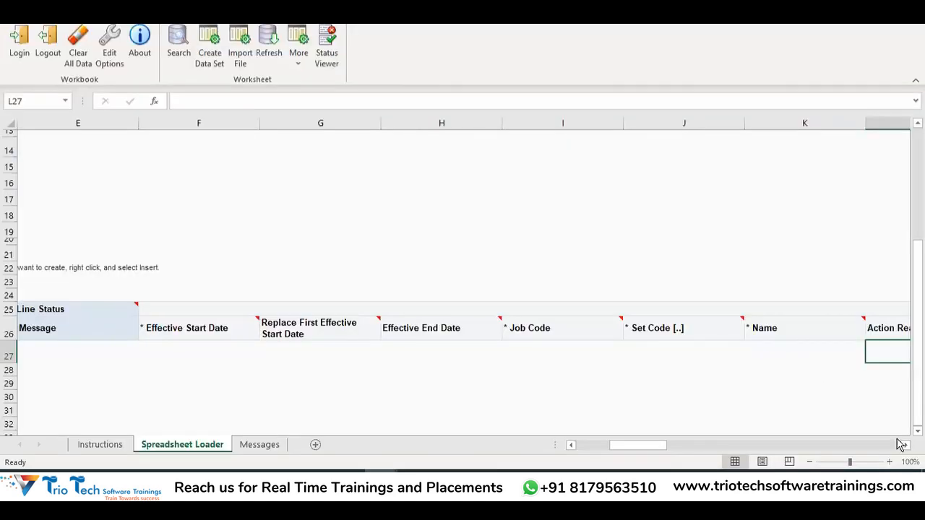
pyautogui.hscroll(5, 903, 442)
pyautogui.hscroll(2, 907, 447)
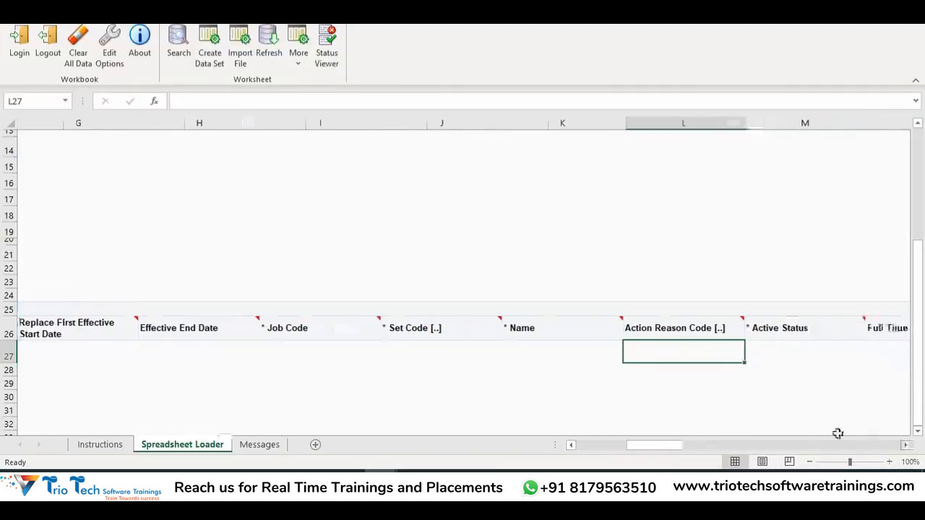
pyautogui.moveTo(671, 446); pyautogui.dragTo(696, 449)
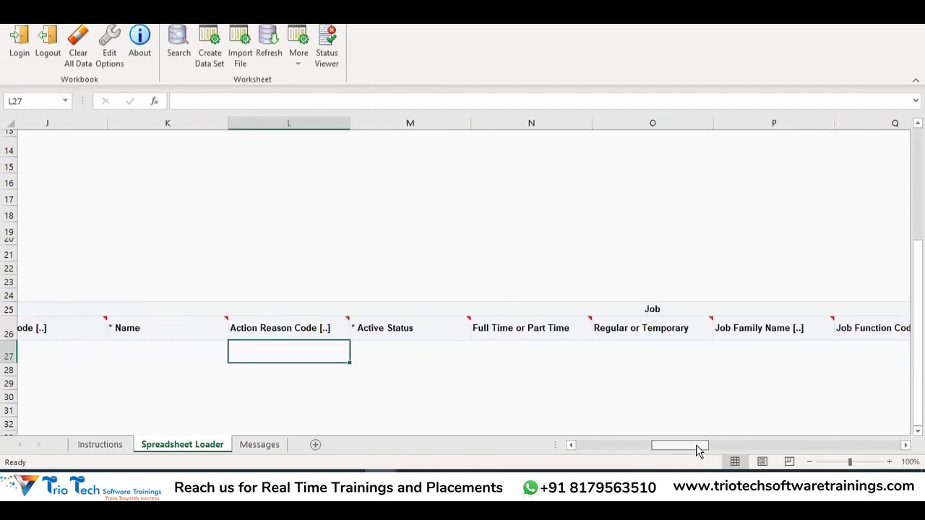
pyautogui.click(420, 327)
pyautogui.click(531, 327)
pyautogui.click(662, 333)
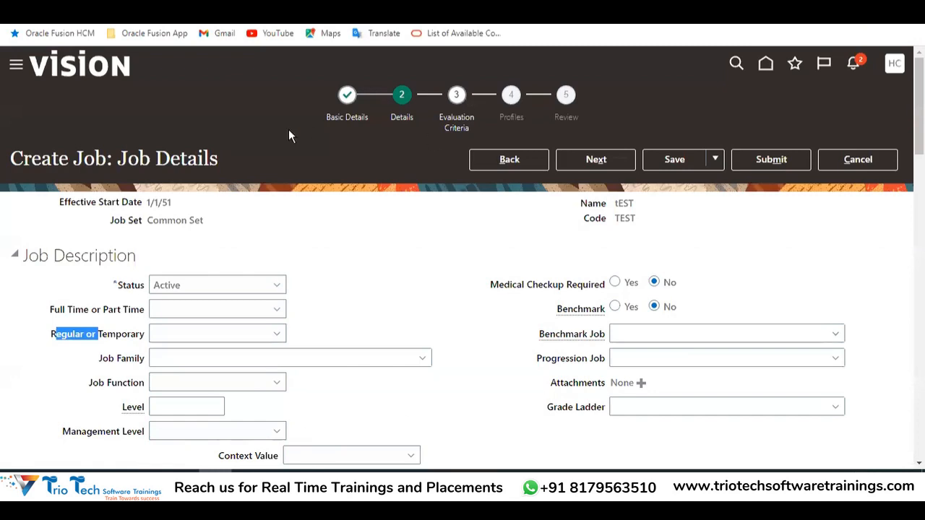
# Look over the whole Job Details page and compare it with the loader's columns from Active Status to Job Function
pyautogui.moveTo(76, 159); pyautogui.dragTo(110, 159)
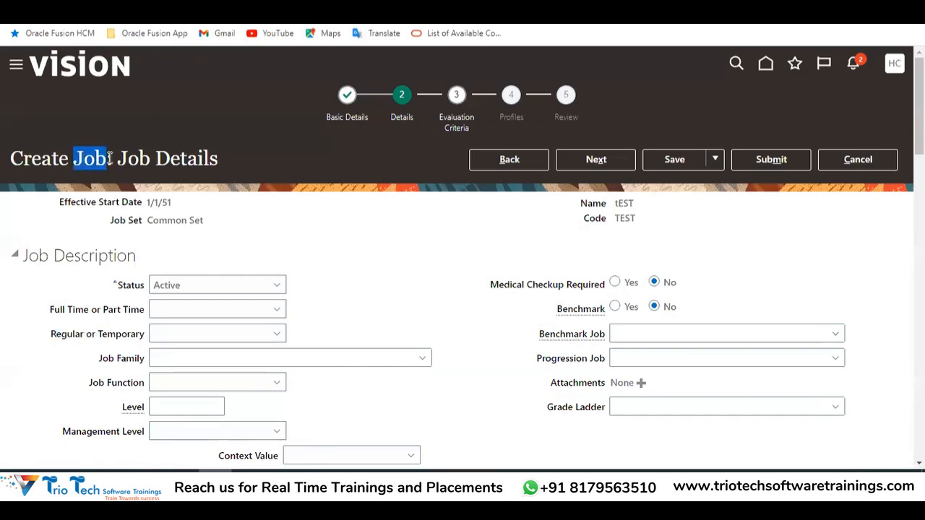
pyautogui.scroll(-4, 347, 253)
pyautogui.scroll(4, 629, 190)
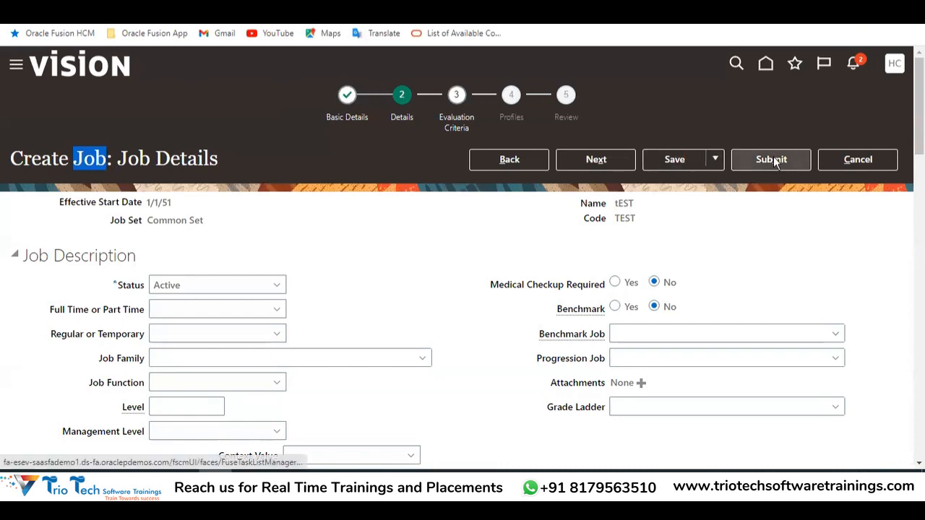
pyautogui.hotkey('alt', 'Tab')
pyautogui.click(400, 332)
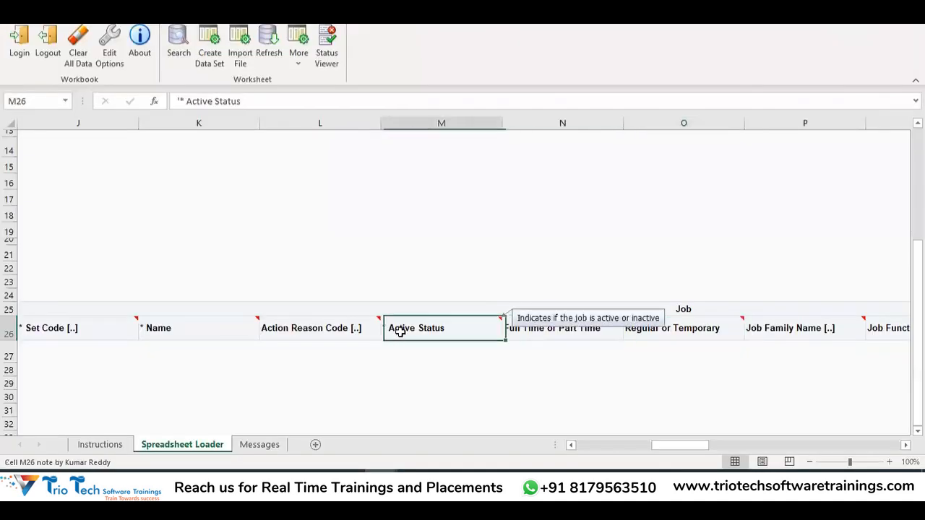
pyautogui.click(572, 333)
pyautogui.click(670, 329)
pyautogui.click(817, 329)
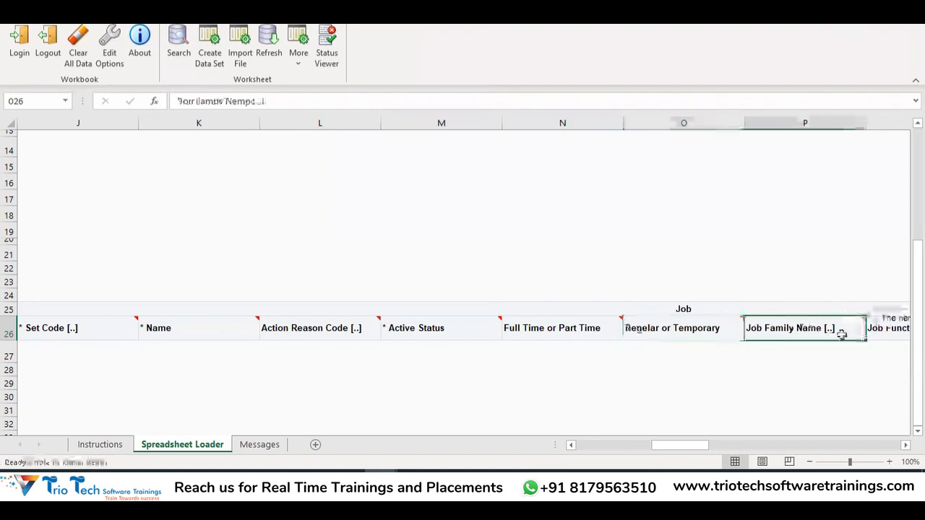
pyautogui.click(876, 329)
# Check the loader's Action Reason Code, Active Status and Name headers for the required-field asterisk
pyautogui.moveTo(700, 450); pyautogui.dragTo(672, 448)
pyautogui.click(598, 331)
pyautogui.click(657, 334)
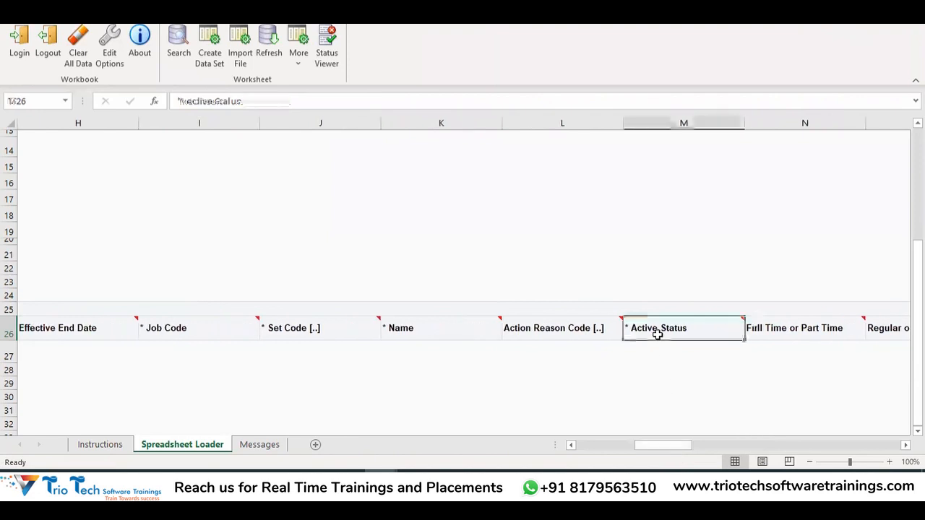
pyautogui.click(389, 335)
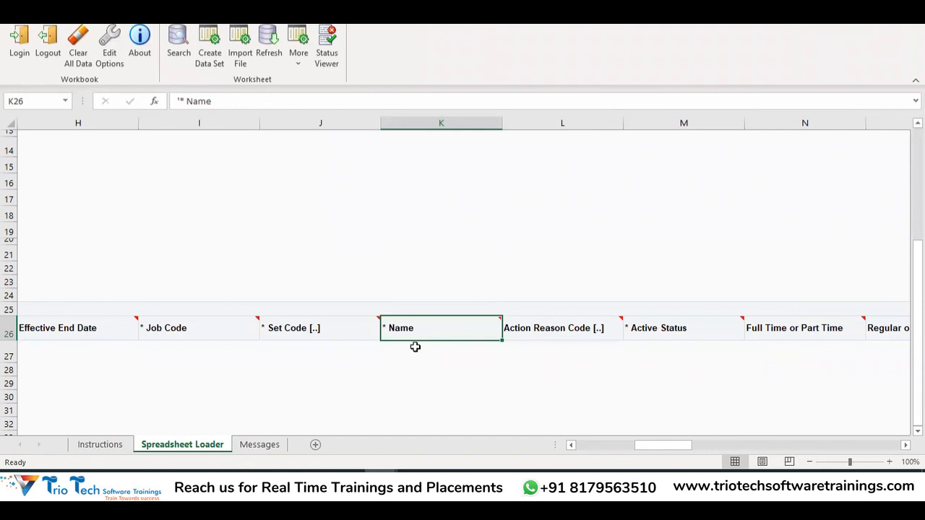
# Return to the Create Job Basic Details page and compare its required fields with the loader's Job Code and Set Code columns
pyautogui.moveTo(401, 335)
pyautogui.hotkey('alt', 'Tab')
pyautogui.click(509, 159)
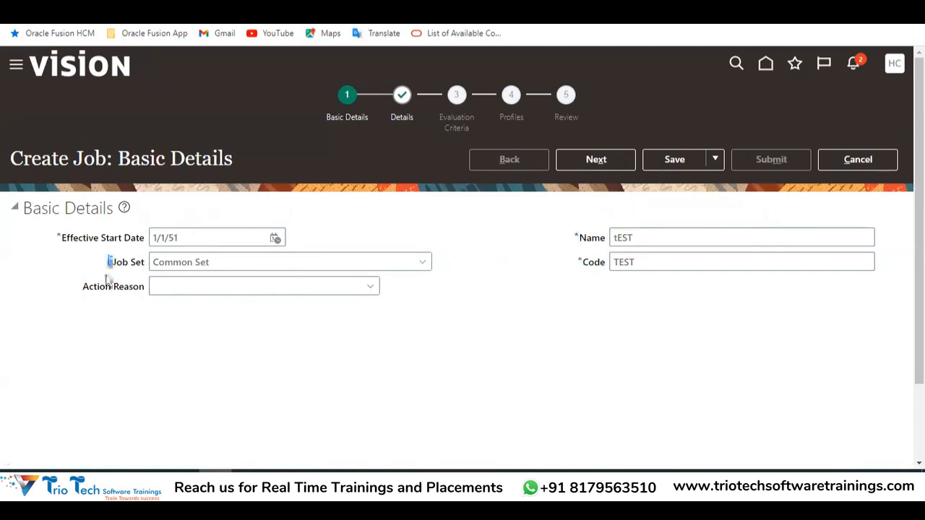
pyautogui.hotkey('alt', 'Tab')
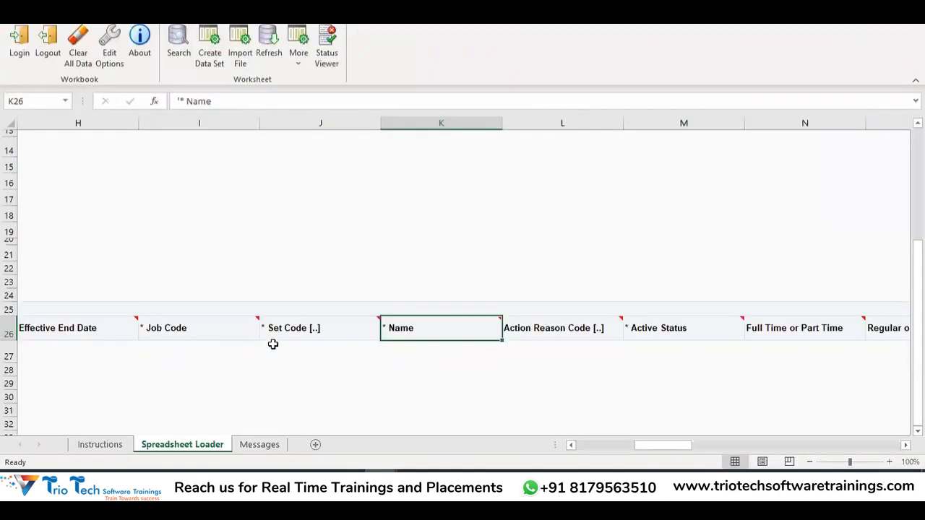
pyautogui.click(159, 329)
pyautogui.click(289, 327)
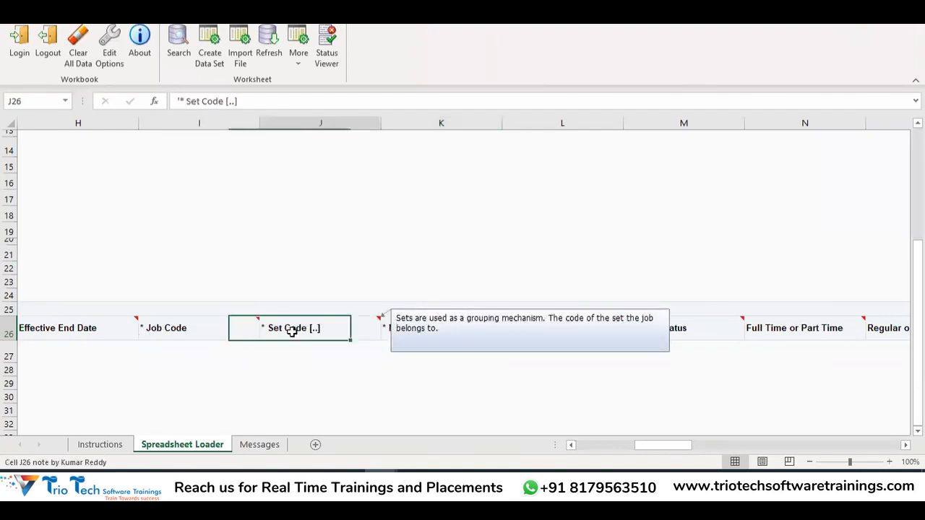
# Advance to the Create Job Details page and check the choices in its Status and Full Time or Part Time fields
pyautogui.click(411, 329)
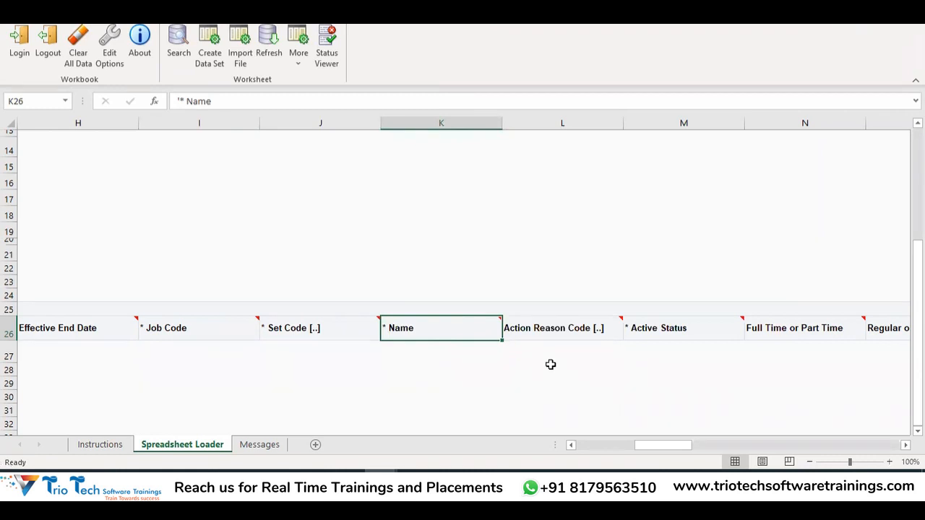
pyautogui.hotkey('alt', 'Tab')
pyautogui.click(593, 165)
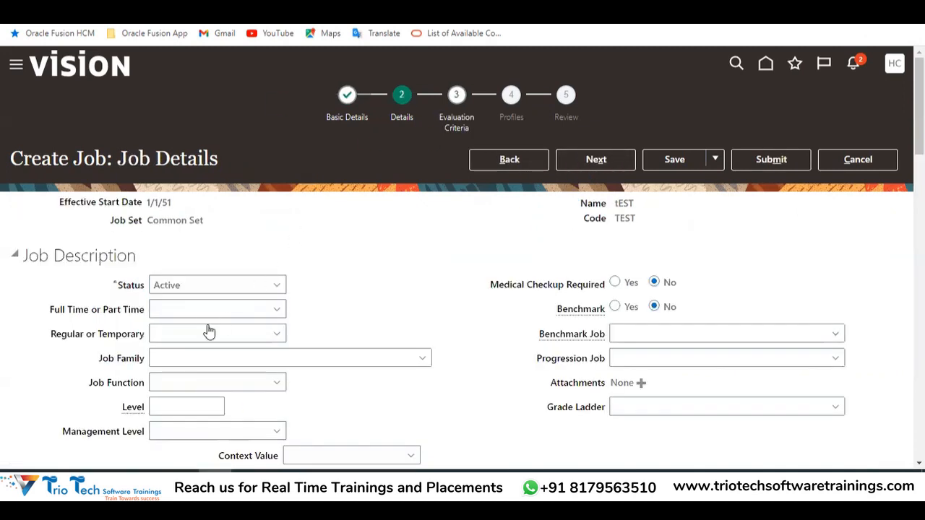
pyautogui.click(217, 289)
pyautogui.click(331, 278)
pyautogui.scroll(-3, 303, 293)
pyautogui.click(215, 178)
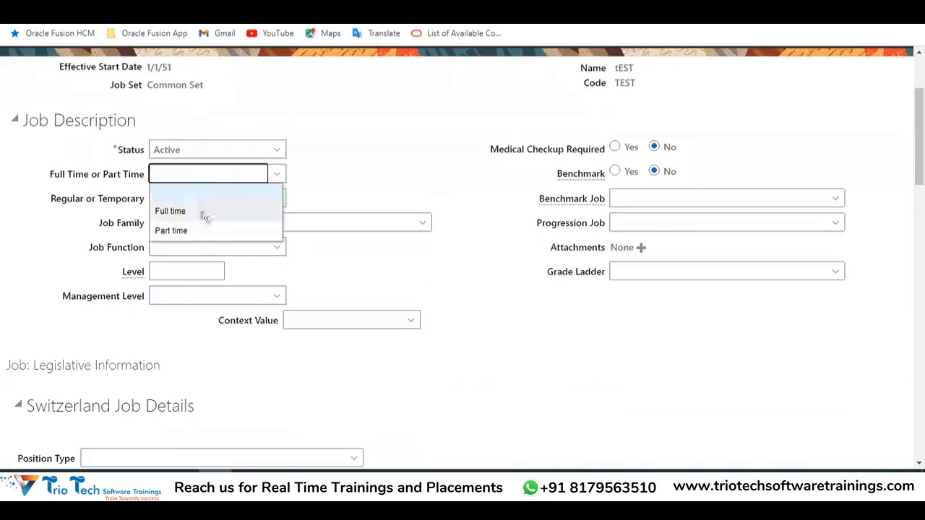
pyautogui.click(370, 173)
pyautogui.hotkey('alt', 'Tab')
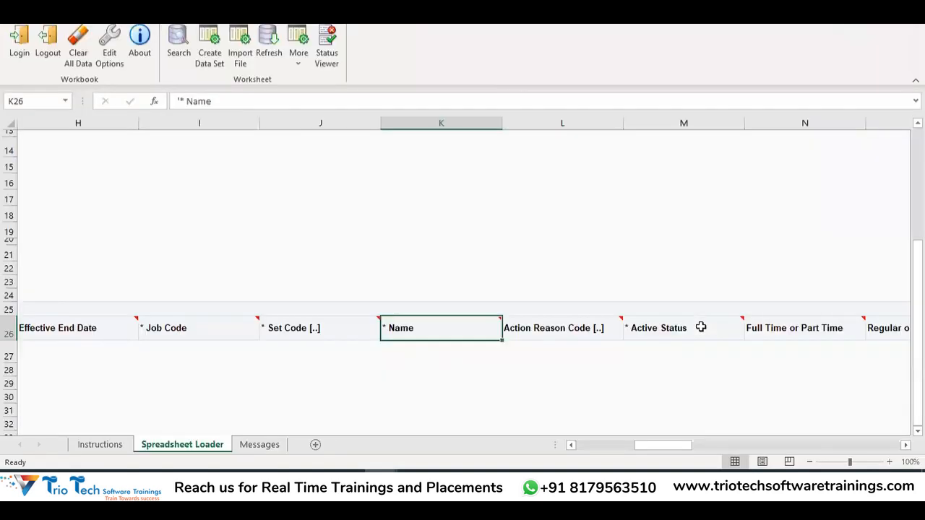
# Check the empty row 27 cells under Active Status and Full Time or Part Time in the loader for selectable values
pyautogui.click(668, 350)
pyautogui.click(714, 334)
pyautogui.click(708, 353)
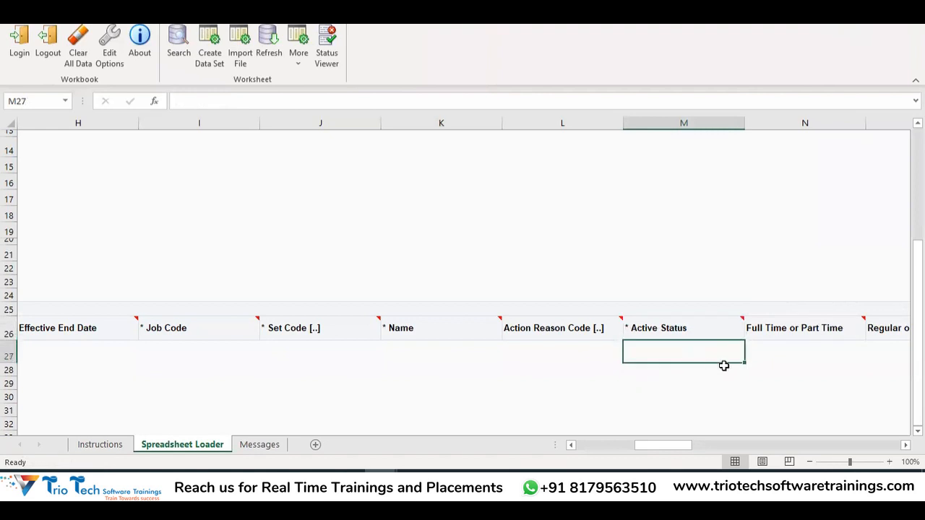
pyautogui.click(759, 357)
pyautogui.click(676, 359)
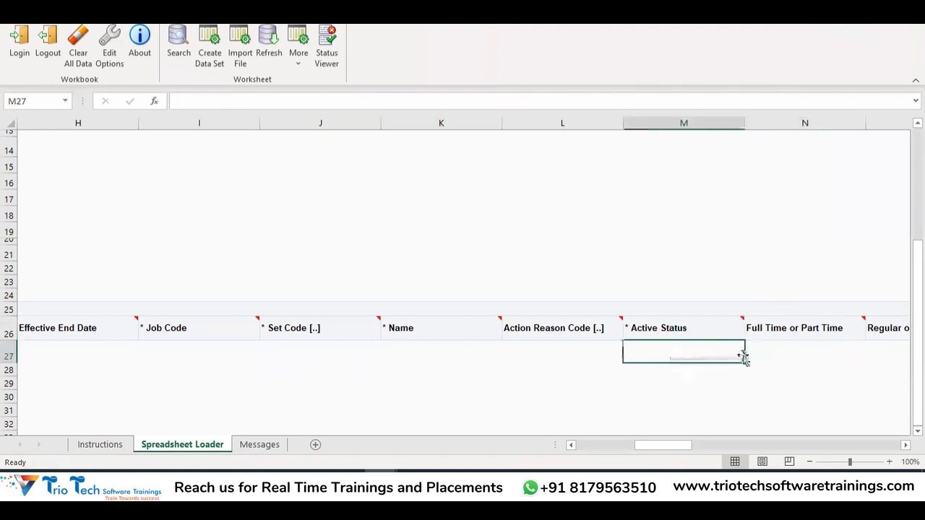
pyautogui.click(580, 355)
pyautogui.click(675, 351)
pyautogui.moveTo(666, 448); pyautogui.dragTo(593, 450)
pyautogui.click(805, 334)
pyautogui.click(802, 361)
# Read the loader's Uploading Changes instructions on creating multiple rows and locate the first data row under the headers
pyautogui.scroll(5, 401, 275)
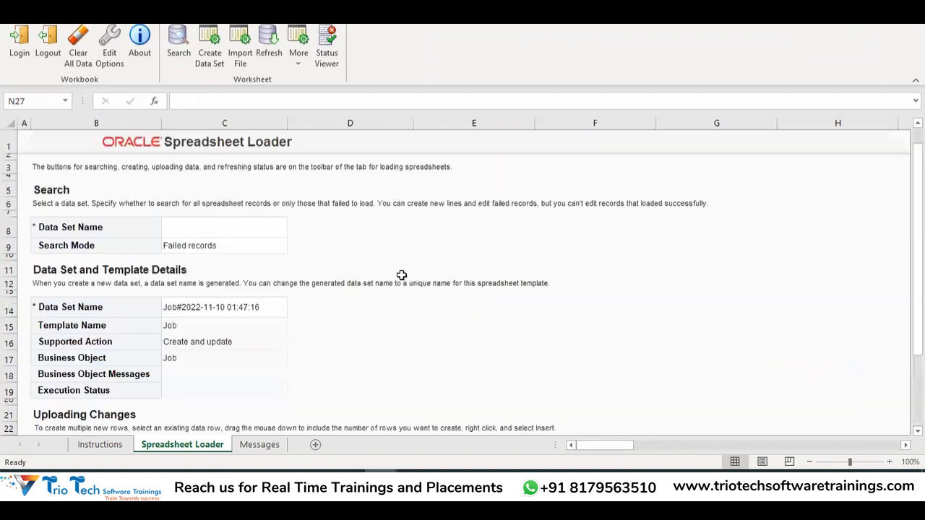
pyautogui.scroll(-3, 289, 318)
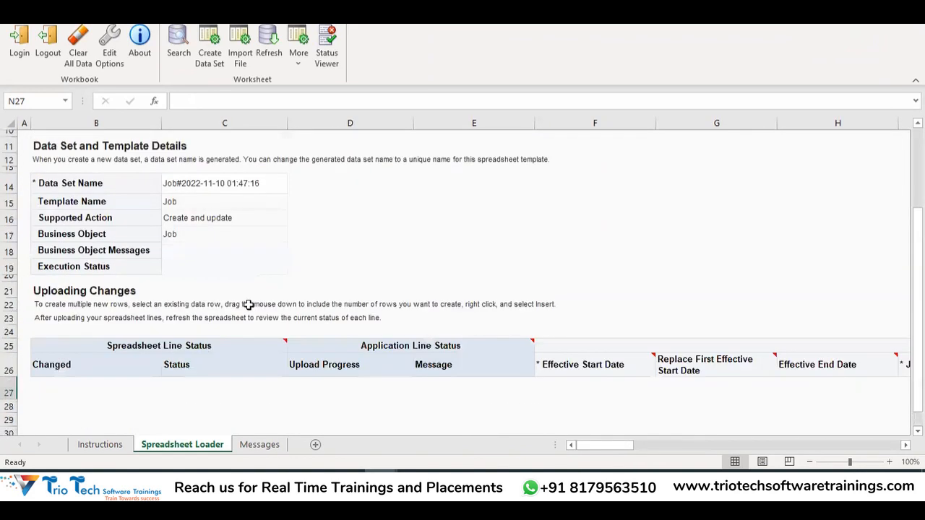
pyautogui.scroll(-1, 314, 265)
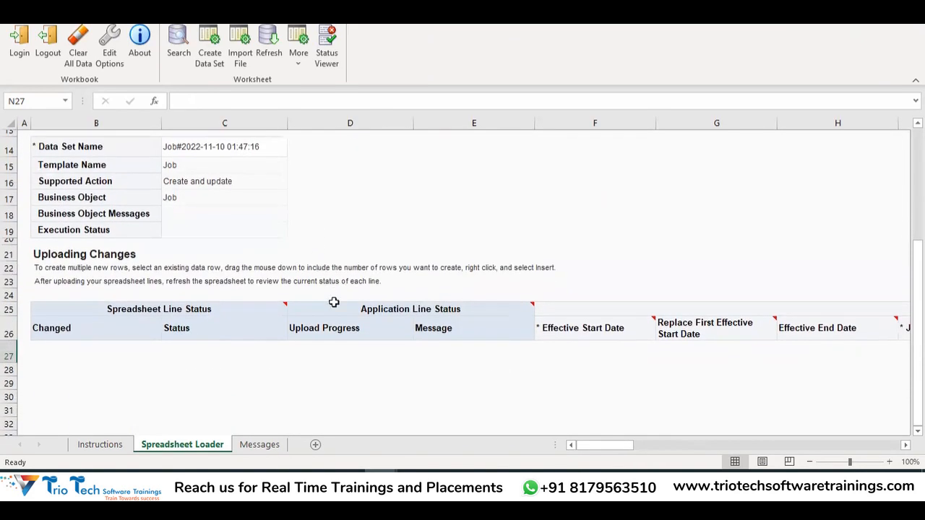
pyautogui.click(11, 352)
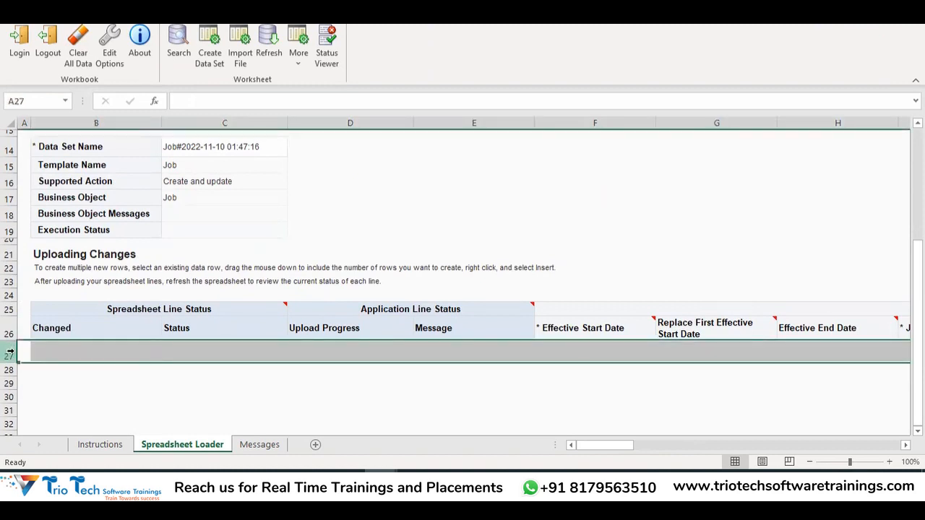
pyautogui.scroll(5, 549, 239)
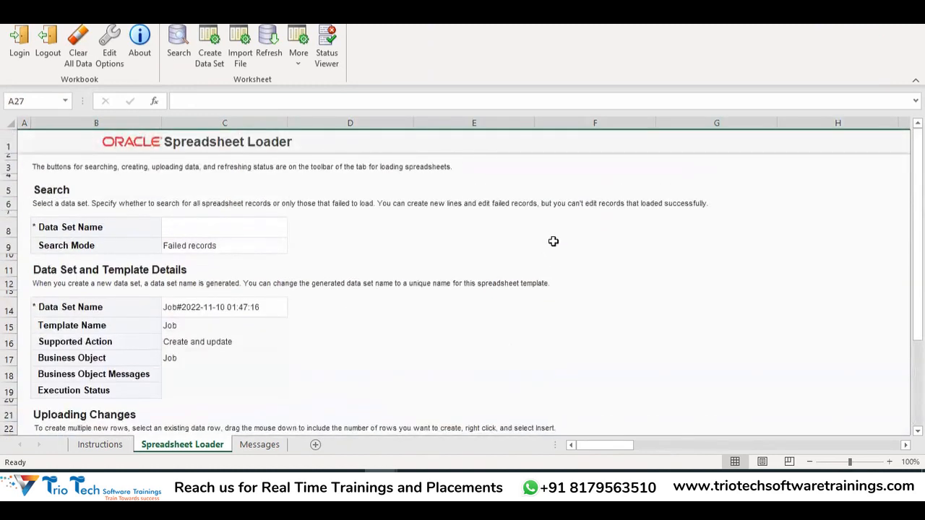
pyautogui.scroll(-6, 557, 243)
pyautogui.scroll(5, 355, 266)
pyautogui.scroll(-4, 453, 280)
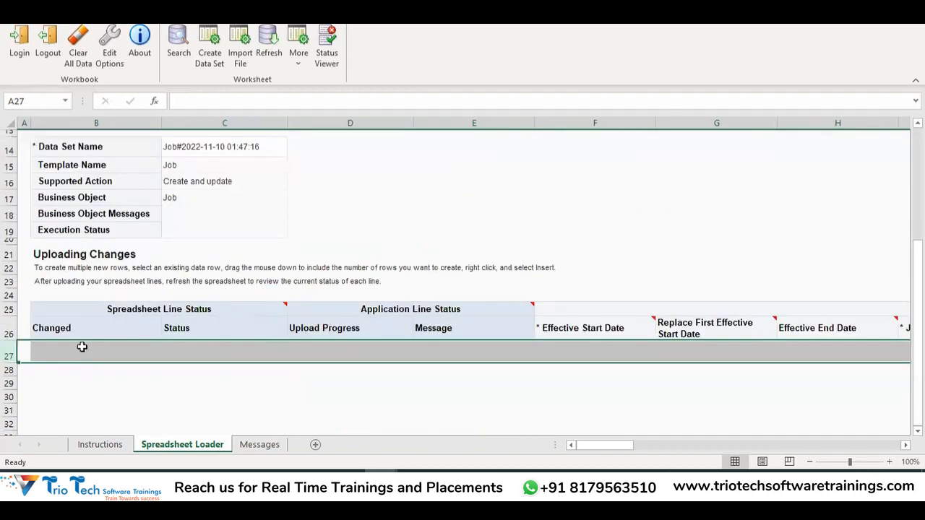
# Insert five new data rows across rows 27 to 31 of the Spreadsheet Loader sheet
pyautogui.click(24, 388)
pyautogui.moveTo(9, 354); pyautogui.dragTo(8, 355)
pyautogui.click(9, 333)
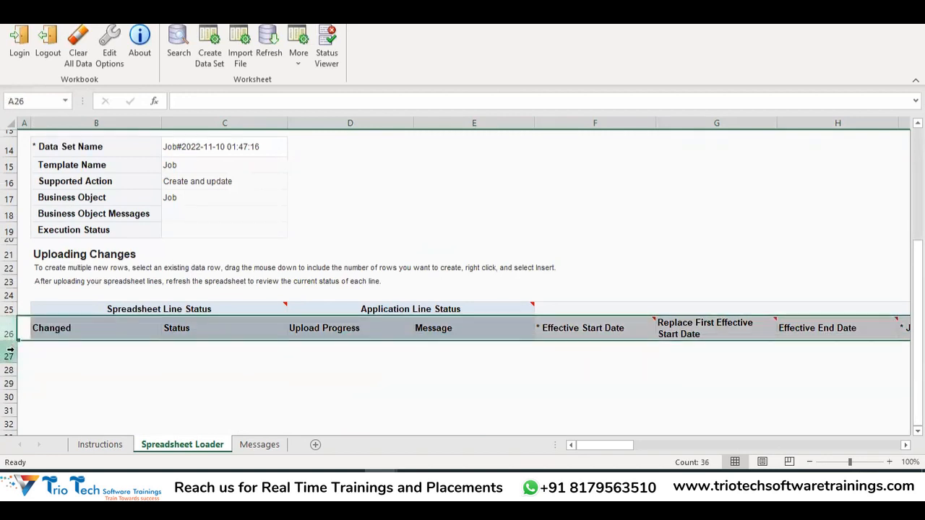
pyautogui.moveTo(10, 351); pyautogui.dragTo(13, 350)
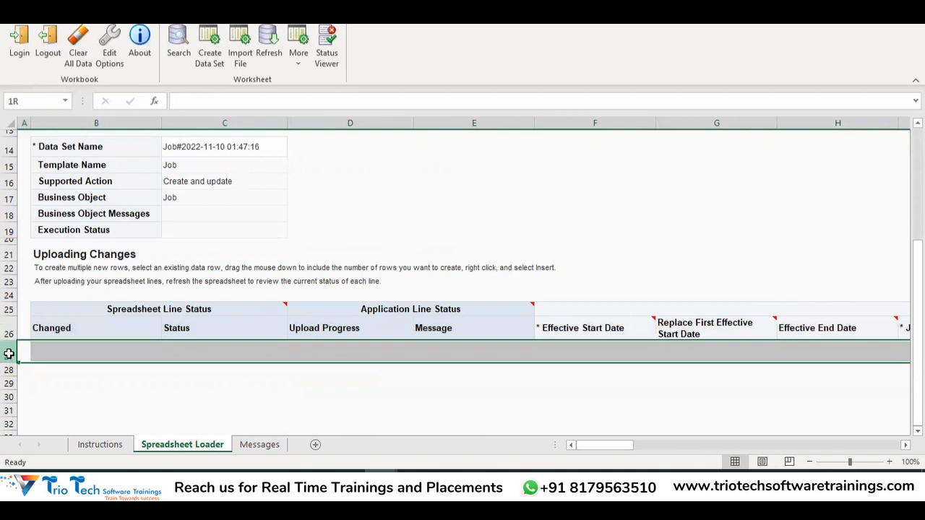
pyautogui.moveTo(8, 353); pyautogui.dragTo(7, 390)
pyautogui.moveTo(35, 335); pyautogui.dragTo(52, 220)
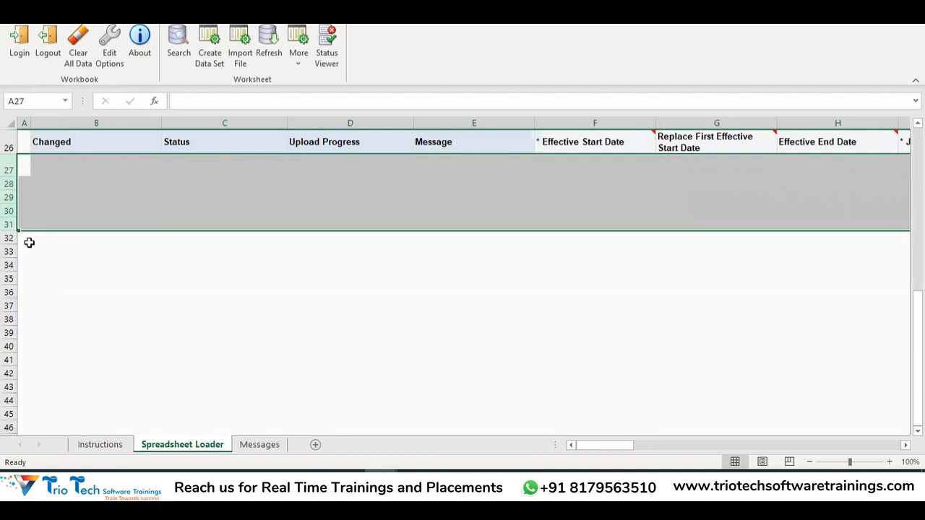
pyautogui.rightClick(9, 195)
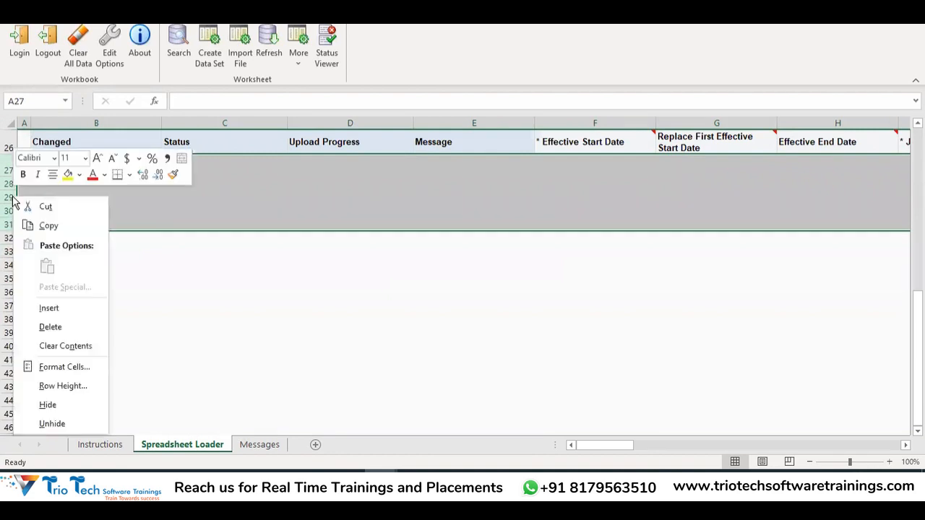
pyautogui.click(49, 308)
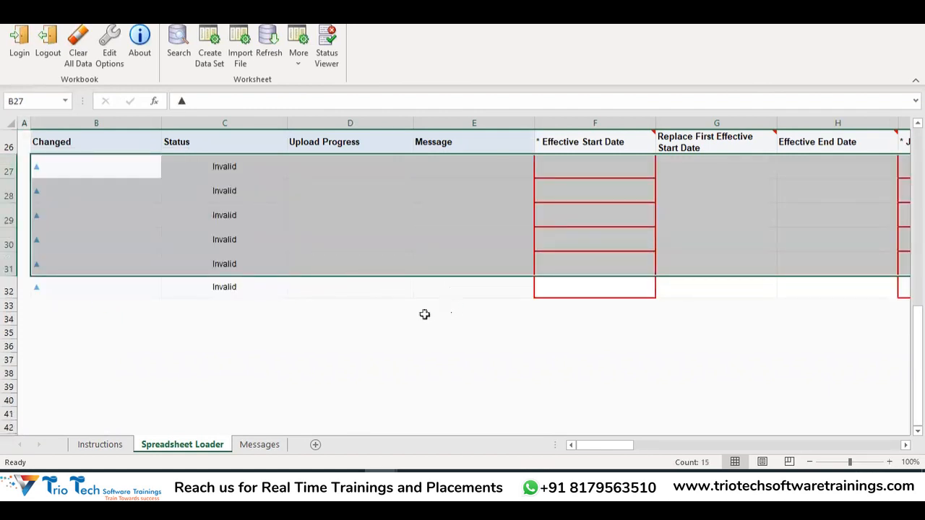
# Examine the spreadsheet line Status column for the newly inserted job rows
pyautogui.click(235, 318)
pyautogui.scroll(1, 402, 332)
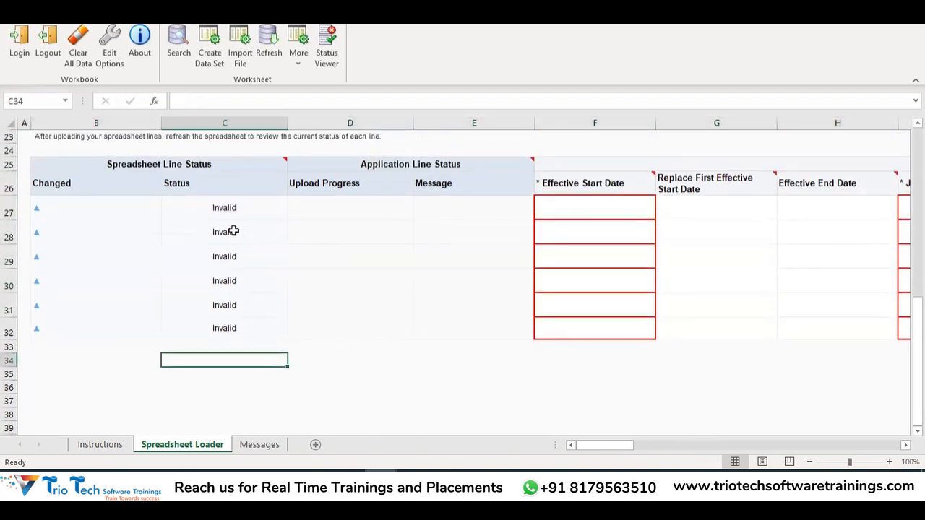
pyautogui.moveTo(224, 208); pyautogui.dragTo(235, 329)
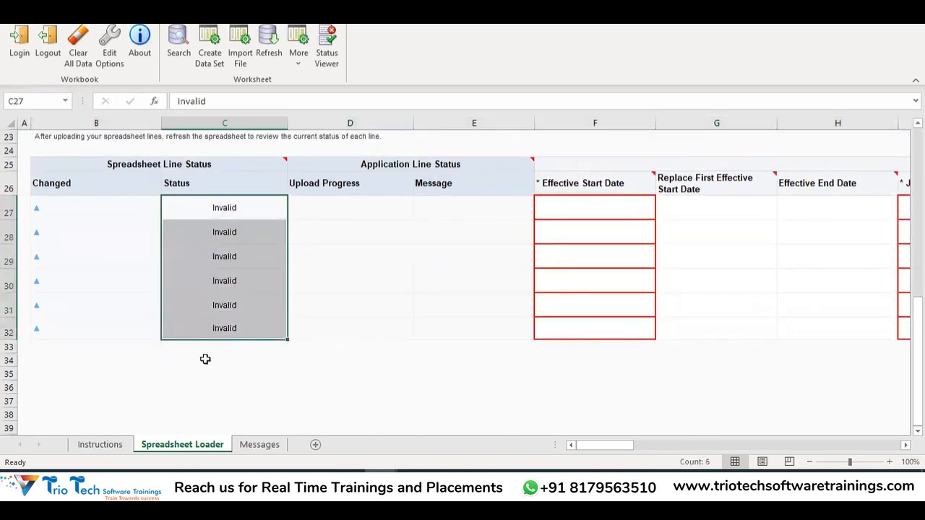
pyautogui.scroll(7, 359, 308)
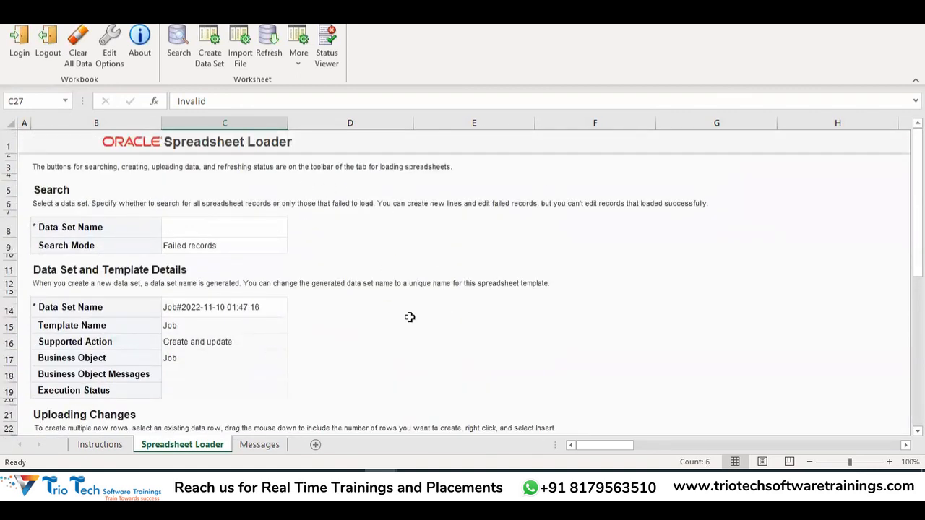
pyautogui.scroll(-6, 448, 329)
# View the list of values for Active Status in the first job row
pyautogui.moveTo(618, 446); pyautogui.dragTo(665, 448)
pyautogui.click(833, 260)
pyautogui.click(871, 267)
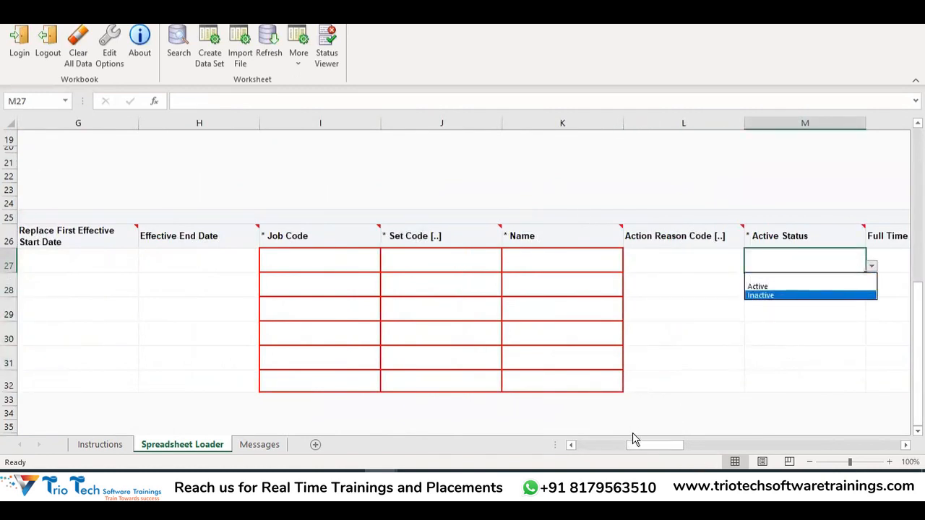
# View the Regular or Temporary values in the first job row and compare them with the matching Job Details field
pyautogui.moveTo(647, 450); pyautogui.dragTo(706, 448)
pyautogui.click(436, 261)
pyautogui.click(508, 266)
pyautogui.click(576, 259)
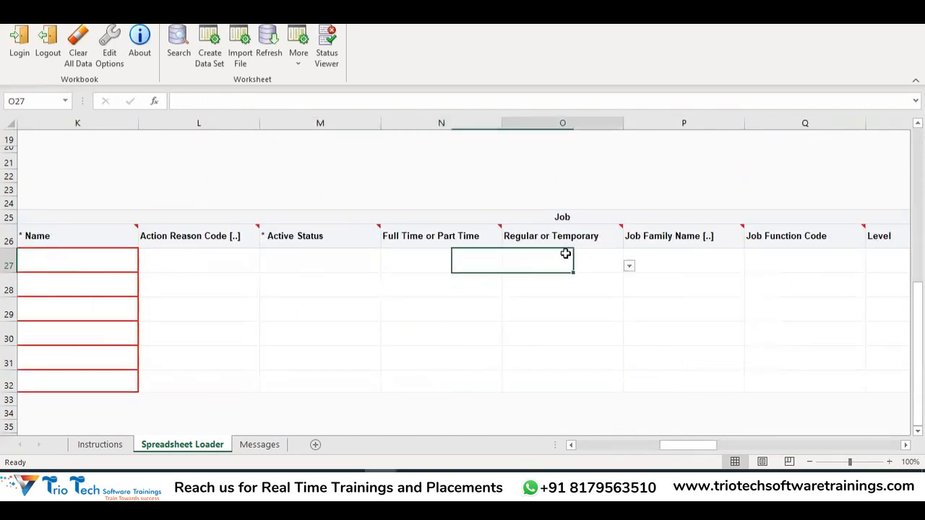
pyautogui.click(630, 268)
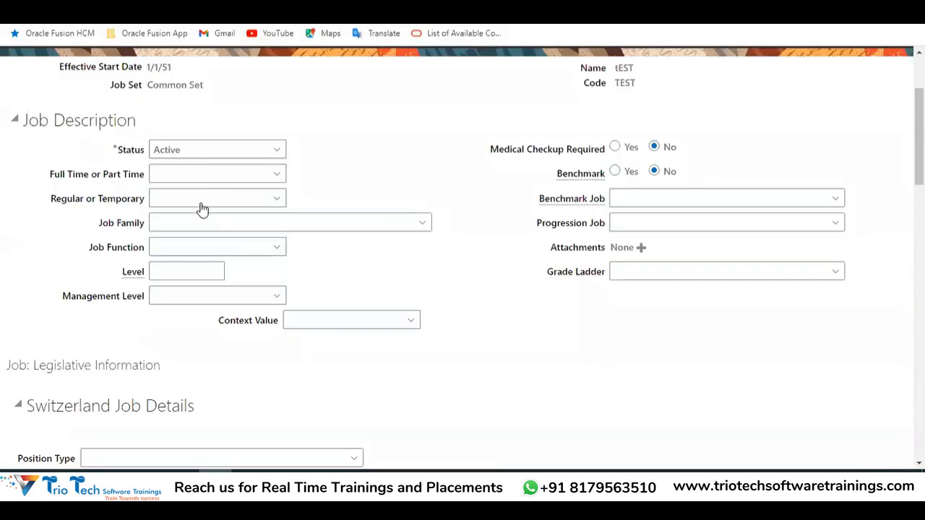
pyautogui.click(201, 201)
pyautogui.click(201, 179)
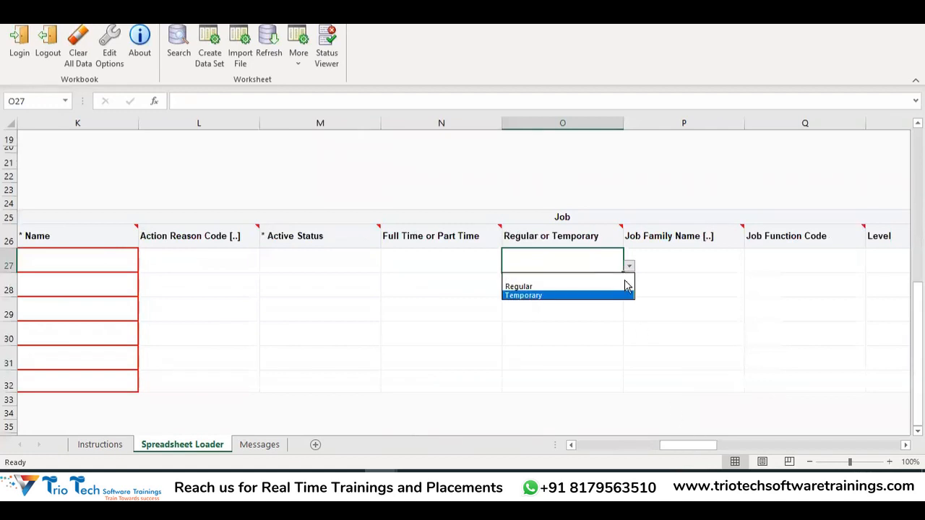
pyautogui.click(545, 166)
# Review the loader's data set details, upload instructions and required cells of the job rows
pyautogui.moveTo(705, 445); pyautogui.dragTo(622, 444)
pyautogui.scroll(6, 577, 357)
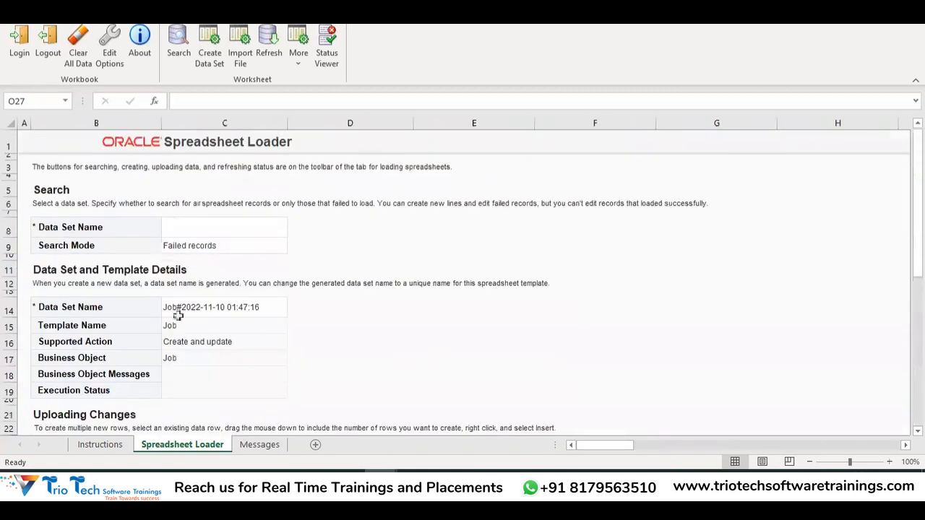
pyautogui.scroll(-3, 574, 201)
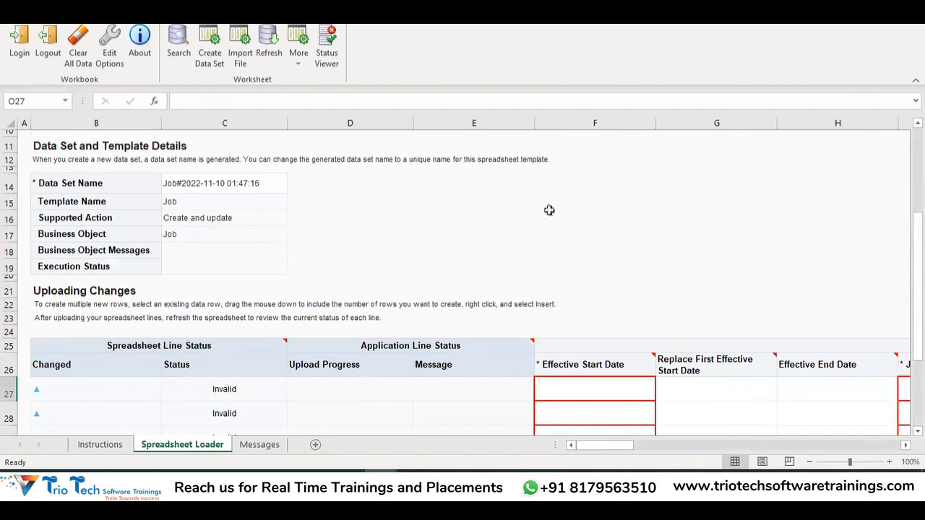
pyautogui.scroll(-3, 550, 210)
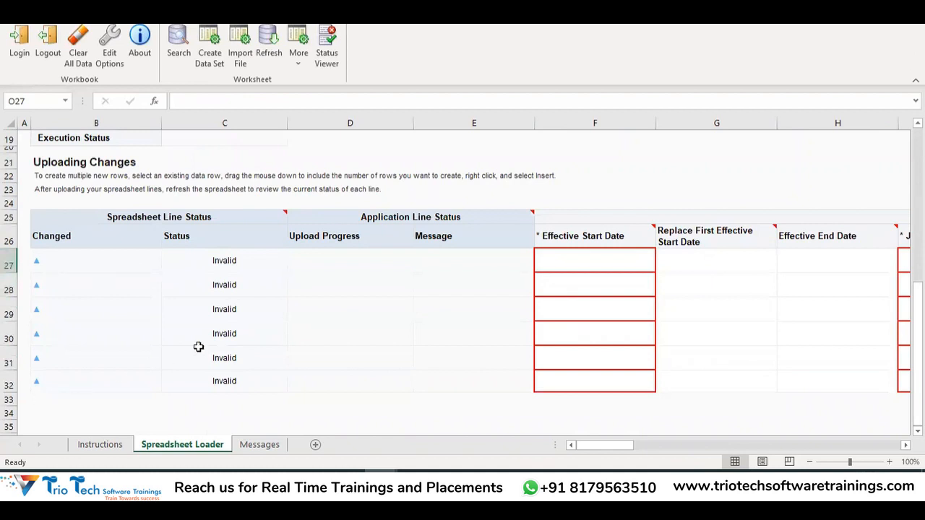
pyautogui.scroll(6, 335, 335)
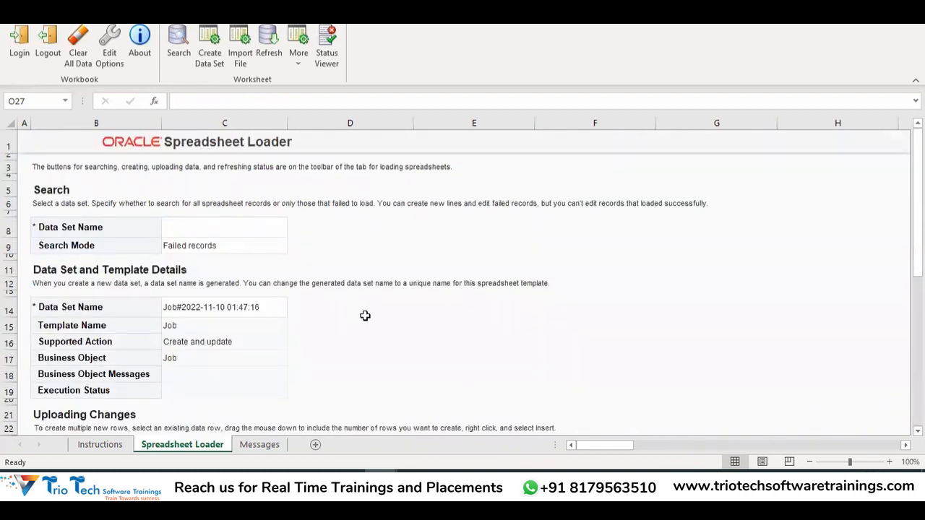
pyautogui.scroll(-6, 365, 315)
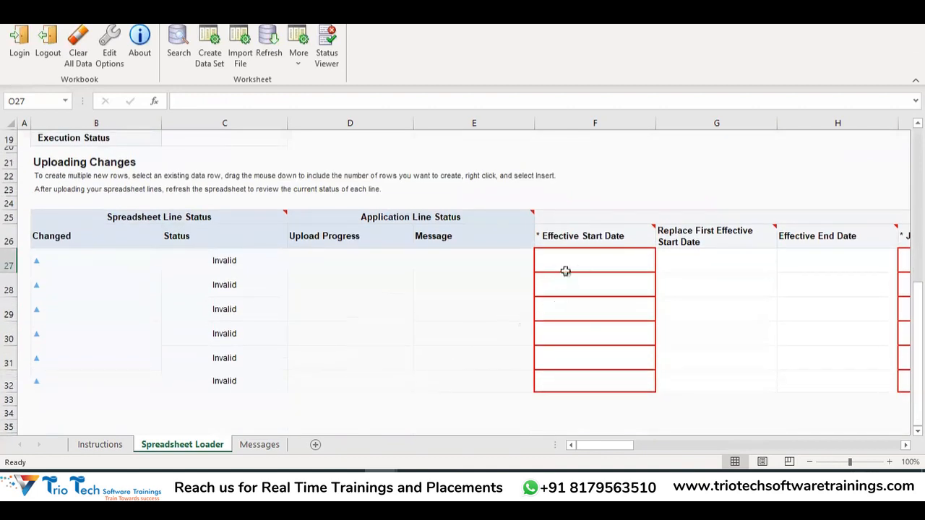
# Set the Effective Start Date of the first job row to 1/1/1951 using the date picker
pyautogui.click(582, 266)
pyautogui.moveTo(606, 448)
pyautogui.mouseDown()
pyautogui.moveTo(676, 447)
pyautogui.moveTo(619, 447)
pyautogui.mouseUp()
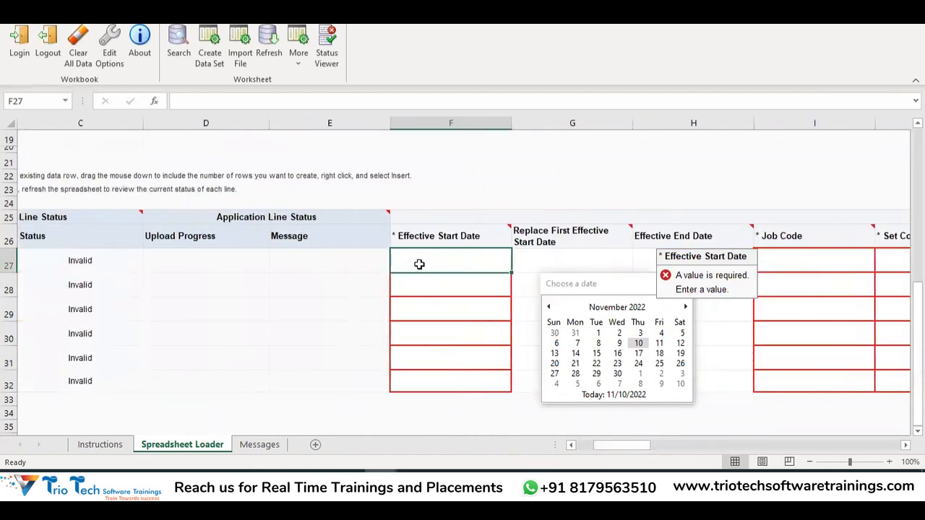
pyautogui.click(641, 309)
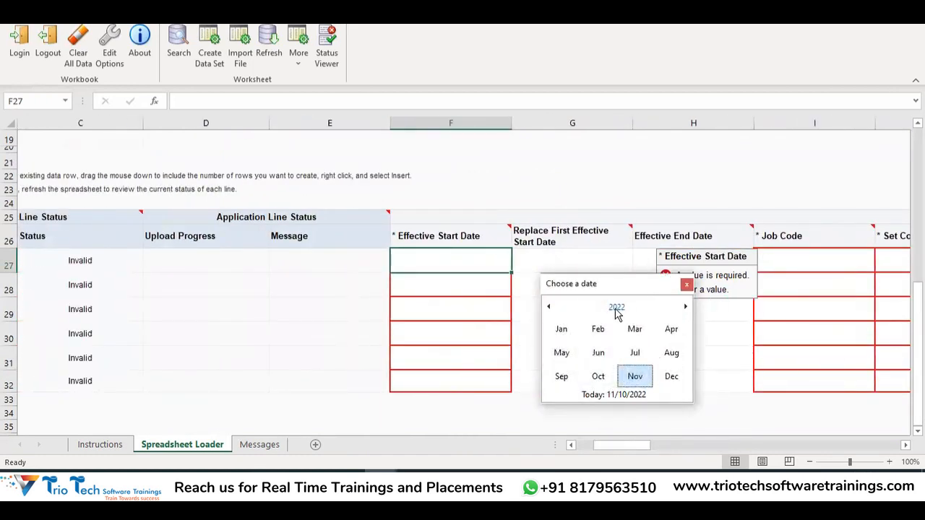
pyautogui.click(615, 309)
pyautogui.click(549, 307)
pyautogui.click(548, 307)
pyautogui.click(549, 307)
pyautogui.click(549, 307)
pyautogui.click(549, 307)
pyautogui.click(548, 307)
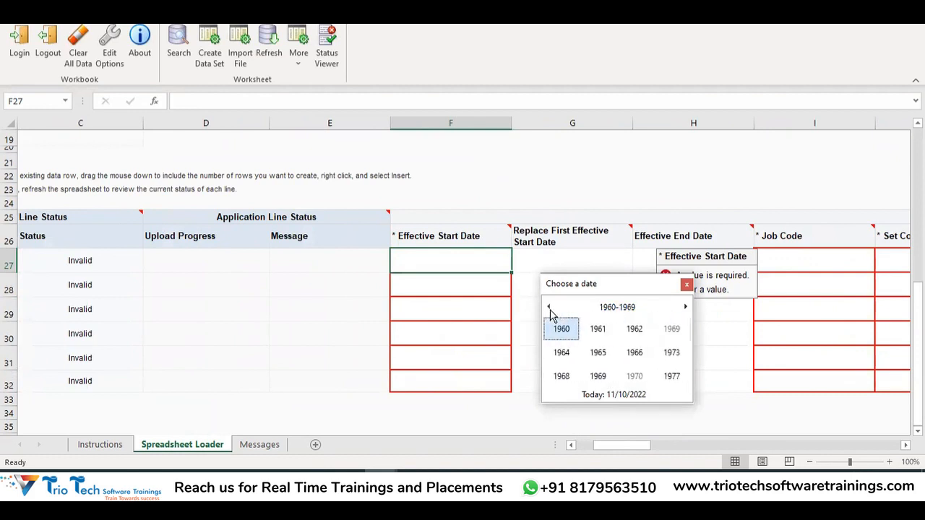
pyautogui.click(549, 309)
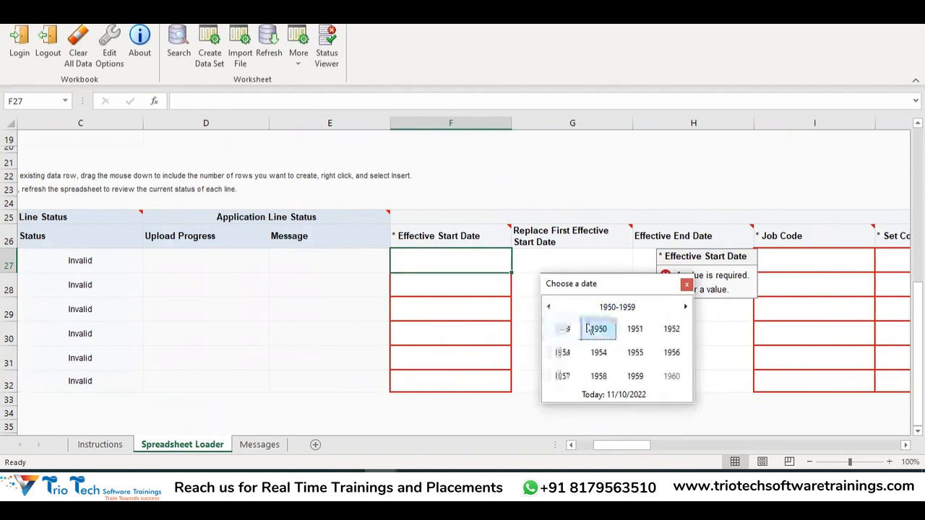
pyautogui.click(634, 329)
pyautogui.click(570, 337)
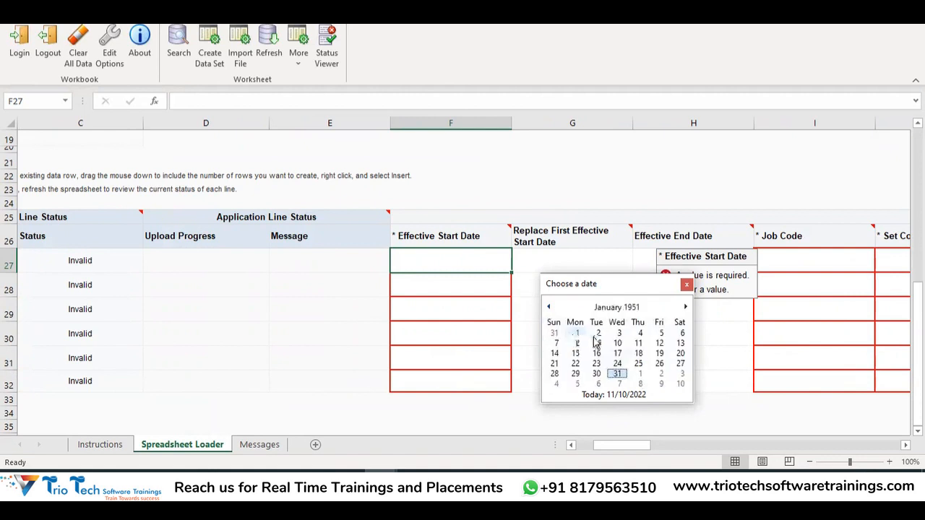
pyautogui.click(575, 333)
# Copy the first job row's Effective Start Date of 1/1/1951 to the remaining five rows and check the Replace First Effective Start Date note
pyautogui.click(487, 295)
pyautogui.click(487, 261)
pyautogui.hotkey('ctrl', 'c')
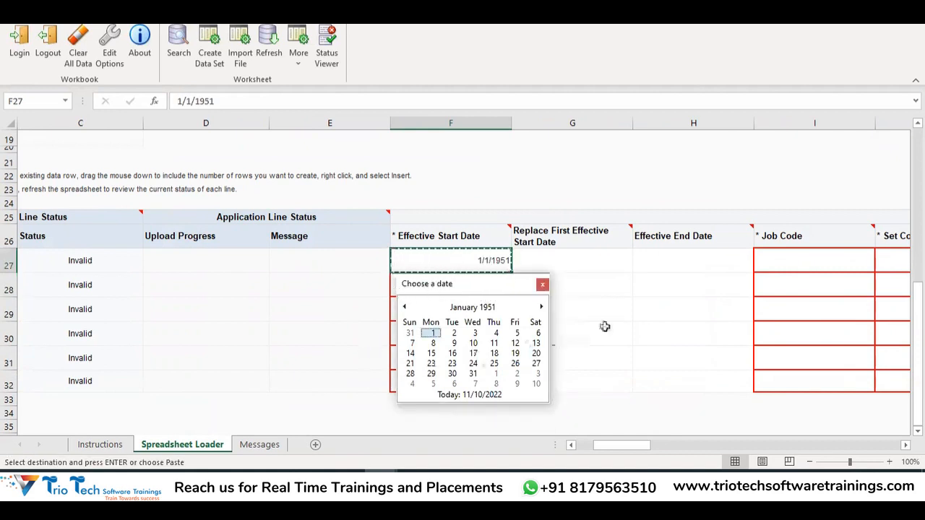
pyautogui.click(569, 334)
pyautogui.moveTo(470, 290); pyautogui.dragTo(493, 374)
pyautogui.press('Return')
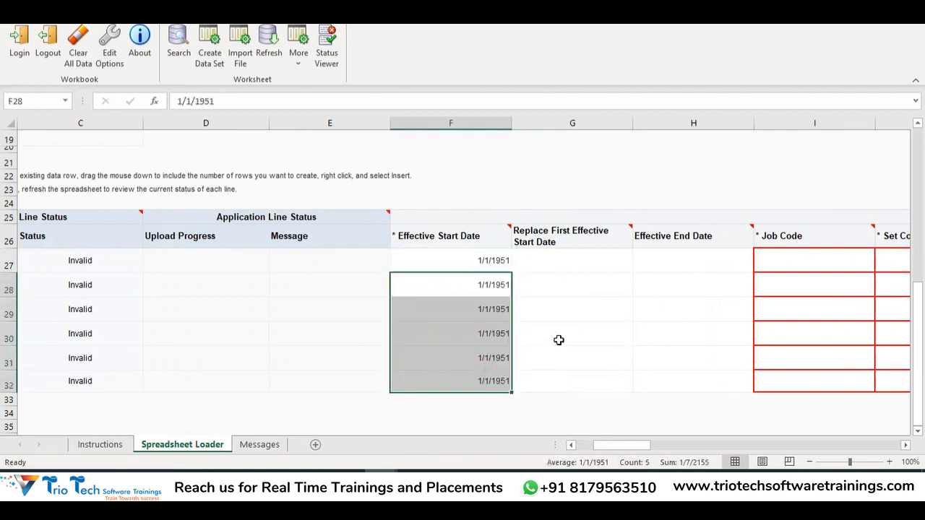
pyautogui.click(591, 328)
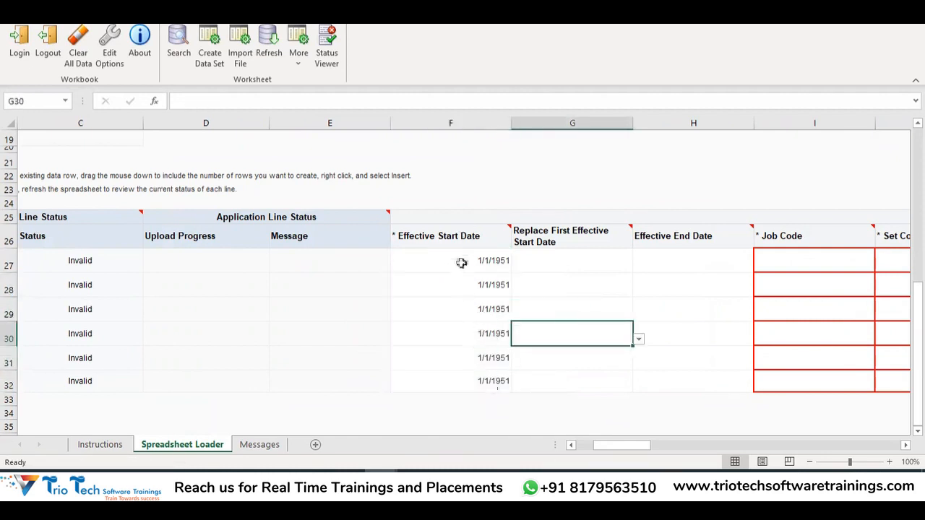
pyautogui.click(571, 243)
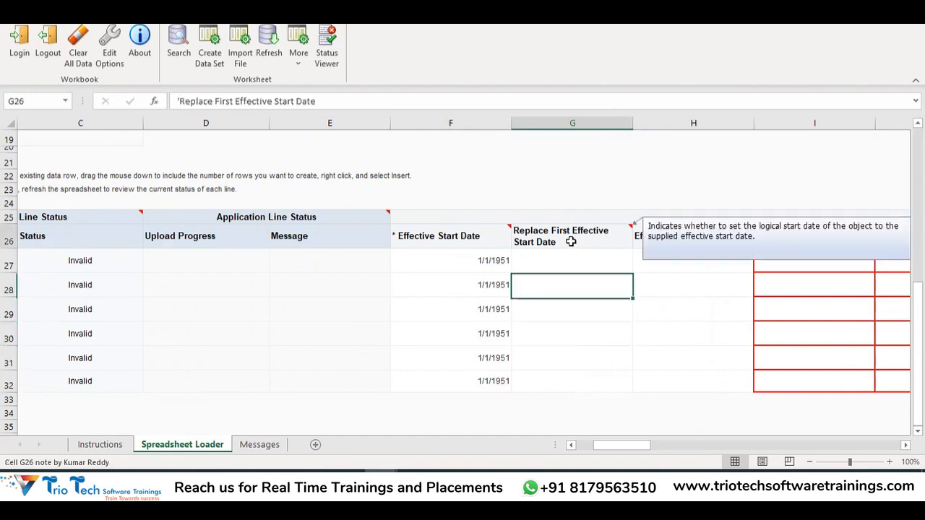
# Enter Job Code TT1 in the first job row and fill the series down to TT6 in the last row
pyautogui.moveTo(621, 448); pyautogui.dragTo(629, 449)
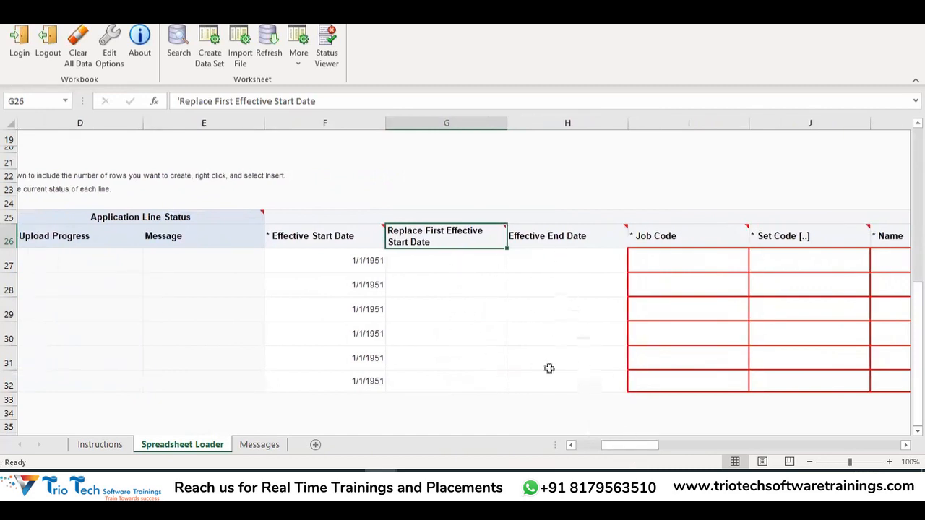
pyautogui.click(665, 259)
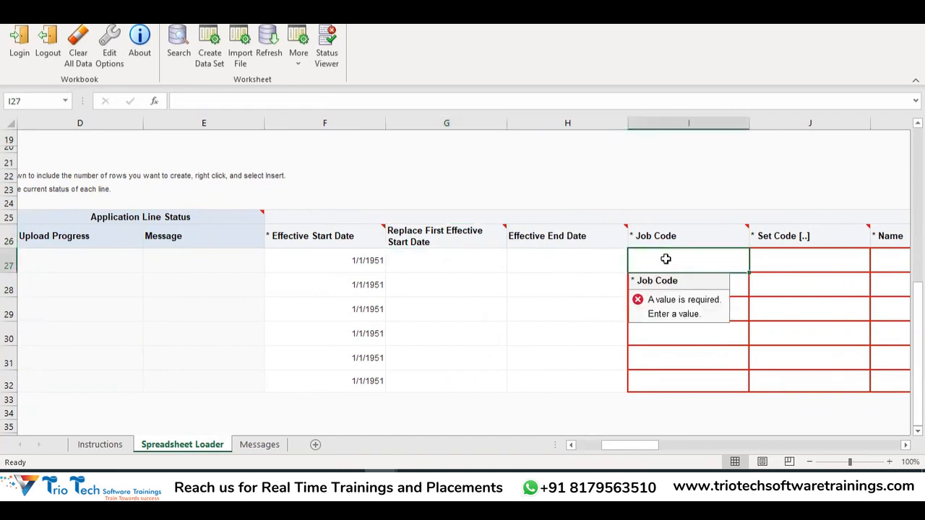
pyautogui.write('TT1')
pyautogui.press('Return')
pyautogui.click(665, 259)
pyautogui.moveTo(750, 273); pyautogui.dragTo(749, 386)
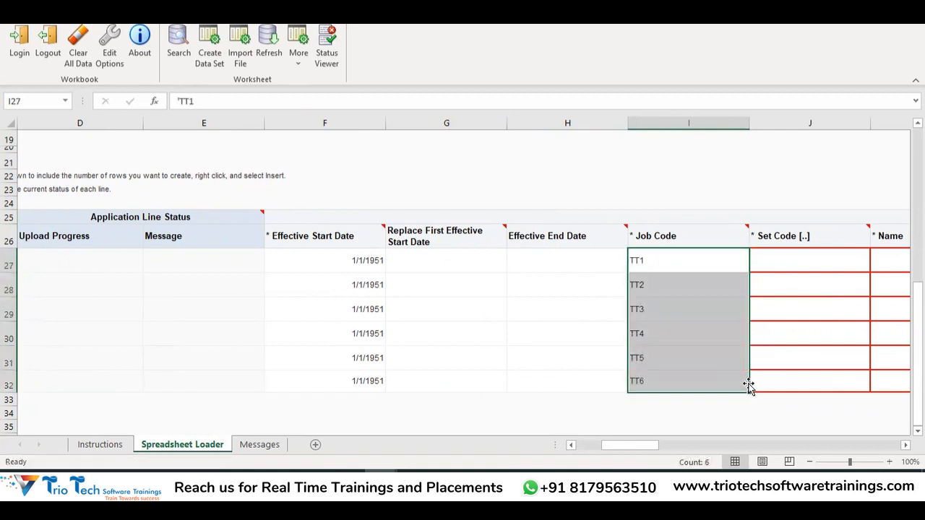
# Switch to the browser's Create Job form, return to Basic Details and open the Job Set list of values
pyautogui.moveTo(643, 451); pyautogui.dragTo(650, 450)
pyautogui.click(677, 271)
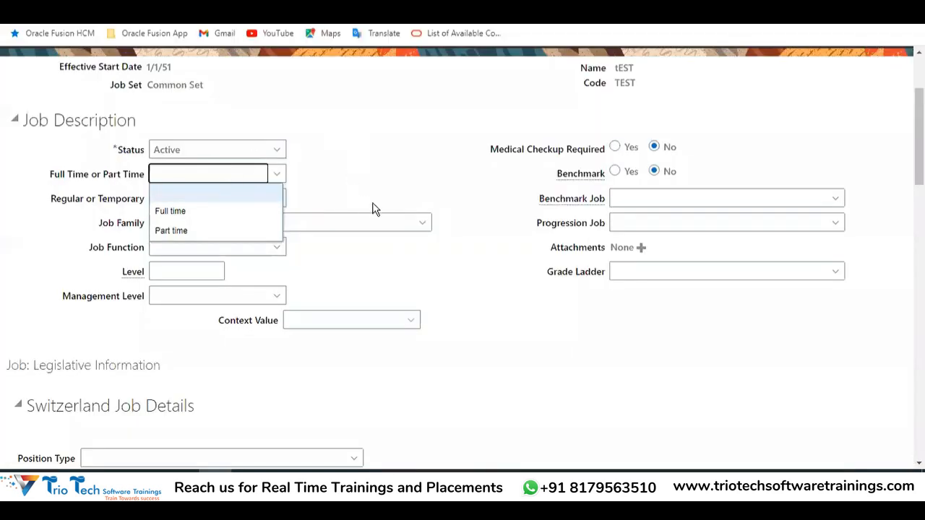
pyautogui.scroll(2, 374, 206)
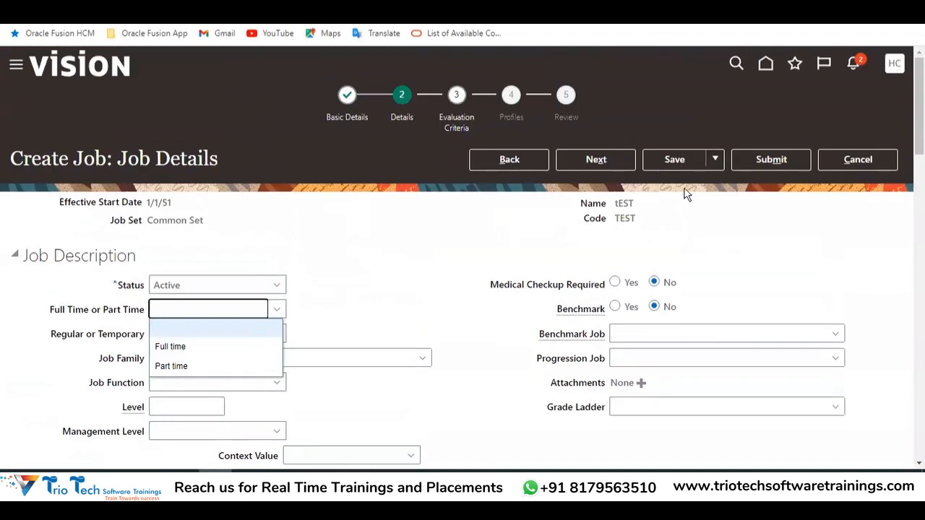
pyautogui.click(532, 166)
pyautogui.click(346, 263)
pyautogui.click(426, 262)
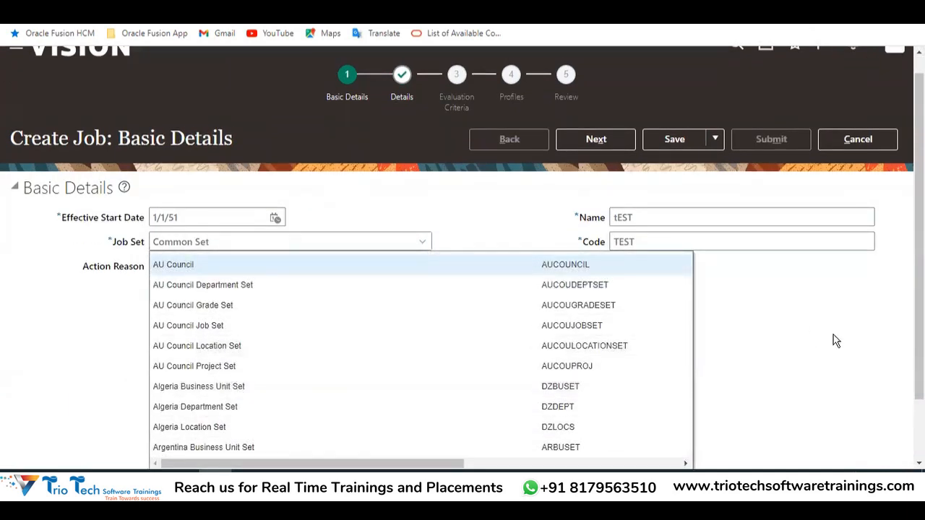
# Search the Job Set values for COMMON to look up the set code
pyautogui.click(174, 410)
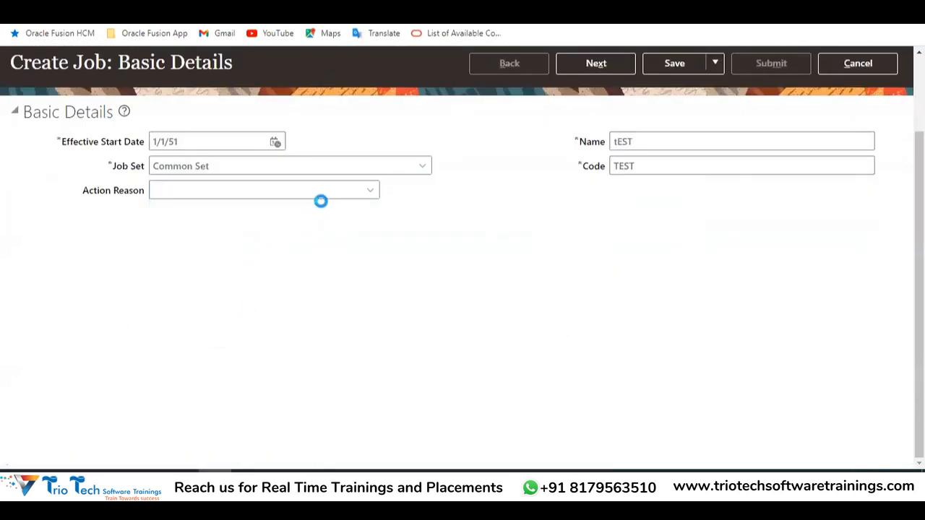
pyautogui.moveTo(337, 235); pyautogui.dragTo(225, 241)
pyautogui.press('BackSpace')
pyautogui.write('COMMON')
pyautogui.press('Return')
pyautogui.doubleClick(533, 323)
# Switch back to the Excel loader sheet and enter COMMON as the Set Code in all six job rows
pyautogui.hotkey('alt', 'Tab')
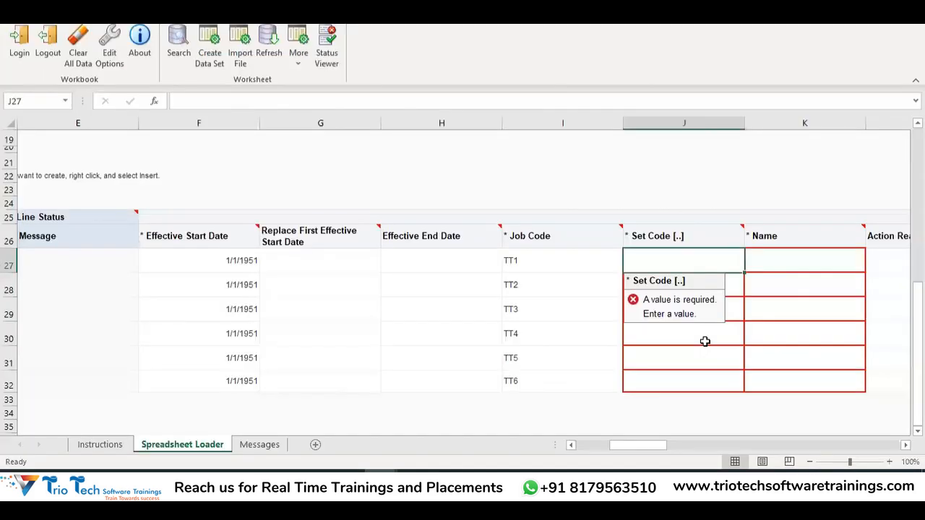
pyautogui.write('COMMON')
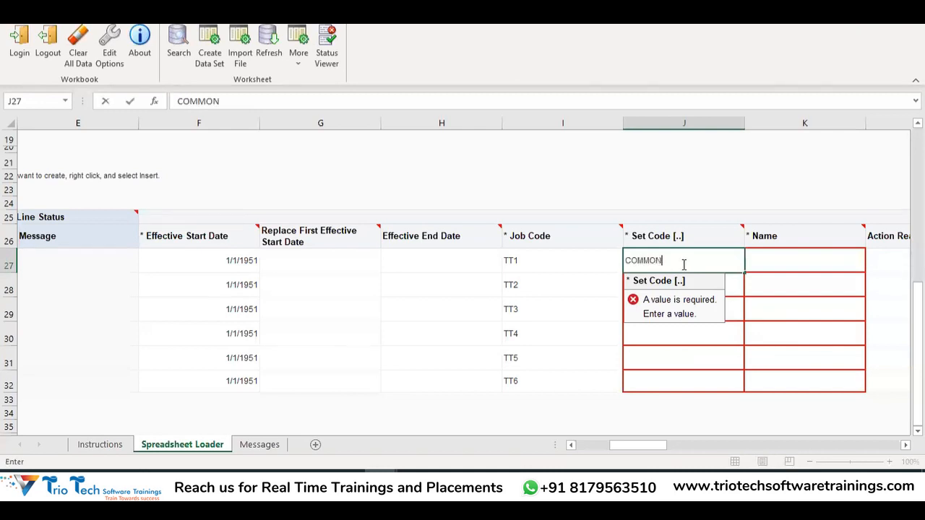
pyautogui.press('Return')
pyautogui.click(732, 266)
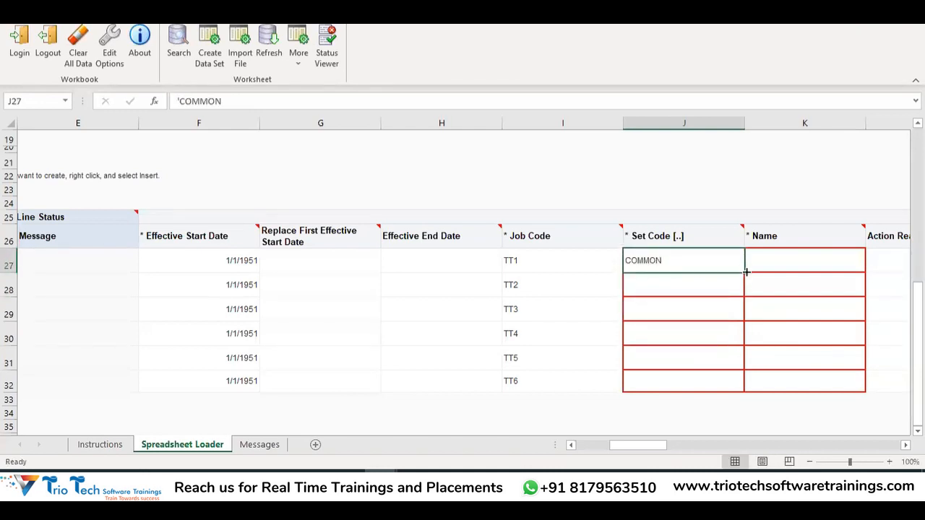
pyautogui.moveTo(746, 273); pyautogui.dragTo(719, 388)
# Enter the job Name HSDL MANAGER 1 in the first row and fill the series down to HSDL MANAGER 6
pyautogui.click(779, 264)
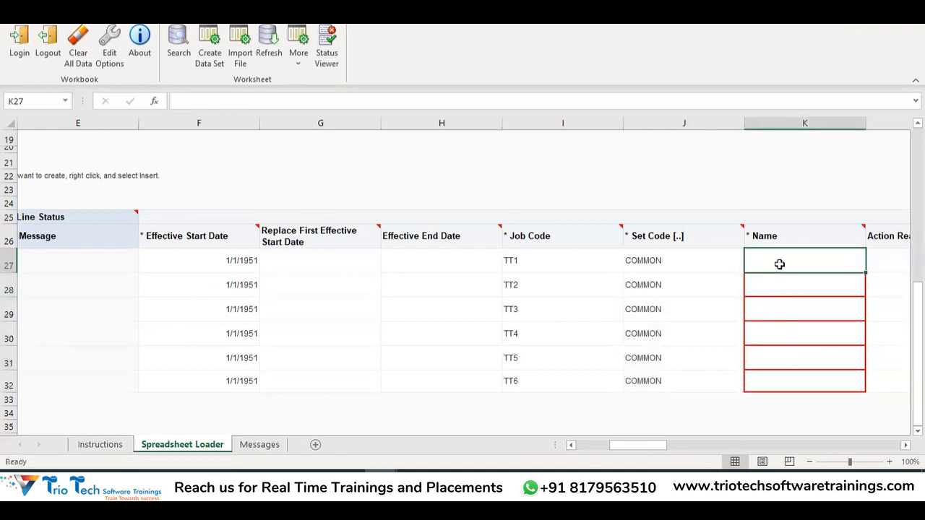
pyautogui.write('HSDL')
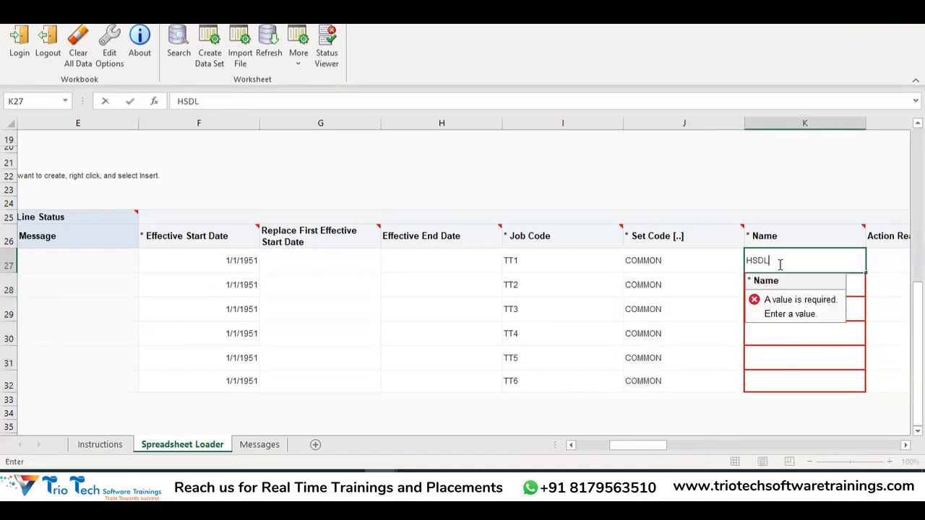
pyautogui.write(' MANAGER 1')
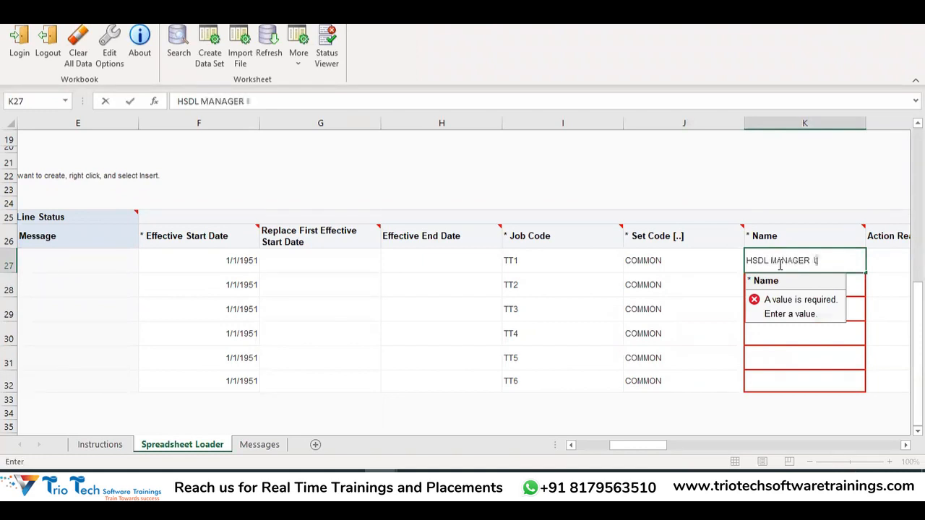
pyautogui.click(827, 292)
pyautogui.click(847, 261)
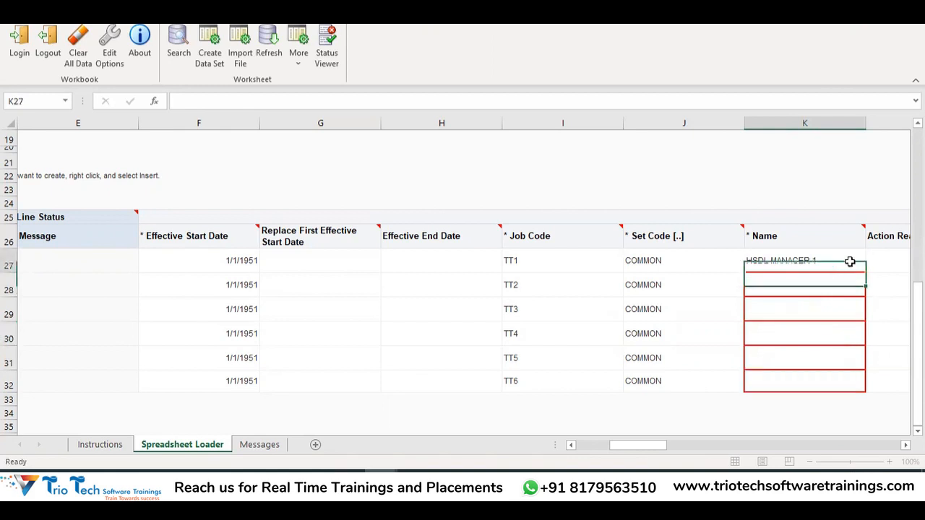
pyautogui.moveTo(866, 273); pyautogui.dragTo(860, 392)
pyautogui.click(712, 416)
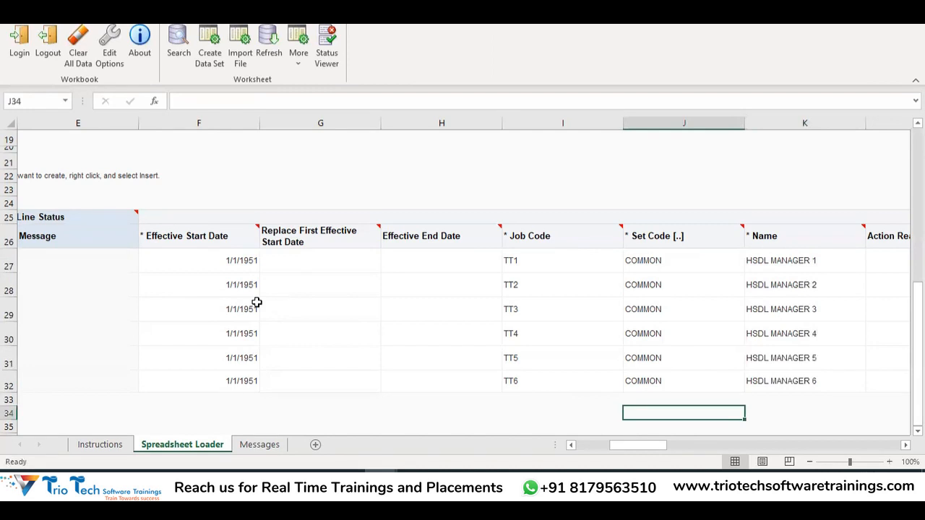
# Set Active Status to Active in the first job row and copy it to the other five rows
pyautogui.moveTo(232, 261); pyautogui.dragTo(798, 267)
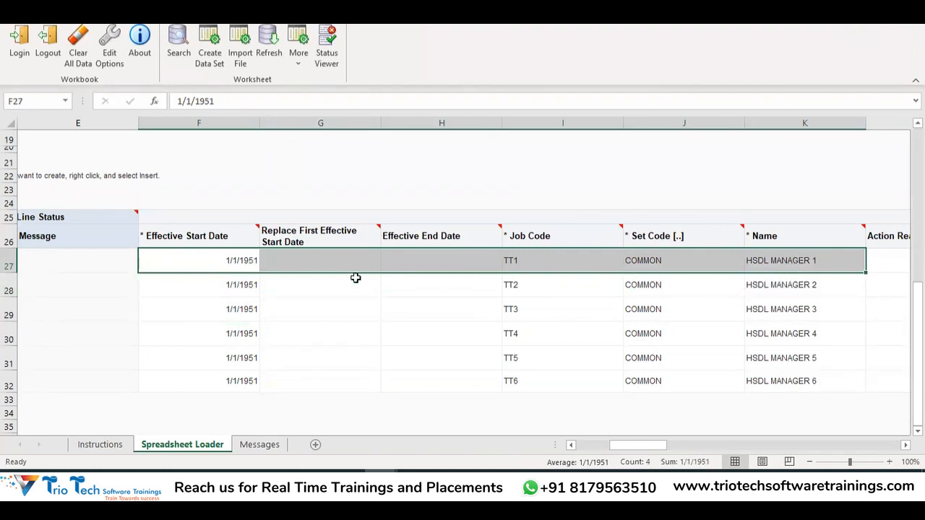
pyautogui.moveTo(656, 445); pyautogui.dragTo(682, 446)
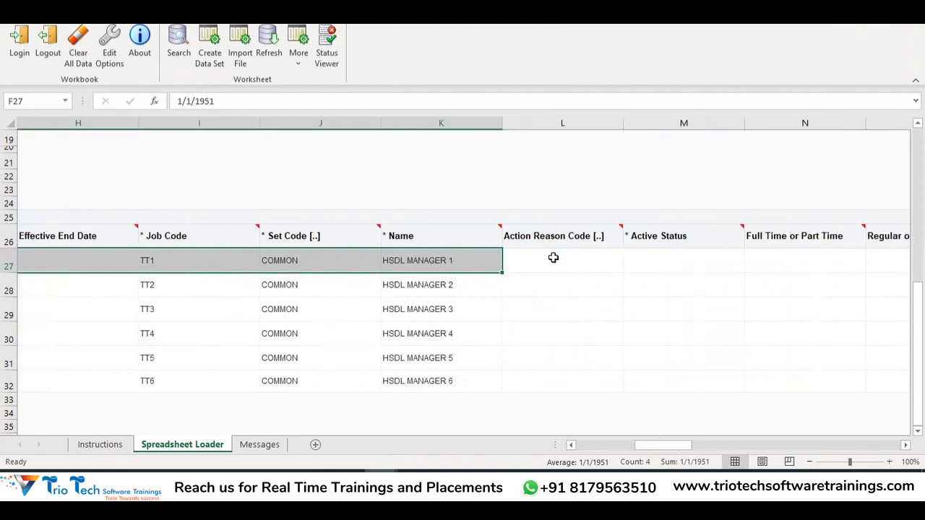
pyautogui.click(554, 260)
pyautogui.click(699, 262)
pyautogui.click(751, 267)
pyautogui.click(705, 286)
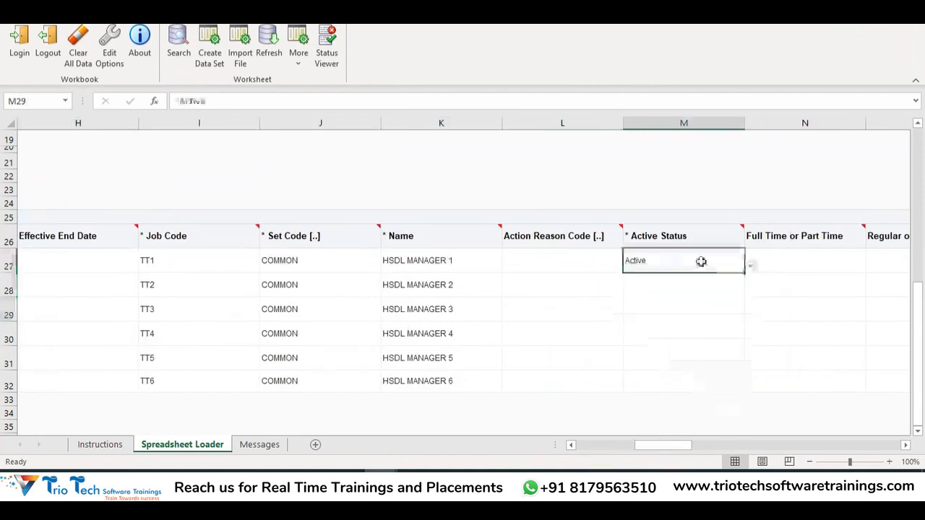
pyautogui.moveTo(745, 271); pyautogui.dragTo(697, 352)
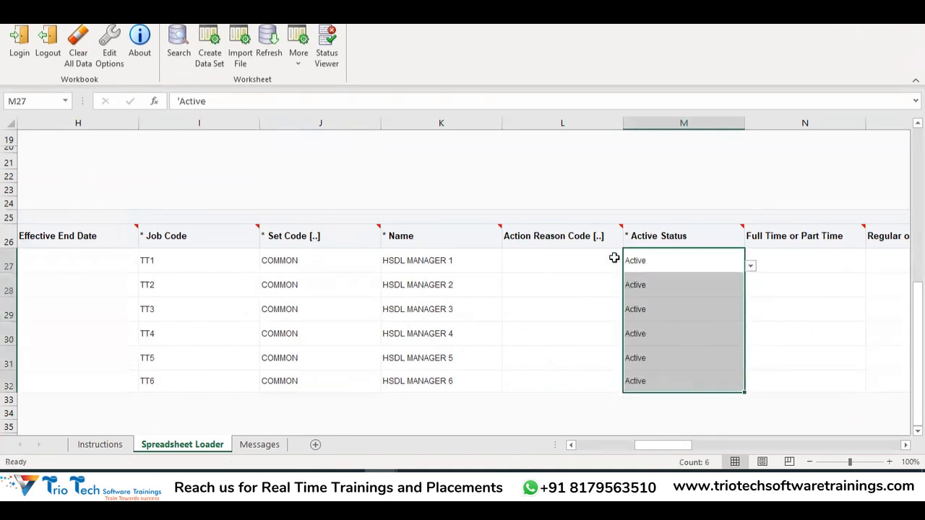
# Compare the required marker of the Active Status column with the required fields in the browser's Create Job form
pyautogui.click(650, 237)
pyautogui.click(227, 480)
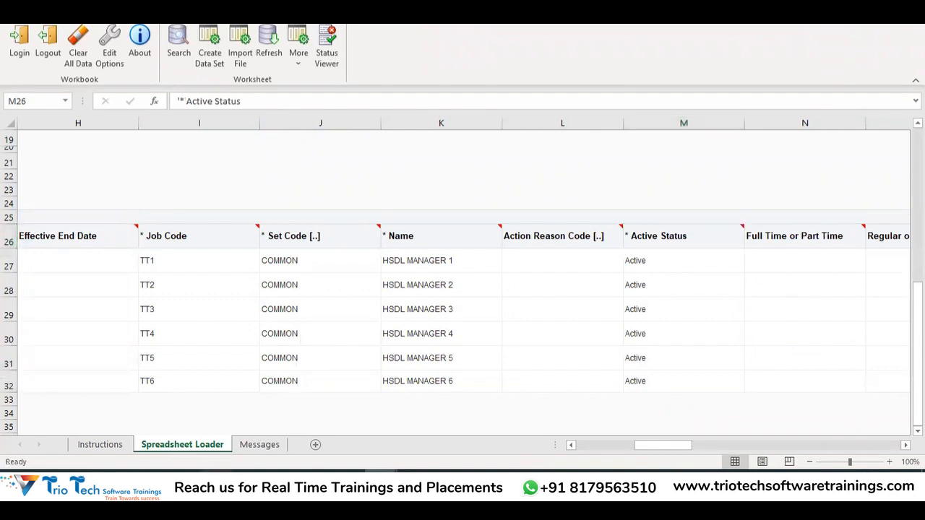
pyautogui.doubleClick(578, 239)
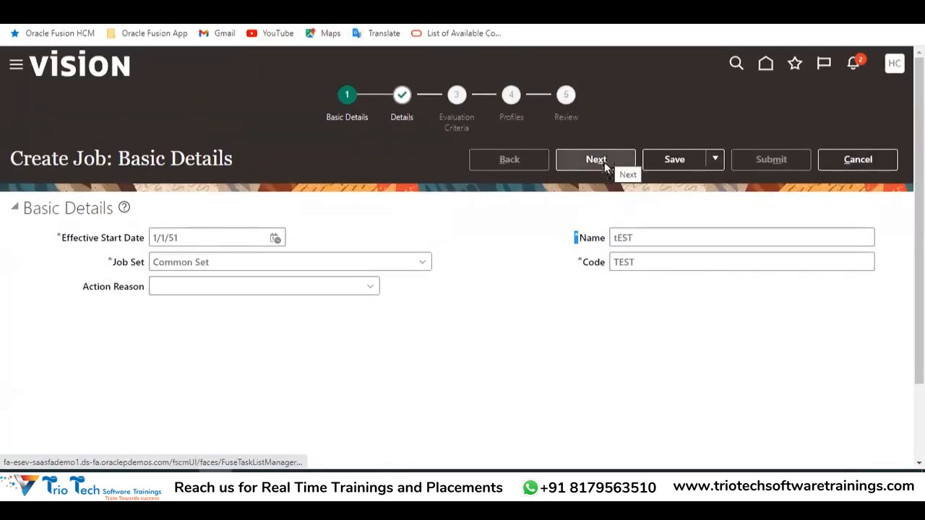
pyautogui.hotkey('alt', 'Tab')
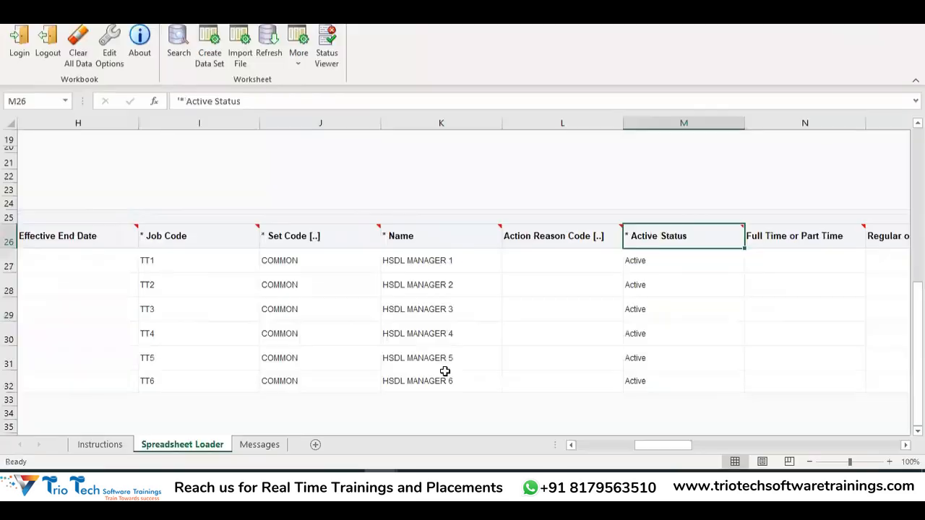
# Set Full Time or Part Time to Full time in the first job row and fill it down through all six rows
pyautogui.click(780, 261)
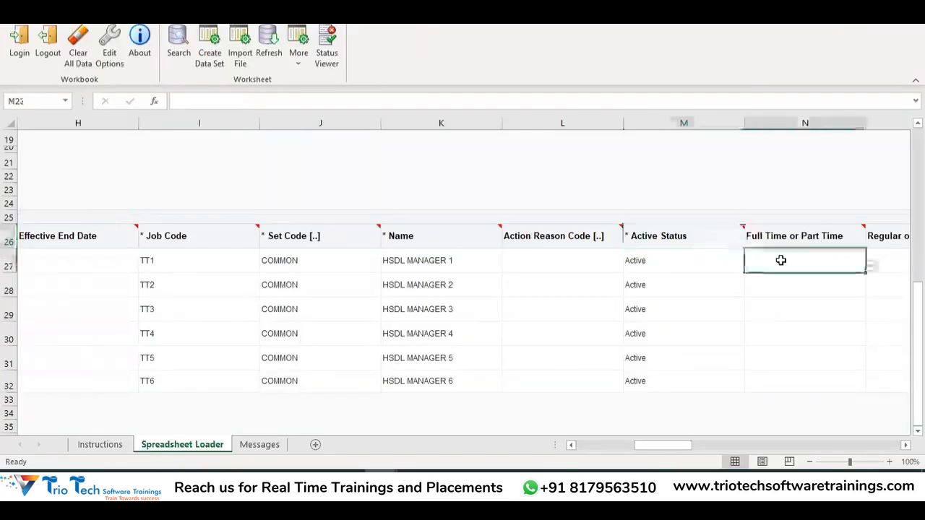
pyautogui.press('Right')
pyautogui.press('Right')
pyautogui.press('Right')
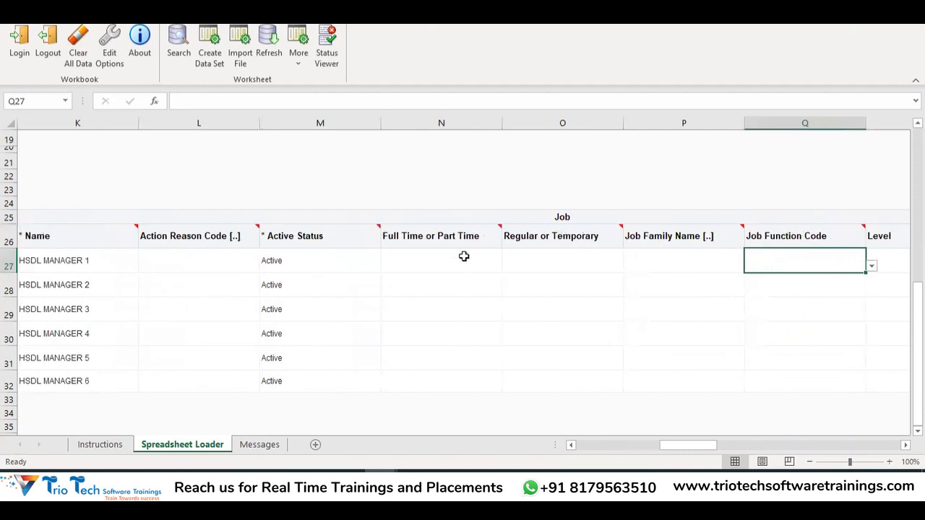
pyautogui.click(446, 240)
pyautogui.click(462, 262)
pyautogui.click(508, 266)
pyautogui.click(468, 287)
pyautogui.click(424, 302)
pyautogui.click(483, 271)
pyautogui.moveTo(502, 272); pyautogui.dragTo(481, 388)
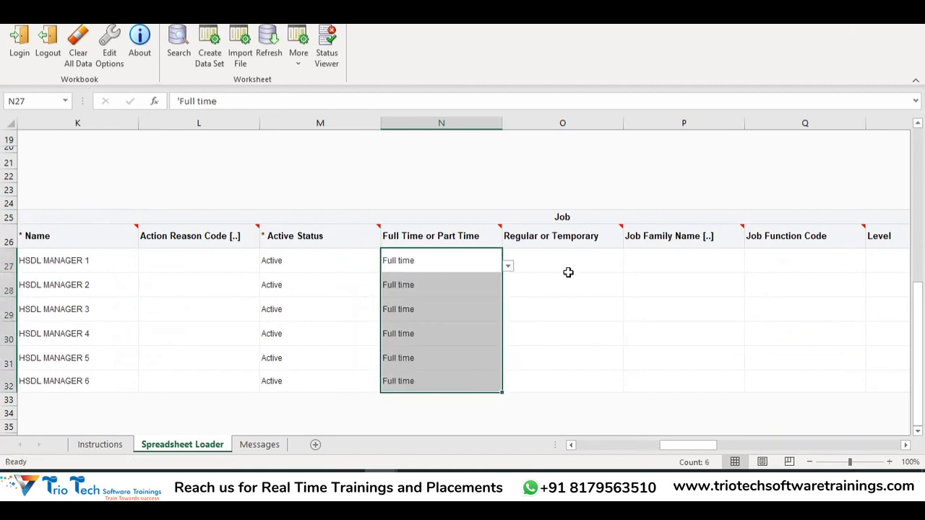
# Set Regular or Temporary to Regular in the first job row and fill it down through all six rows
pyautogui.click(582, 251)
pyautogui.click(629, 266)
pyautogui.click(628, 269)
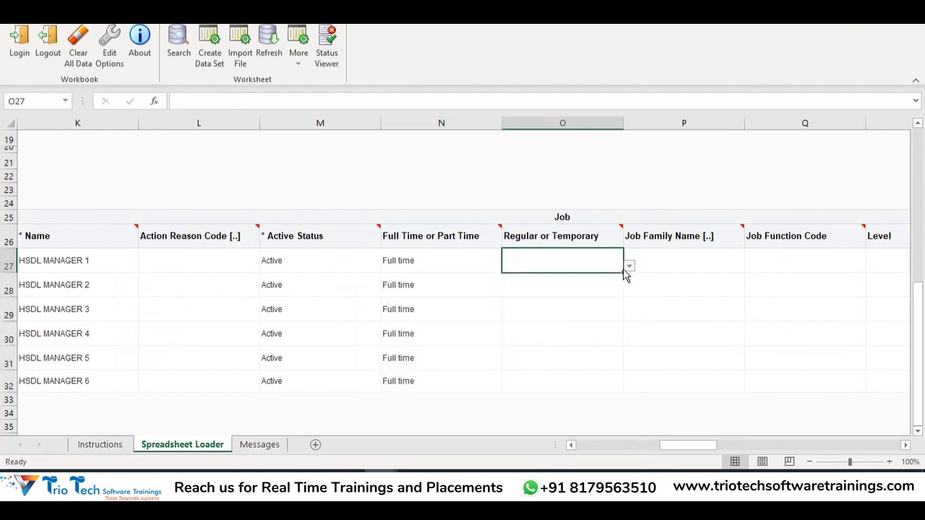
pyautogui.moveTo(621, 275); pyautogui.dragTo(600, 386)
pyautogui.click(668, 334)
# Review the remaining optional columns of the first job row through to the Key column and return to its Effective Start Date
pyautogui.click(688, 258)
pyautogui.click(768, 265)
pyautogui.press('Right')
pyautogui.press('Right')
pyautogui.press('Right')
pyautogui.press('Right')
pyautogui.press('Right')
pyautogui.press('Right')
pyautogui.press('Right')
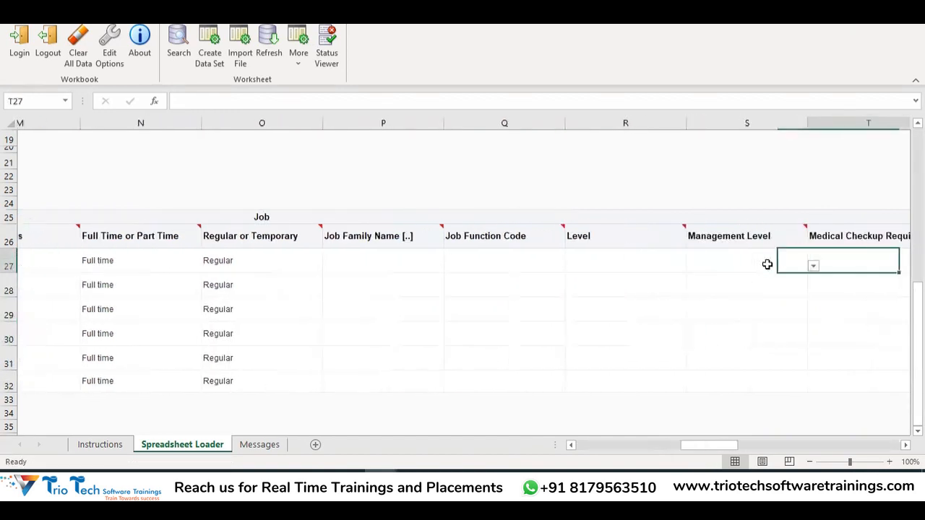
pyautogui.press('Right')
pyautogui.press('Right')
pyautogui.press('Right')
pyautogui.press('Right')
pyautogui.press('Right')
pyautogui.press('Right')
pyautogui.press('Right')
pyautogui.press('Right')
pyautogui.press('Right')
pyautogui.press('Right')
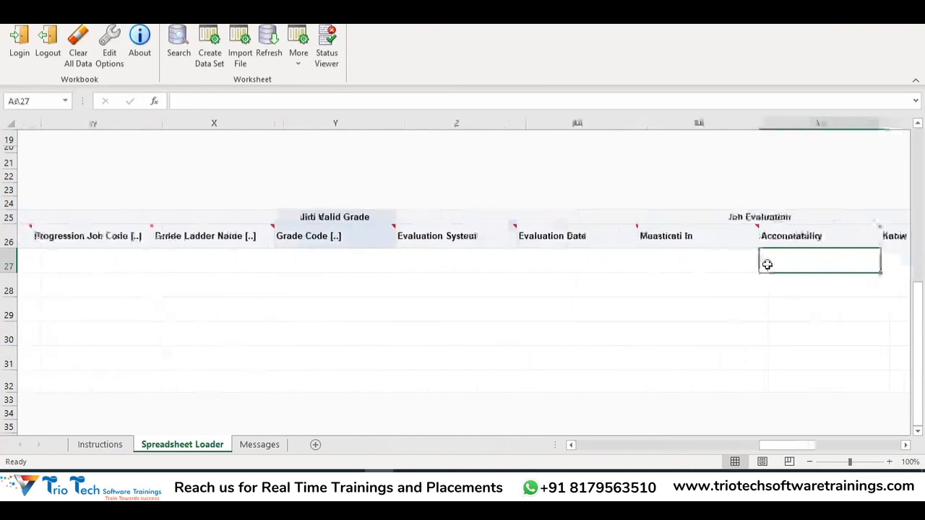
pyautogui.press('Right')
pyautogui.press('Right')
pyautogui.press('Right')
pyautogui.press('Right')
pyautogui.press('Right')
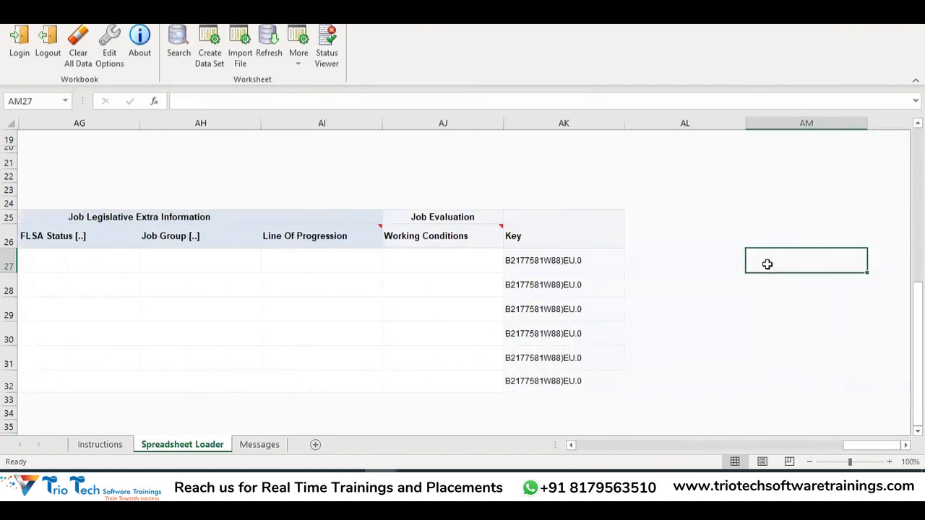
pyautogui.press('Left')
pyautogui.press('Left')
pyautogui.press('Left')
pyautogui.press('Left')
pyautogui.press('Left')
pyautogui.press('Left')
pyautogui.press('Left')
pyautogui.press('Left')
pyautogui.press('Left')
pyautogui.press('Left')
pyautogui.press('Left')
pyautogui.press('Left')
pyautogui.press('Left')
pyautogui.press('Left')
pyautogui.press('Left')
pyautogui.press('Left')
pyautogui.press('Left')
pyautogui.press('Left')
pyautogui.press('Left')
pyautogui.press('Left')
pyautogui.press('Left')
pyautogui.press('Left')
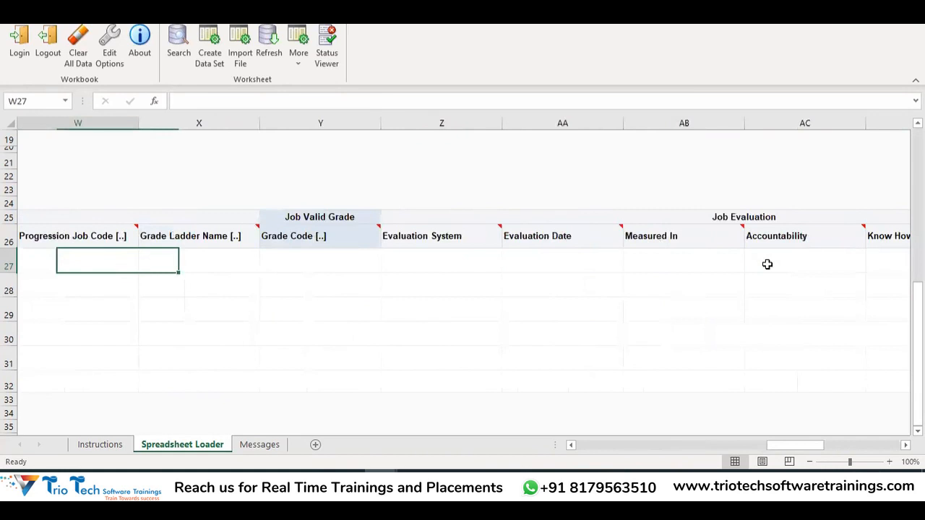
pyautogui.press('Left')
pyautogui.press('Left')
pyautogui.press('Left')
pyautogui.press('Left')
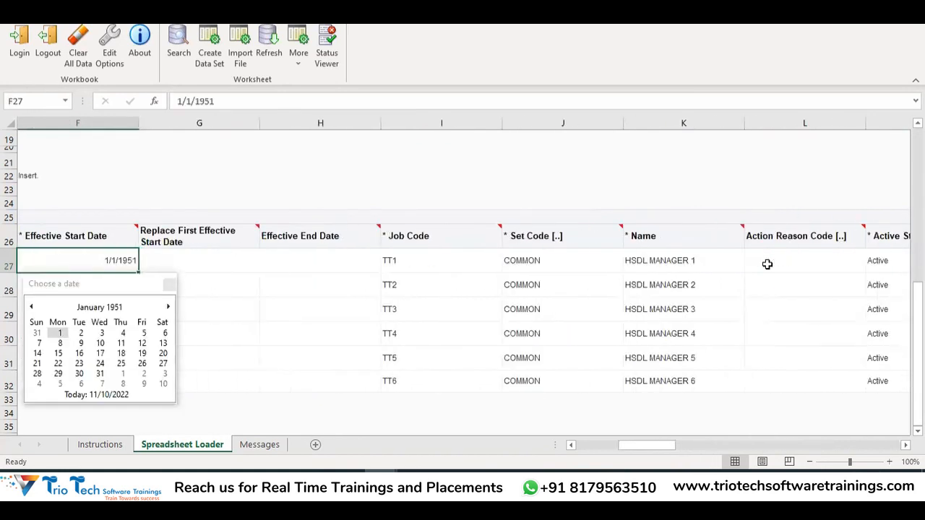
# Review the line status columns, data set details and Name column of the six job rows ahead of saving
pyautogui.press('Left')
pyautogui.press('Left')
pyautogui.press('Left')
pyautogui.press('Left')
pyautogui.press('Left')
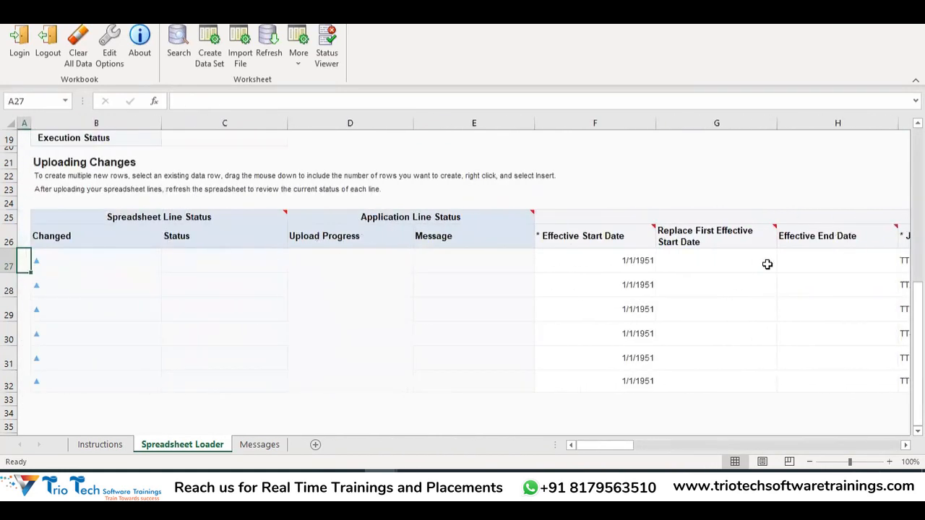
pyautogui.scroll(6, 509, 229)
pyautogui.scroll(-5, 398, 305)
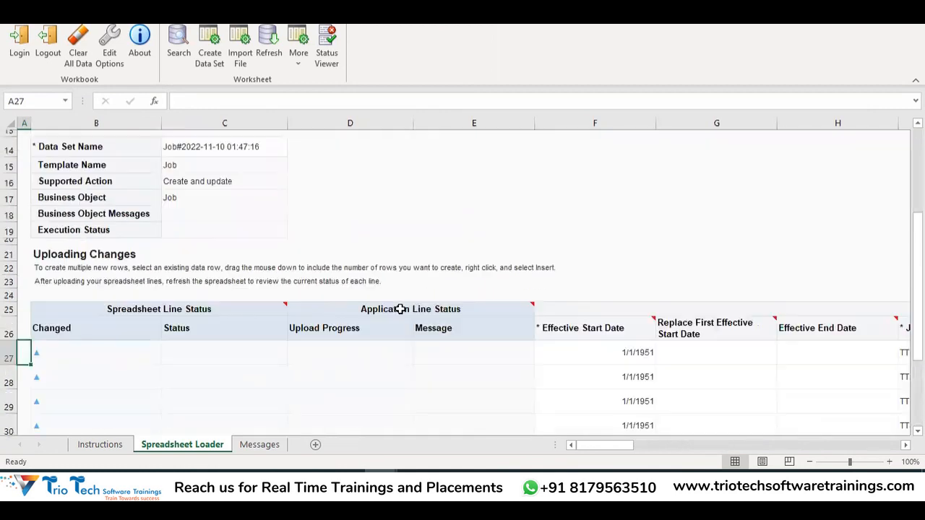
pyautogui.scroll(-2, 512, 299)
pyautogui.moveTo(616, 447); pyautogui.dragTo(663, 451)
pyautogui.moveTo(560, 221); pyautogui.dragTo(582, 339)
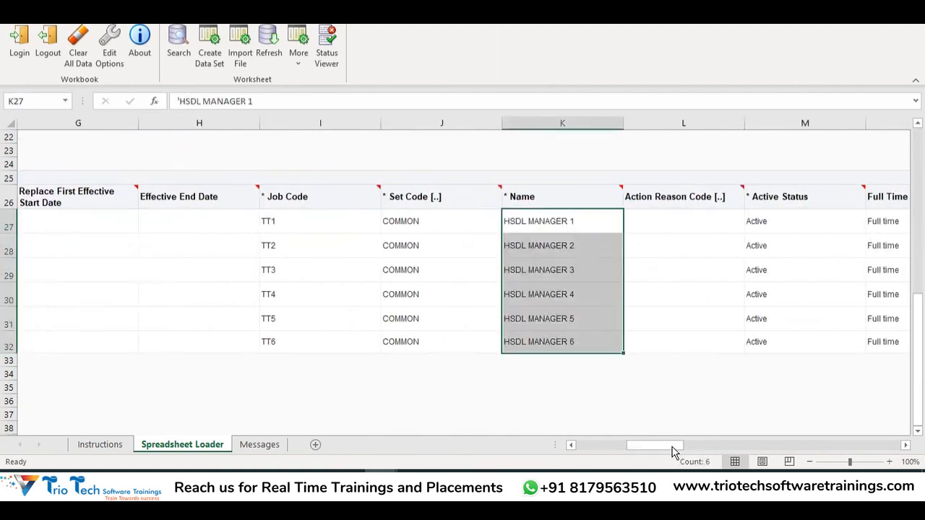
pyautogui.moveTo(667, 449); pyautogui.dragTo(603, 449)
pyautogui.scroll(7, 411, 325)
pyautogui.scroll(1, 410, 326)
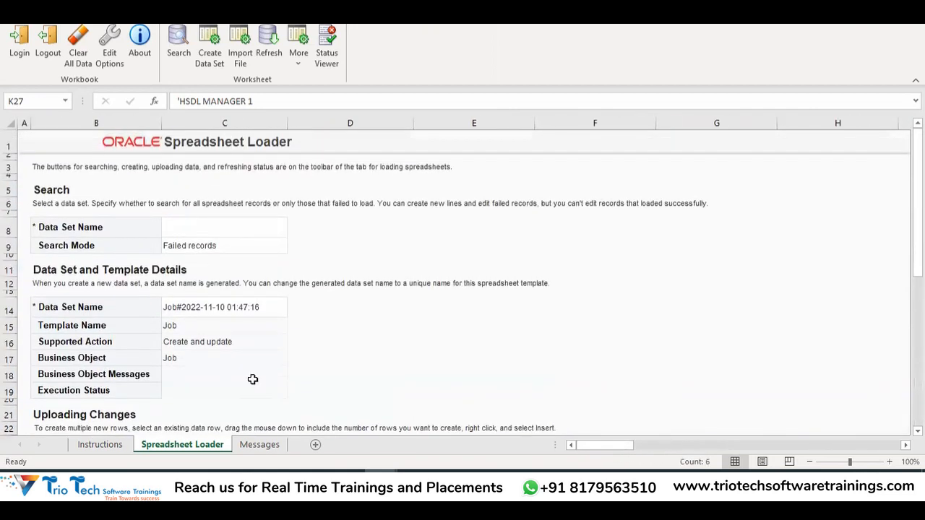
# Save the six job rows to the data set and check the Status column of each spreadsheet line
pyautogui.click(685, 266)
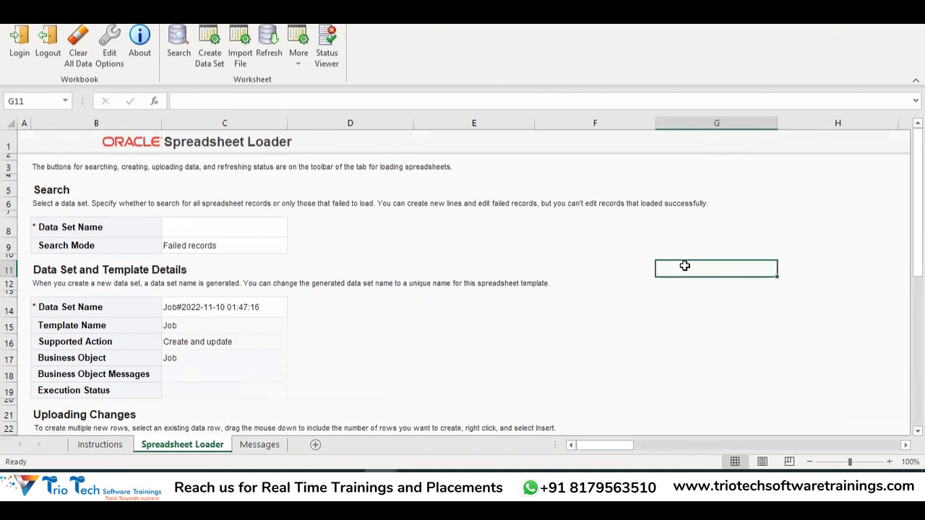
pyautogui.click(302, 63)
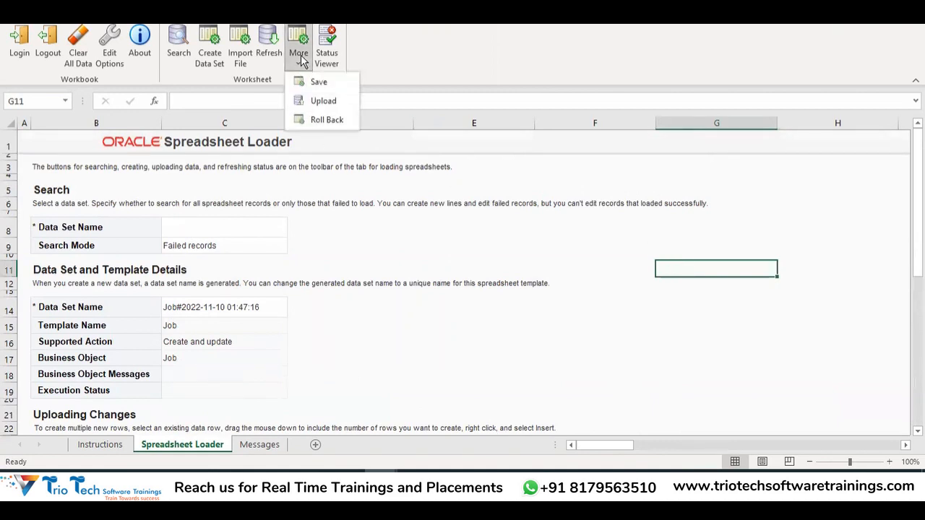
pyautogui.click(319, 84)
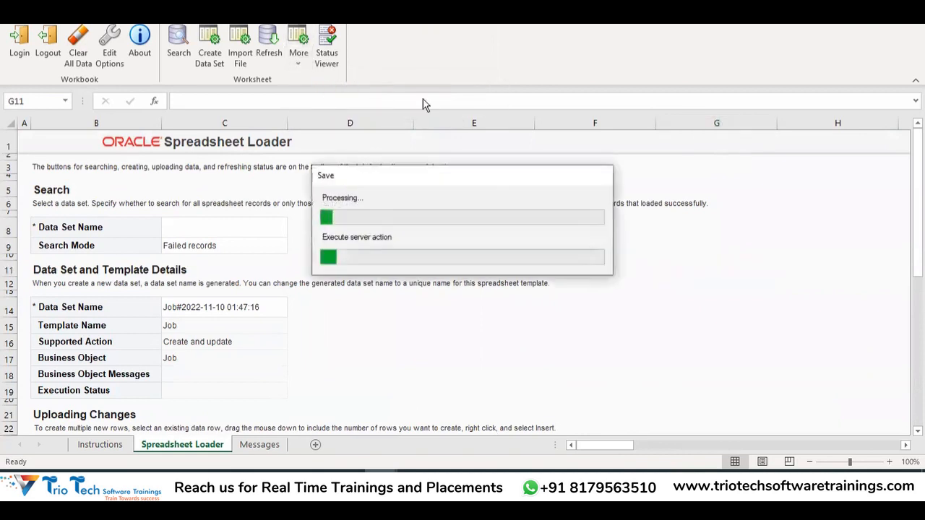
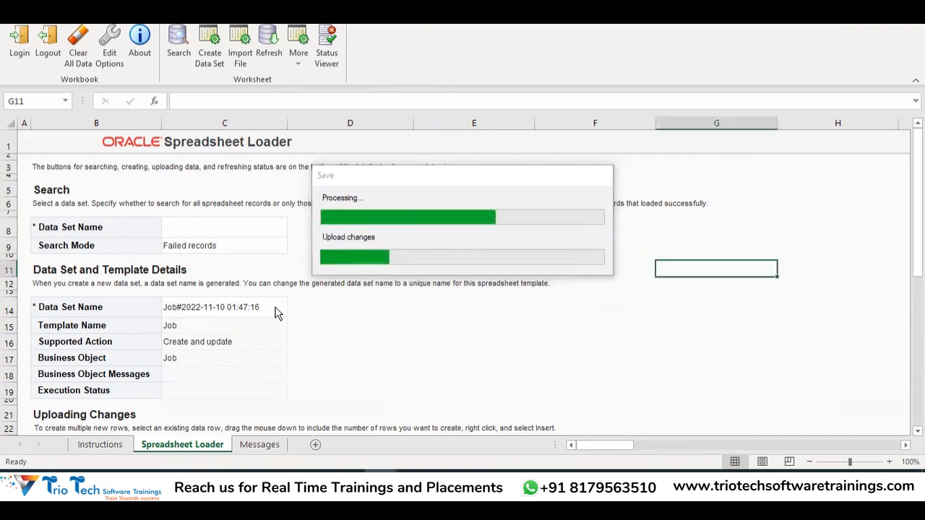
pyautogui.click(472, 246)
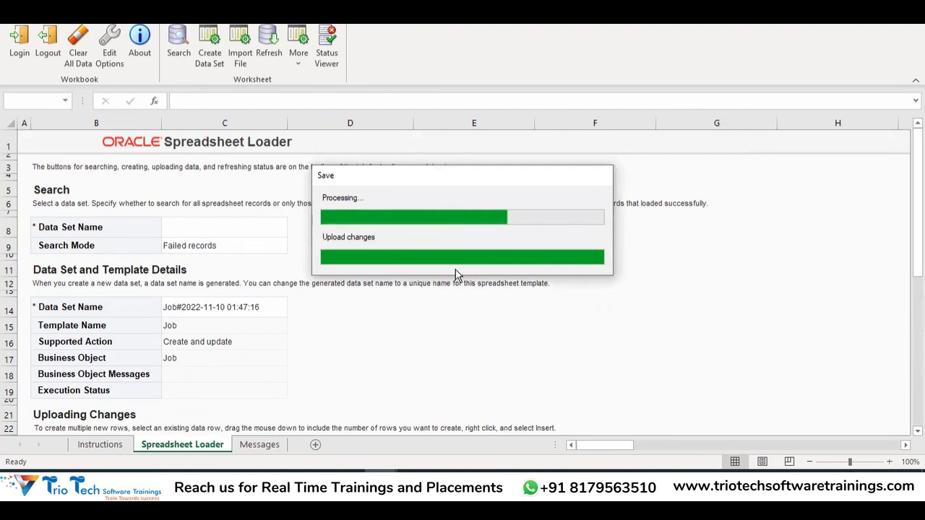
pyautogui.scroll(-4, 470, 257)
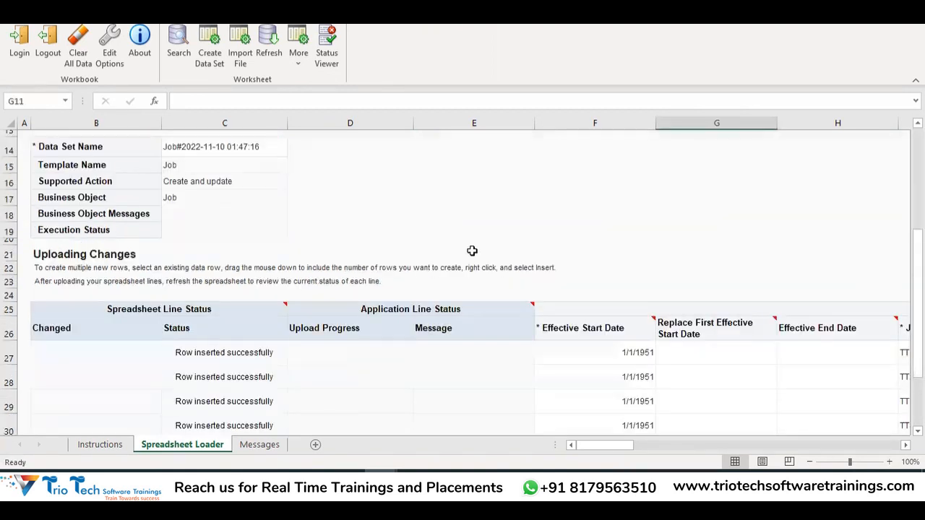
pyautogui.scroll(-3, 260, 290)
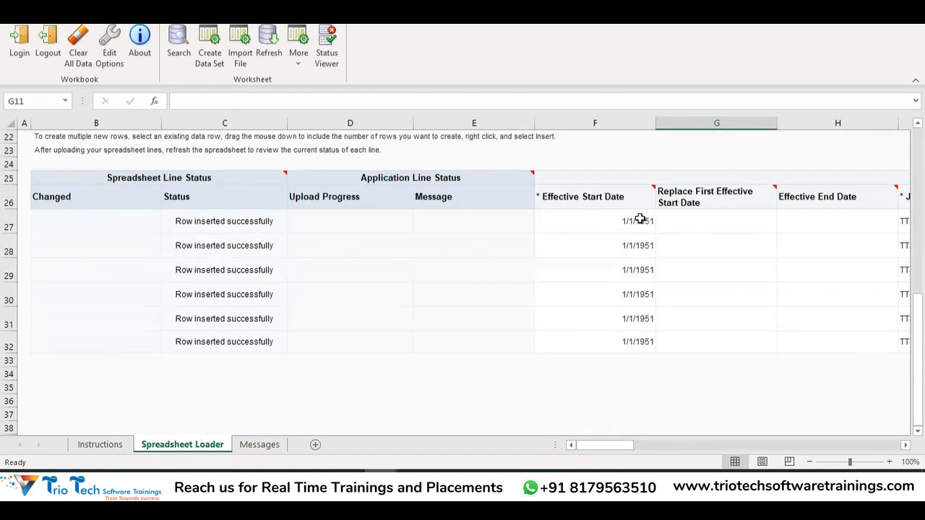
# Compare the saved rows' start date, job code, set code and name with the browser's Create Job basic details, and return to the line statuses
pyautogui.click(600, 224)
pyautogui.press('Tab')
pyautogui.press('Tab')
pyautogui.press('Tab')
pyautogui.press('Tab')
pyautogui.press('Tab')
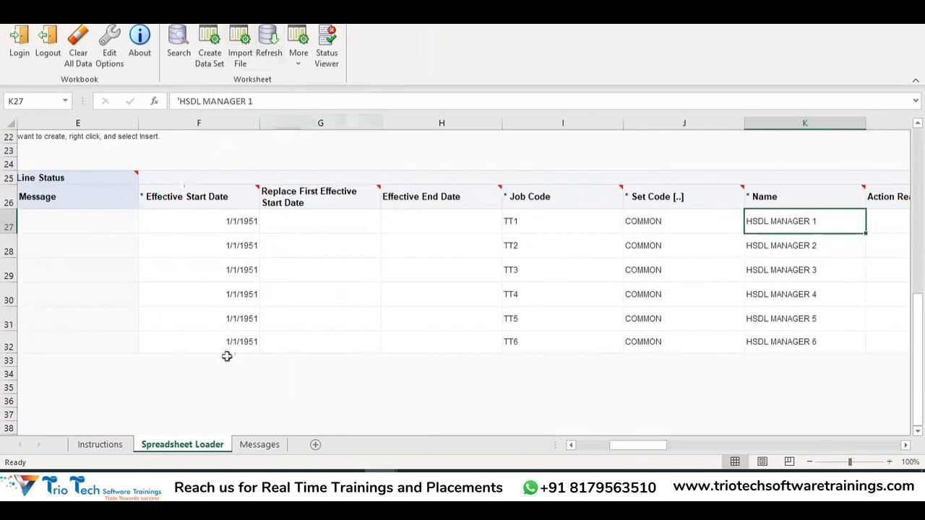
pyautogui.click(215, 483)
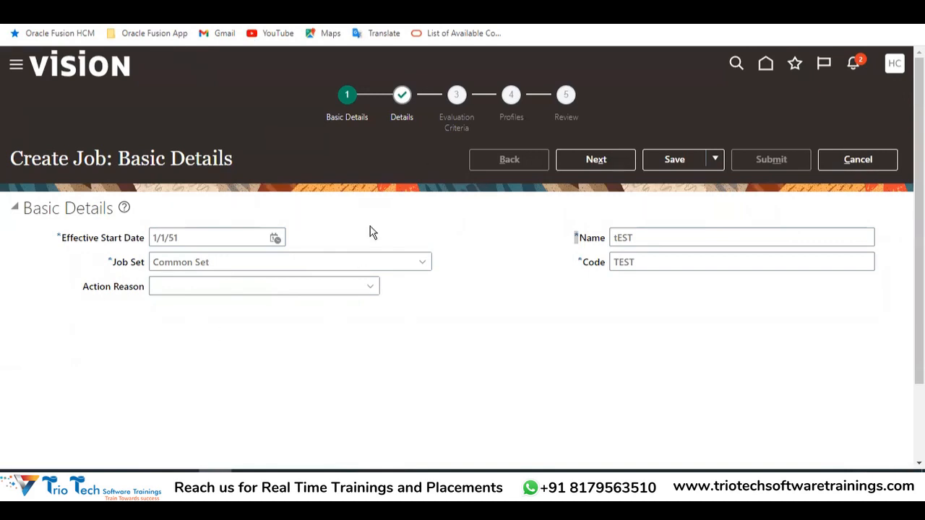
pyautogui.click(221, 257)
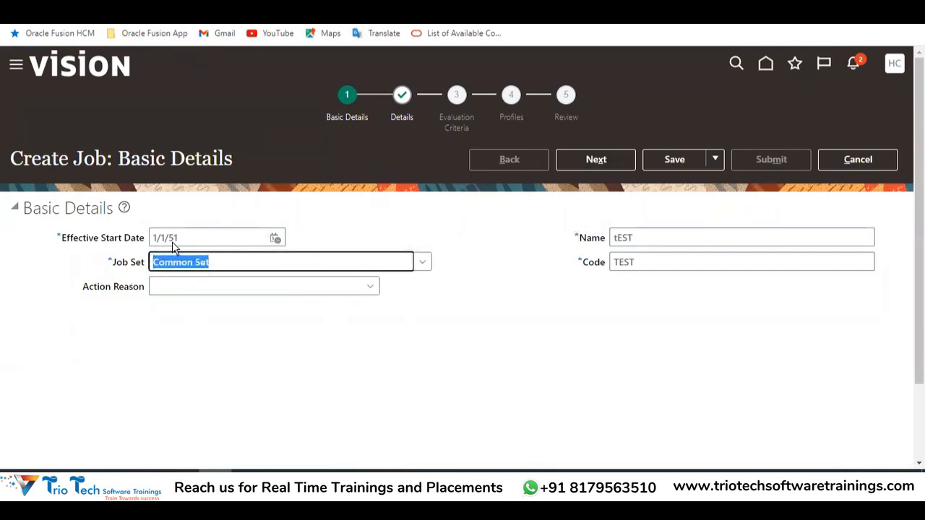
pyautogui.hotkey('alt', 'Tab')
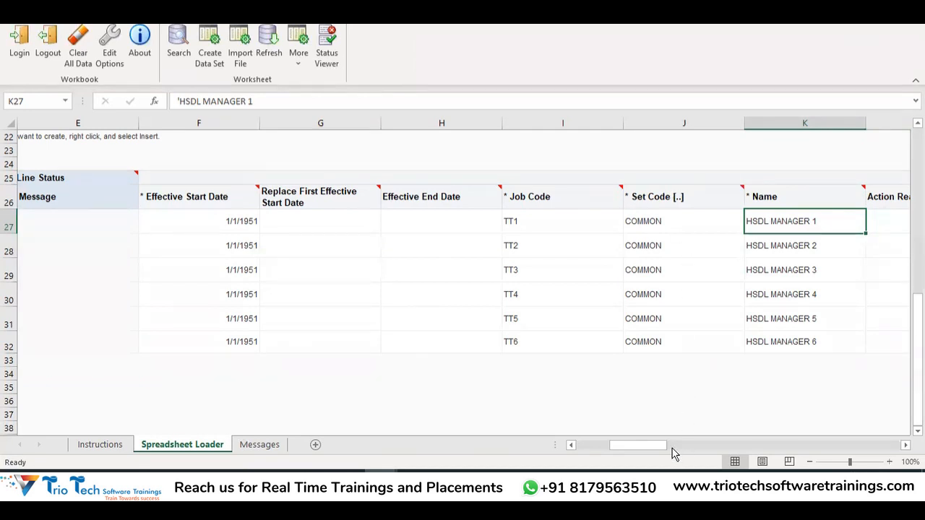
pyautogui.moveTo(660, 446); pyautogui.dragTo(605, 448)
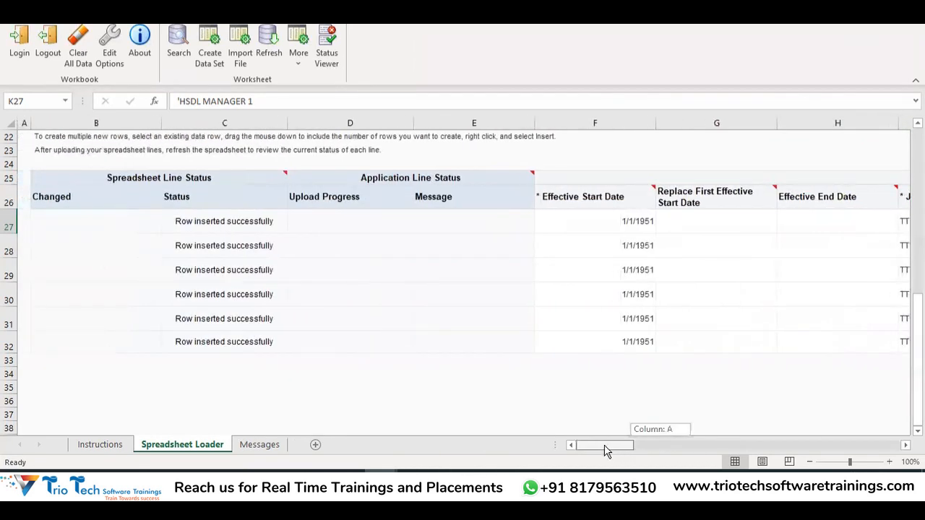
# Upload the saved job data set to the application and acknowledge the import and load request
pyautogui.scroll(7, 339, 221)
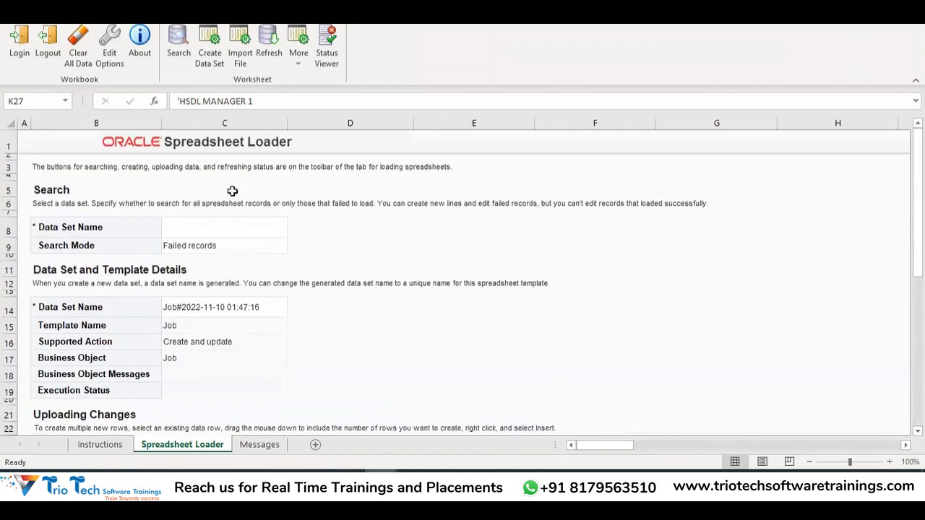
pyautogui.scroll(-6, 449, 240)
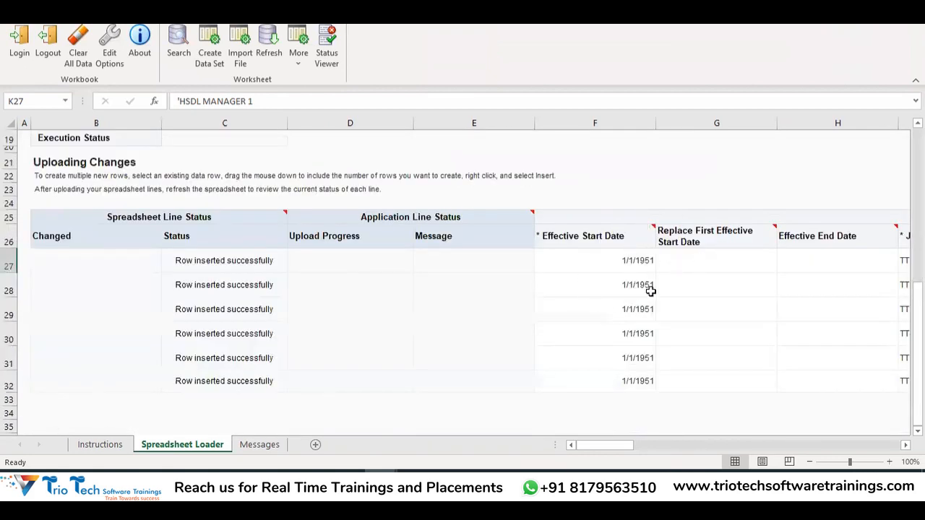
pyautogui.moveTo(620, 450); pyautogui.dragTo(598, 443)
pyautogui.scroll(4, 534, 286)
pyautogui.click(709, 201)
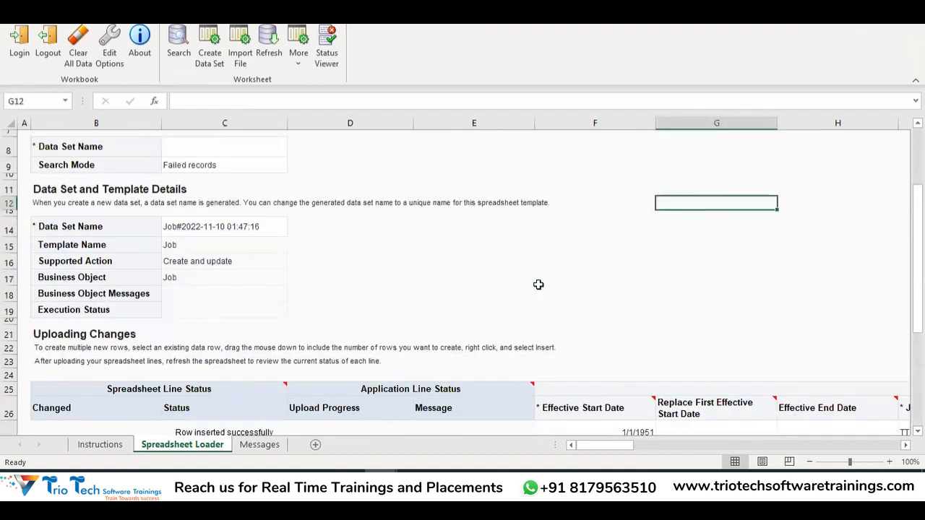
pyautogui.scroll(2, 537, 285)
pyautogui.click(298, 56)
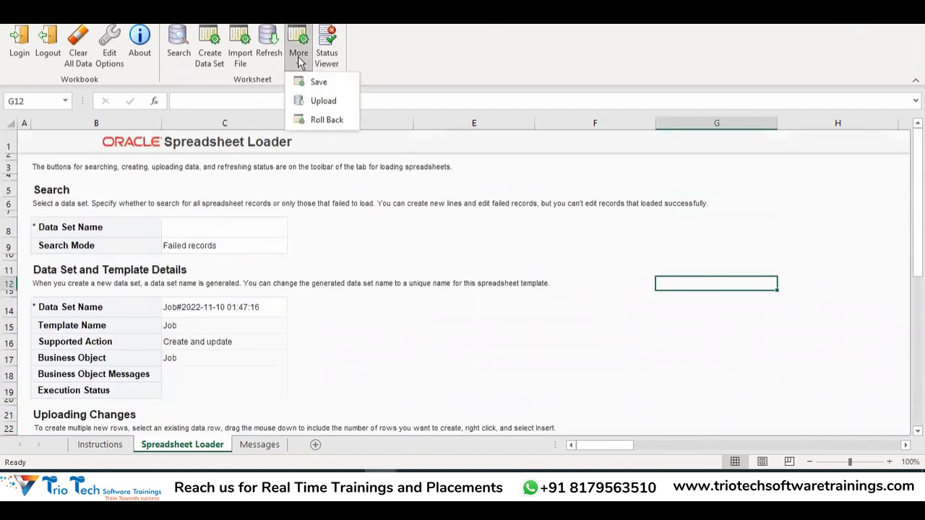
pyautogui.click(323, 101)
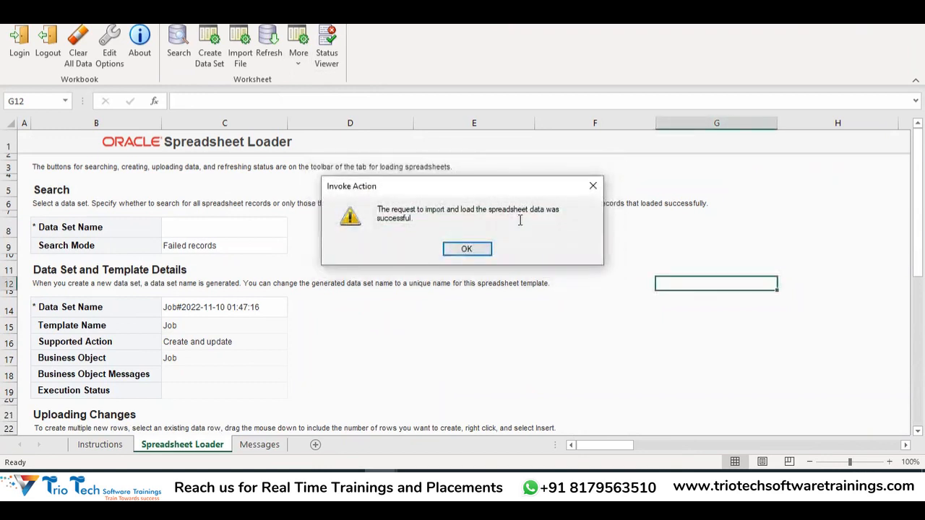
pyautogui.click(468, 248)
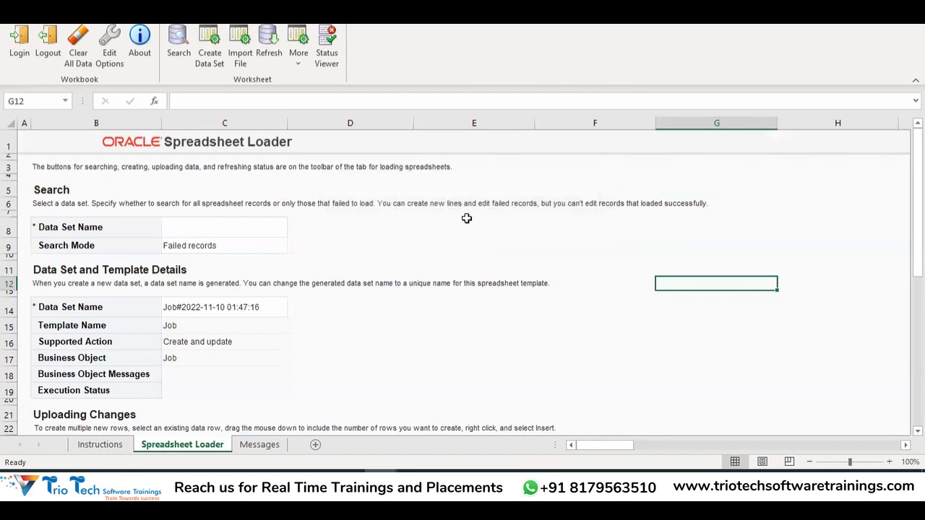
# Refresh the worksheet repeatedly until the Upload Progress and Execution Status of the job load are final
pyautogui.scroll(-2, 358, 191)
pyautogui.scroll(-3, 358, 190)
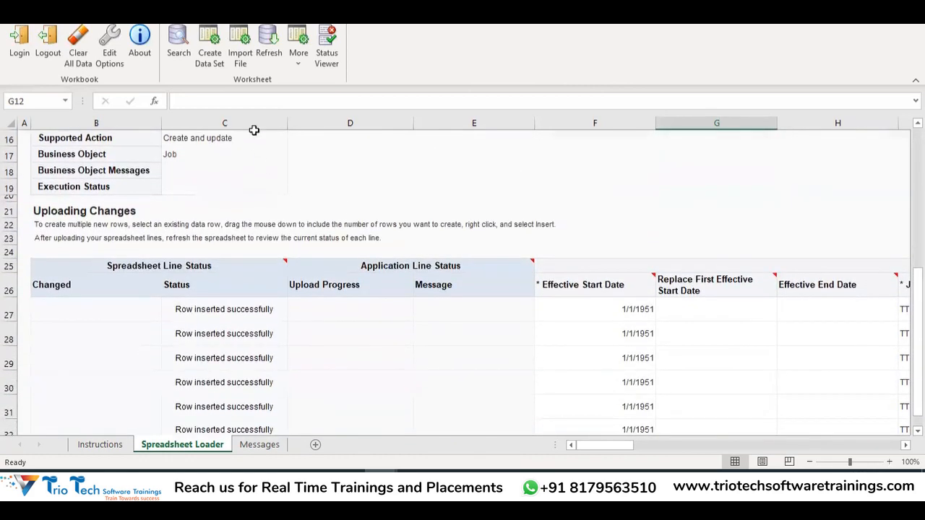
pyautogui.click(266, 54)
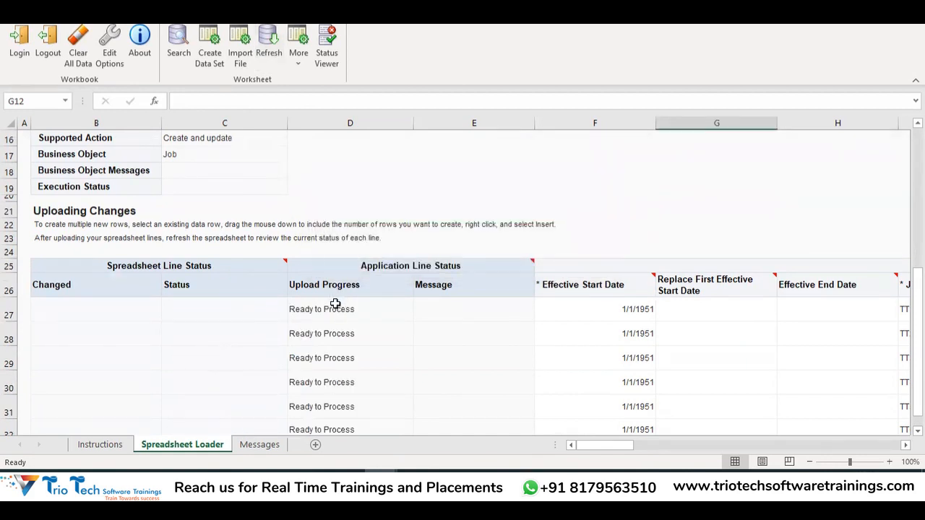
pyautogui.click(270, 54)
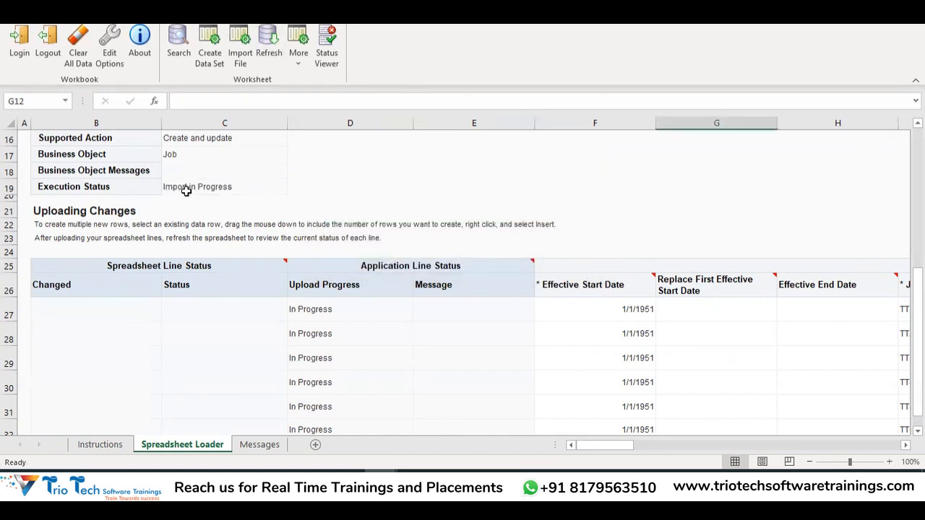
pyautogui.click(268, 59)
pyautogui.click(268, 42)
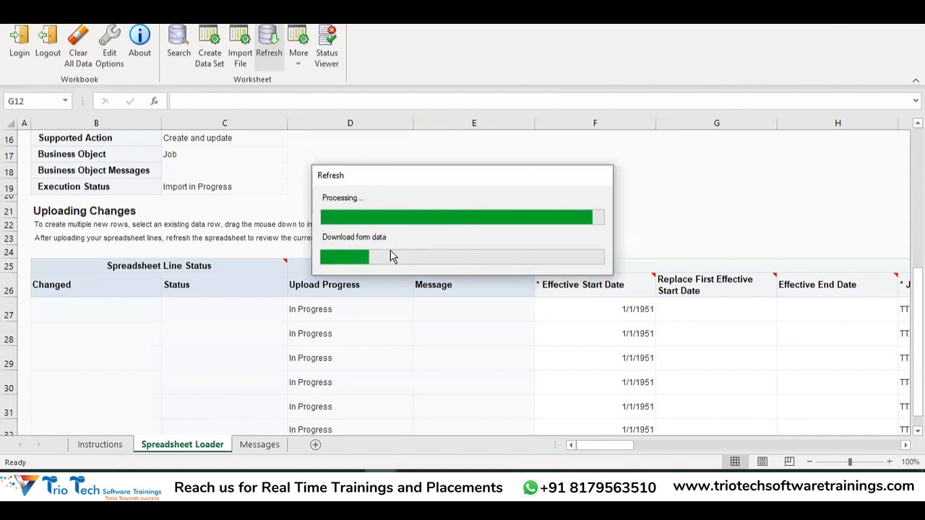
pyautogui.click(273, 44)
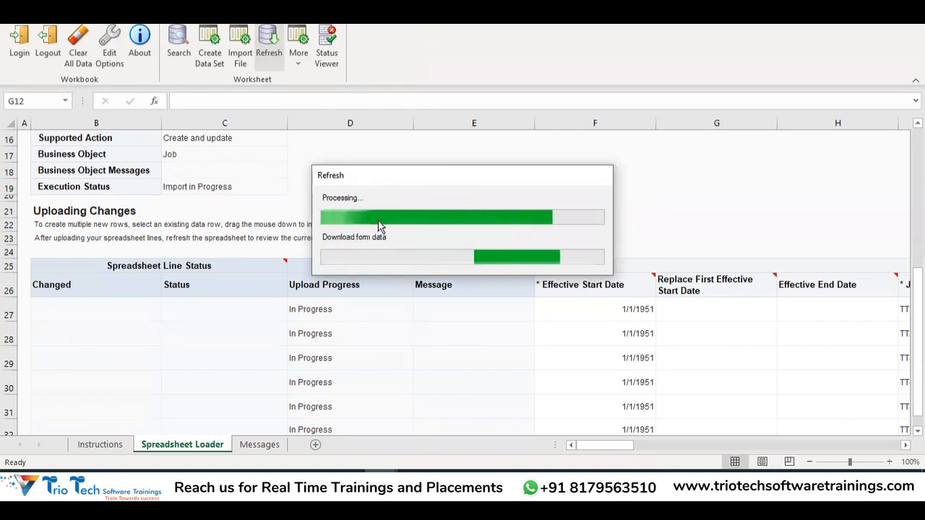
pyautogui.click(269, 54)
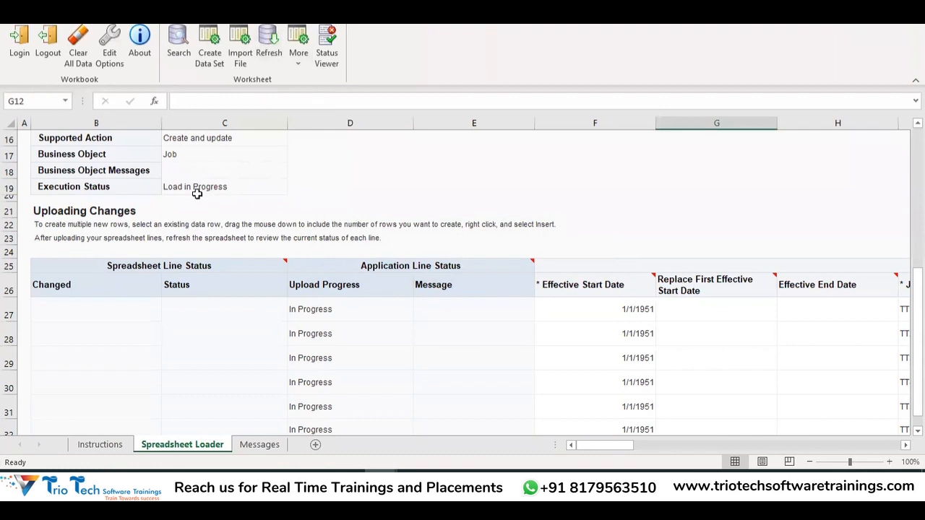
pyautogui.click(269, 45)
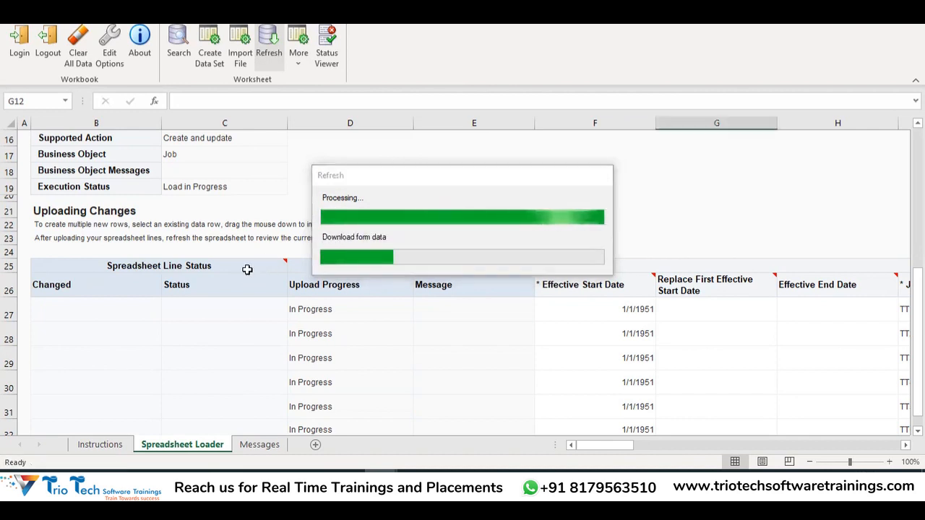
pyautogui.scroll(1, 247, 270)
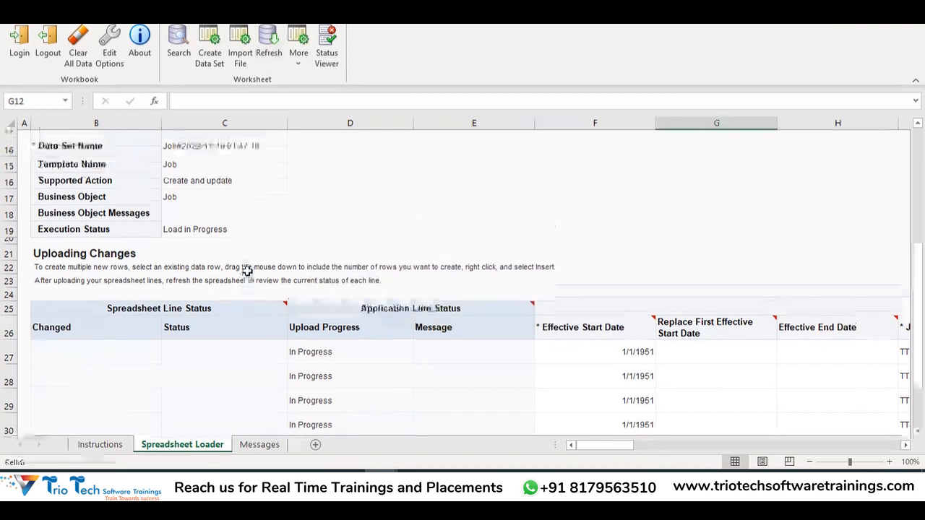
pyautogui.click(267, 65)
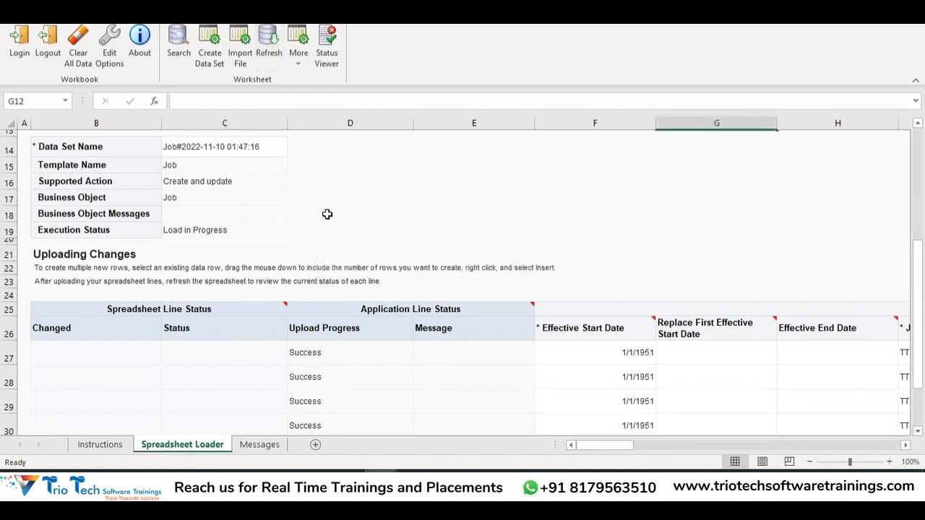
pyautogui.click(267, 62)
# Check the Execution Status, the Upload Progress of all six rows and the columns of the loaded jobs
pyautogui.scroll(-1, 563, 229)
pyautogui.click(223, 192)
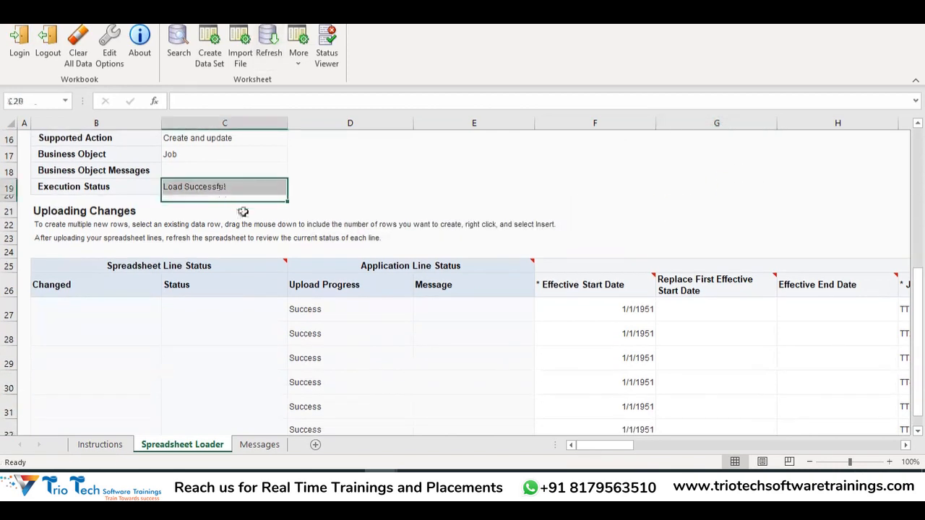
pyautogui.moveTo(316, 304); pyautogui.dragTo(320, 411)
pyautogui.scroll(-2, 605, 405)
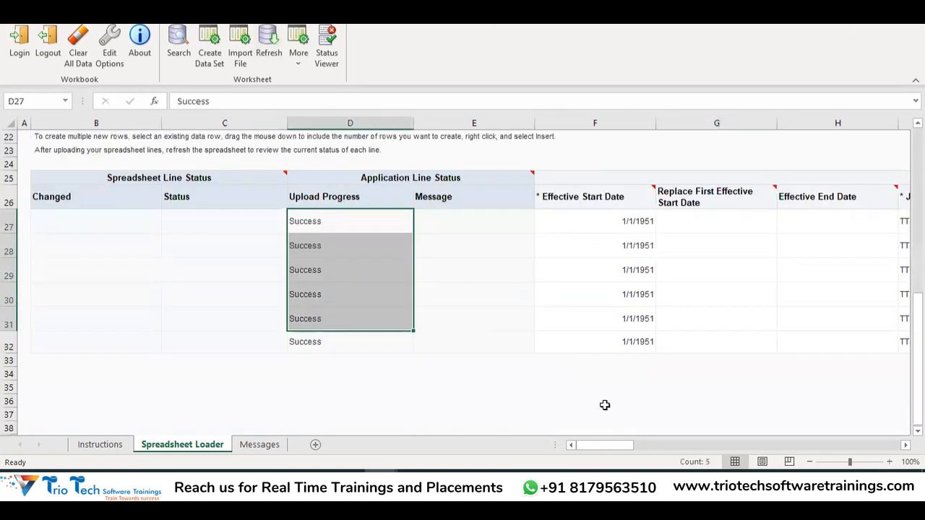
pyautogui.scroll(5, 569, 345)
pyautogui.scroll(-3, 614, 355)
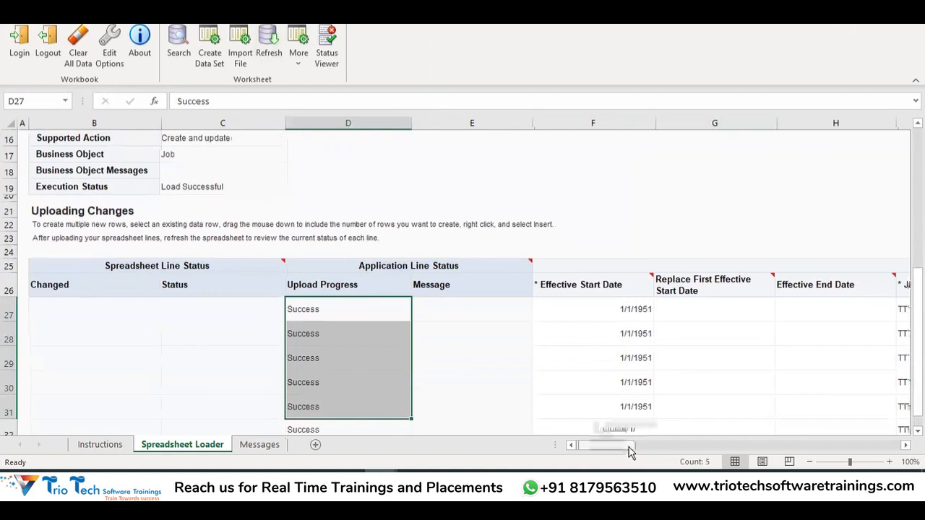
pyautogui.moveTo(627, 446); pyautogui.dragTo(672, 441)
pyautogui.scroll(-2, 579, 329)
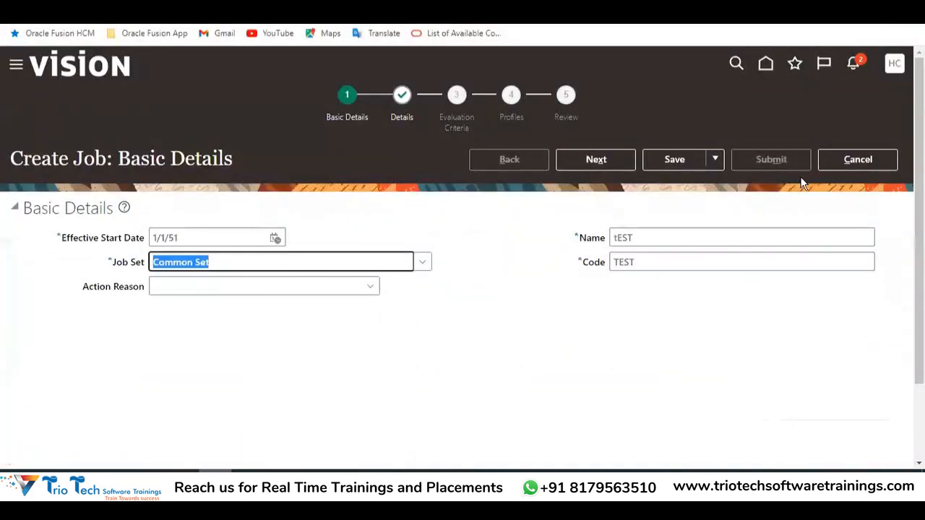
# Discard the unsaved new job and search the existing jobs by the name HSDL
pyautogui.click(861, 163)
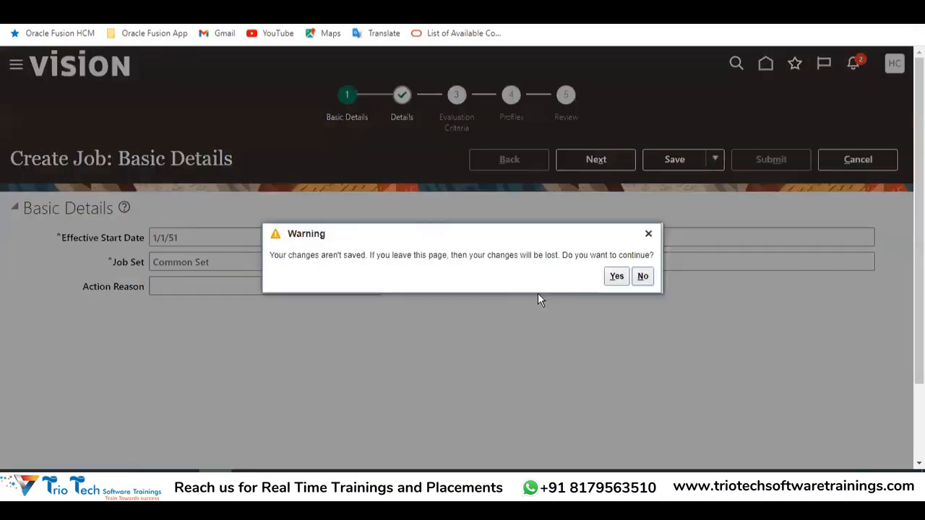
pyautogui.click(609, 278)
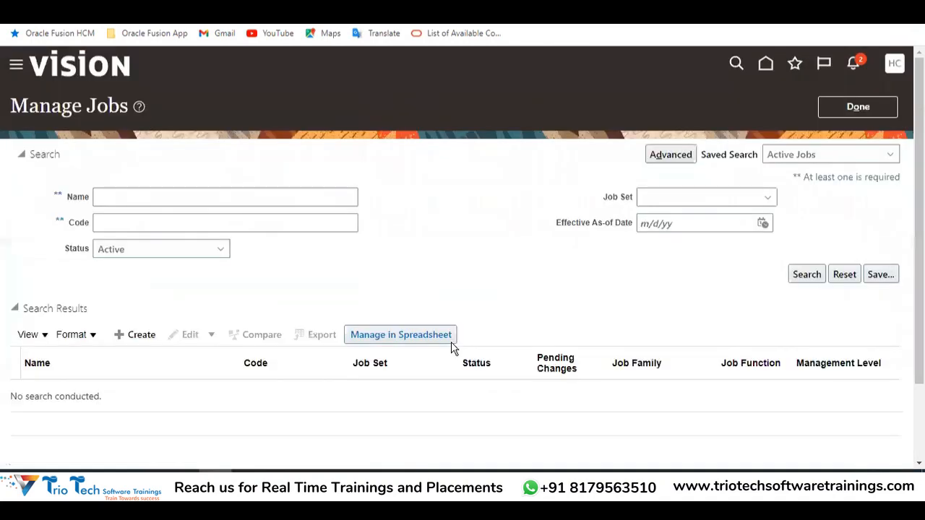
pyautogui.click(250, 198)
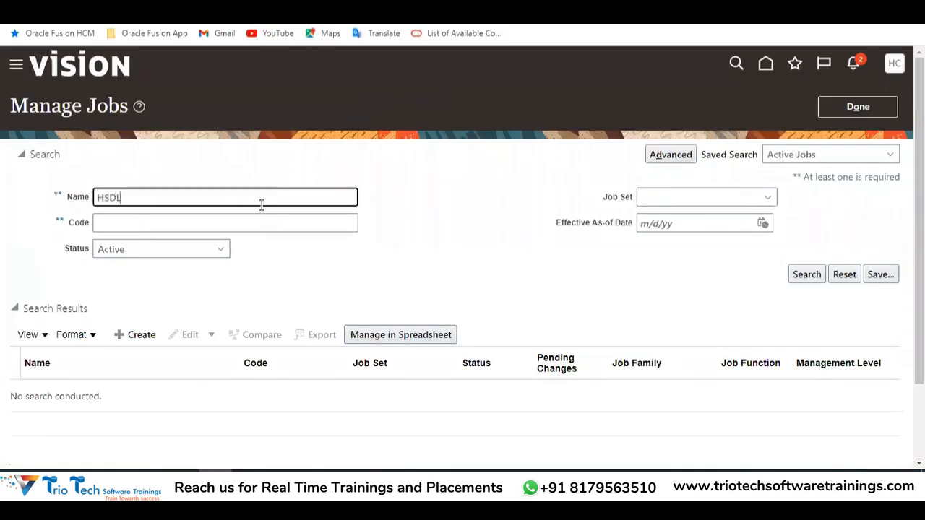
pyautogui.press('Return')
pyautogui.scroll(-1, 365, 241)
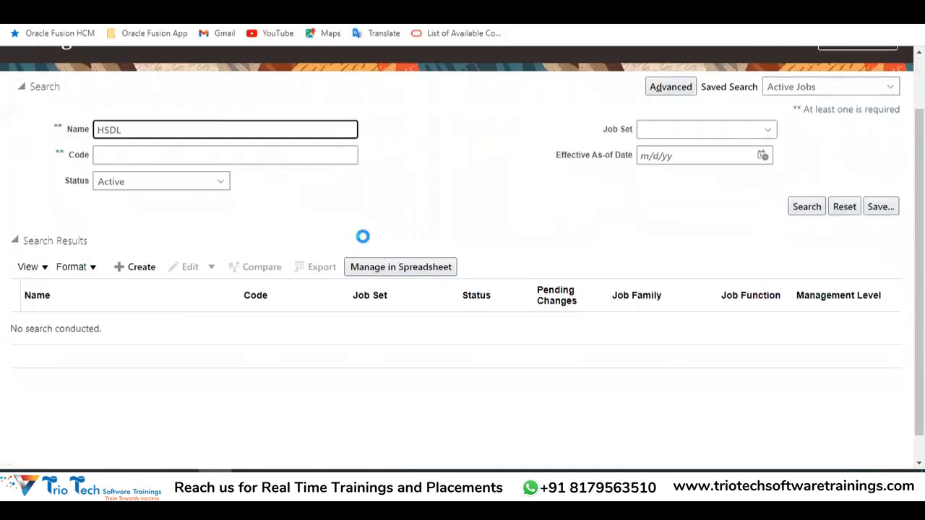
pyautogui.scroll(-1, 368, 244)
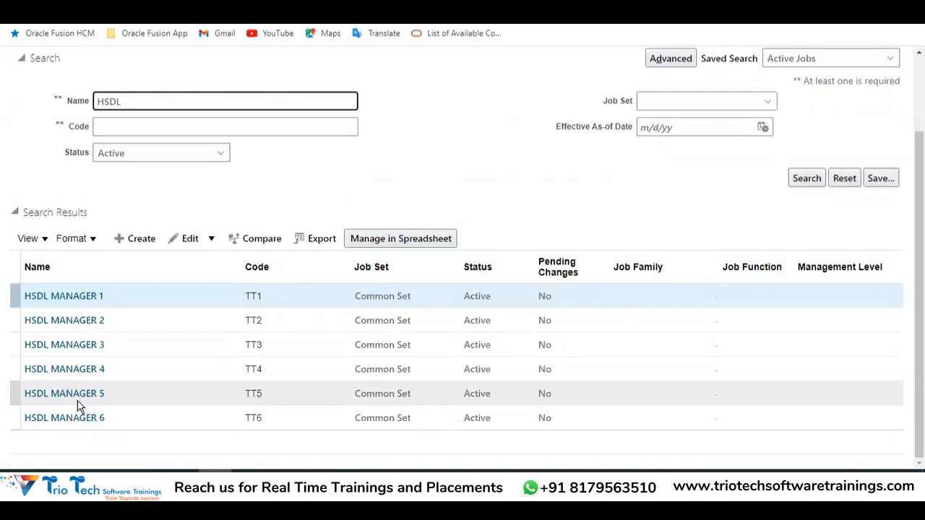
pyautogui.scroll(2, 303, 196)
pyautogui.scroll(-2, 163, 306)
# Open the HSDL MANAGER 1 job from the search results
pyautogui.click(76, 297)
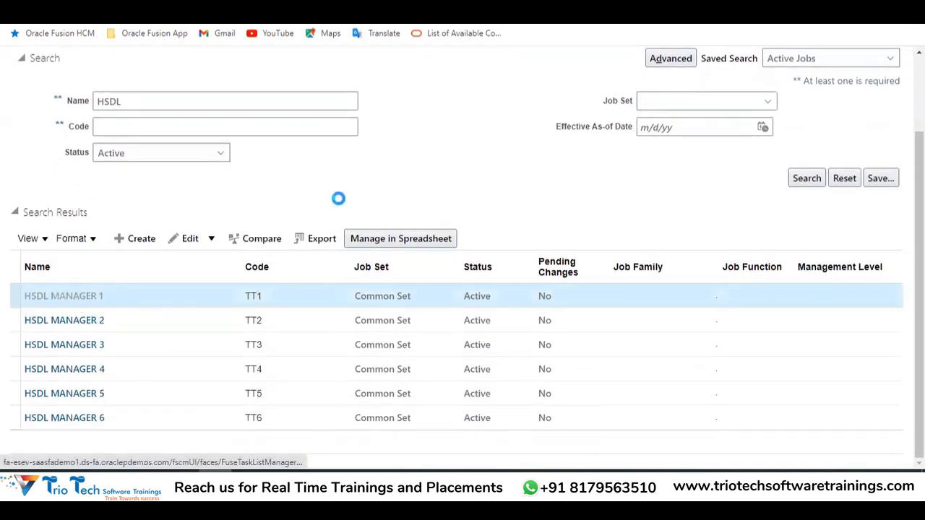
pyautogui.scroll(2, 370, 190)
pyautogui.scroll(-1, 371, 190)
pyautogui.scroll(1, 370, 190)
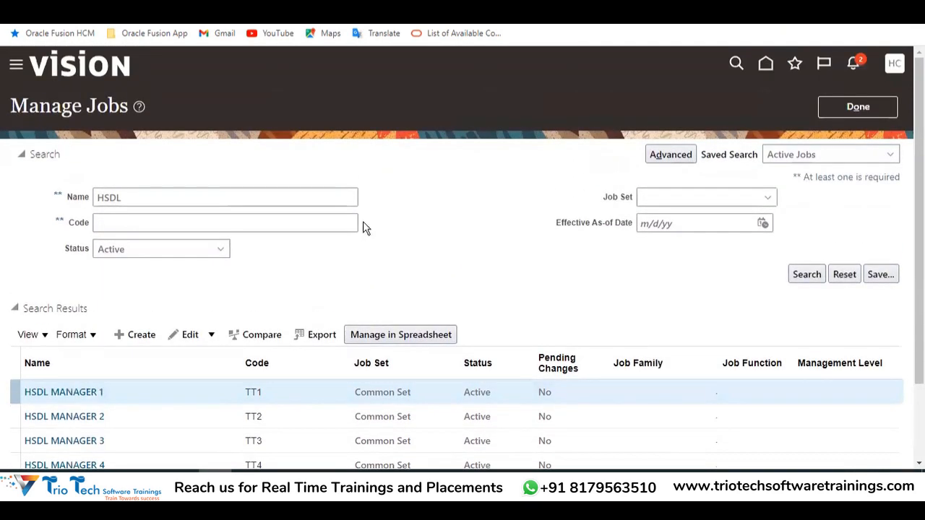
pyautogui.click(76, 392)
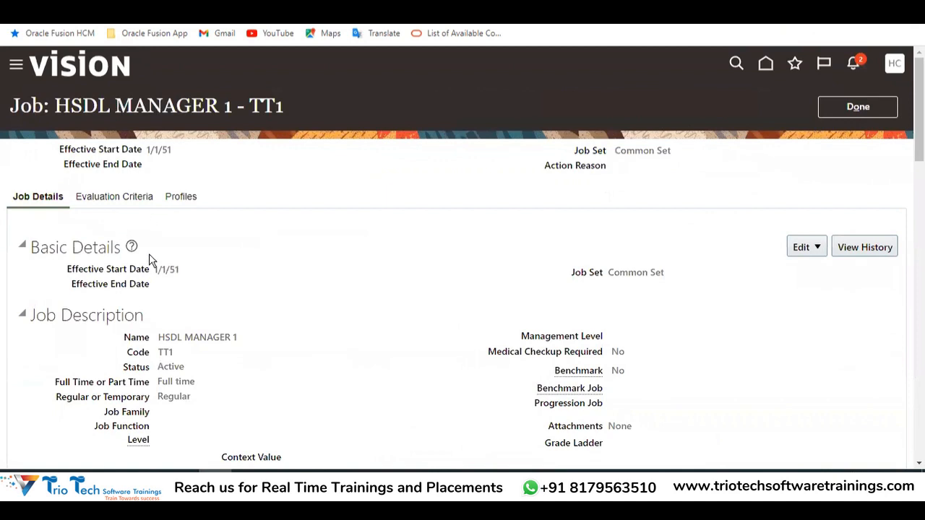
# Review the job's start date, job set, name, code, status, full-time and regular settings, and return to the job list
pyautogui.moveTo(154, 269); pyautogui.dragTo(182, 269)
pyautogui.moveTo(610, 271); pyautogui.dragTo(654, 273)
pyautogui.moveTo(165, 337); pyautogui.dragTo(231, 337)
pyautogui.scroll(-3, 213, 346)
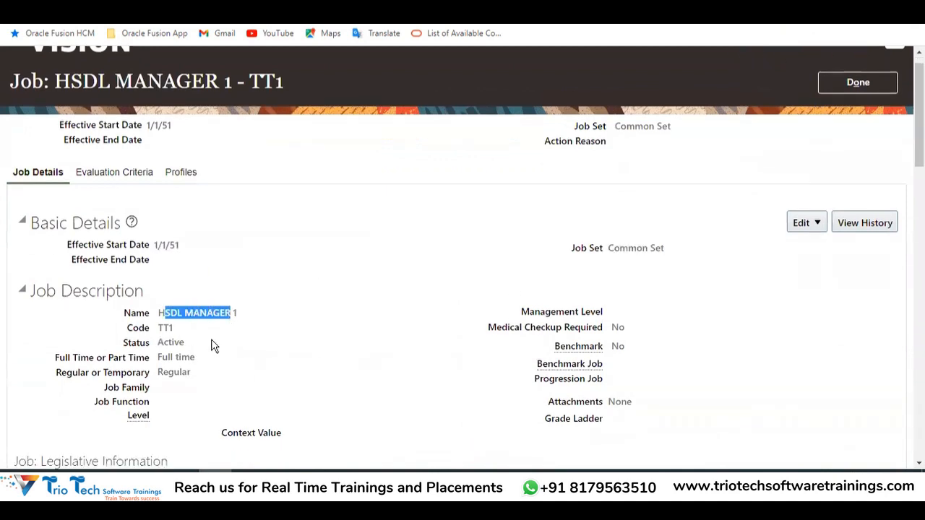
pyautogui.doubleClick(165, 217)
pyautogui.doubleClick(169, 231)
pyautogui.doubleClick(166, 247)
pyautogui.doubleClick(168, 261)
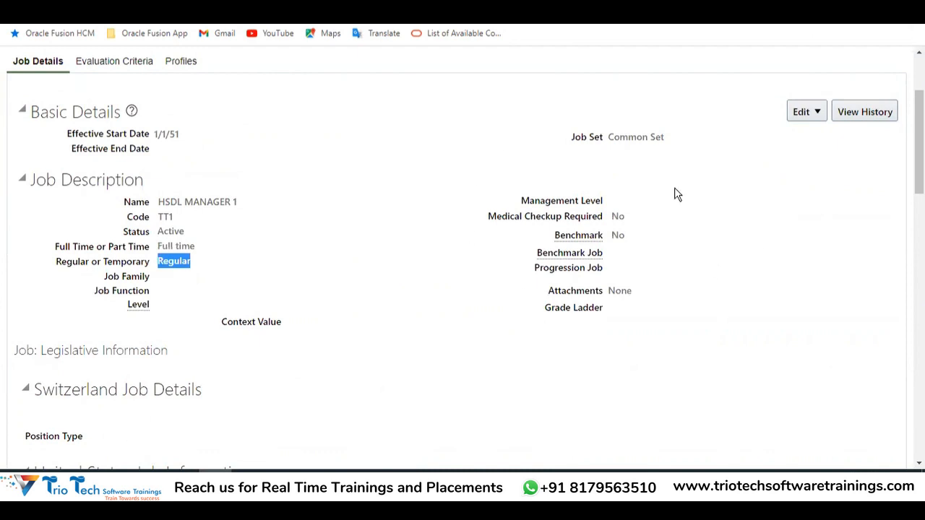
pyautogui.scroll(3, 434, 293)
pyautogui.click(853, 109)
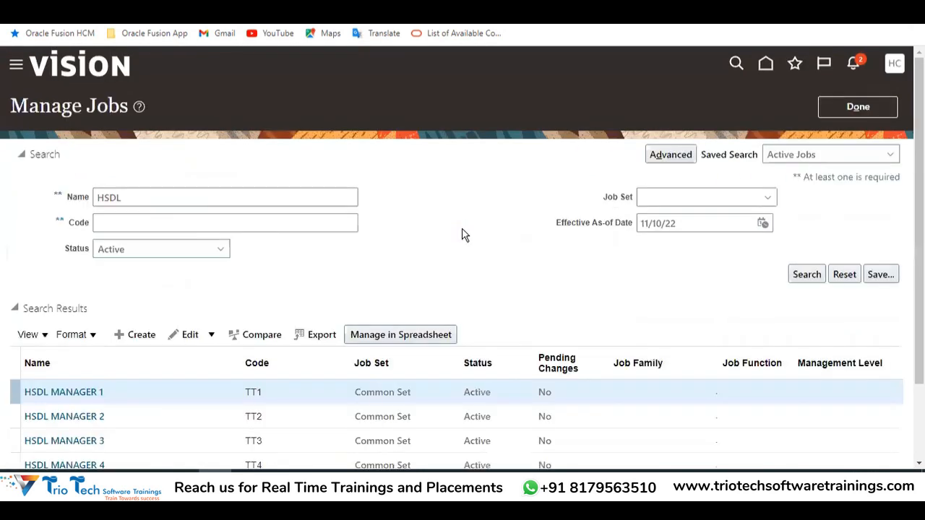
# Switch to the Excel Spreadsheet Loader workbook and examine the data set details and the header row of the upload table
pyautogui.click(397, 336)
pyautogui.click(424, 440)
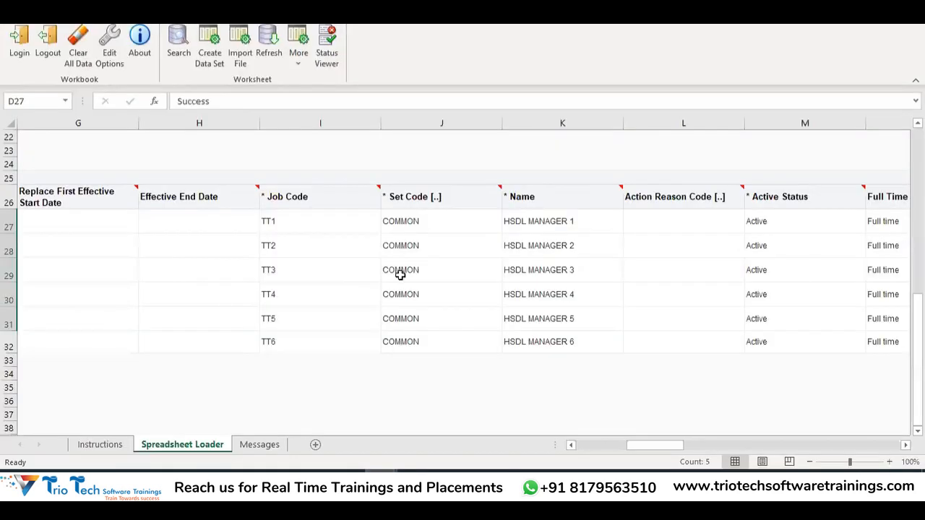
pyautogui.moveTo(661, 446); pyautogui.dragTo(583, 444)
pyautogui.scroll(5, 528, 258)
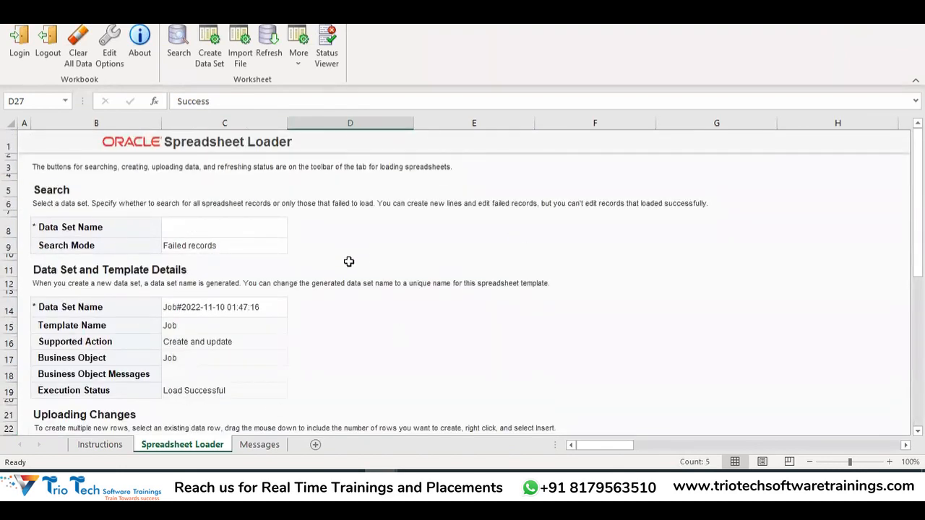
pyautogui.scroll(-6, 348, 262)
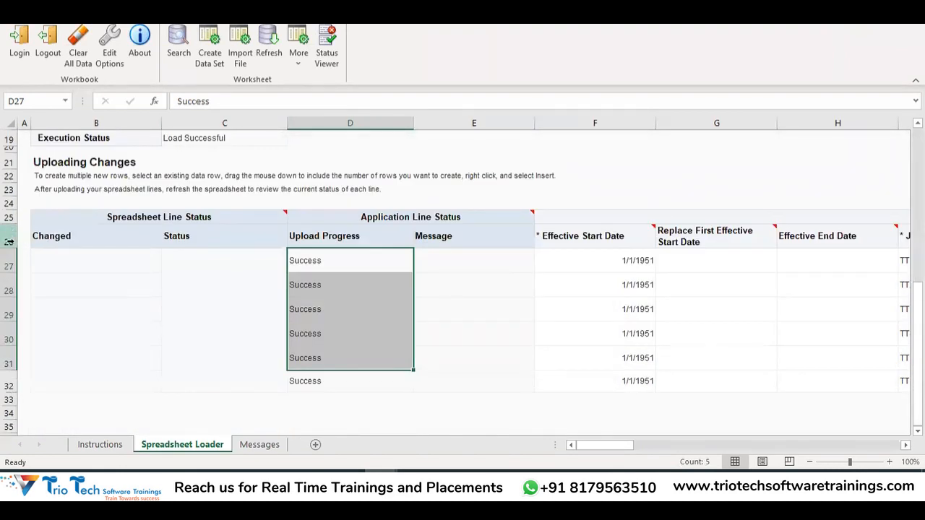
pyautogui.click(7, 241)
pyautogui.scroll(6, 366, 167)
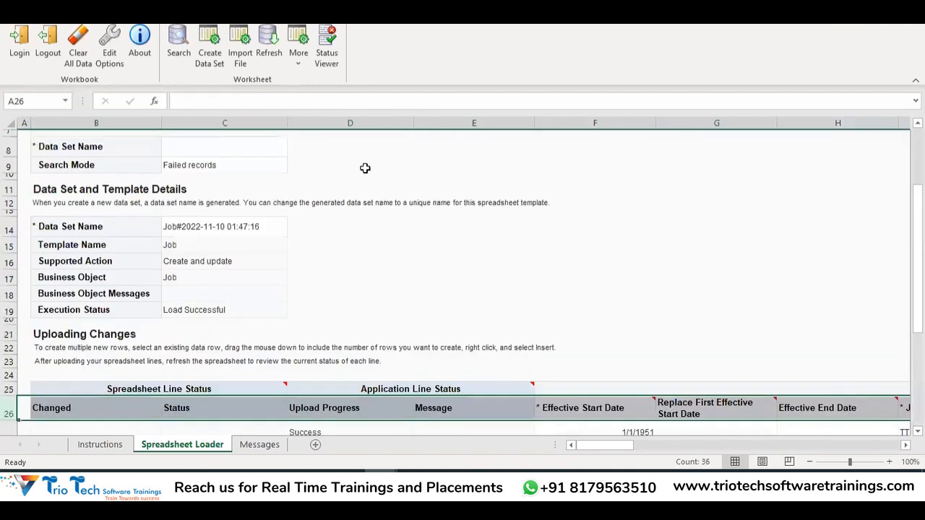
pyautogui.scroll(-5, 370, 187)
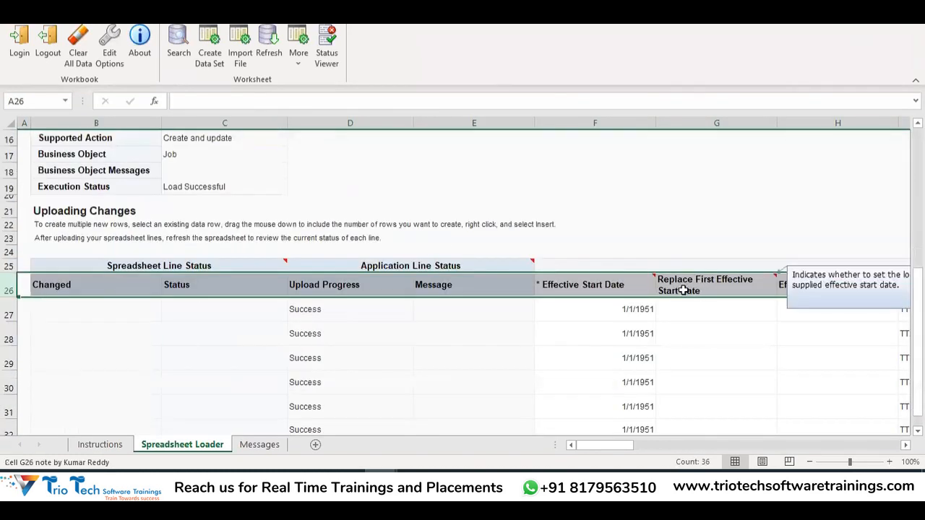
# Review the upload table's column headings from Effective Start Date through Regular or Temporary, and return to the first column
pyautogui.click(574, 283)
pyautogui.click(717, 290)
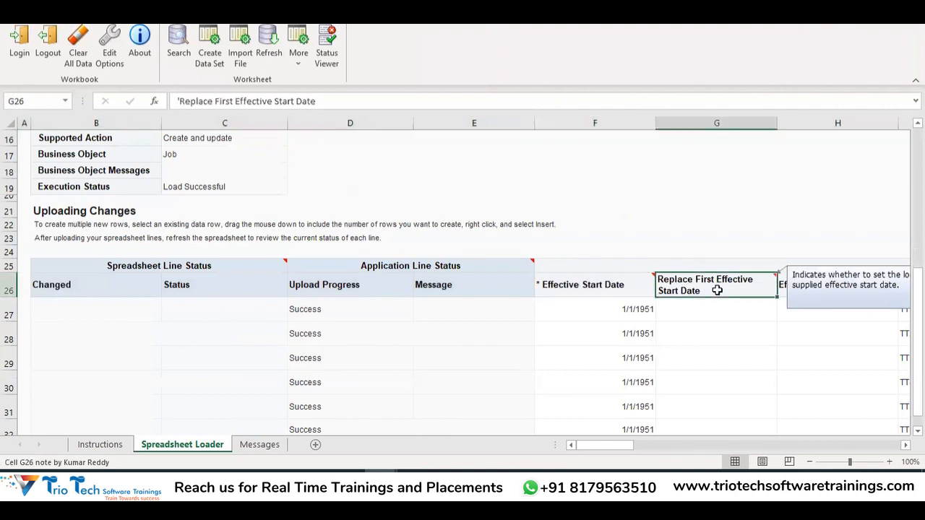
pyautogui.press('Right')
pyautogui.press('Right')
pyautogui.press('Right')
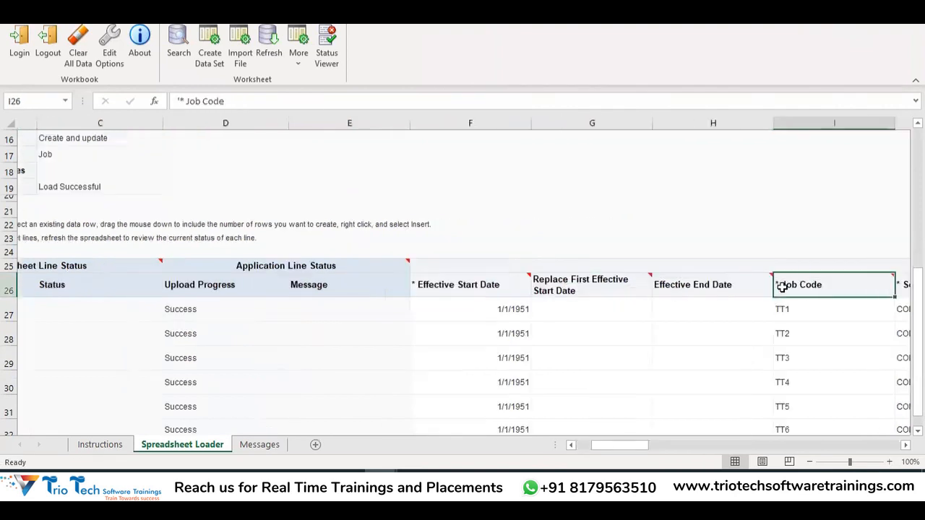
pyautogui.press('Right')
pyautogui.press('Right')
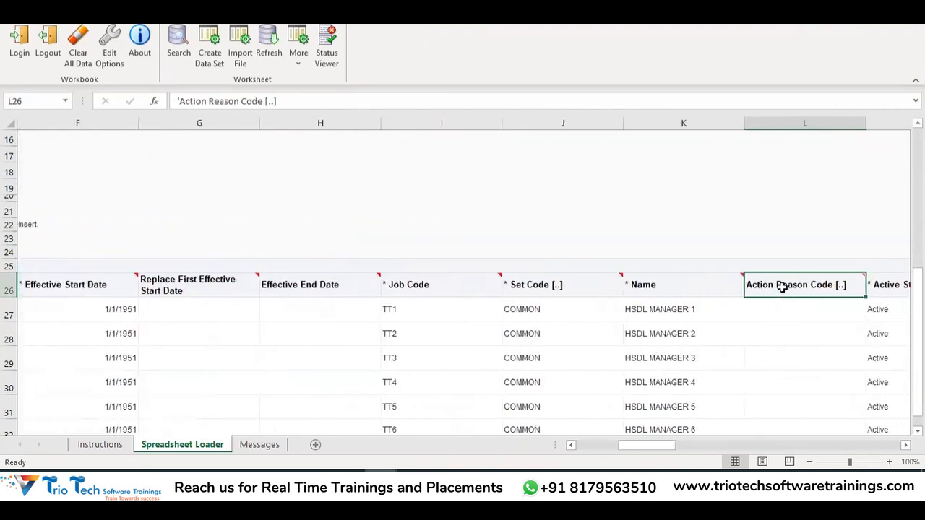
pyautogui.press('Right')
pyautogui.press('Right')
pyautogui.press('Right')
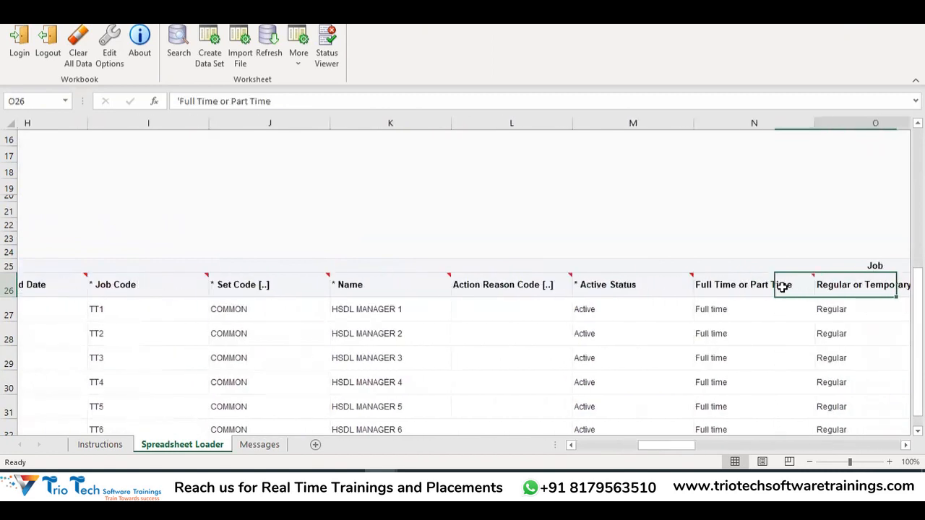
pyautogui.press('Left')
pyautogui.press('Left')
pyautogui.press('Left')
pyautogui.press('Left')
pyautogui.press('Left')
pyautogui.press('Left')
pyautogui.press('Left')
pyautogui.press('Left')
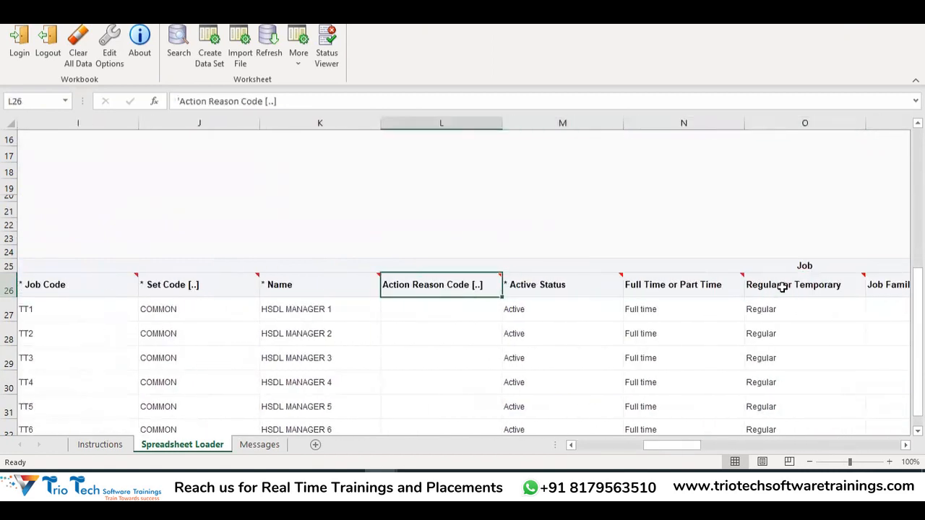
pyautogui.press('Left')
pyautogui.press('Left')
pyautogui.press('Left')
pyautogui.press('Left')
pyautogui.press('Left')
pyautogui.press('Left')
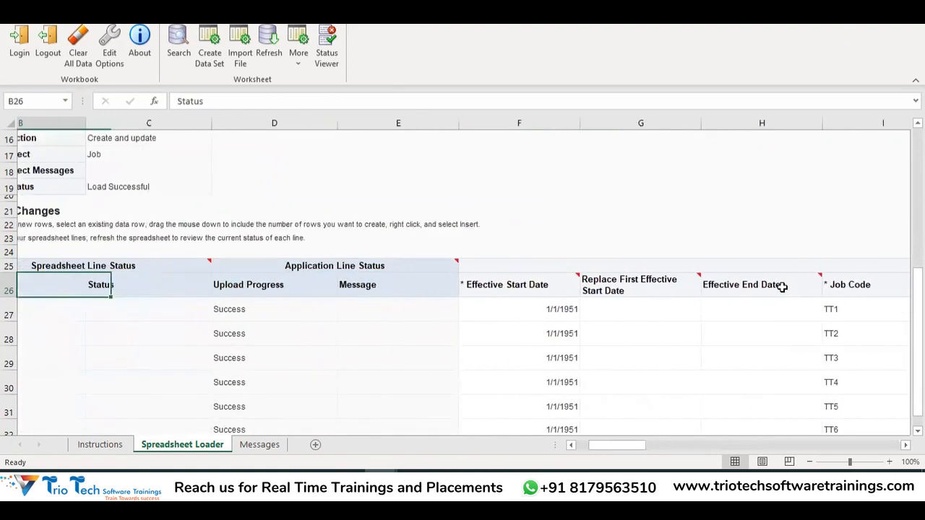
# Examine the template's structure by comparing the data set section, header rows 25 and 26, and the job data rows
pyautogui.scroll(5, 393, 206)
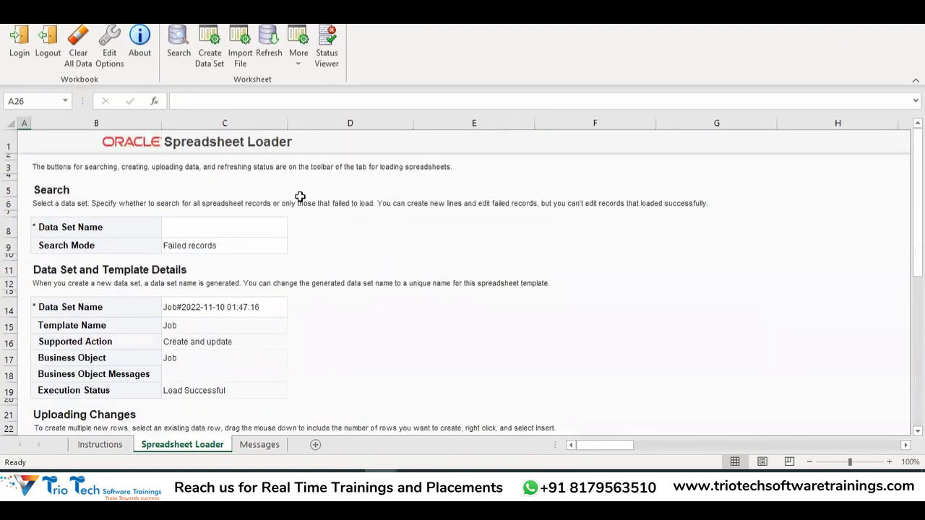
pyautogui.scroll(-6, 363, 256)
pyautogui.scroll(-1, 383, 273)
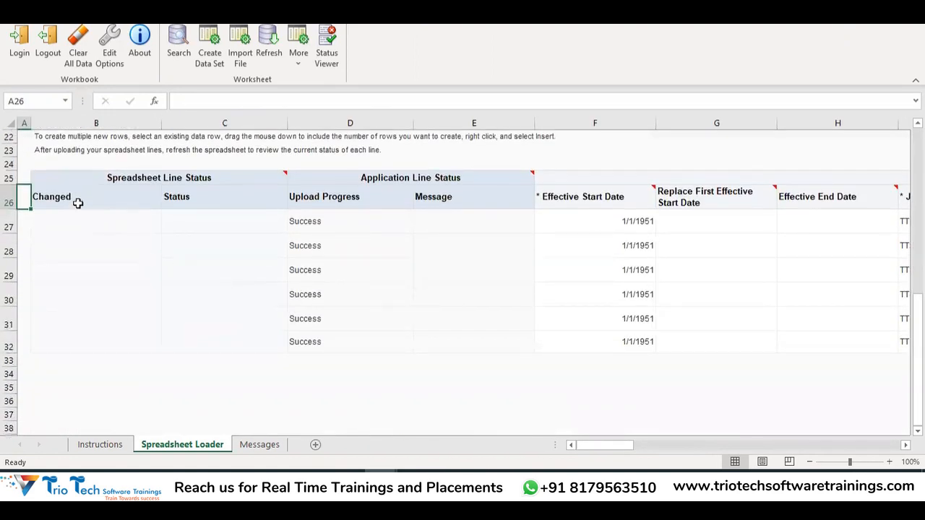
pyautogui.click(10, 202)
pyautogui.scroll(7, 295, 150)
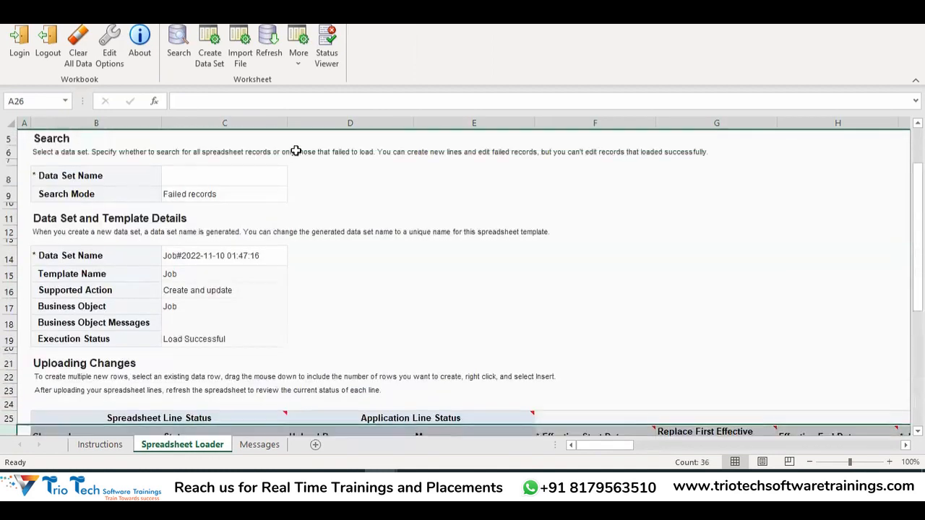
pyautogui.scroll(-6, 286, 263)
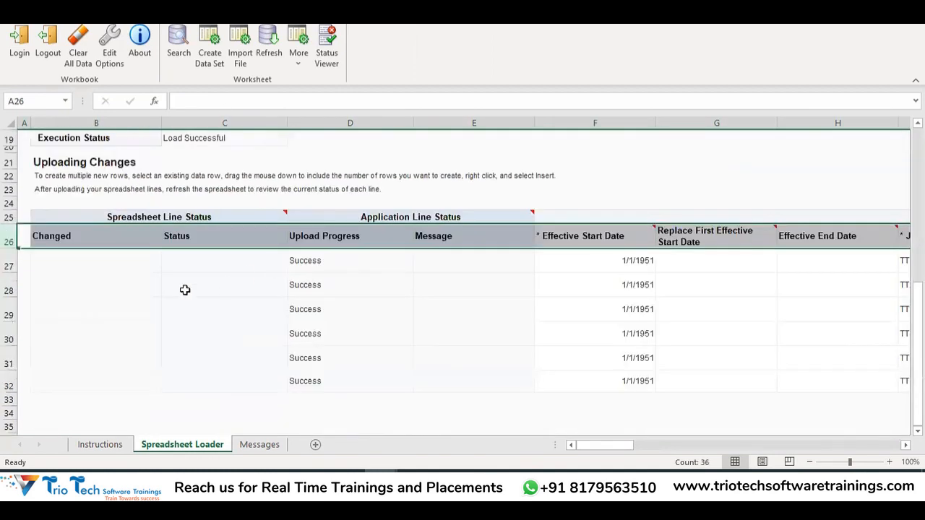
pyautogui.moveTo(8, 216); pyautogui.dragTo(10, 232)
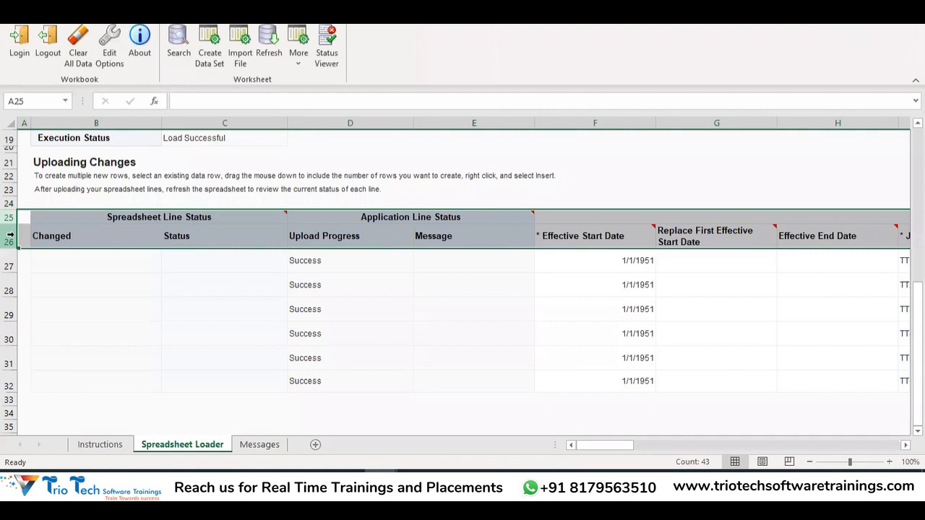
pyautogui.scroll(6, 328, 304)
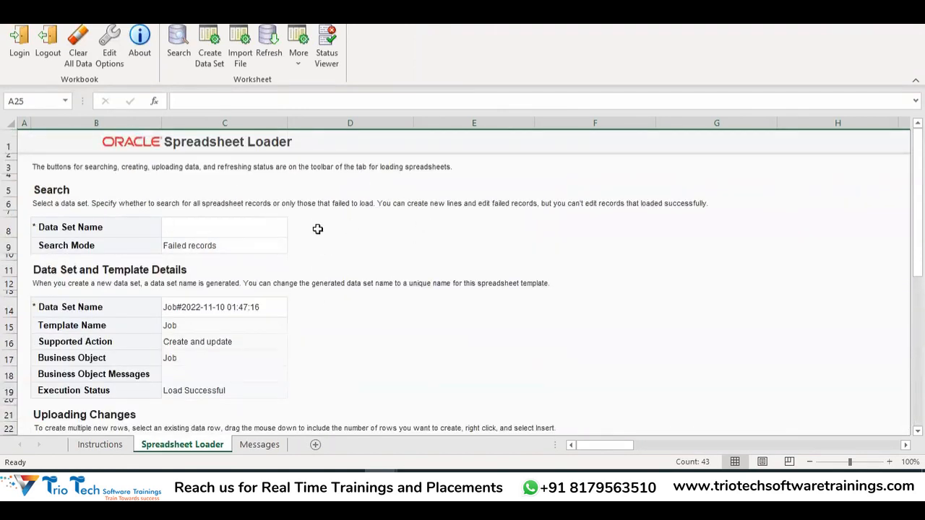
pyautogui.scroll(-8, 317, 229)
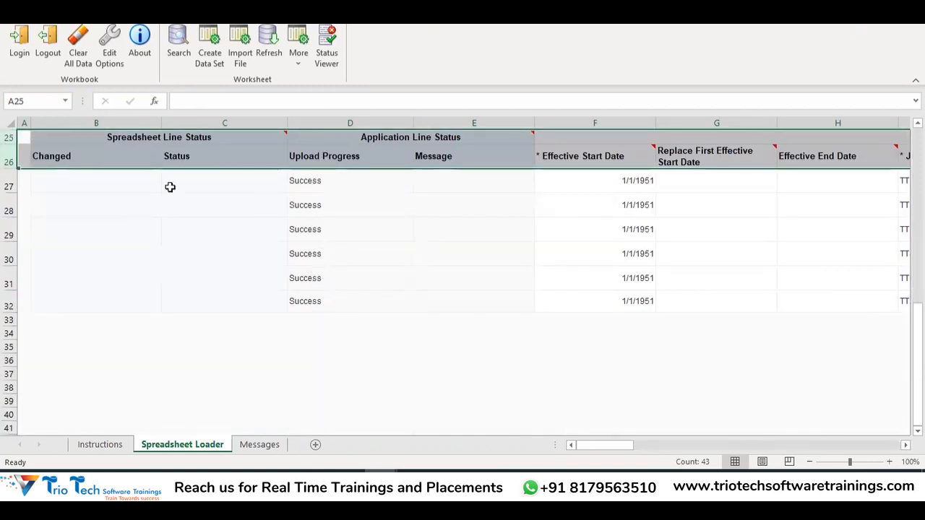
pyautogui.moveTo(9, 185); pyautogui.dragTo(9, 361)
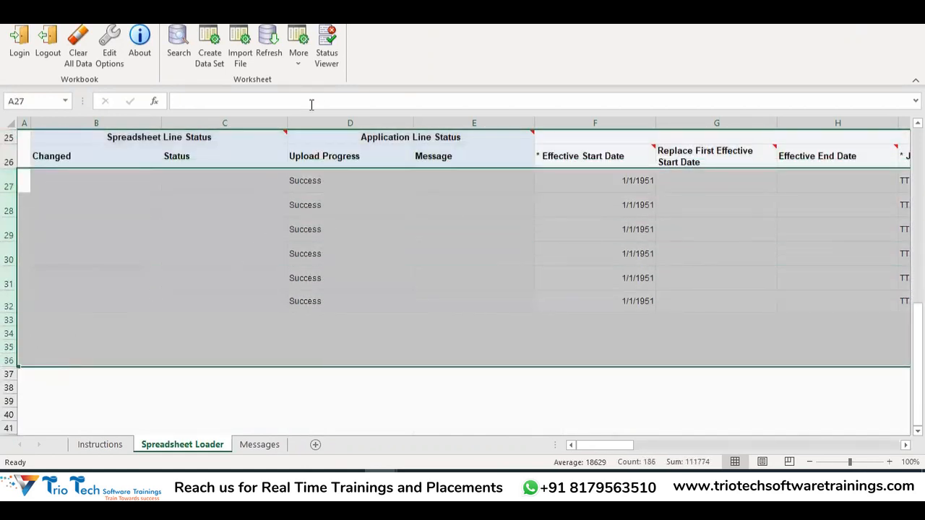
pyautogui.click(489, 259)
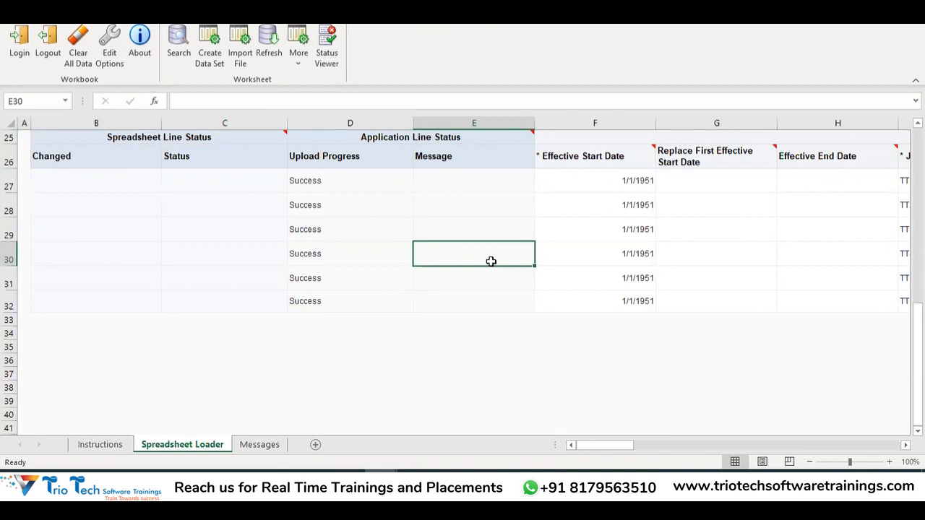
# Review the six job lines' effective start dates, job codes, set codes and names in the upload table
pyautogui.scroll(8, 483, 294)
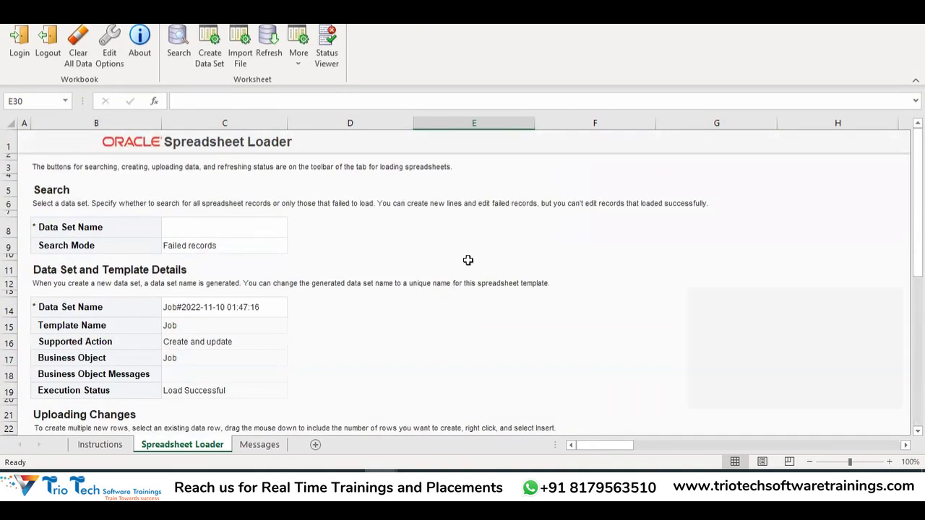
pyautogui.scroll(-7, 533, 273)
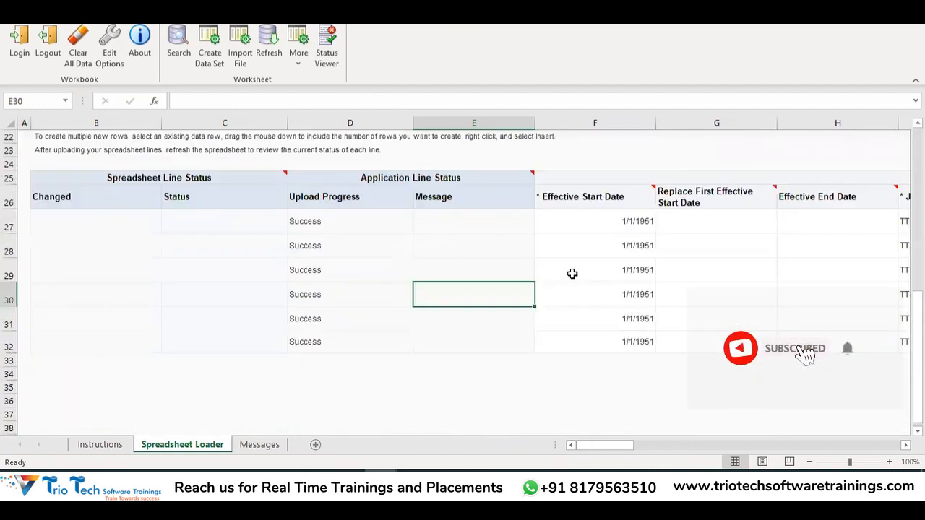
pyautogui.moveTo(616, 225); pyautogui.dragTo(653, 340)
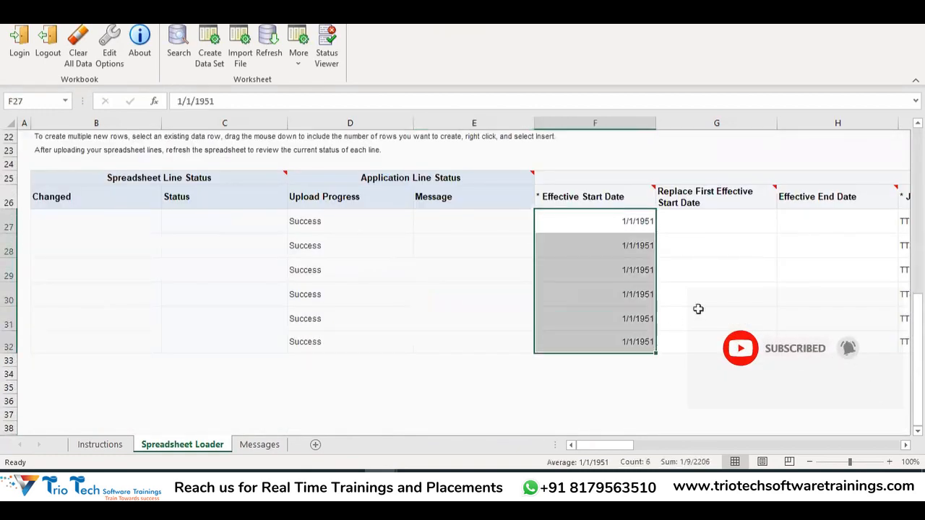
pyautogui.click(702, 309)
pyautogui.press('Right')
pyautogui.press('Right')
pyautogui.press('Right')
pyautogui.press('Right')
pyautogui.press('Right')
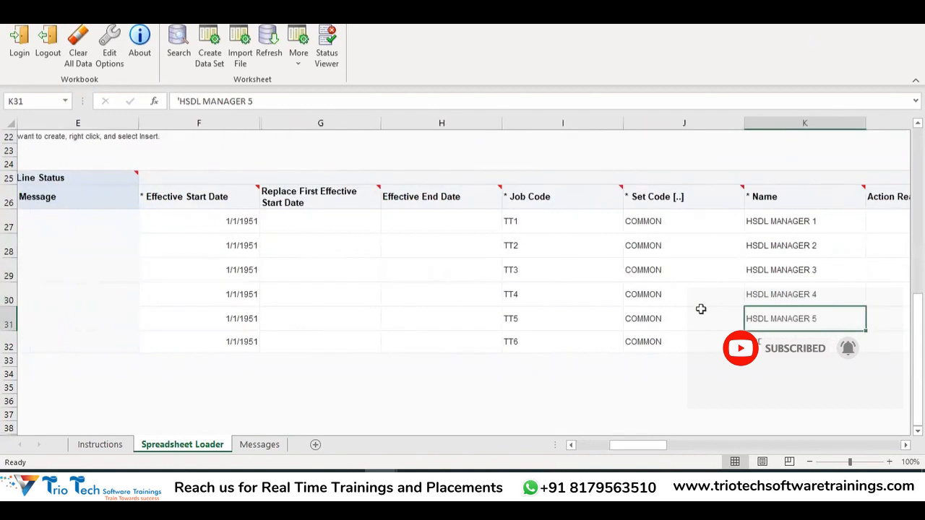
# Review the Name values of the six job lines in the upload table and return to the start of the template
pyautogui.moveTo(692, 216); pyautogui.dragTo(721, 363)
pyautogui.scroll(1, 489, 296)
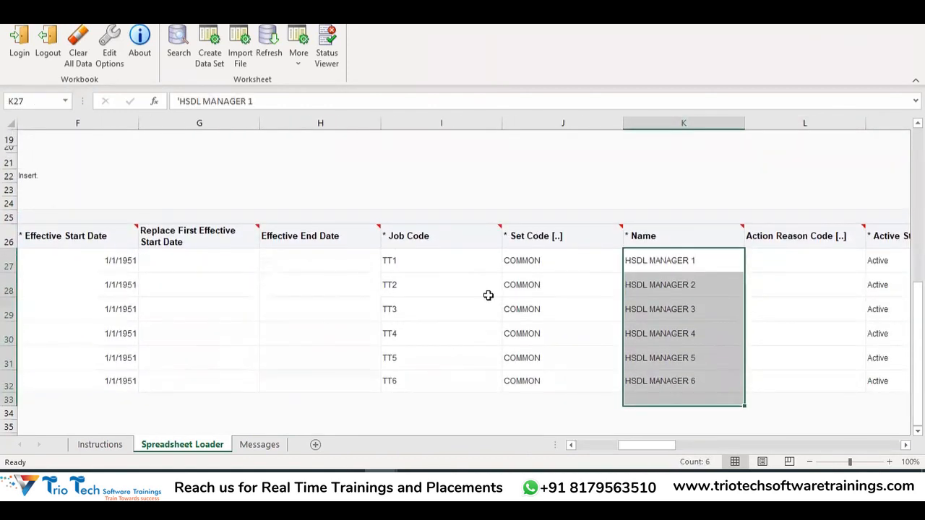
pyautogui.moveTo(620, 448); pyautogui.dragTo(582, 445)
pyautogui.scroll(6, 496, 339)
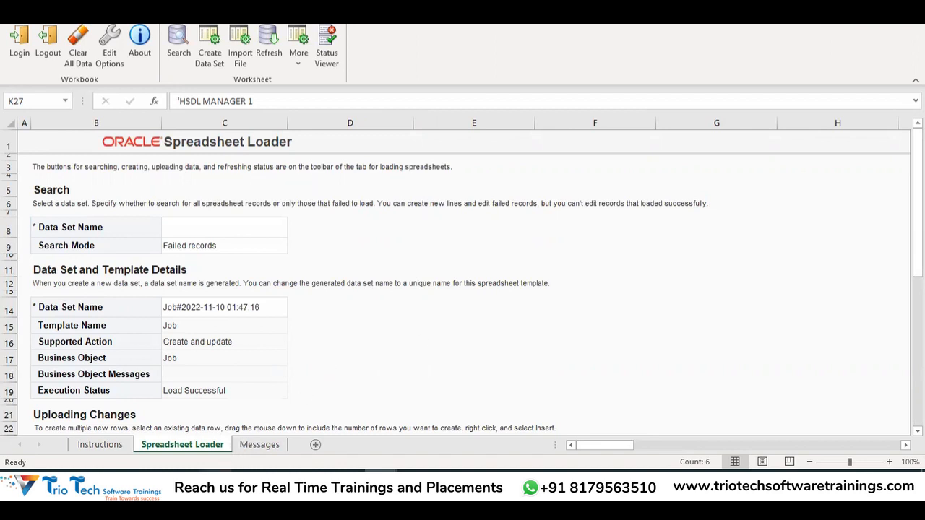
# Switch to Oracle Fusion HCM, close Manage Jobs and open the Manage Positions task from Workforce Structures
pyautogui.click(216, 495)
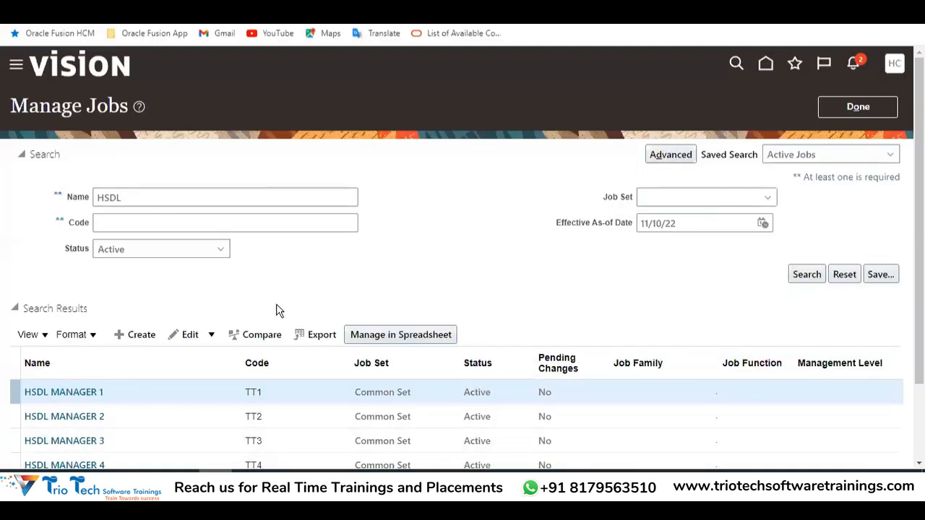
pyautogui.click(879, 114)
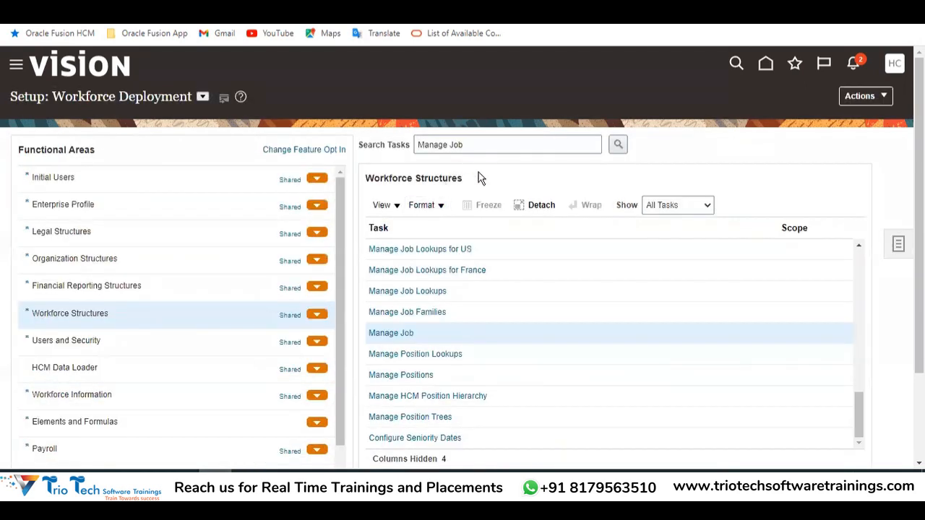
pyautogui.click(412, 378)
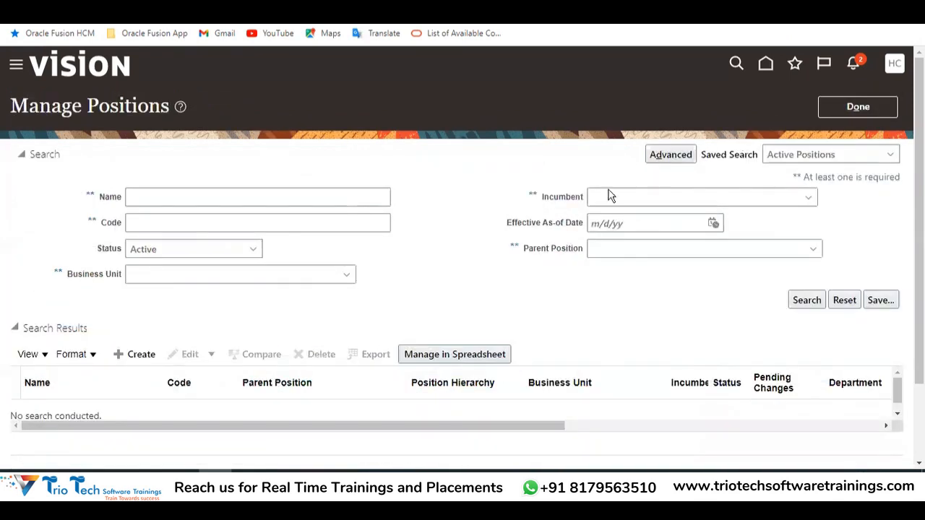
pyautogui.doubleClick(123, 104)
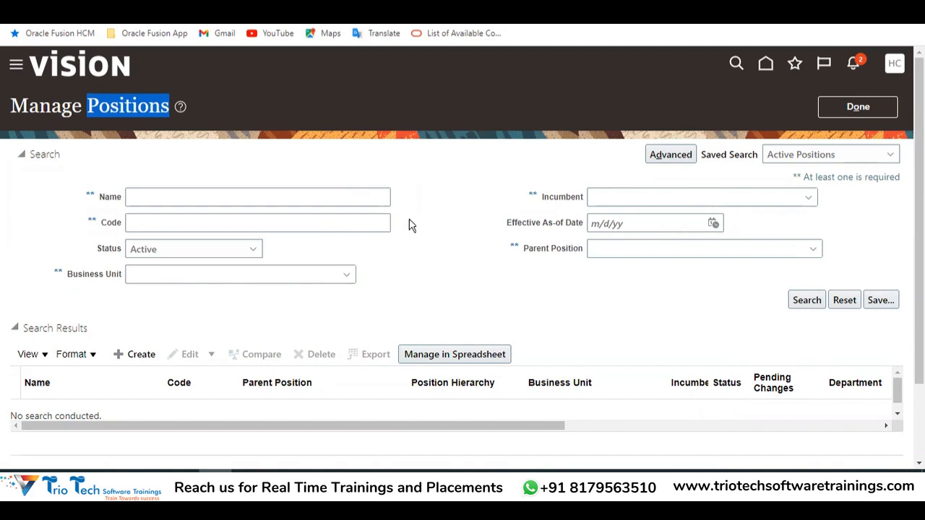
# Switch to the GenericHdlSpreadsheet workbook in Excel and review its Data Set and Template Details section
pyautogui.click(385, 482)
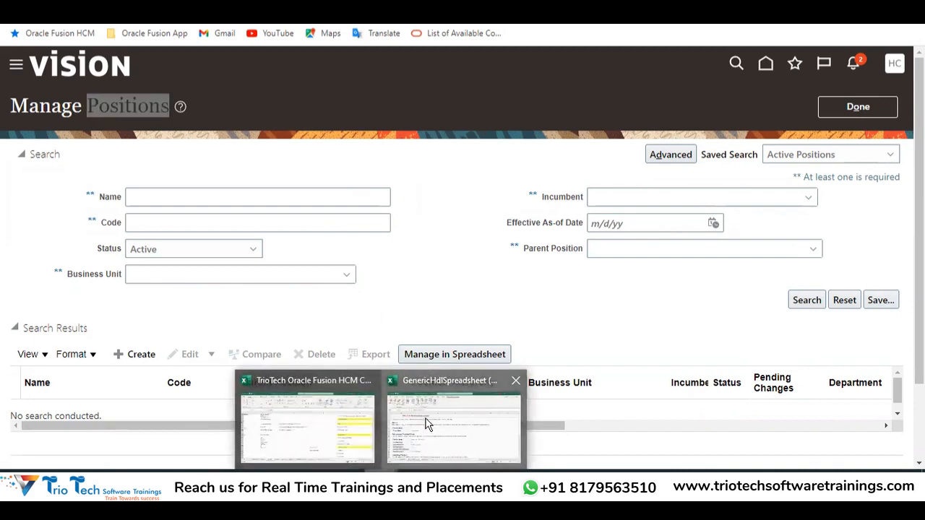
pyautogui.click(424, 422)
pyautogui.scroll(-4, 388, 266)
pyautogui.scroll(4, 394, 275)
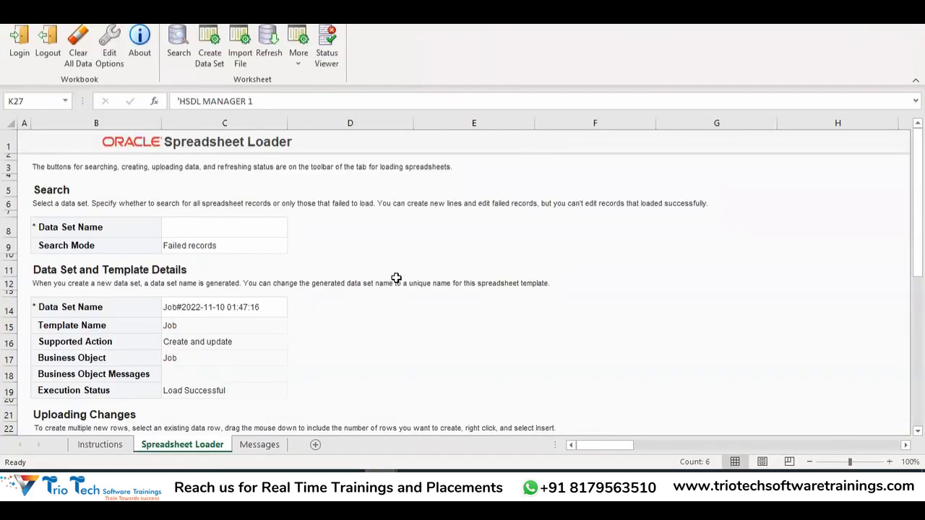
# Compare the Manage Positions page in Oracle Fusion with the Excel job template's header row from Upload Progress onward
pyautogui.hotkey('alt', 'Tab')
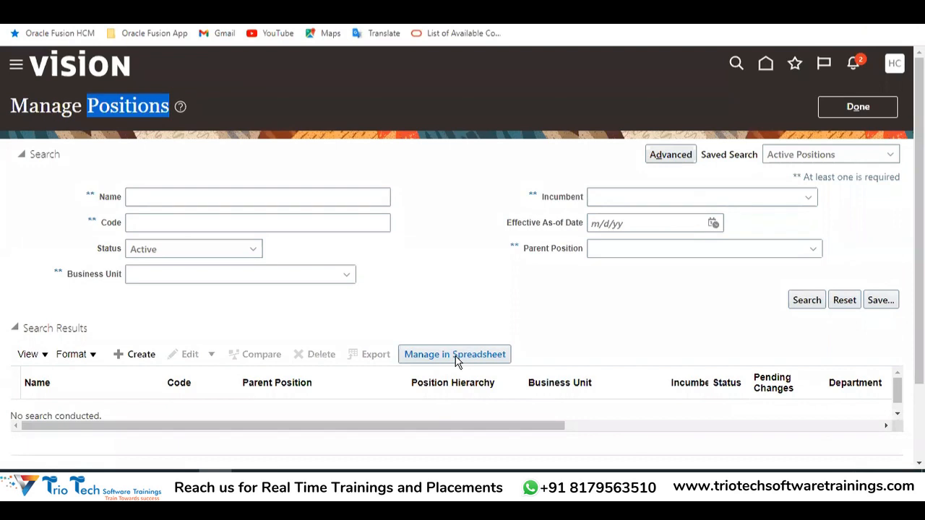
pyautogui.click(152, 18)
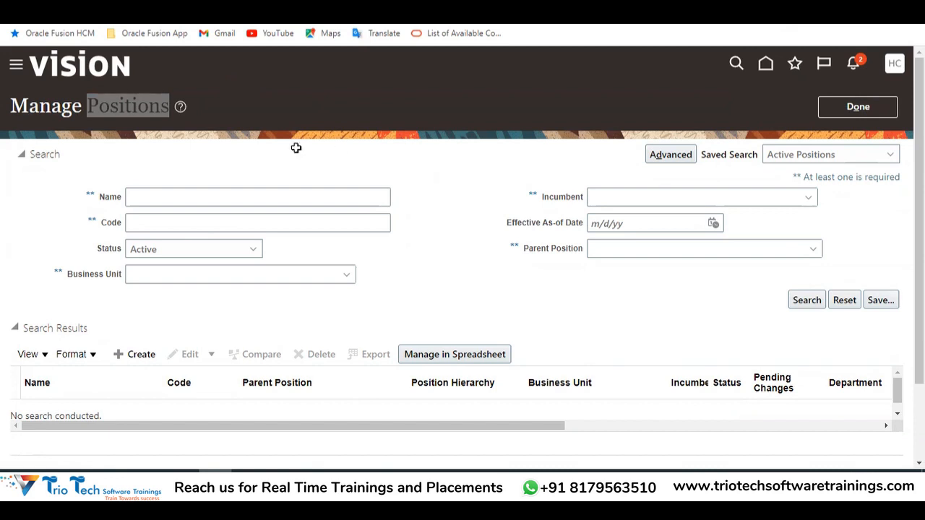
pyautogui.scroll(-3, 406, 360)
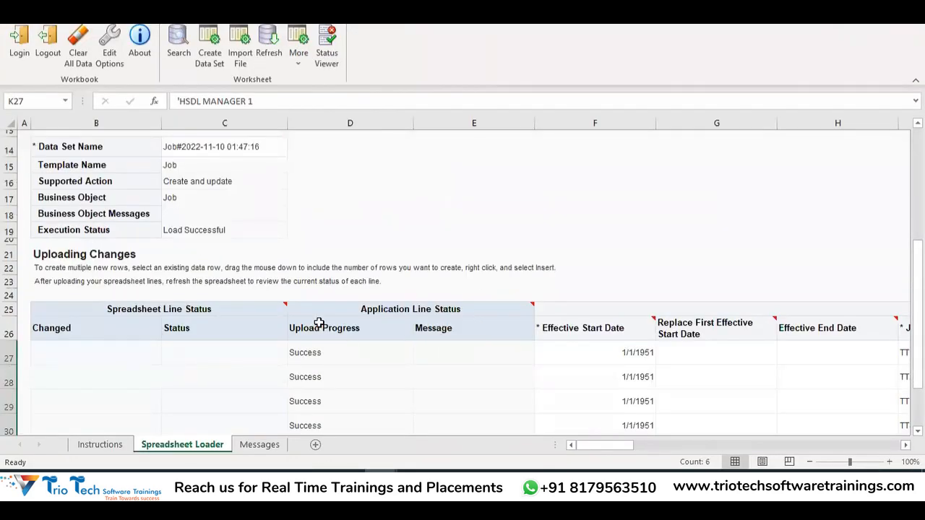
pyautogui.moveTo(335, 326); pyautogui.dragTo(745, 335)
pyautogui.moveTo(791, 448); pyautogui.dragTo(583, 443)
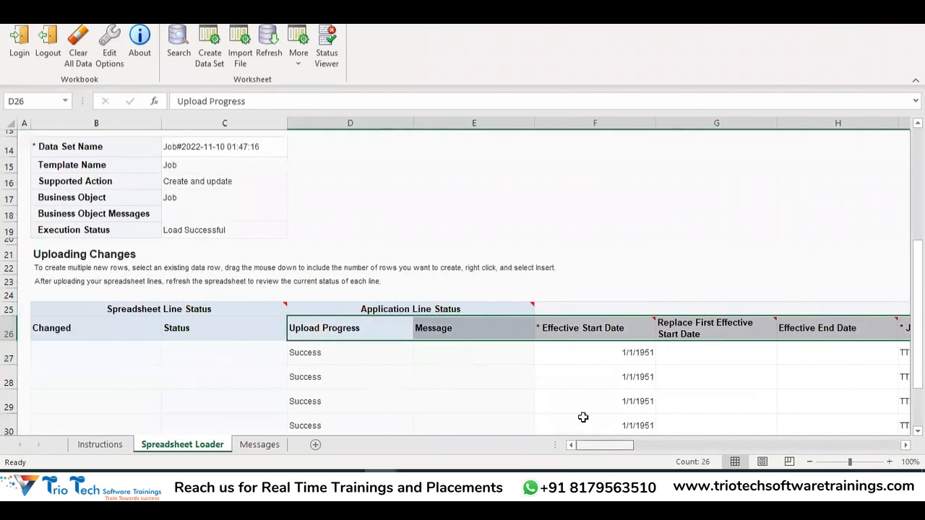
pyautogui.scroll(5, 556, 246)
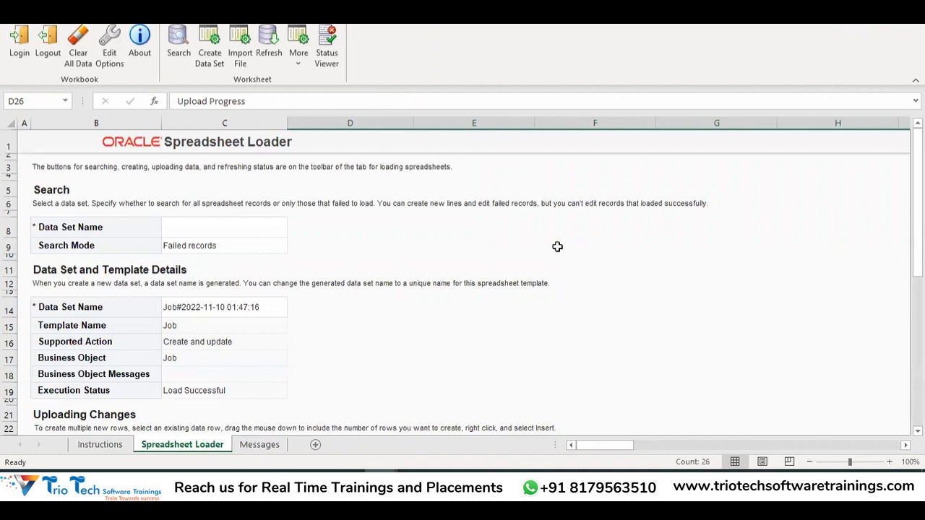
pyautogui.scroll(-5, 600, 268)
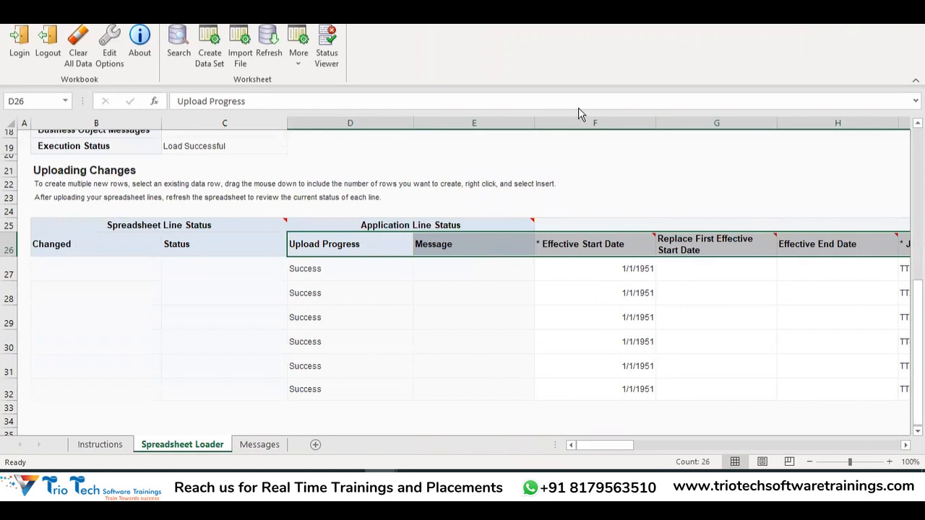
pyautogui.scroll(6, 579, 114)
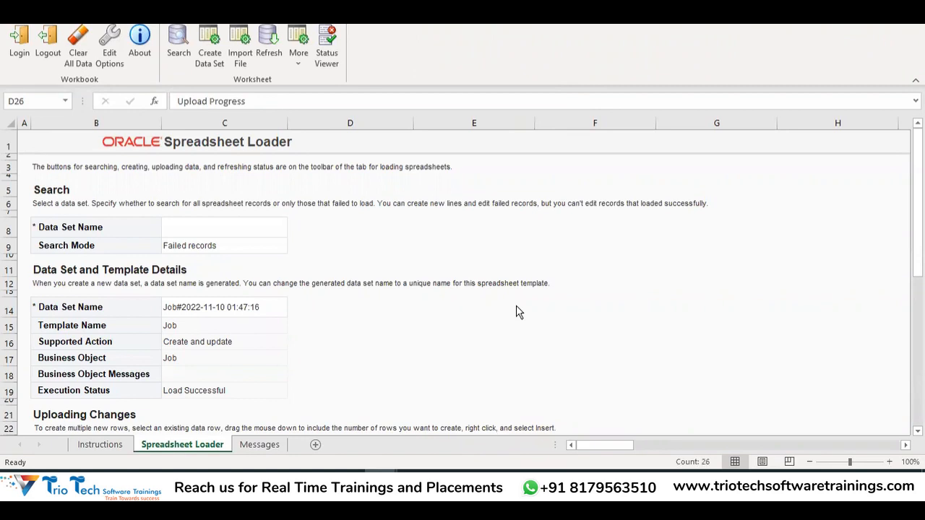
# Switch back to Oracle Fusion HCM and examine the Manage Positions page, including its Manage in Spreadsheet option
pyautogui.click(216, 479)
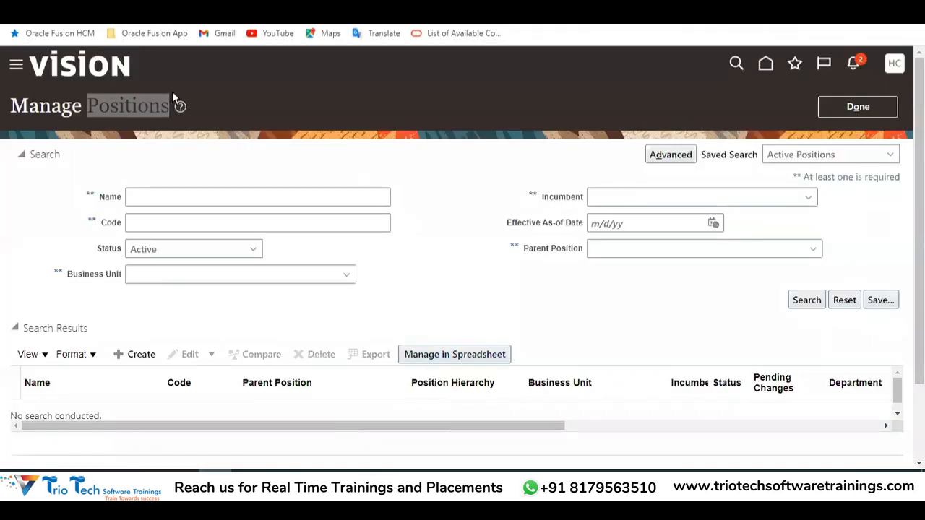
pyautogui.doubleClick(116, 110)
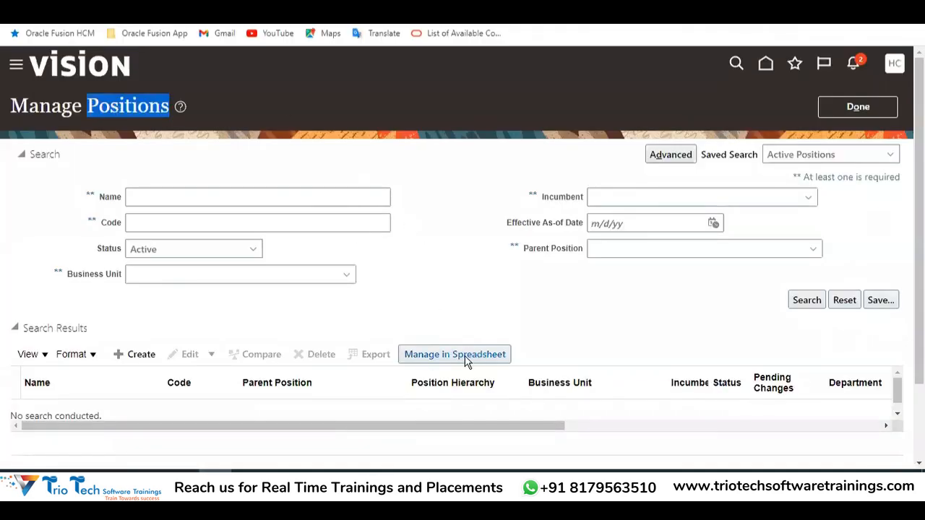
pyautogui.click(381, 157)
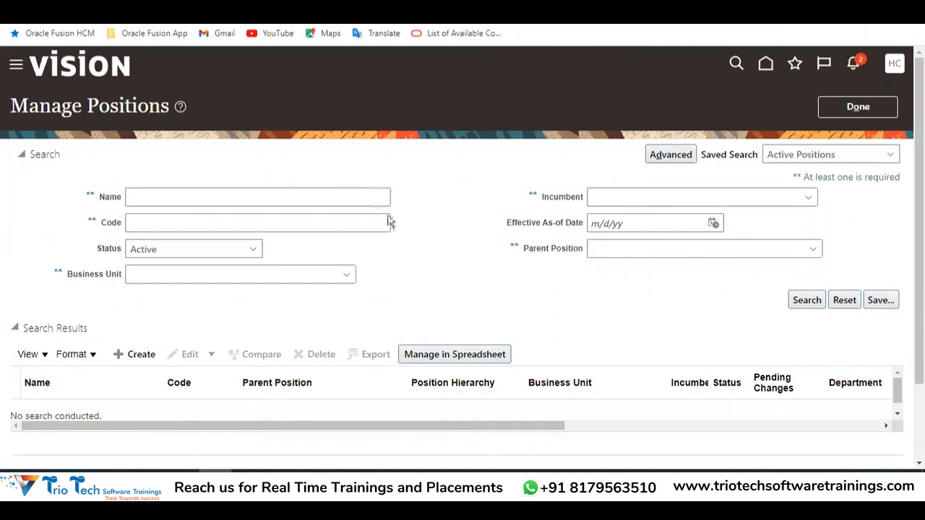
pyautogui.doubleClick(138, 100)
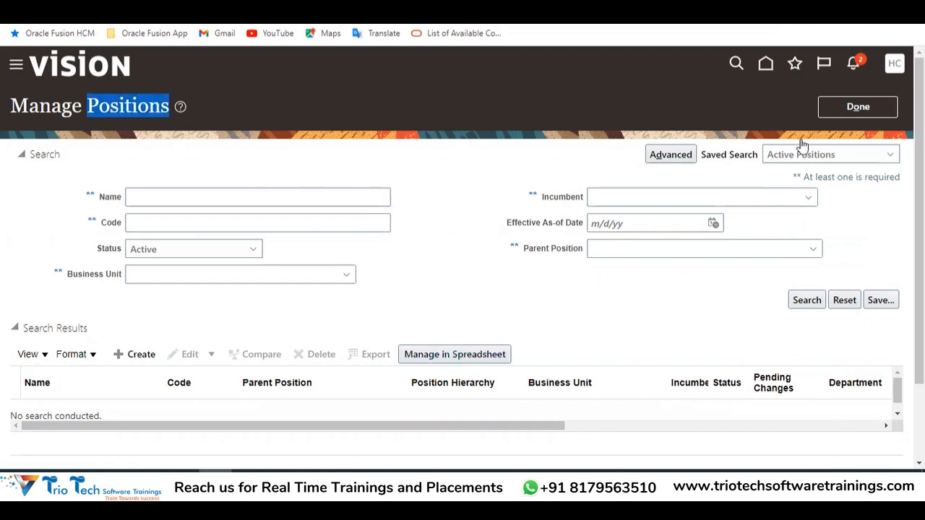
# Close Manage Positions, return to the home page and open the Data Exchange work area
pyautogui.click(832, 112)
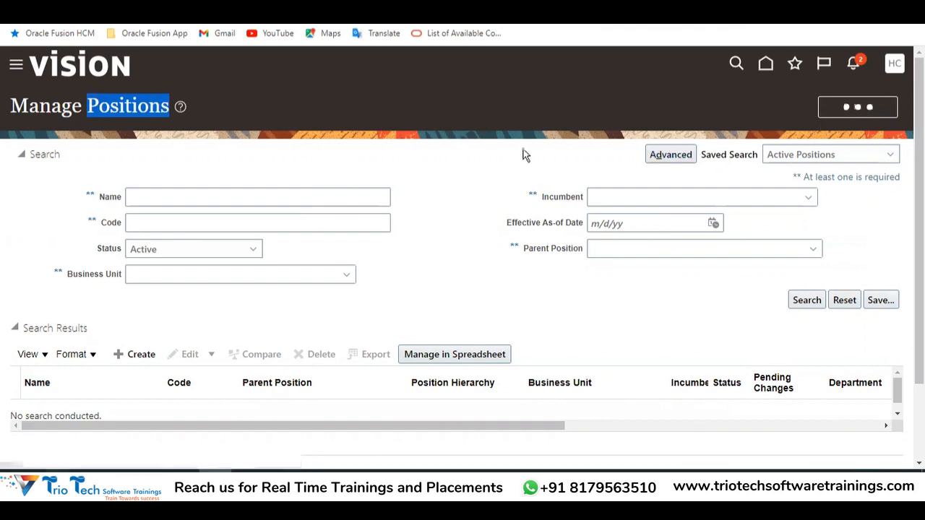
pyautogui.click(764, 67)
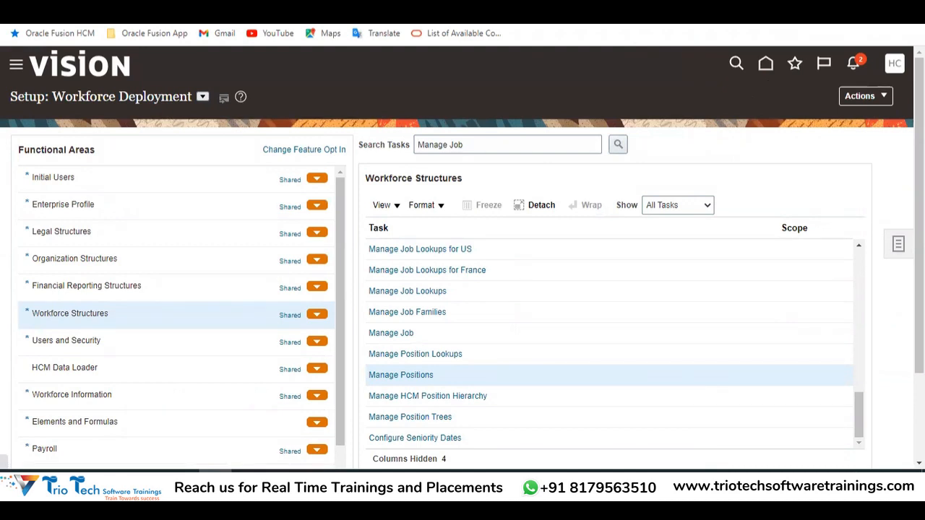
pyautogui.scroll(-9, 614, 234)
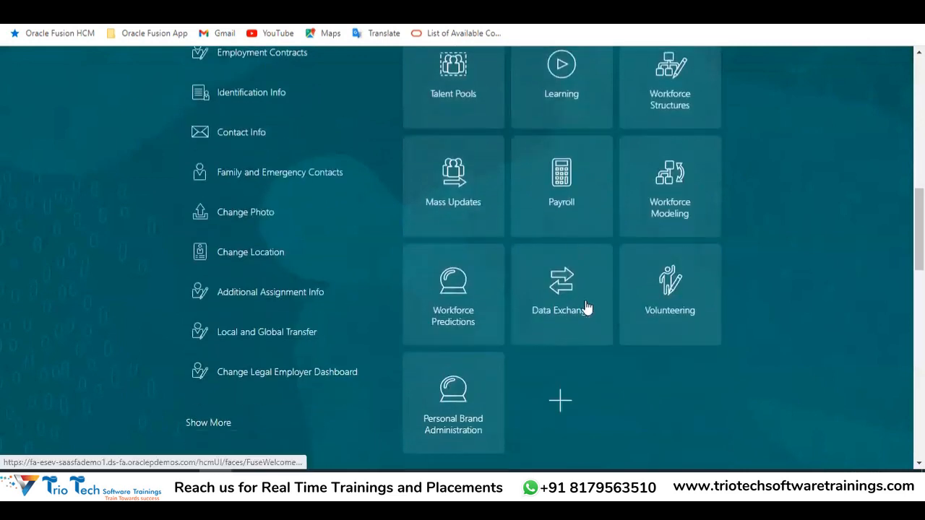
pyautogui.click(569, 302)
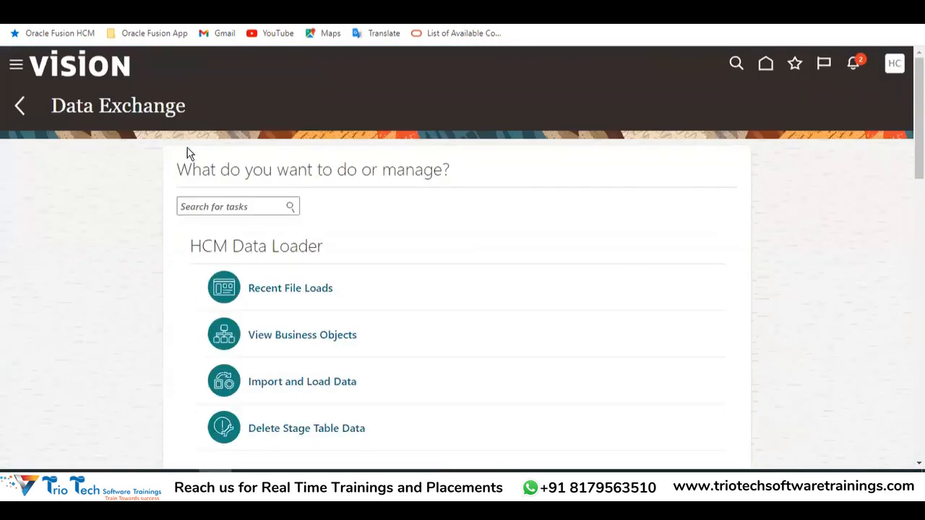
# Find the HCM Spreadsheet Data Loader section in Data Exchange and open Spreadsheet Templates
pyautogui.moveTo(60, 109); pyautogui.dragTo(193, 123)
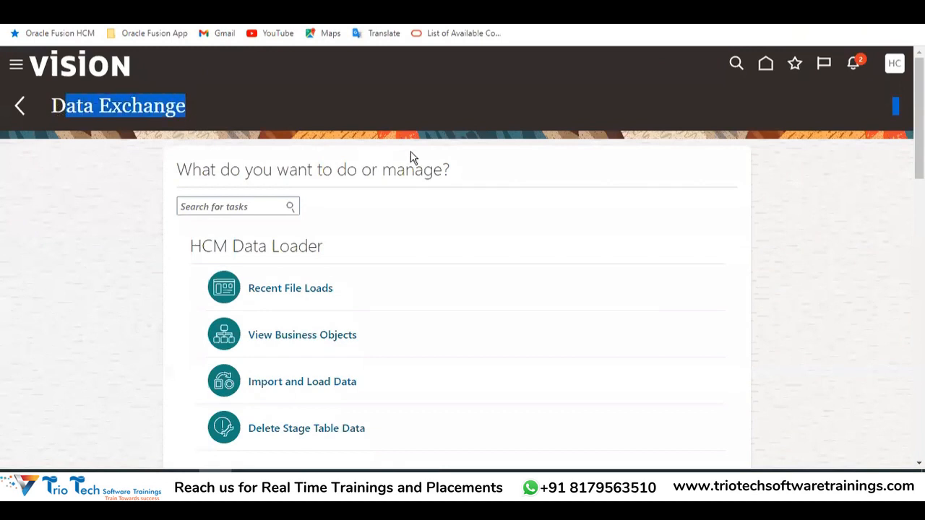
pyautogui.scroll(-3, 426, 171)
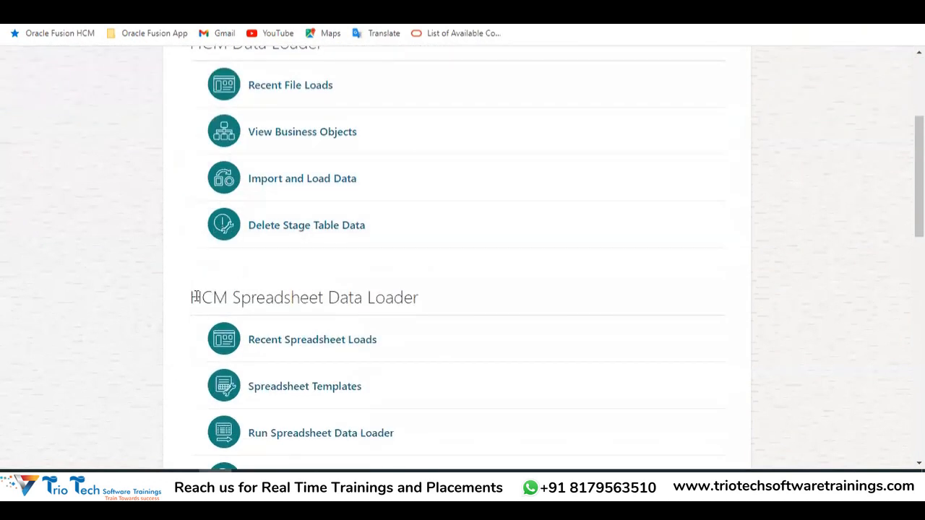
pyautogui.moveTo(194, 298); pyautogui.dragTo(426, 306)
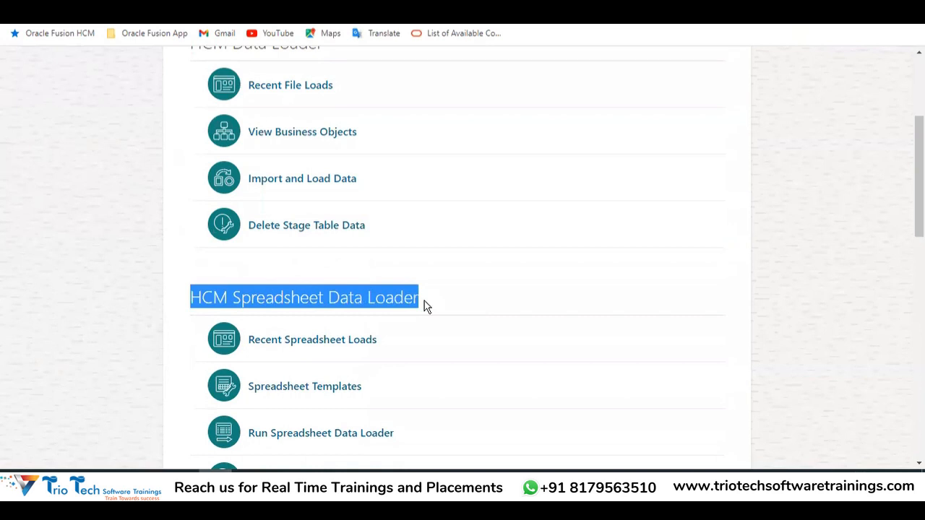
pyautogui.scroll(-1, 459, 277)
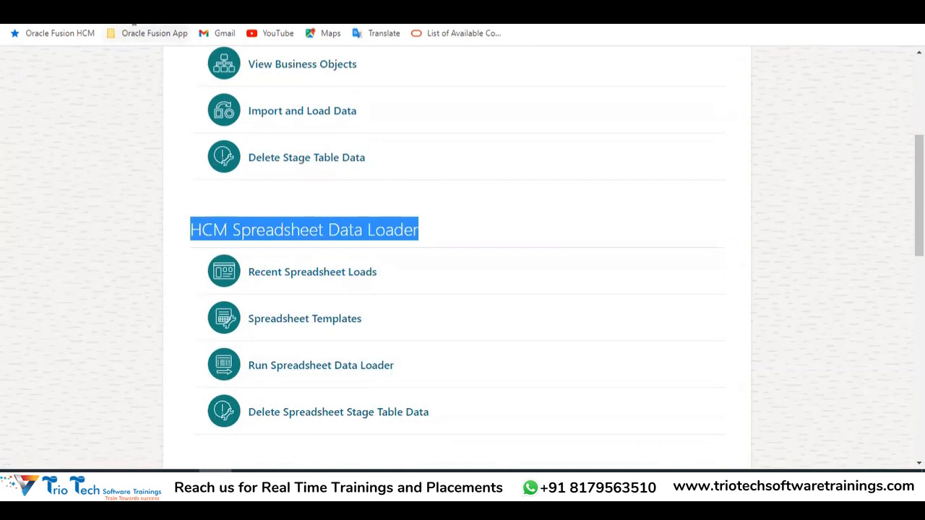
pyautogui.click(133, 19)
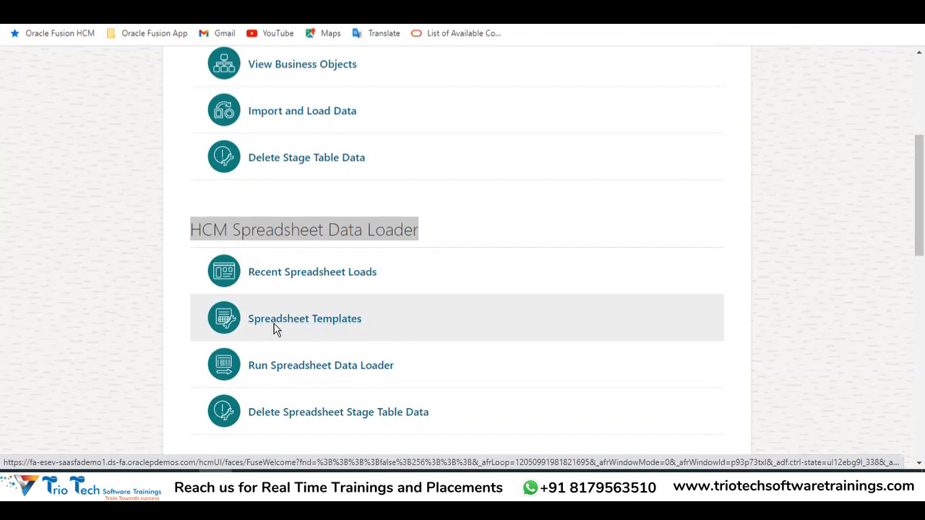
pyautogui.click(287, 323)
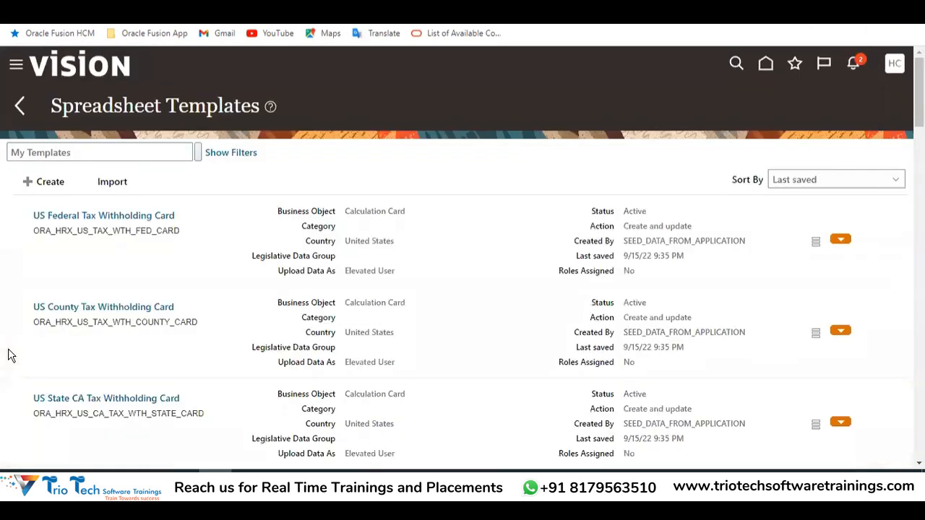
# Examine the first entries on the Spreadsheet Templates page and the US Federal Tax Withholding Card's business object
pyautogui.moveTo(50, 106); pyautogui.dragTo(254, 107)
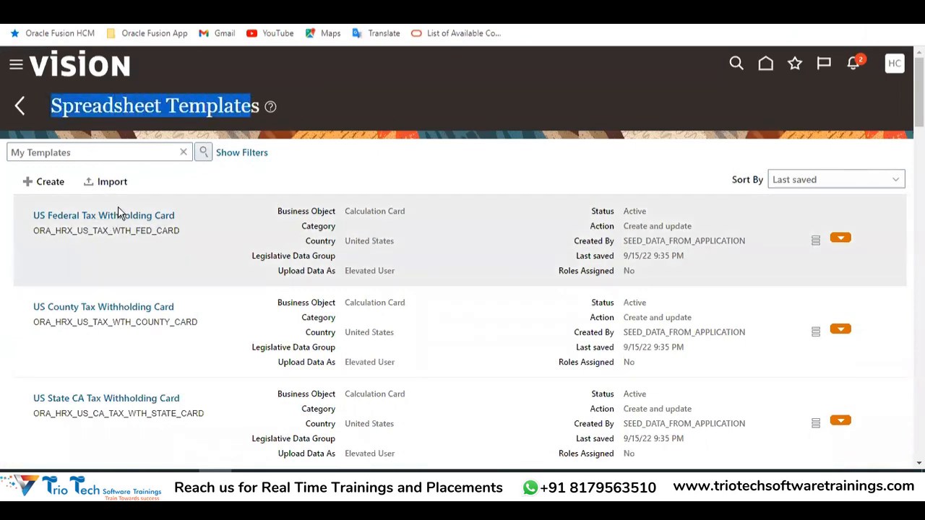
pyautogui.scroll(-2, 134, 227)
pyautogui.scroll(2, 145, 228)
pyautogui.click(348, 213)
pyautogui.moveTo(348, 213); pyautogui.dragTo(402, 211)
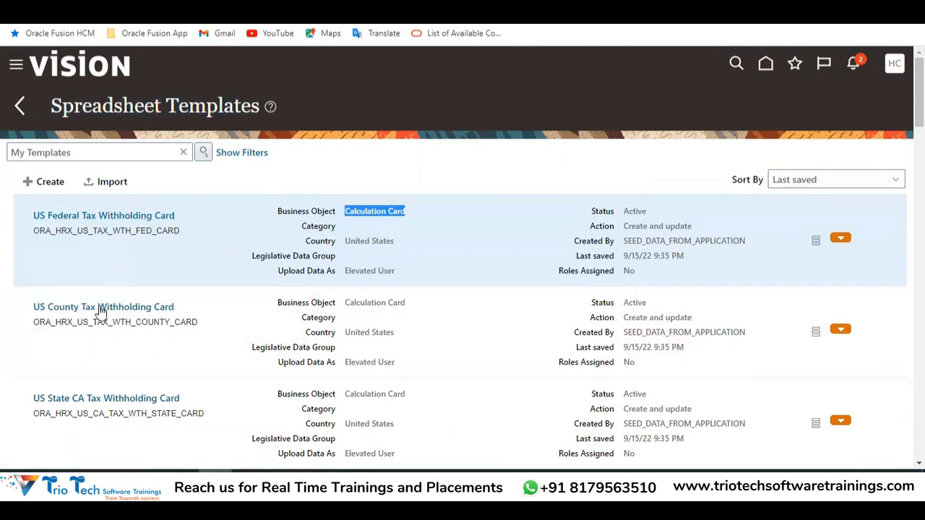
# Look through the first page of spreadsheet templates down to Grade and examine the total number of items
pyautogui.scroll(-5, 173, 258)
pyautogui.scroll(-18, 186, 258)
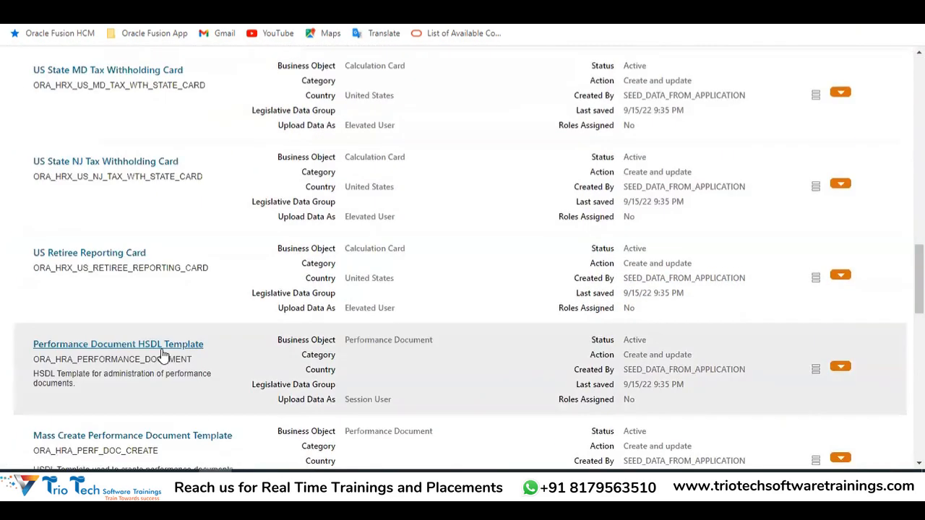
pyautogui.scroll(3, 137, 301)
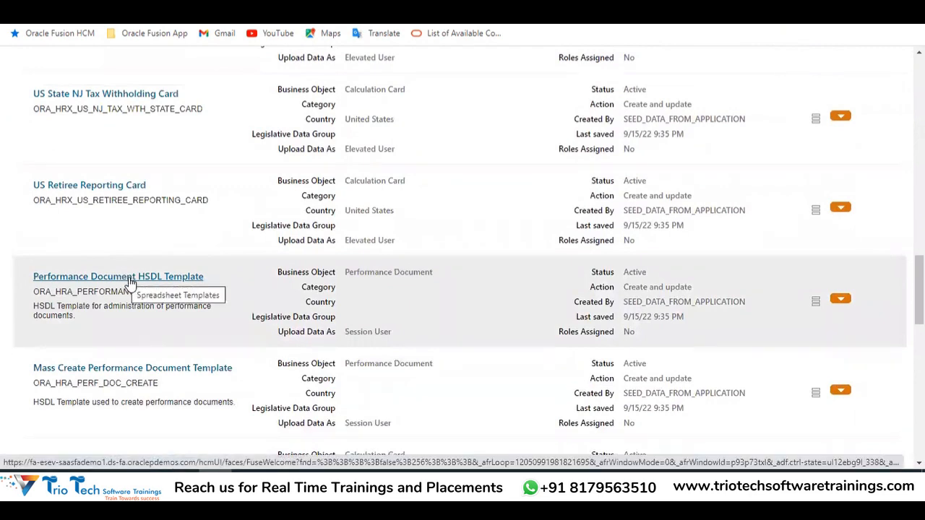
pyautogui.scroll(-5, 188, 289)
pyautogui.scroll(-3, 174, 299)
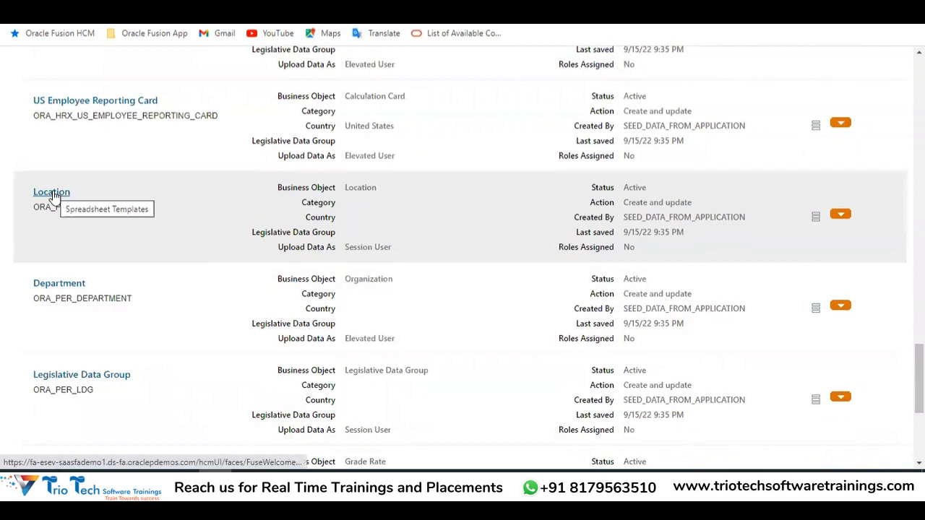
pyautogui.scroll(-3, 87, 279)
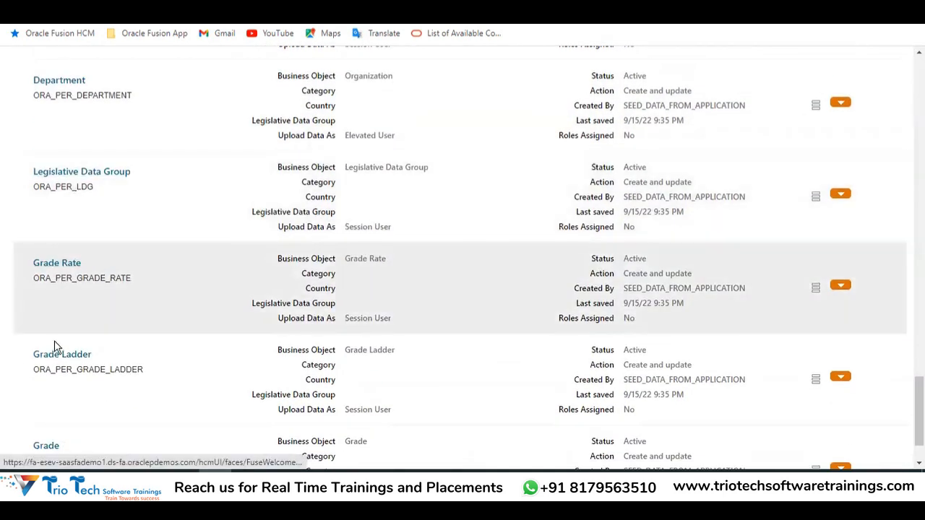
pyautogui.scroll(-2, 116, 339)
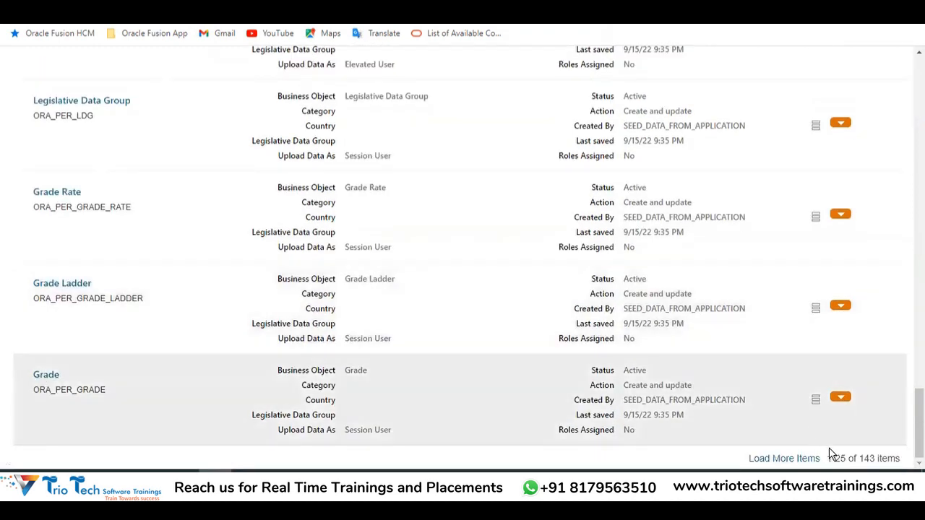
pyautogui.doubleClick(865, 458)
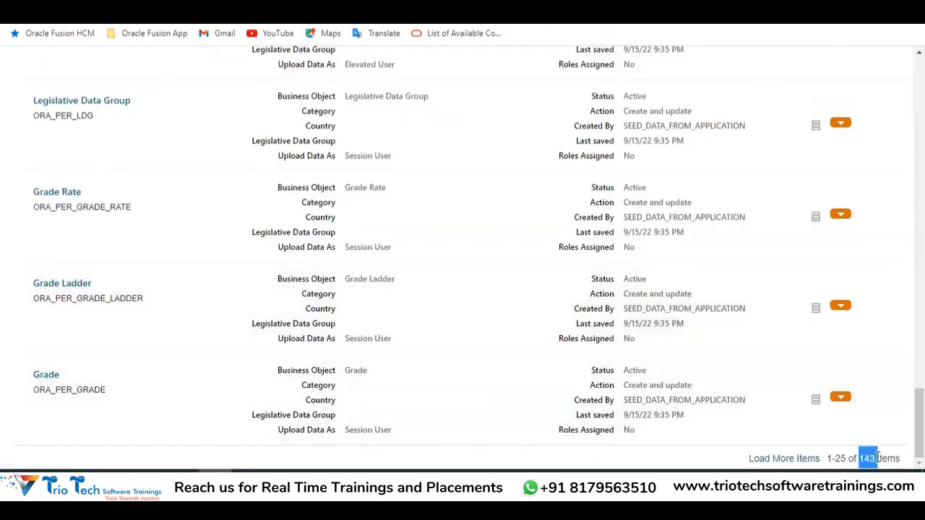
# Load the second batch of spreadsheet templates and look through them to the end of the list
pyautogui.click(795, 459)
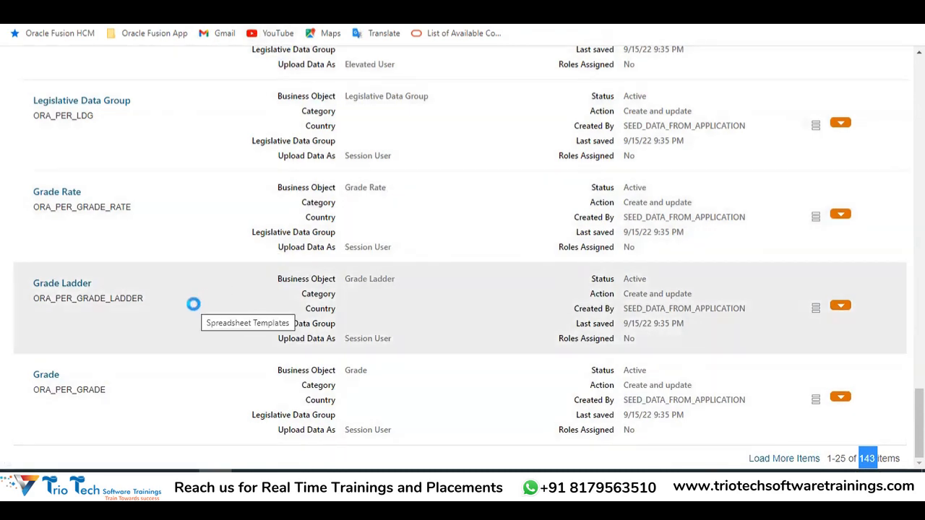
pyautogui.scroll(-1, 193, 323)
pyautogui.scroll(-15, 192, 326)
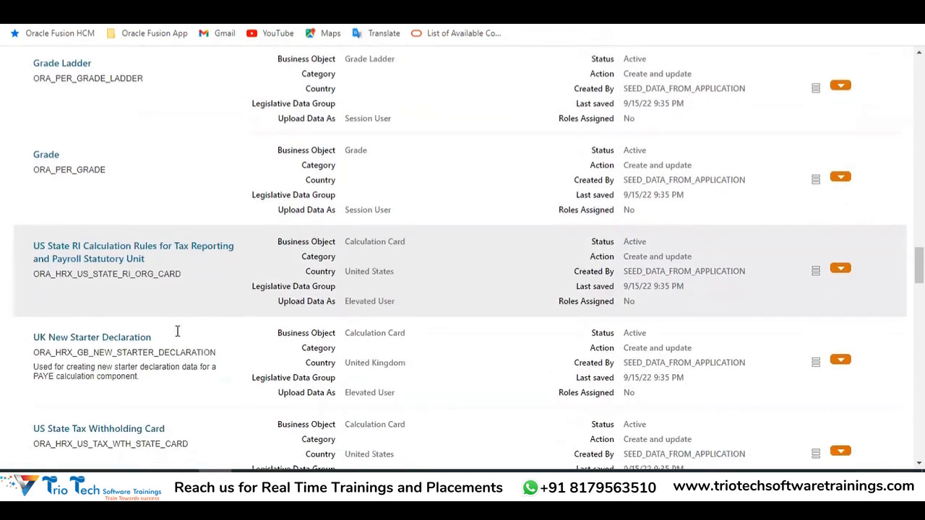
pyautogui.scroll(-12, 183, 329)
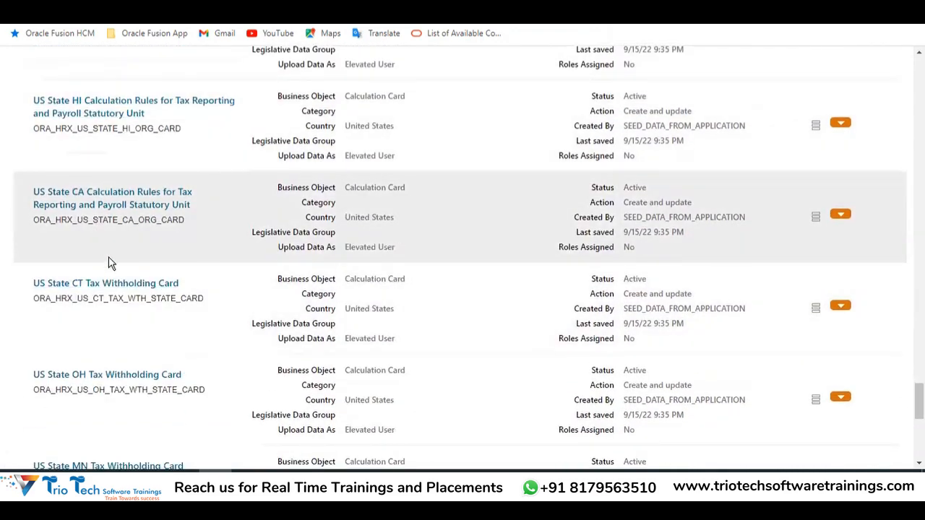
pyautogui.scroll(-3, 115, 269)
pyautogui.scroll(-4, 123, 289)
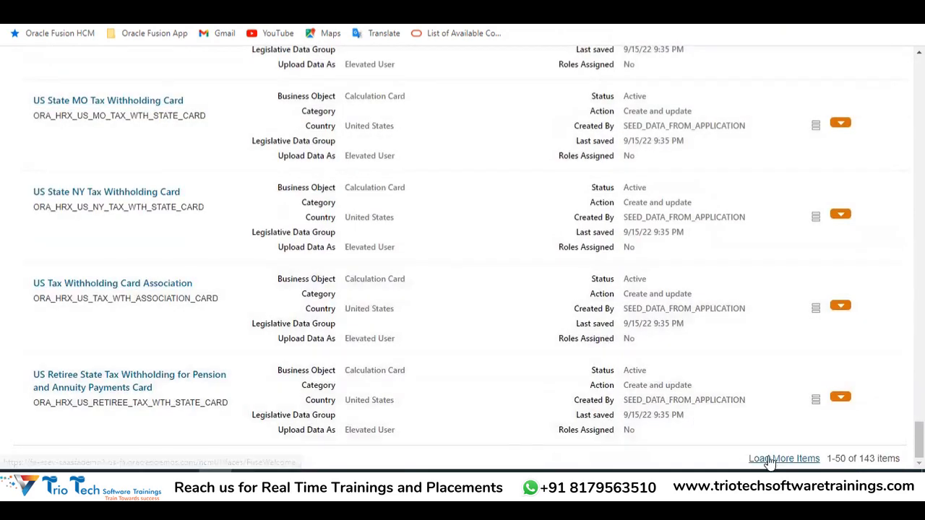
# Load the third batch of spreadsheet templates and find the Job Family and Job templates
pyautogui.click(772, 458)
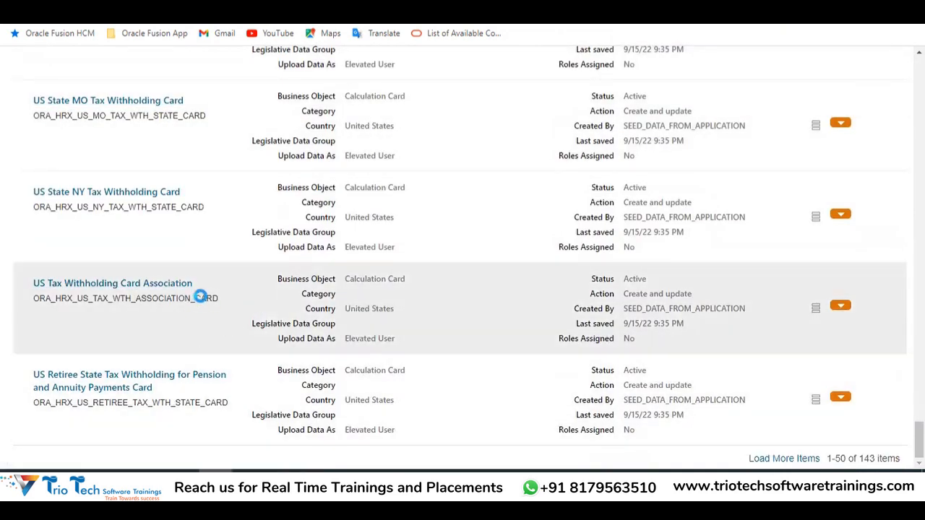
pyautogui.scroll(-10, 202, 289)
pyautogui.scroll(-15, 202, 283)
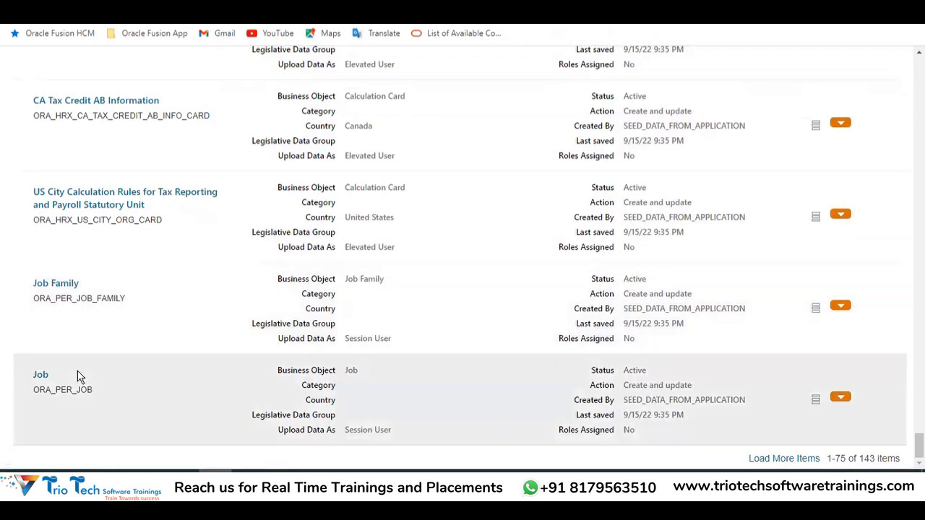
pyautogui.scroll(1, 145, 246)
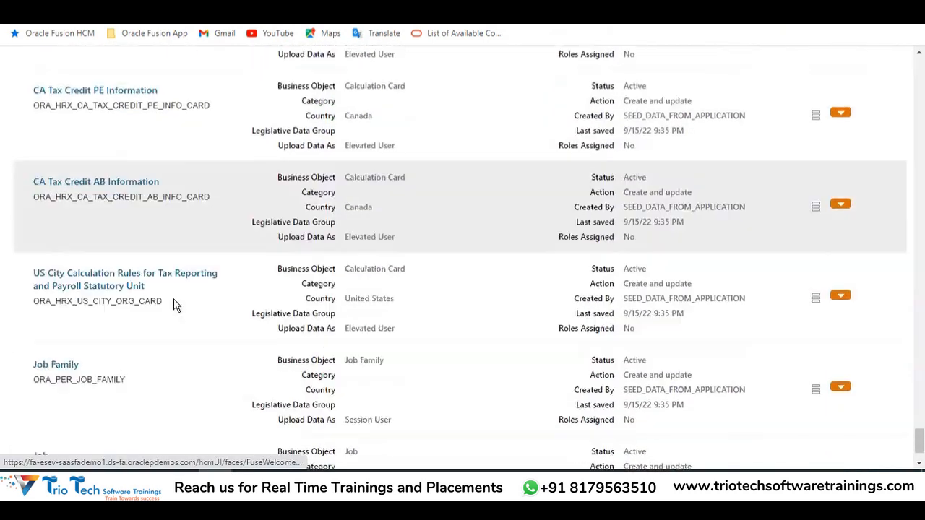
pyautogui.scroll(-1, 175, 305)
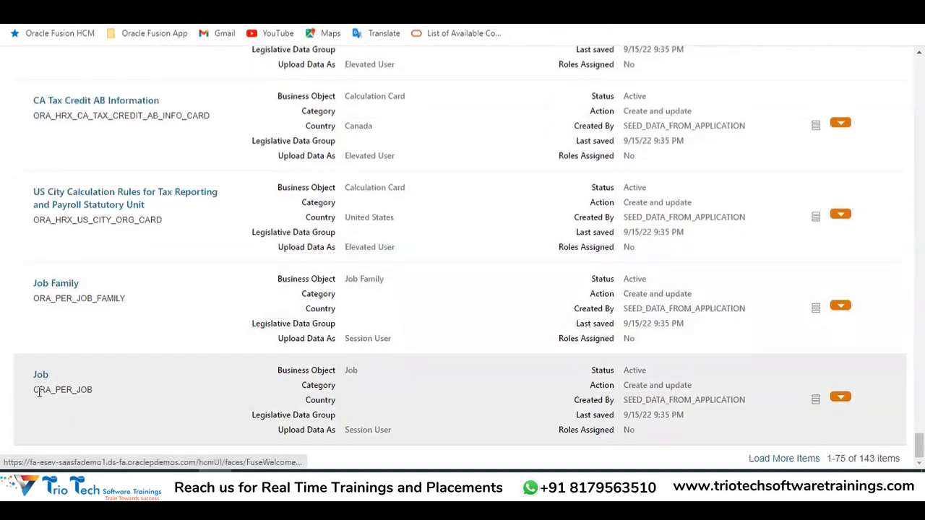
# Examine the Job template's code, ORA_PER_JOB, and its Created By value
pyautogui.moveTo(35, 390); pyautogui.dragTo(89, 389)
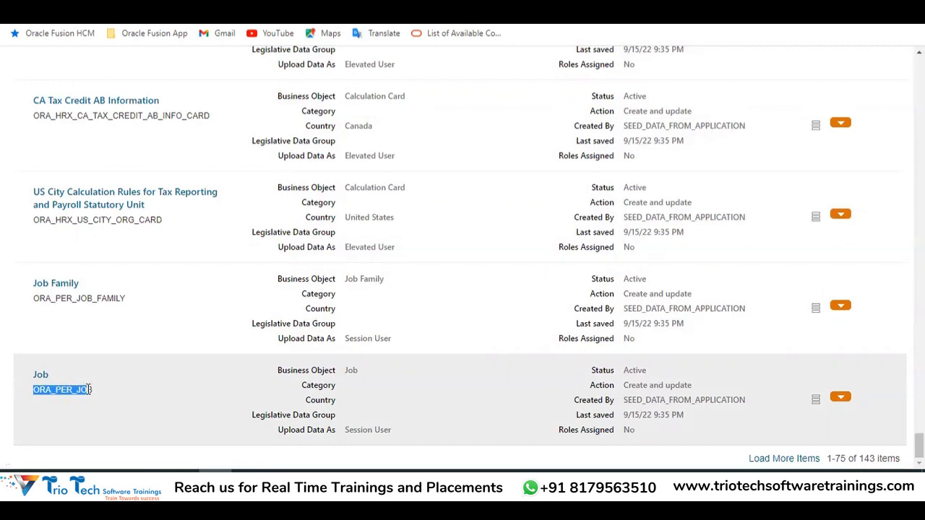
pyautogui.rightClick(88, 387)
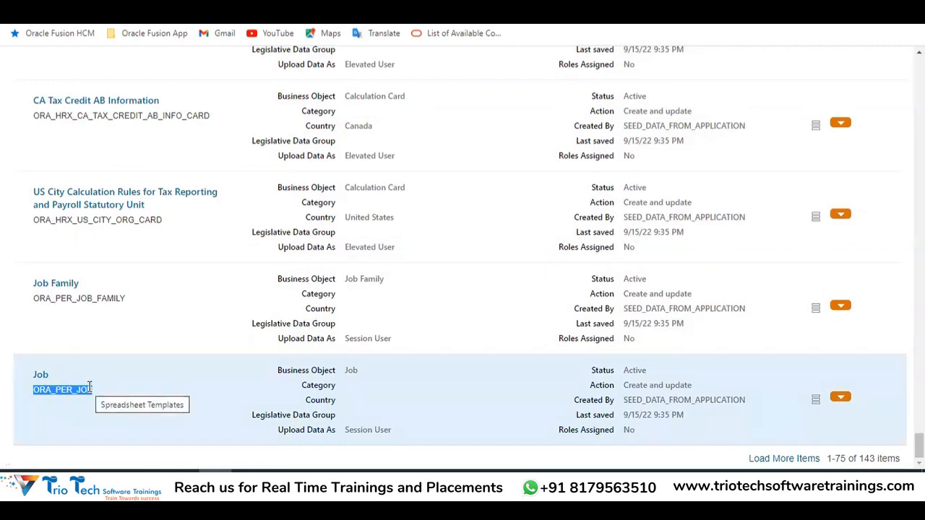
pyautogui.click(167, 16)
pyautogui.click(203, 418)
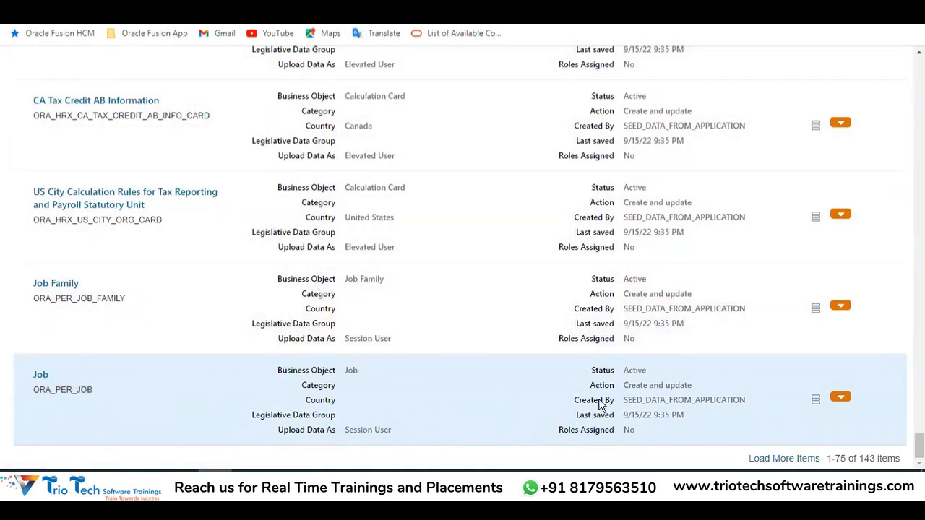
pyautogui.moveTo(570, 407); pyautogui.dragTo(743, 399)
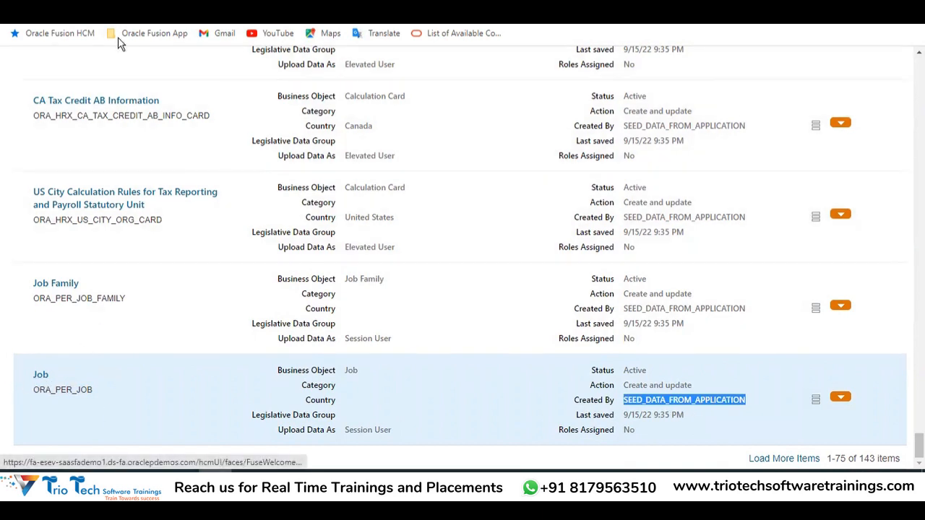
pyautogui.click(138, 13)
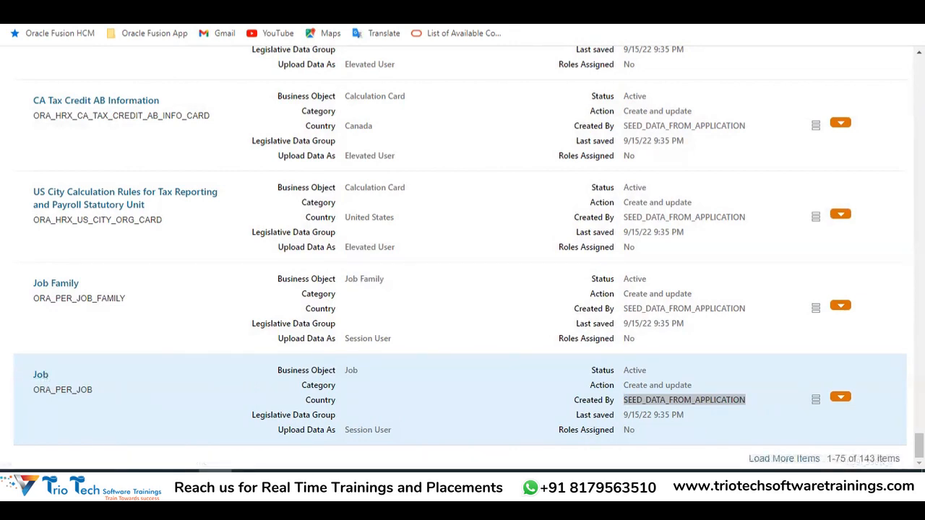
# Open the Job template's definition page to view its details and return to the Spreadsheet Templates page
pyautogui.click(42, 377)
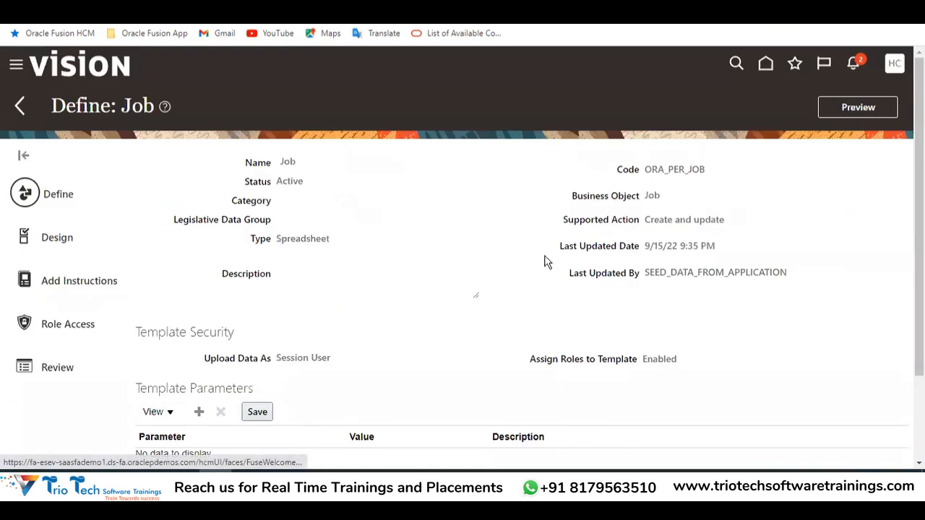
pyautogui.click(20, 106)
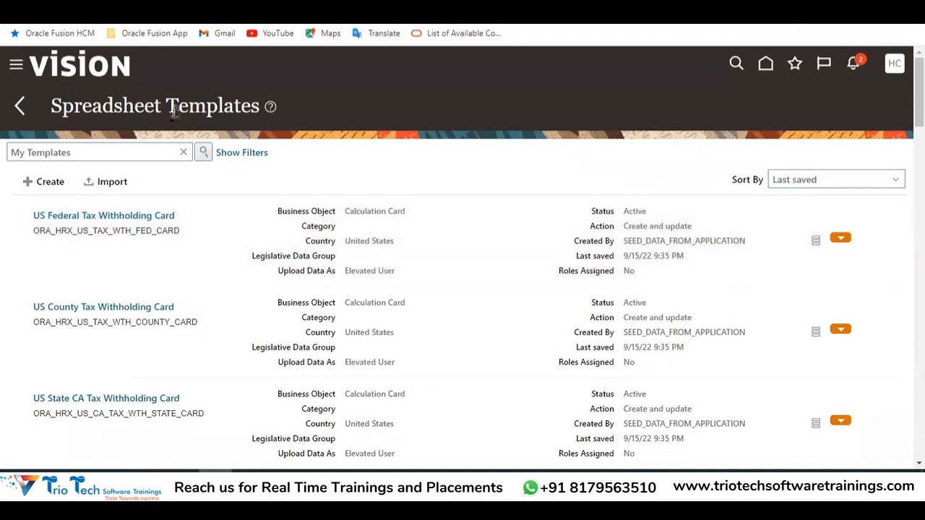
pyautogui.moveTo(170, 106); pyautogui.dragTo(257, 108)
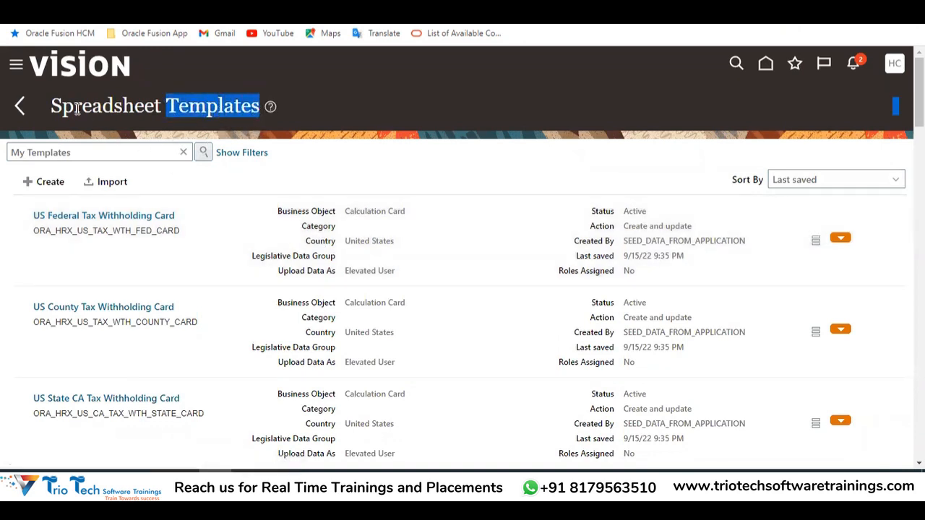
pyautogui.moveTo(52, 106); pyautogui.dragTo(259, 108)
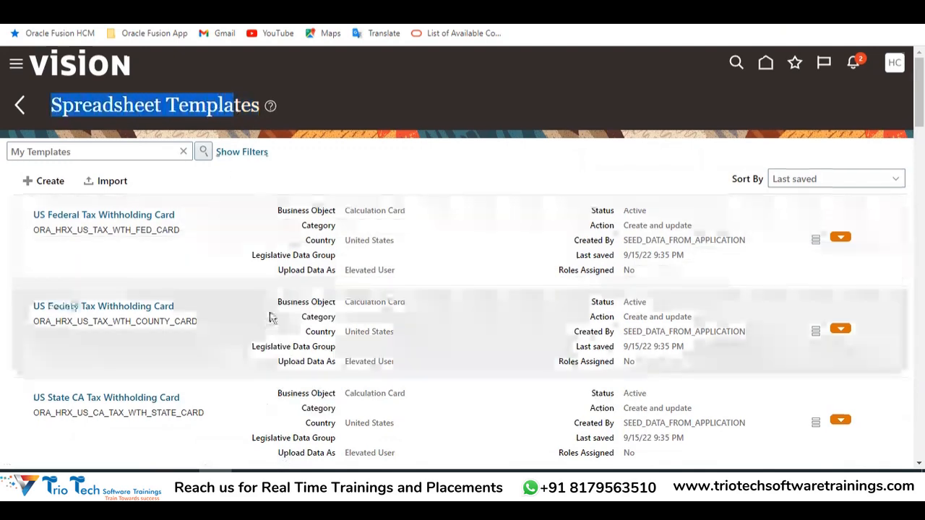
# Skim the spreadsheet templates list once more and return to Data Exchange
pyautogui.scroll(-5, 271, 304)
pyautogui.scroll(-6, 289, 241)
pyautogui.scroll(6, 292, 232)
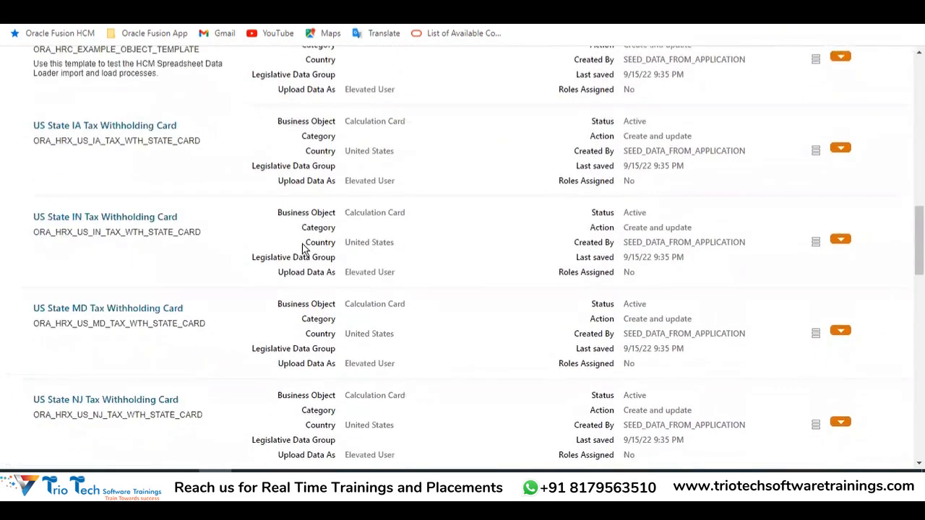
pyautogui.scroll(6, 305, 247)
pyautogui.click(20, 107)
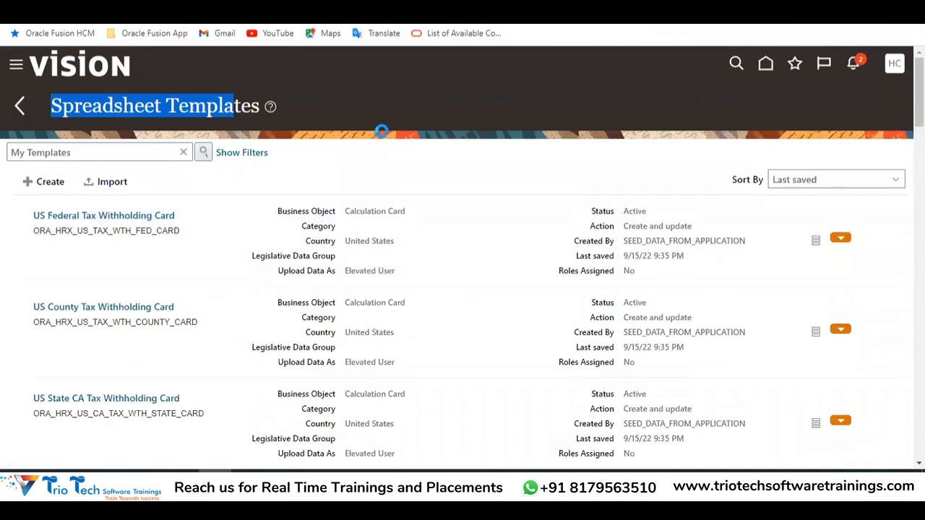
# Open Run Spreadsheet Data Loader from the HCM Spreadsheet Data Loader section of Data Exchange
pyautogui.scroll(-5, 405, 145)
pyautogui.scroll(2, 371, 292)
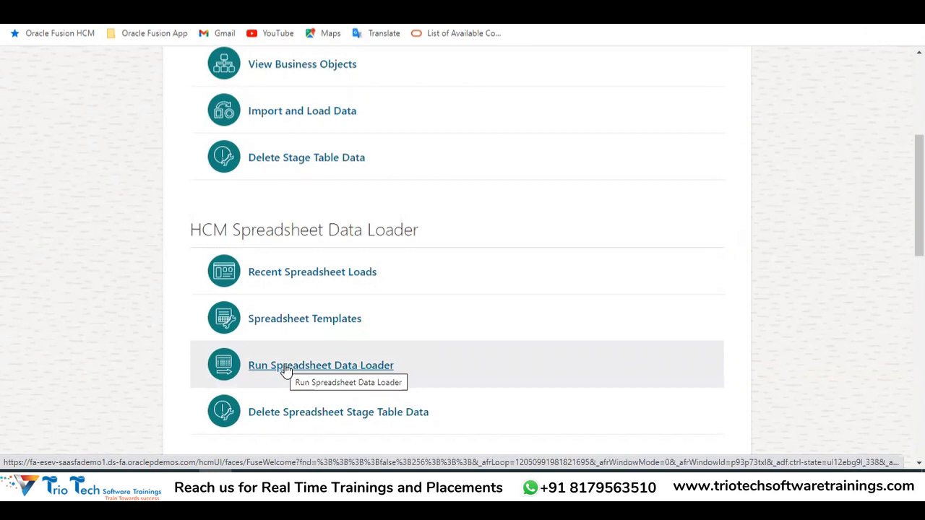
pyautogui.click(287, 367)
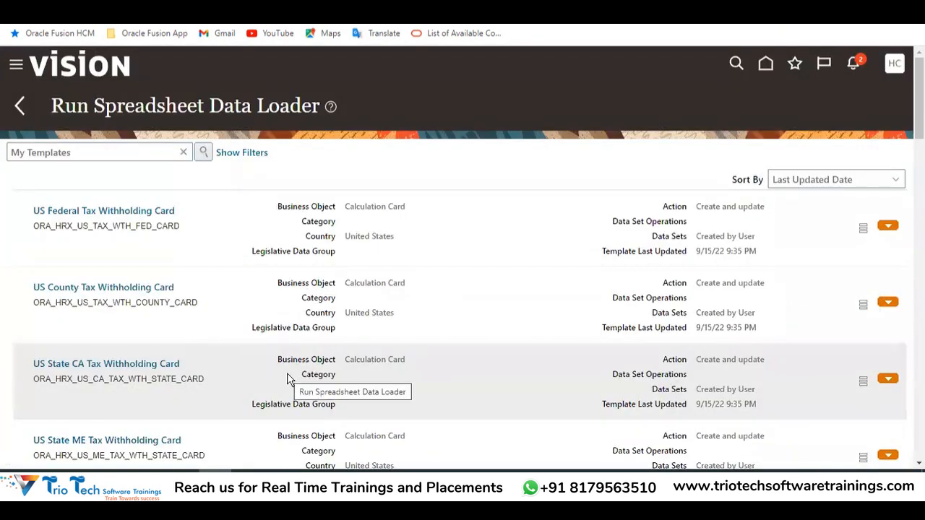
# Search the Run Spreadsheet Data Loader templates for "jOB" and download the Job template with code ORA_PER_JOB
pyautogui.moveTo(124, 157); pyautogui.dragTo(9, 188)
pyautogui.press('BackSpace')
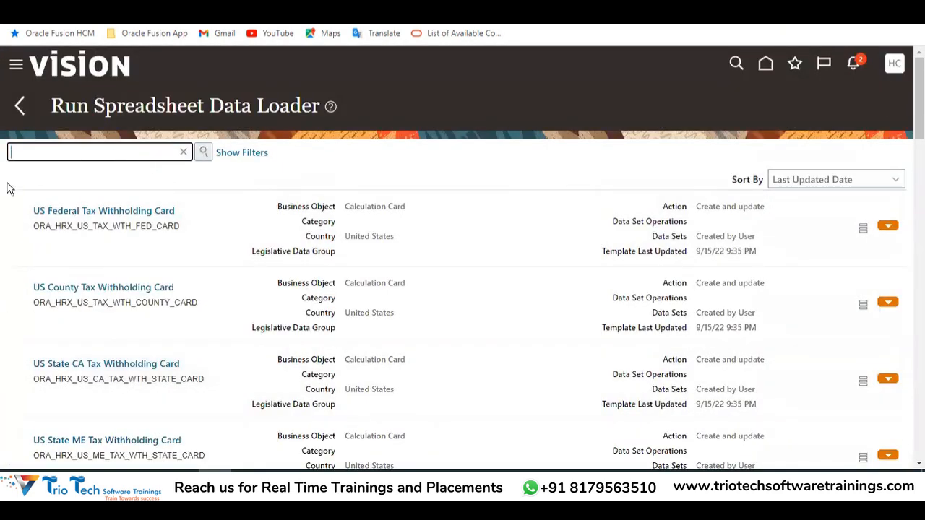
pyautogui.write('jOB')
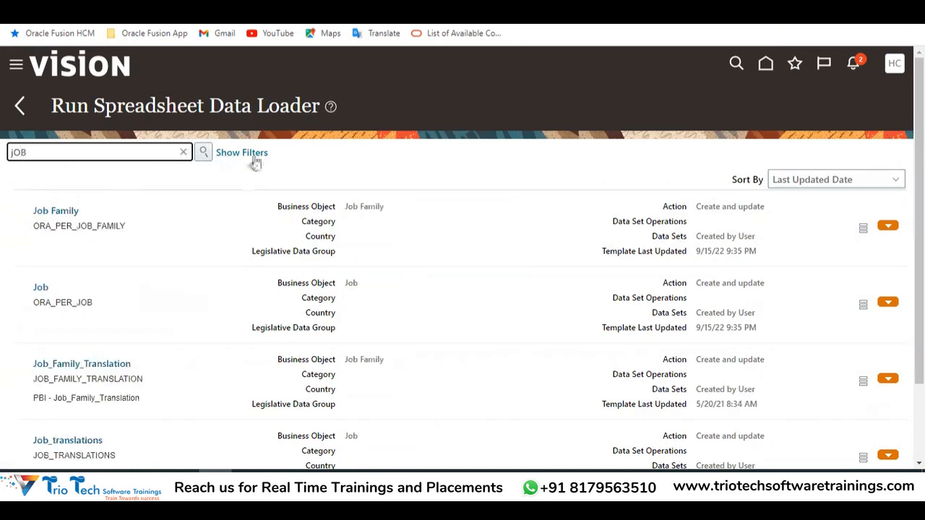
pyautogui.scroll(-1, 291, 186)
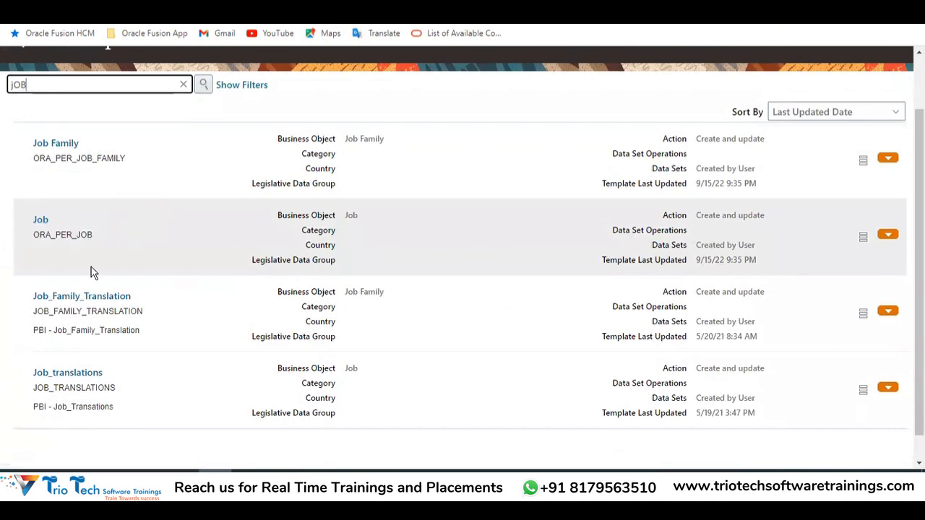
pyautogui.doubleClick(62, 235)
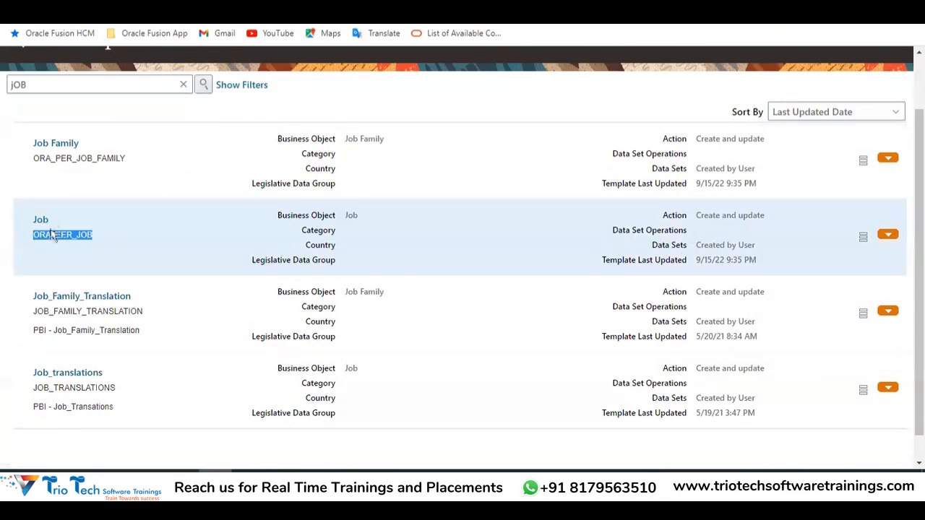
pyautogui.click(41, 220)
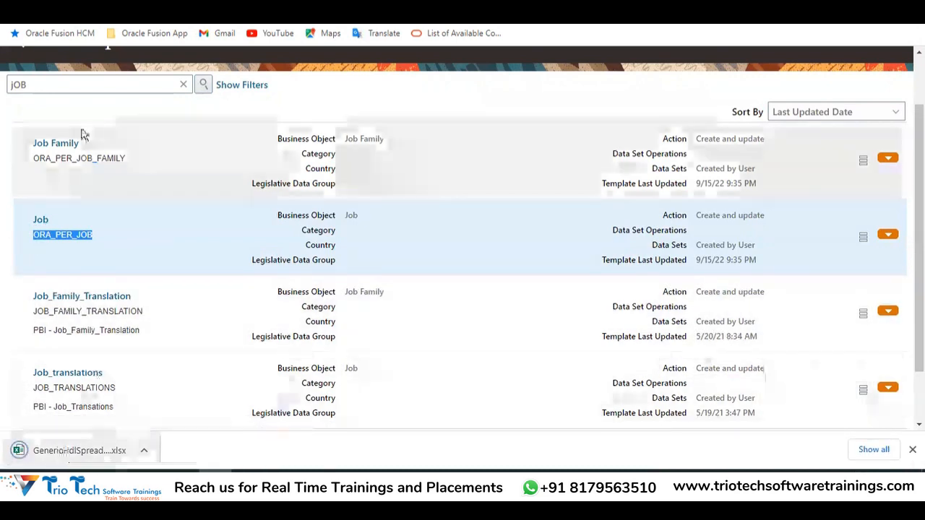
# Review the Run Spreadsheet Data Loader page, clear its template search and return to Data Exchange
pyautogui.scroll(1, 82, 130)
pyautogui.click(55, 106)
pyautogui.moveTo(55, 106); pyautogui.dragTo(314, 117)
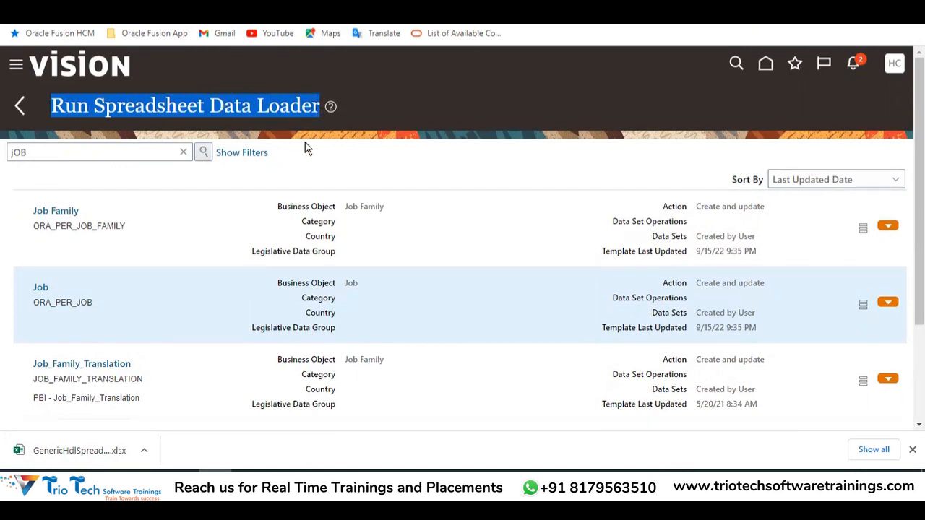
pyautogui.scroll(-2, 279, 223)
pyautogui.scroll(2, 91, 214)
pyautogui.click(182, 153)
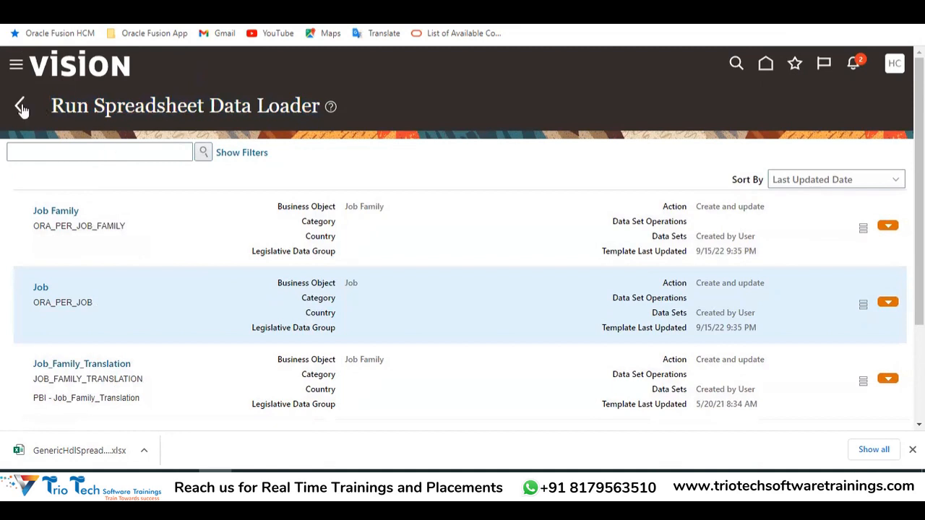
pyautogui.click(21, 106)
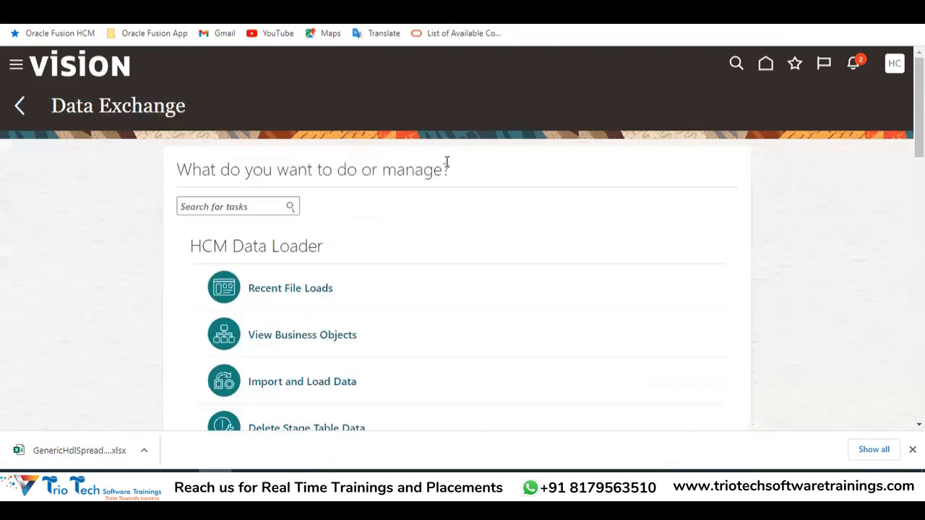
# Open Run Spreadsheet Data Loader from Data Exchange, skim its template list and go back to Data Exchange
pyautogui.scroll(-5, 473, 196)
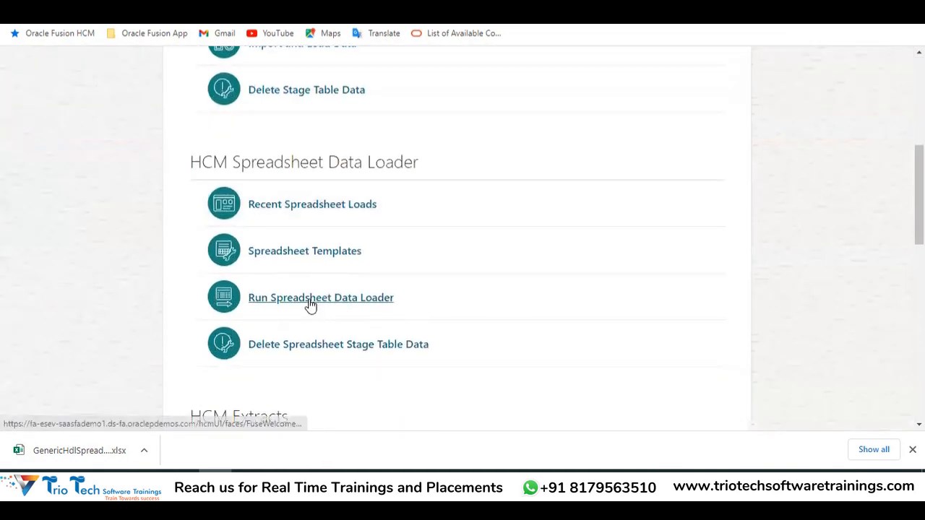
pyautogui.click(303, 253)
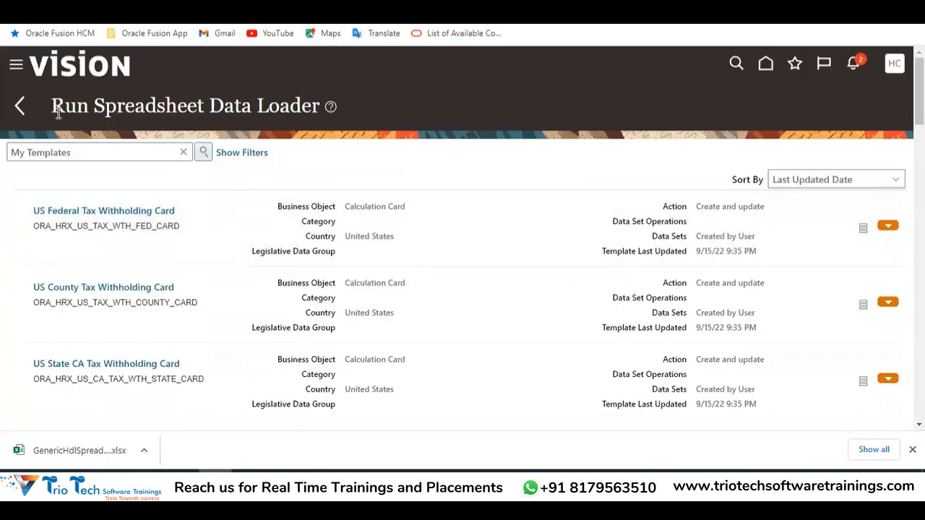
pyautogui.moveTo(58, 112); pyautogui.dragTo(283, 124)
pyautogui.scroll(-5, 397, 194)
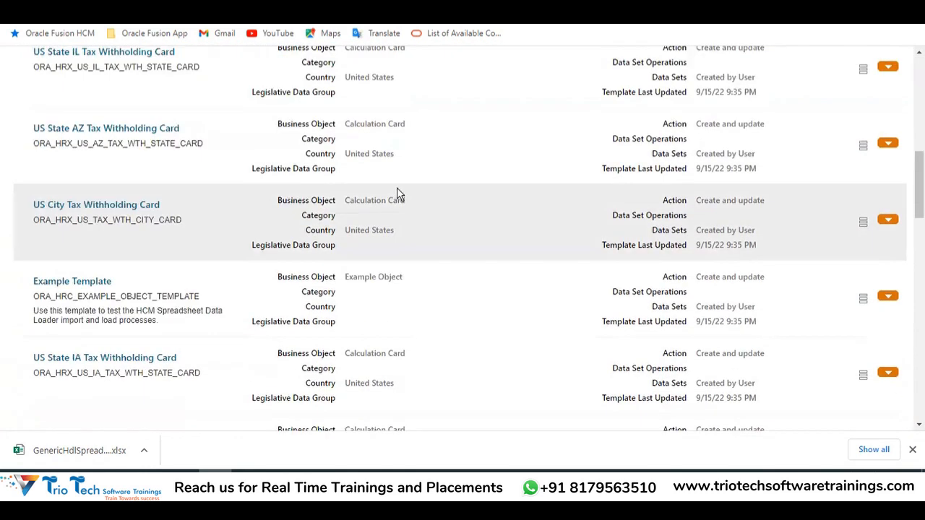
pyautogui.scroll(-10, 397, 194)
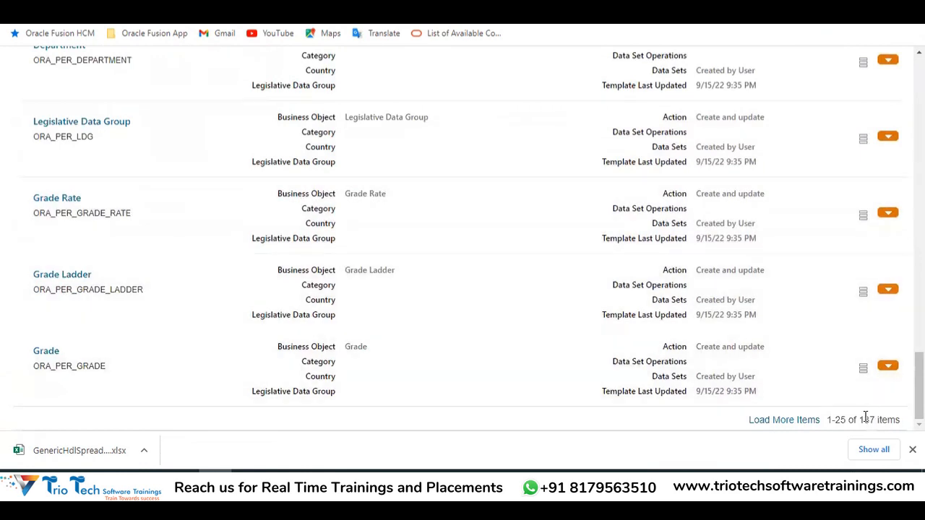
pyautogui.scroll(15, 165, 149)
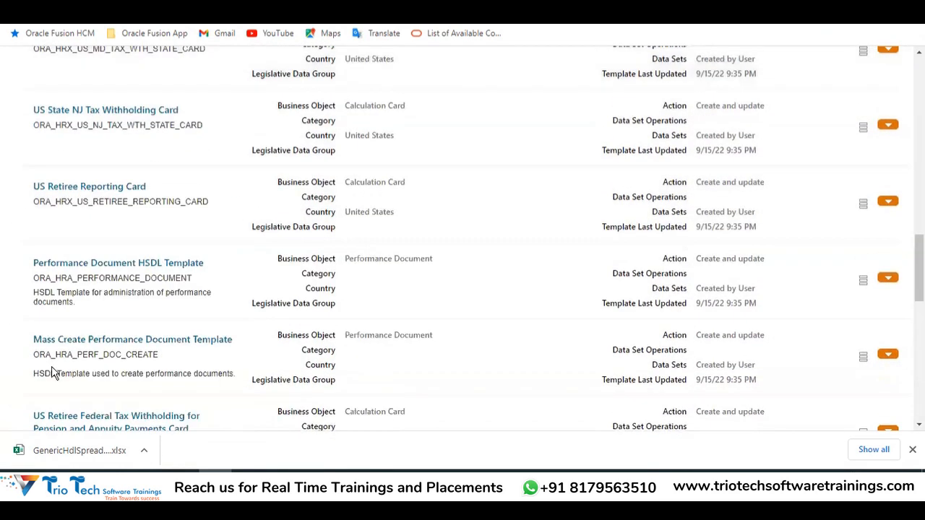
pyautogui.scroll(10, 89, 156)
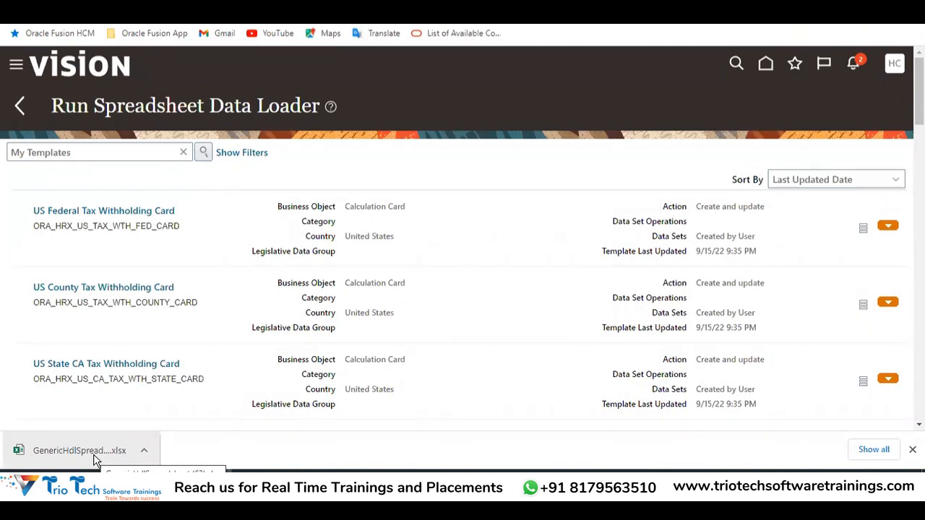
pyautogui.click(29, 105)
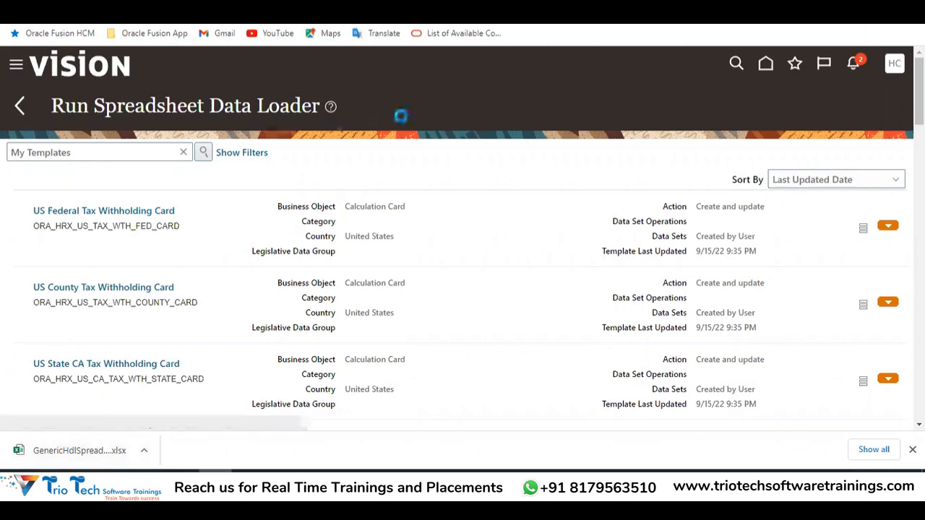
# Reopen Run Spreadsheet Data Loader from Data Exchange and search its templates for "Worker"
pyautogui.moveTo(84, 106); pyautogui.dragTo(222, 108)
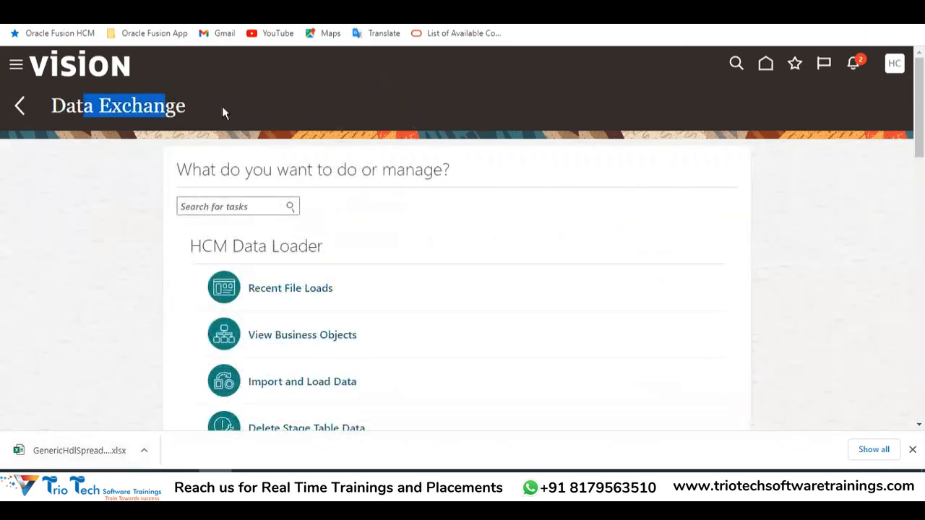
pyautogui.scroll(-5, 440, 142)
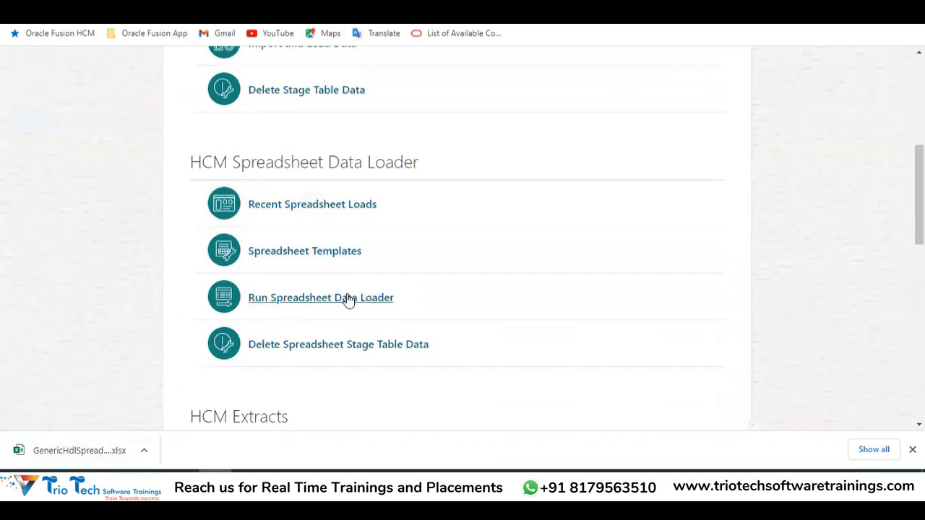
pyautogui.click(347, 303)
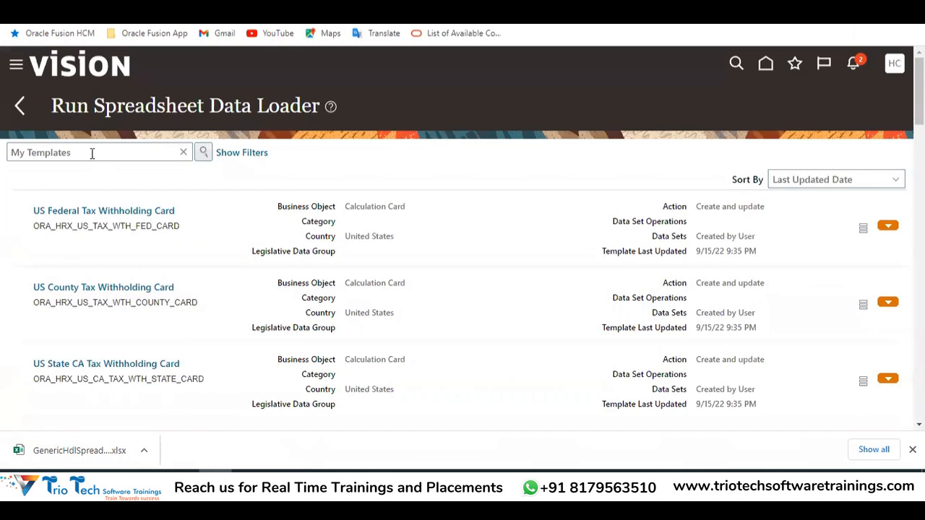
pyautogui.moveTo(91, 154); pyautogui.dragTo(7, 181)
pyautogui.press('BackSpace')
pyautogui.write('wORKER')
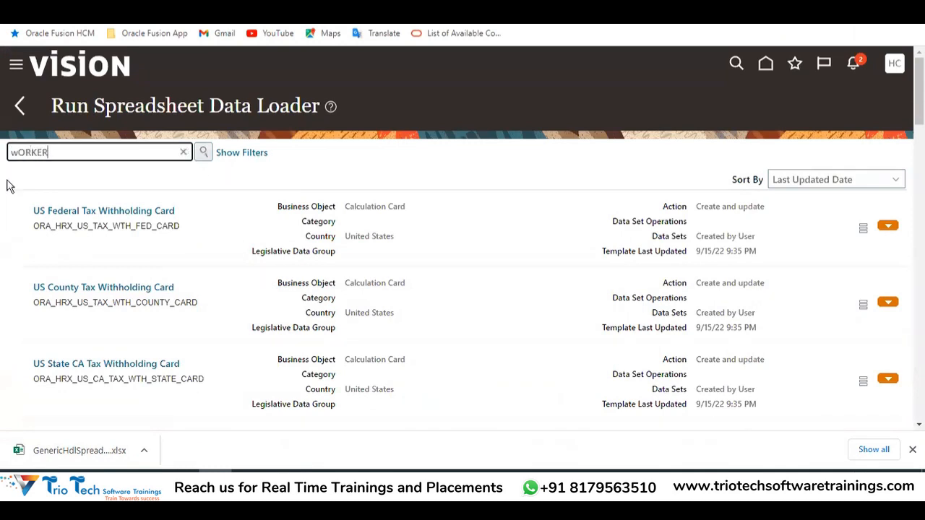
pyautogui.moveTo(48, 153); pyautogui.dragTo(8, 165)
pyautogui.press('BackSpace')
pyautogui.write('Worker')
pyautogui.press('Return')
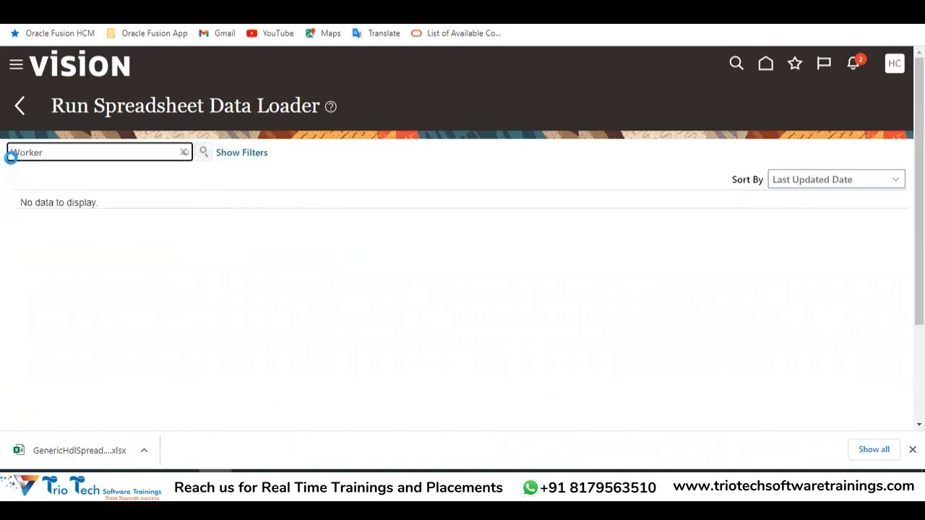
# Replace the template search with "Absenc", clear it without searching and return to Data Exchange
pyautogui.moveTo(52, 154); pyautogui.dragTo(8, 173)
pyautogui.press('BackSpace')
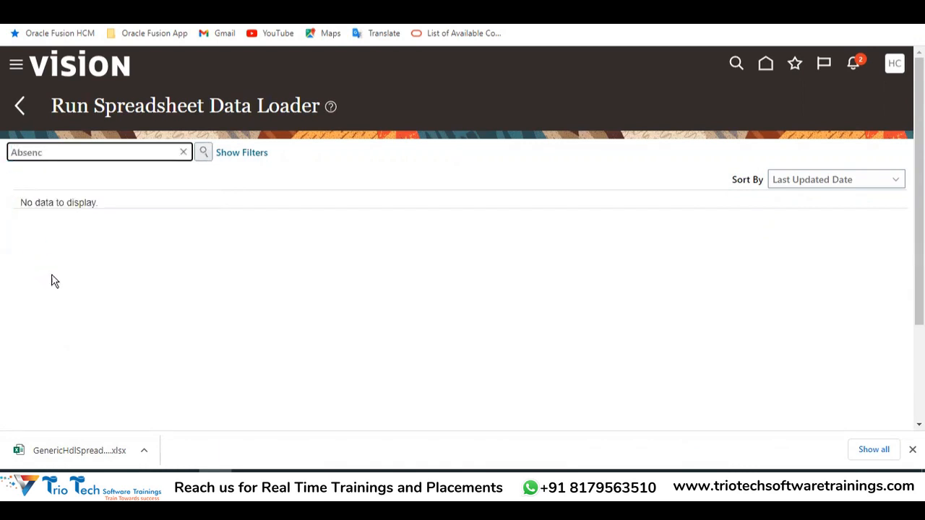
pyautogui.click(183, 153)
pyautogui.click(912, 450)
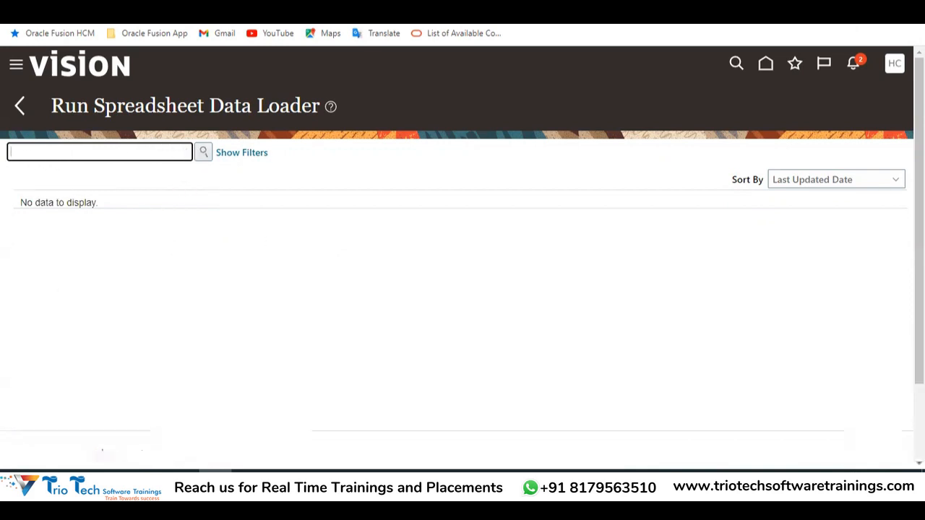
pyautogui.click(18, 107)
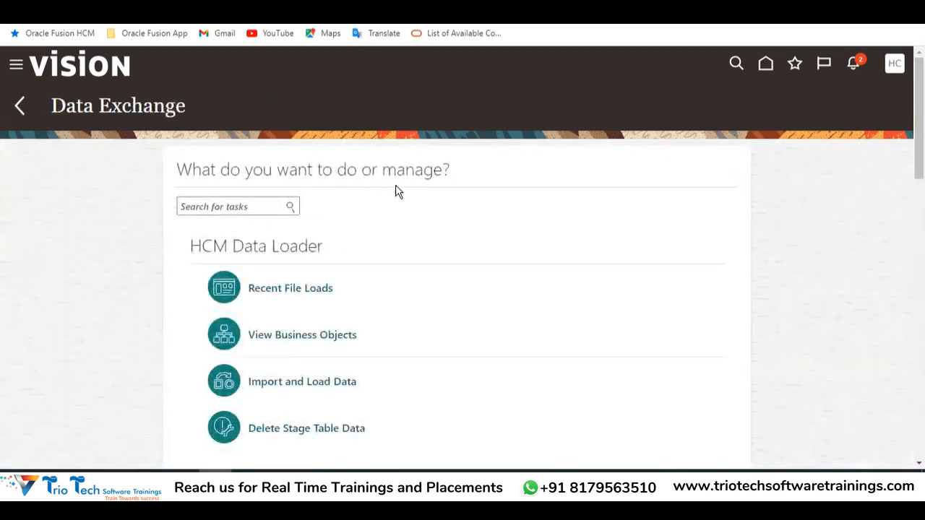
# Review the My Templates list in Run Spreadsheet Data Loader once more and return to Data Exchange
pyautogui.scroll(-5, 396, 191)
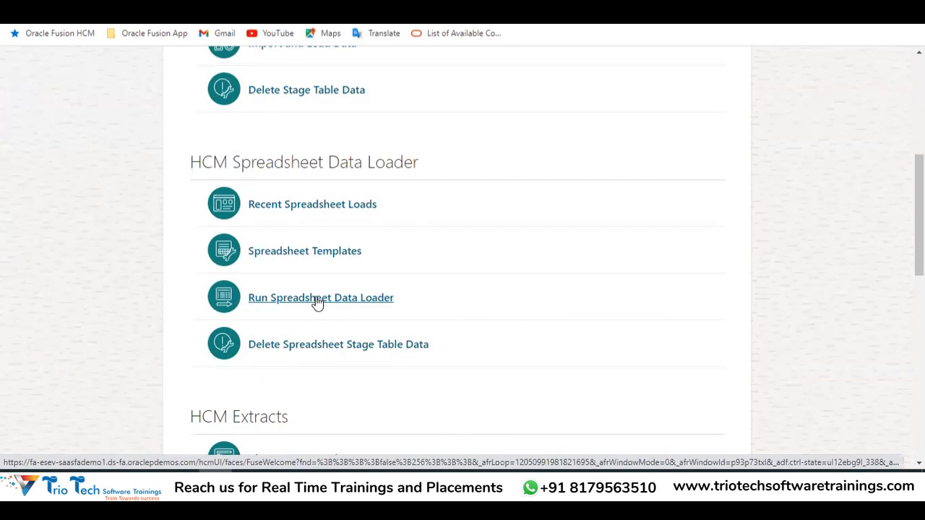
pyautogui.click(318, 299)
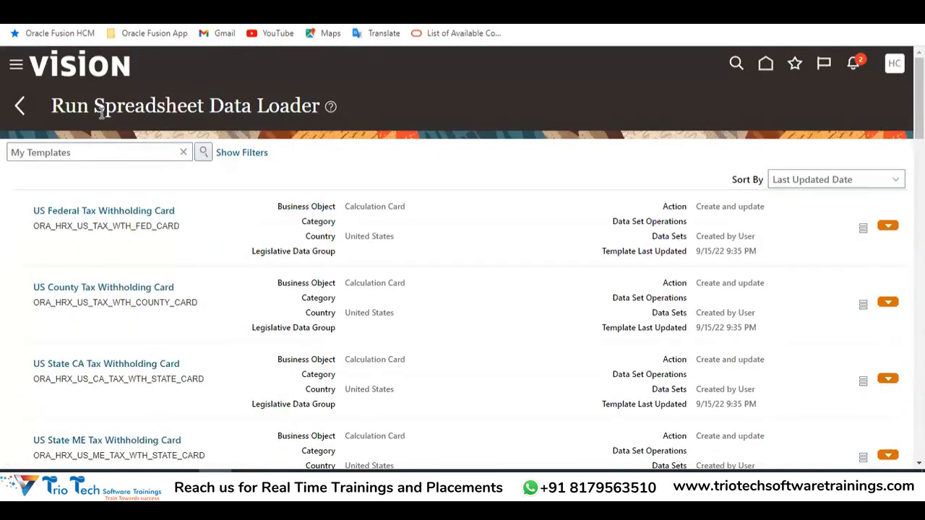
pyautogui.moveTo(77, 109); pyautogui.dragTo(283, 85)
pyautogui.moveTo(118, 154); pyautogui.dragTo(7, 186)
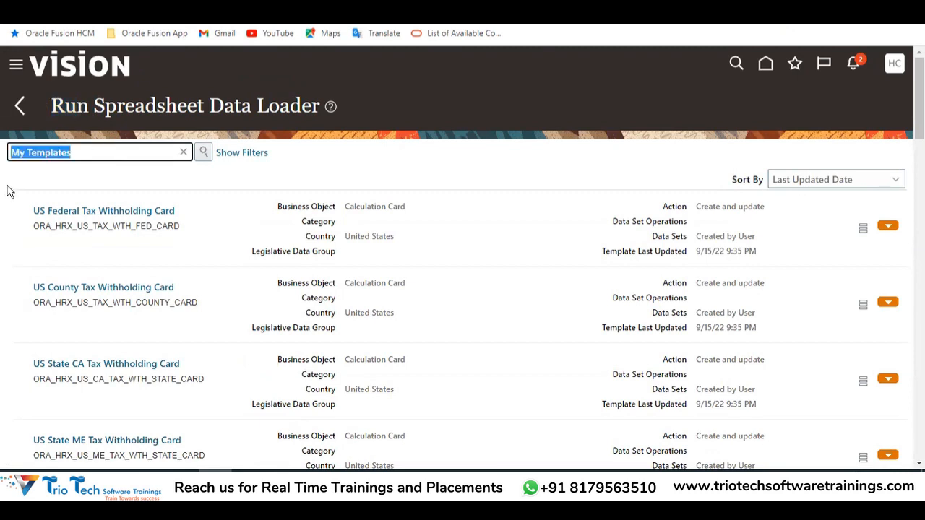
pyautogui.scroll(-3, 181, 196)
pyautogui.scroll(3, 152, 252)
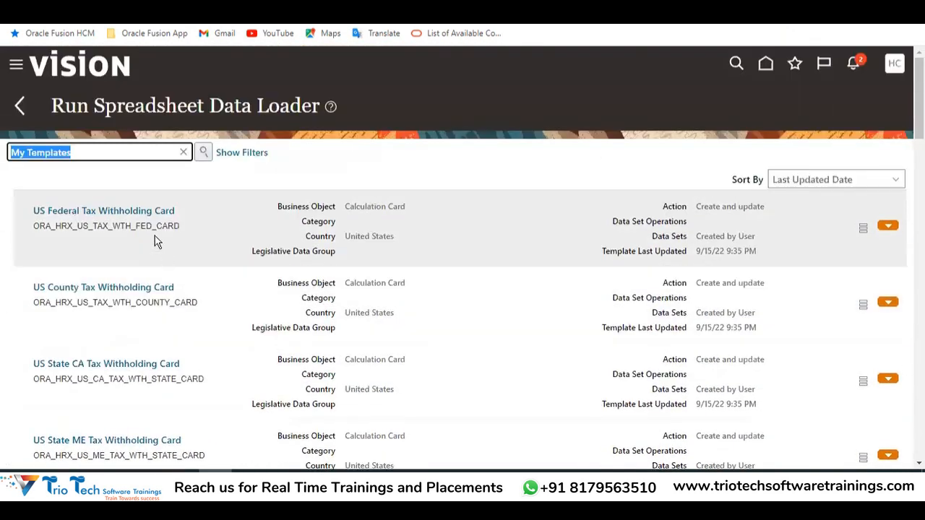
pyautogui.click(20, 107)
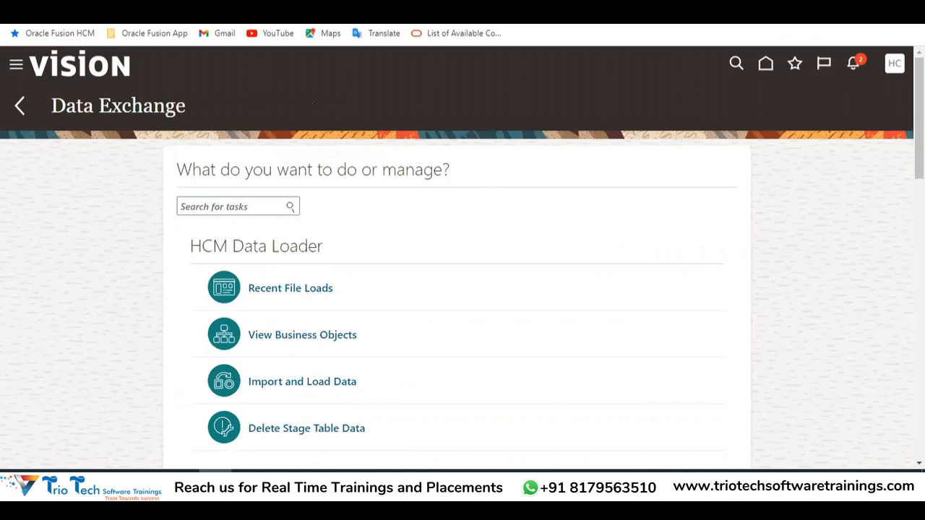
# Open Spreadsheet Templates from the HCM Spreadsheet Data Loader section of Data Exchange
pyautogui.scroll(-4, 535, 202)
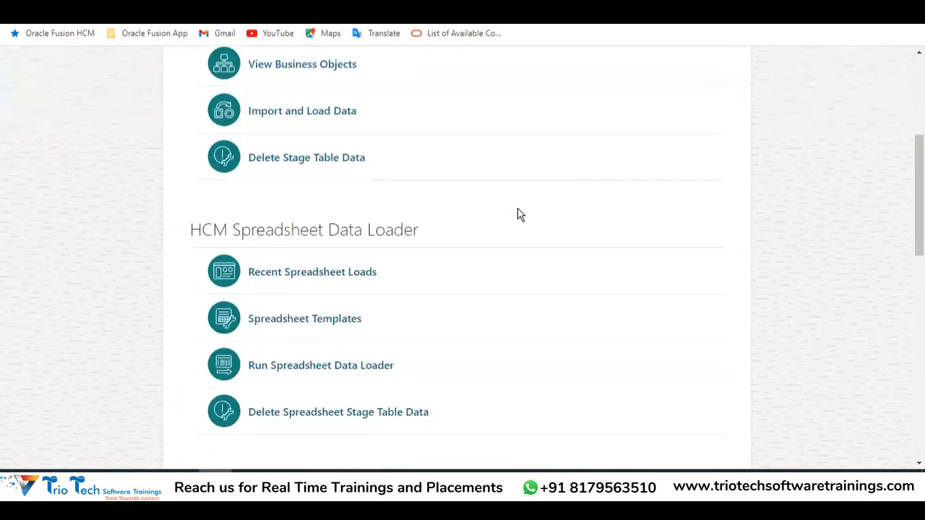
pyautogui.click(306, 321)
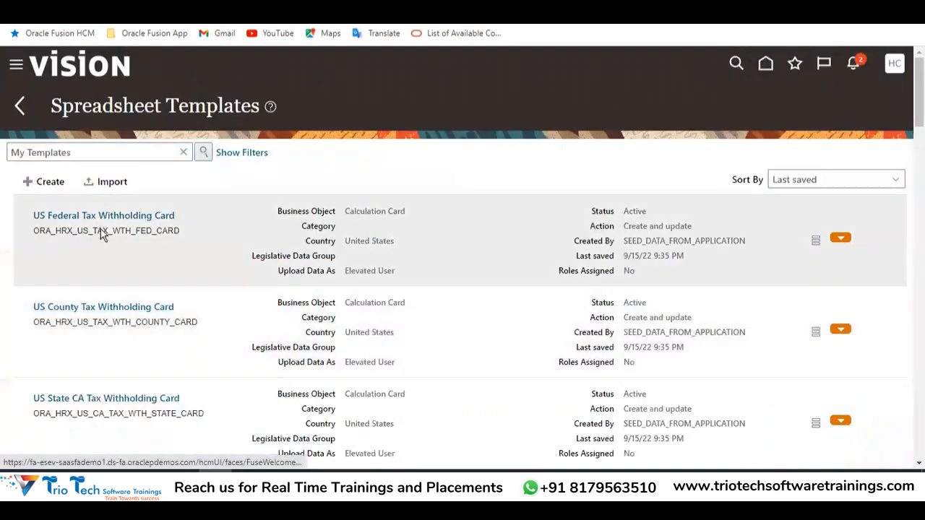
pyautogui.moveTo(93, 152); pyautogui.dragTo(8, 160)
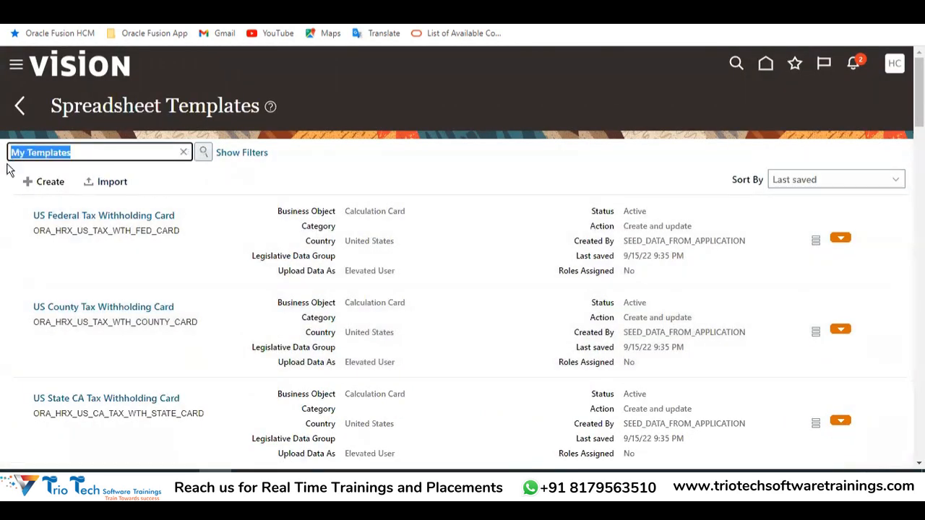
pyautogui.click(398, 194)
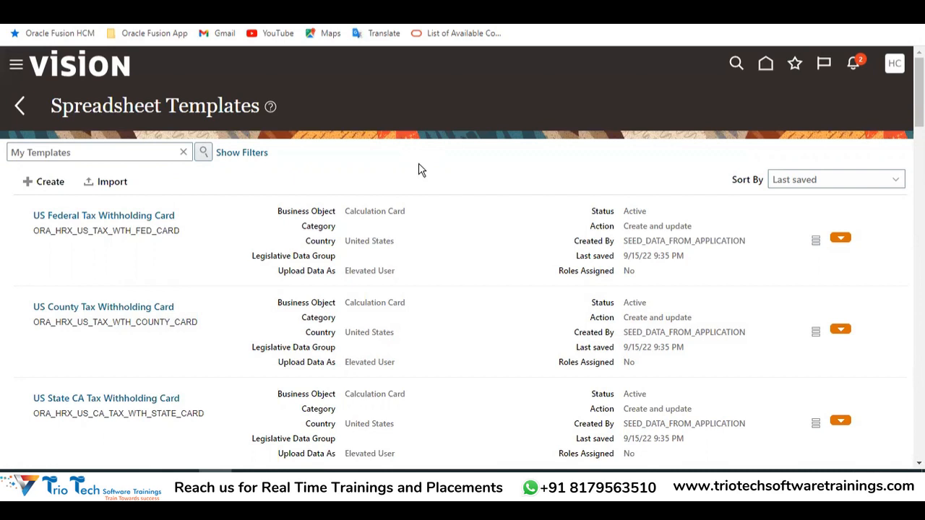
pyautogui.moveTo(166, 105); pyautogui.dragTo(259, 106)
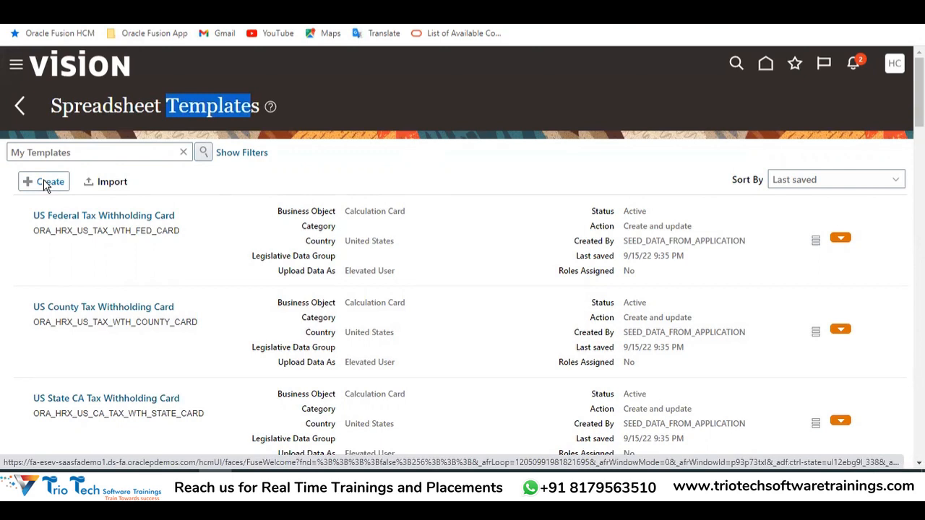
# Start a new spreadsheet template with the name "Custom Job Template" and the code CUSTOM_JOB_TEMPLATE
pyautogui.click(44, 182)
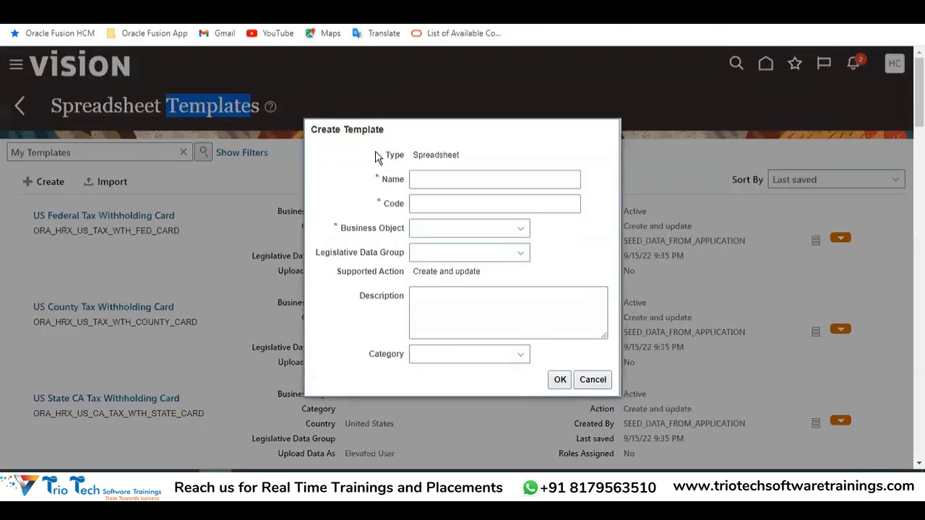
pyautogui.click(436, 181)
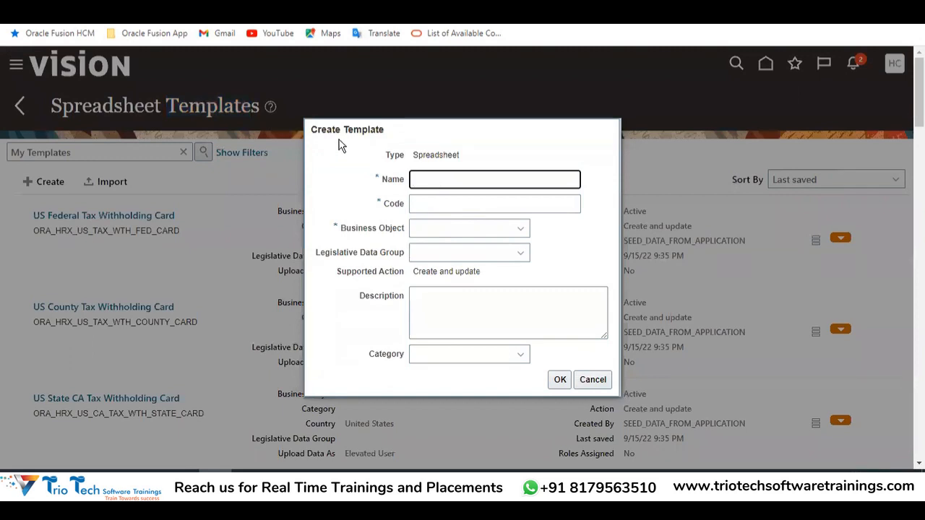
pyautogui.doubleClick(426, 154)
pyautogui.click(436, 181)
pyautogui.write('Custom Job Template')
pyautogui.moveTo(491, 180); pyautogui.dragTo(315, 200)
pyautogui.hotkey('ctrl', 'c')
pyautogui.click(424, 198)
pyautogui.hotkey('ctrl', 'v')
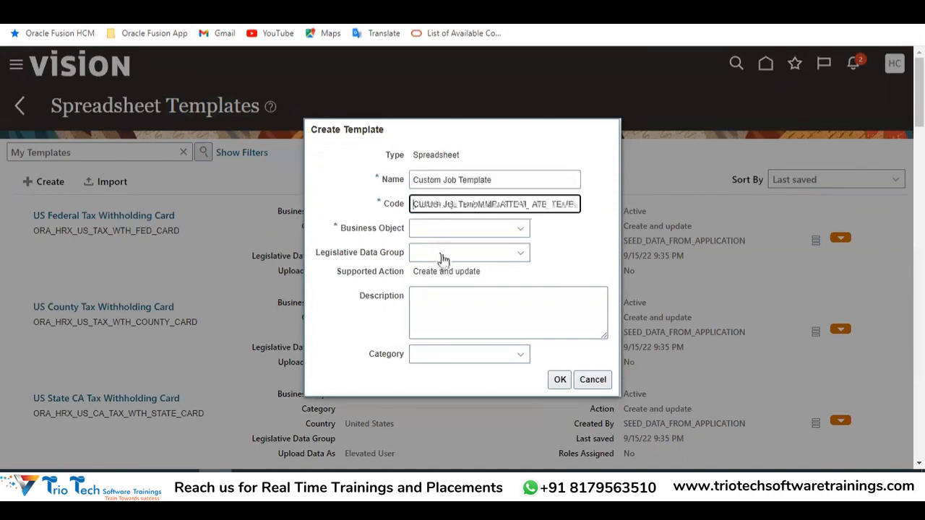
pyautogui.hotkey('ctrl', 'z')
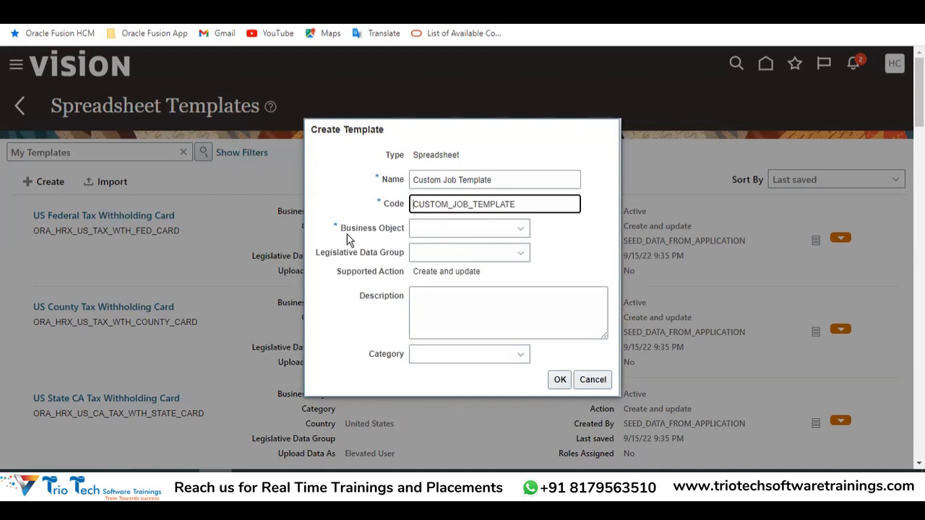
# Examine the full range of business objects offered for the new template, from the Absence objects through Worker
pyautogui.moveTo(343, 232); pyautogui.dragTo(404, 231)
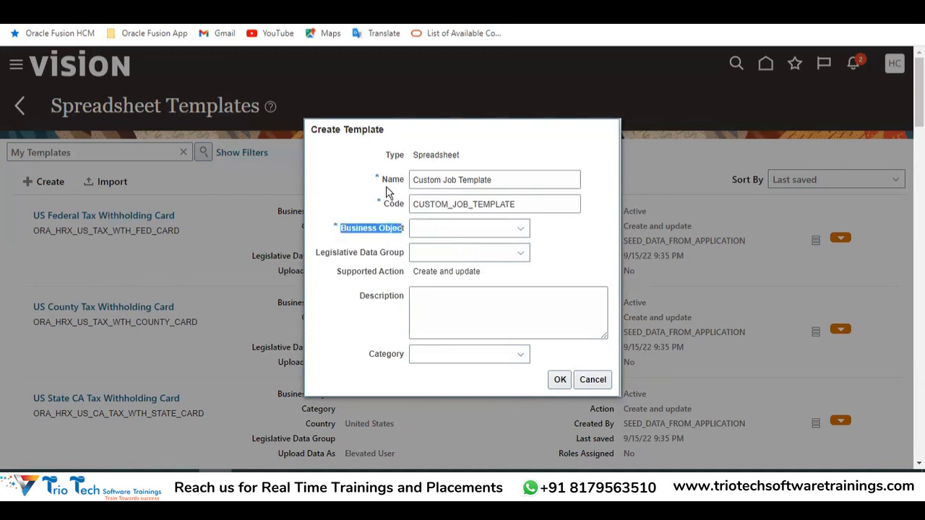
pyautogui.moveTo(348, 135); pyautogui.dragTo(342, 143)
pyautogui.click(376, 243)
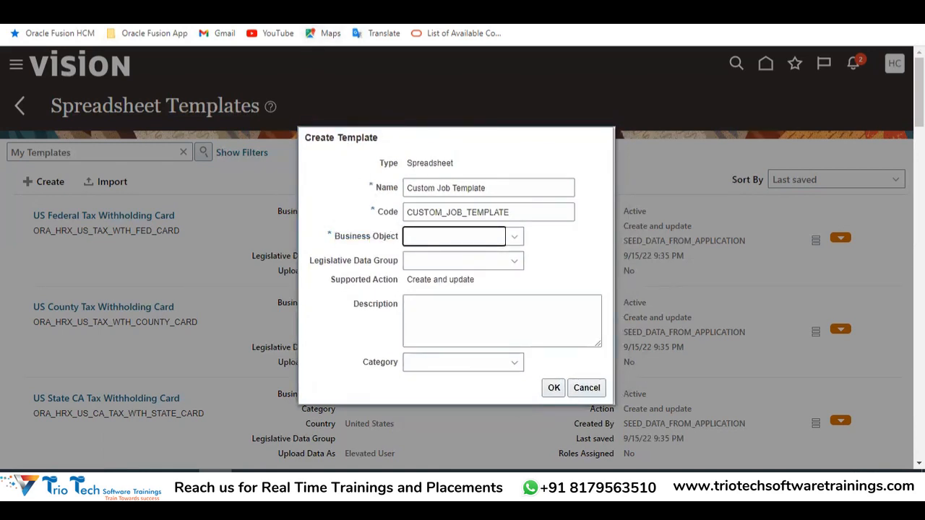
pyautogui.moveTo(338, 239); pyautogui.dragTo(402, 243)
pyautogui.click(454, 240)
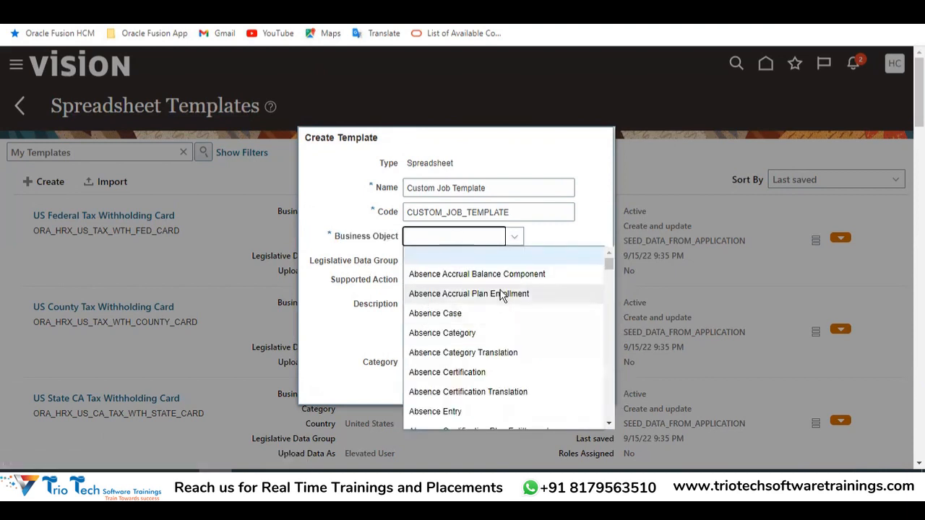
pyautogui.scroll(-10, 466, 326)
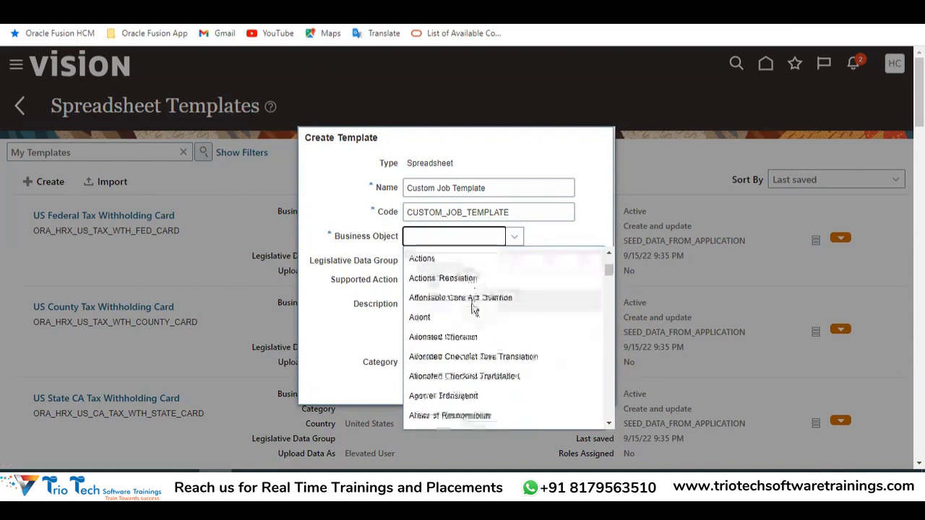
pyautogui.scroll(-15, 478, 308)
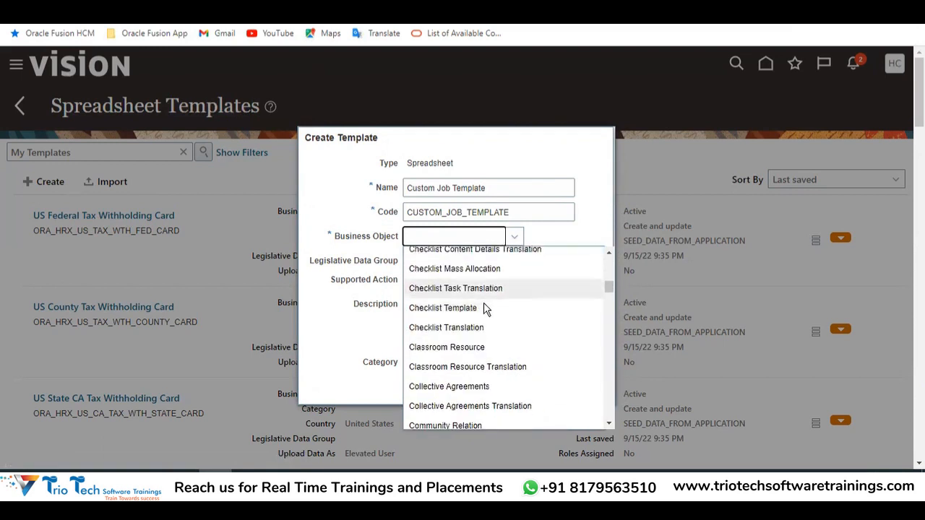
pyautogui.scroll(-20, 483, 314)
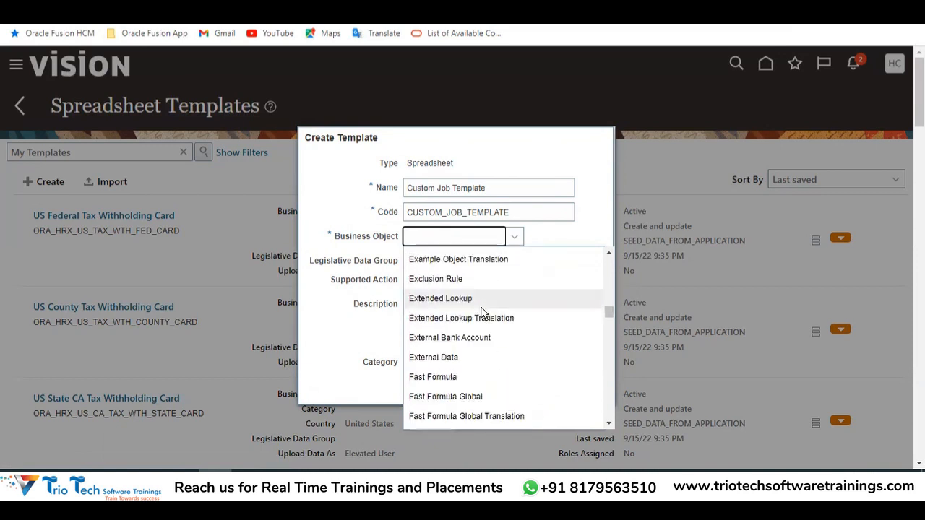
pyautogui.scroll(-8, 477, 316)
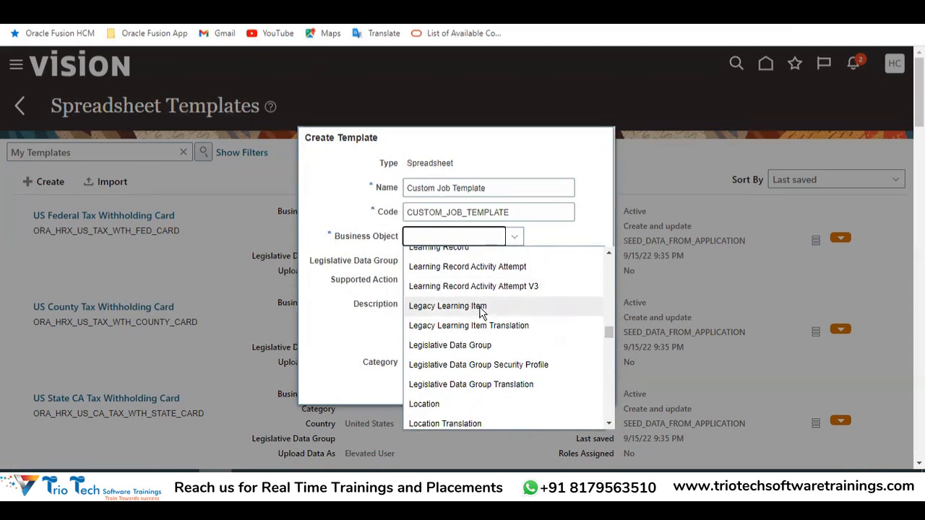
pyautogui.scroll(-4, 463, 345)
pyautogui.scroll(-12, 454, 345)
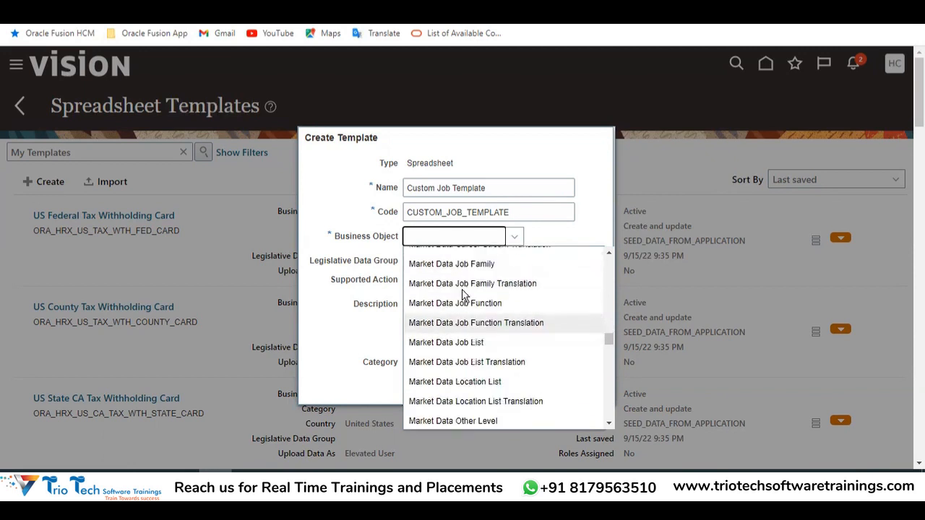
pyautogui.scroll(-12, 468, 345)
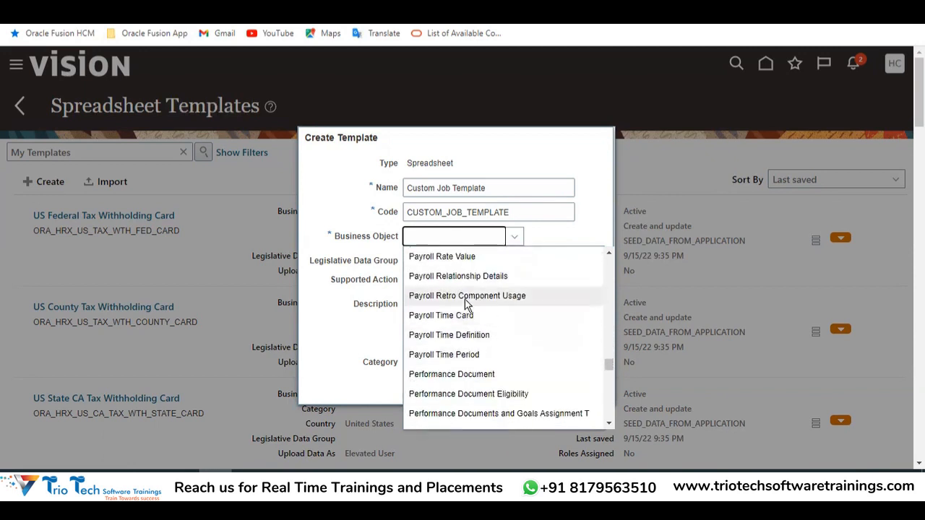
pyautogui.scroll(-4, 449, 318)
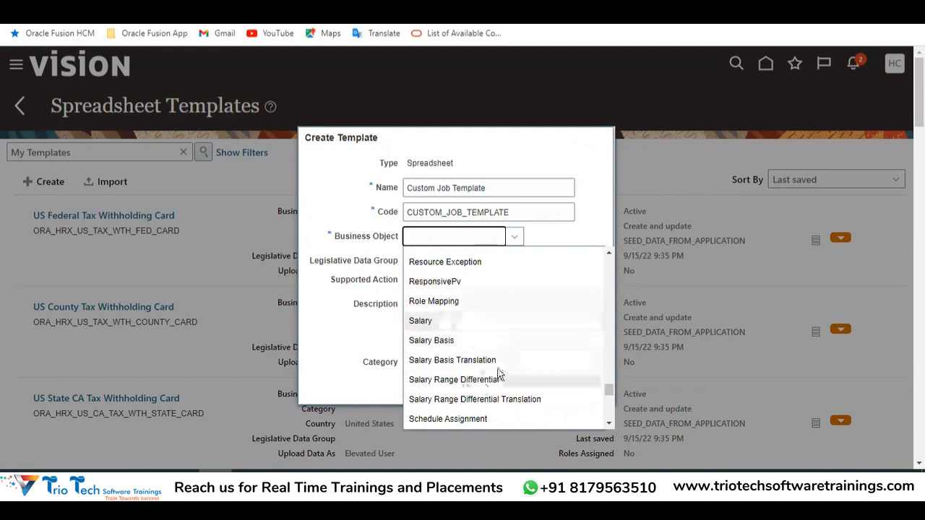
pyautogui.scroll(-6, 493, 329)
pyautogui.scroll(-8, 494, 329)
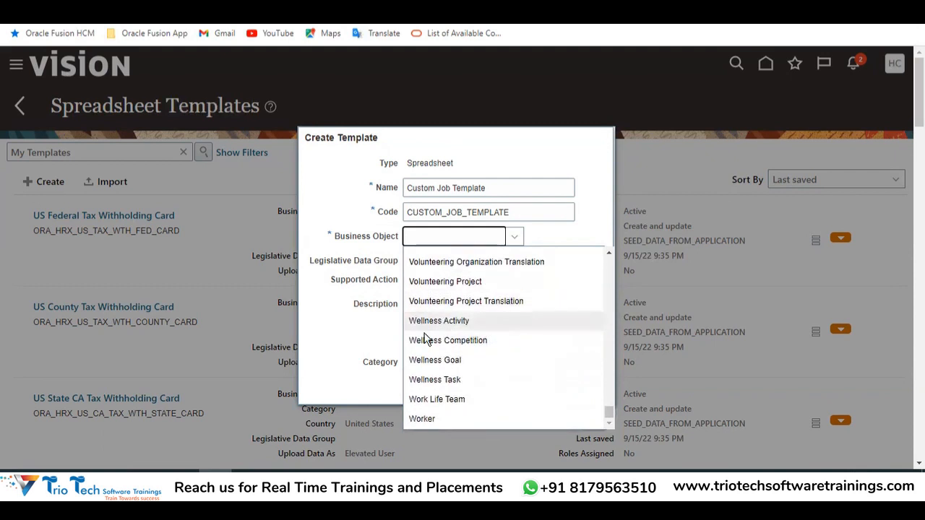
pyautogui.scroll(-2, 470, 340)
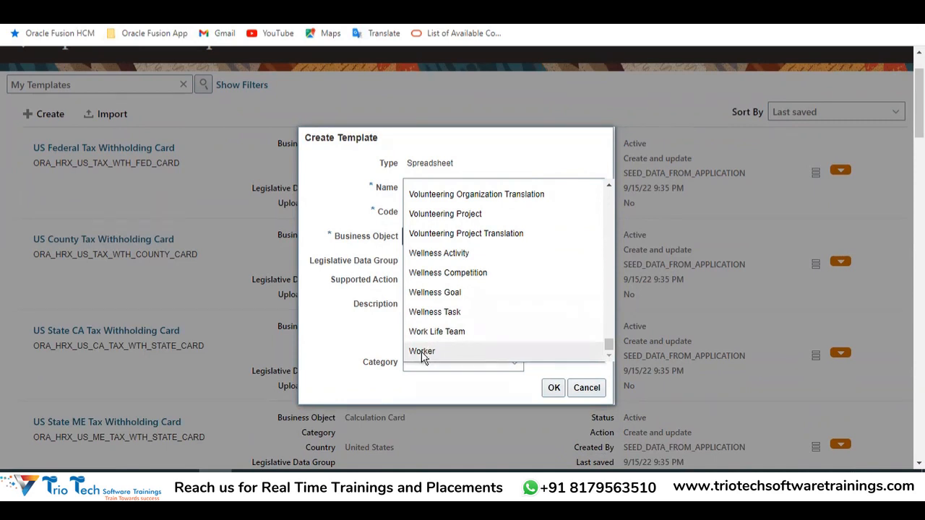
# Set the new template's Business Object to Job
pyautogui.scroll(20, 424, 358)
pyautogui.scroll(20, 449, 224)
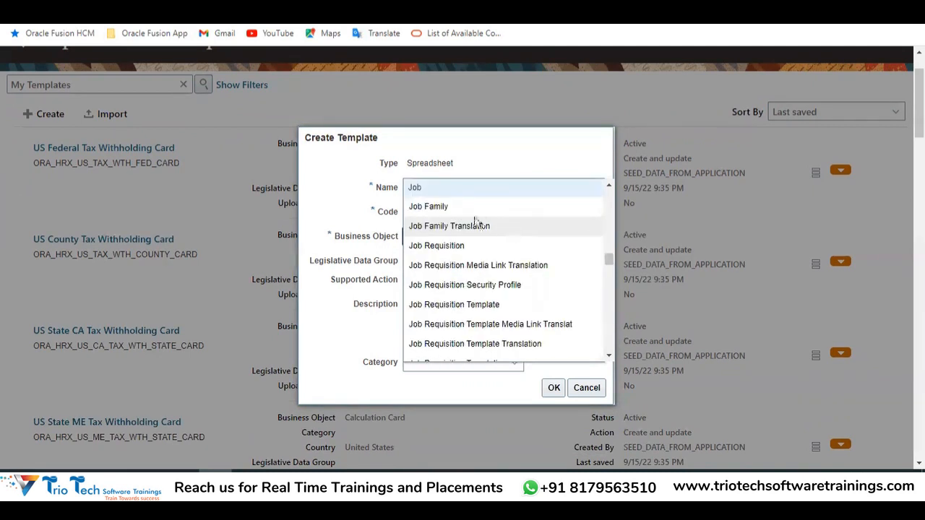
pyautogui.scroll(2, 463, 246)
pyautogui.click(419, 257)
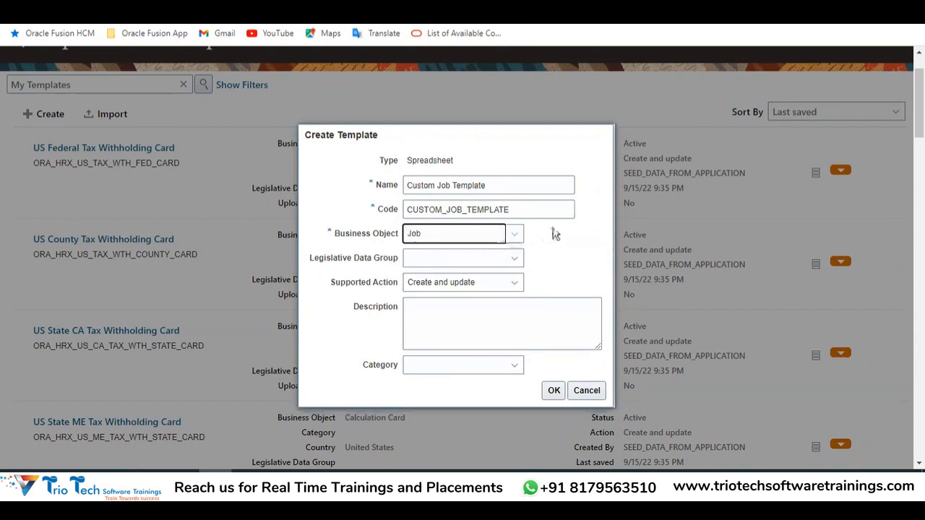
# Look through the Business Object choices around Job again, keeping Job selected
pyautogui.click(477, 237)
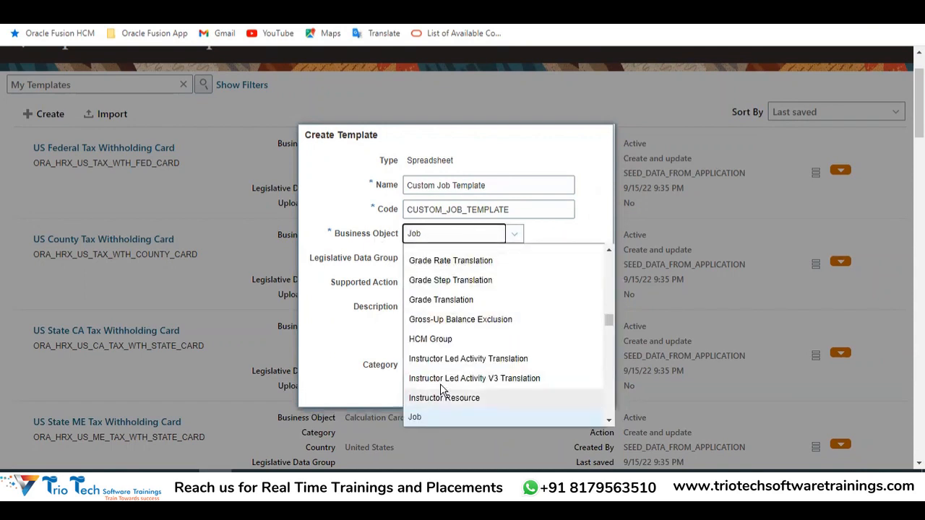
pyautogui.scroll(-3, 474, 311)
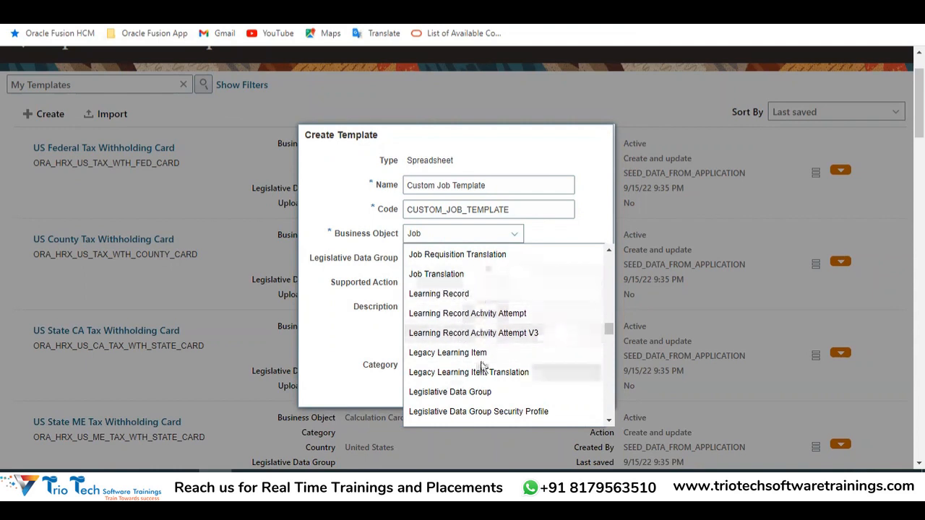
pyautogui.click(576, 234)
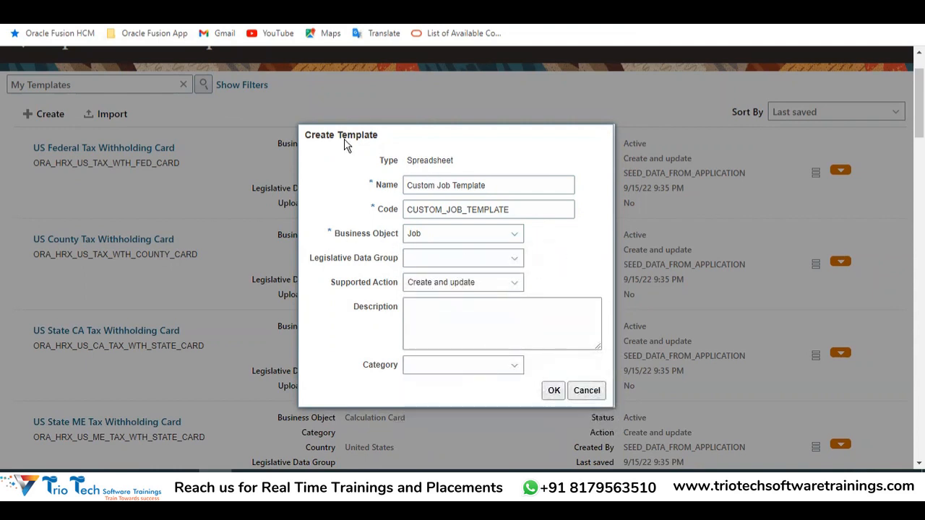
pyautogui.click(433, 237)
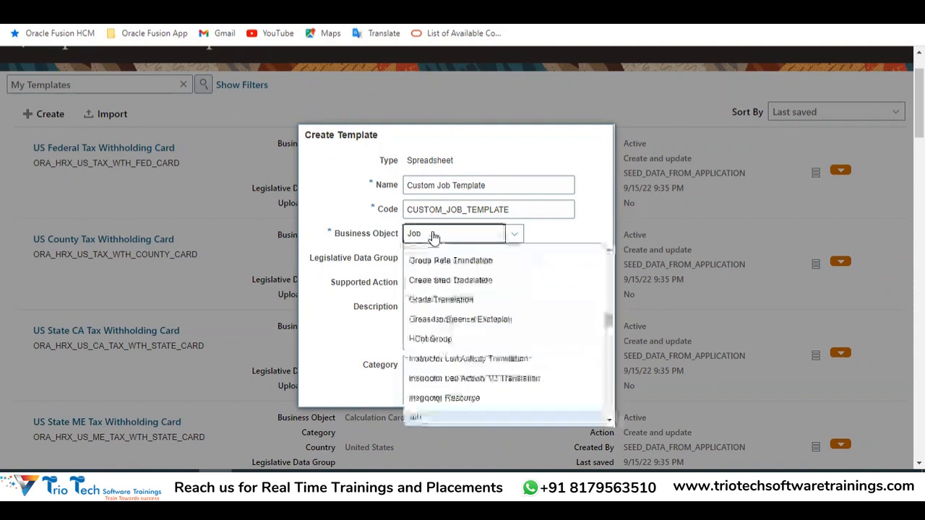
pyautogui.click(574, 239)
# Review the available Legislative Data Group options and leave the field blank
pyautogui.moveTo(313, 262); pyautogui.dragTo(389, 258)
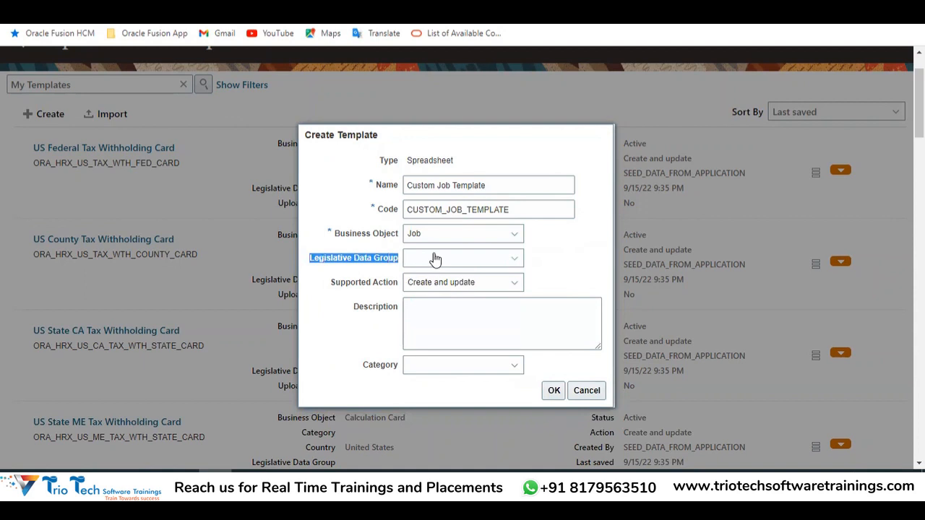
pyautogui.click(436, 259)
pyautogui.click(568, 255)
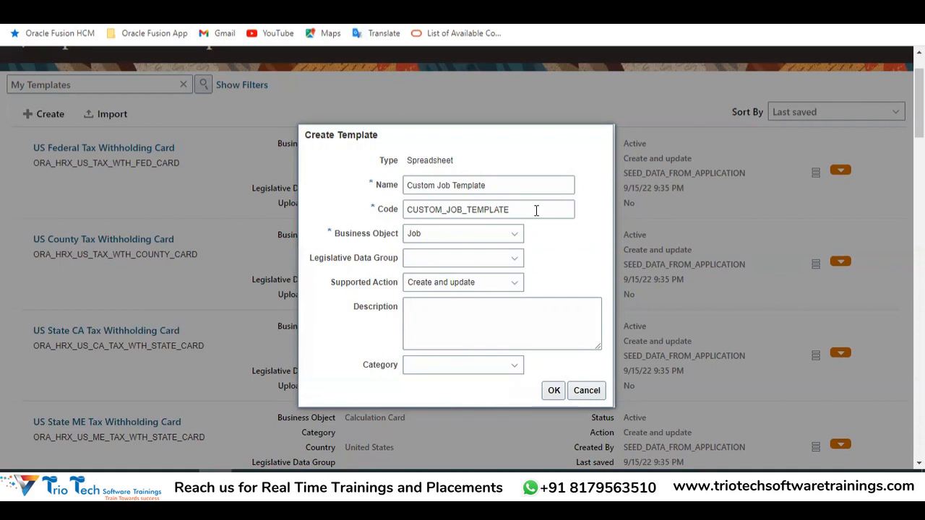
pyautogui.click(459, 261)
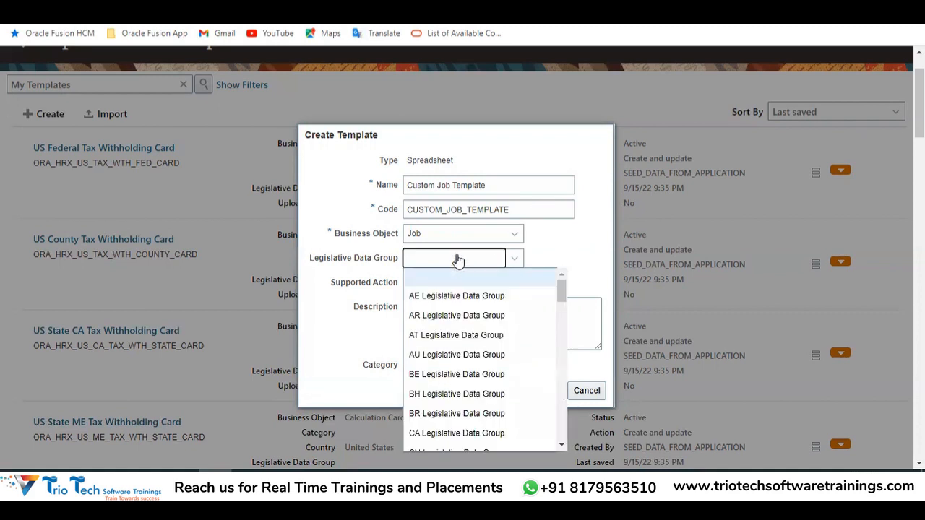
pyautogui.click(571, 265)
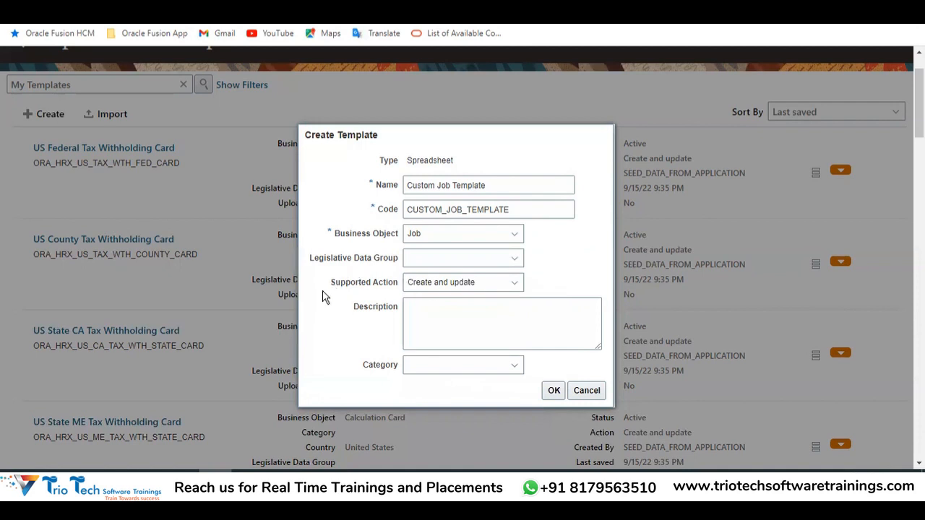
# Check the template type and name and compare the Supported Action options, Delete only and Create and update
pyautogui.moveTo(330, 285); pyautogui.dragTo(405, 287)
pyautogui.doubleClick(427, 160)
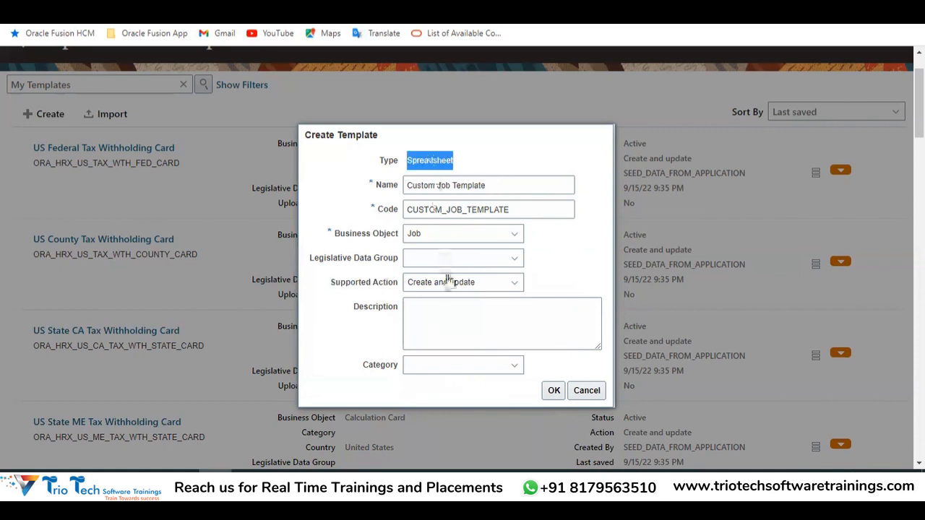
pyautogui.click(446, 284)
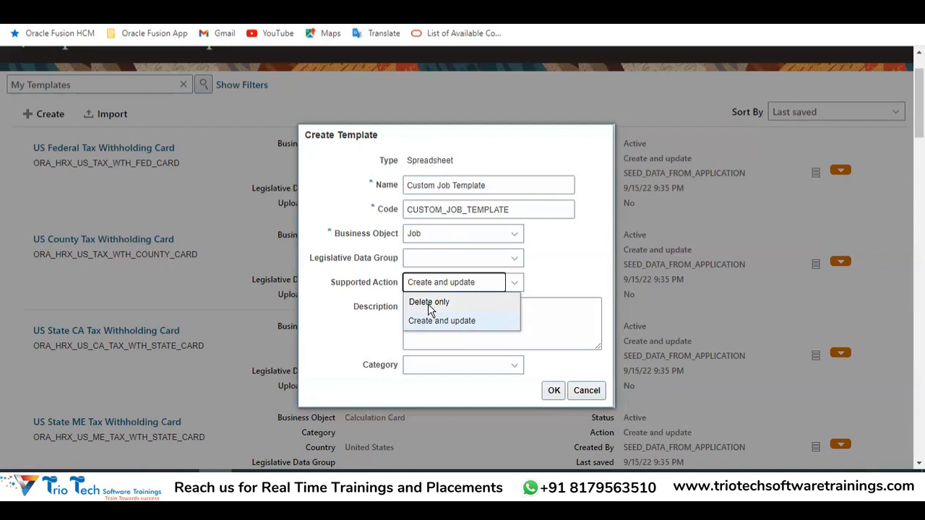
pyautogui.click(590, 259)
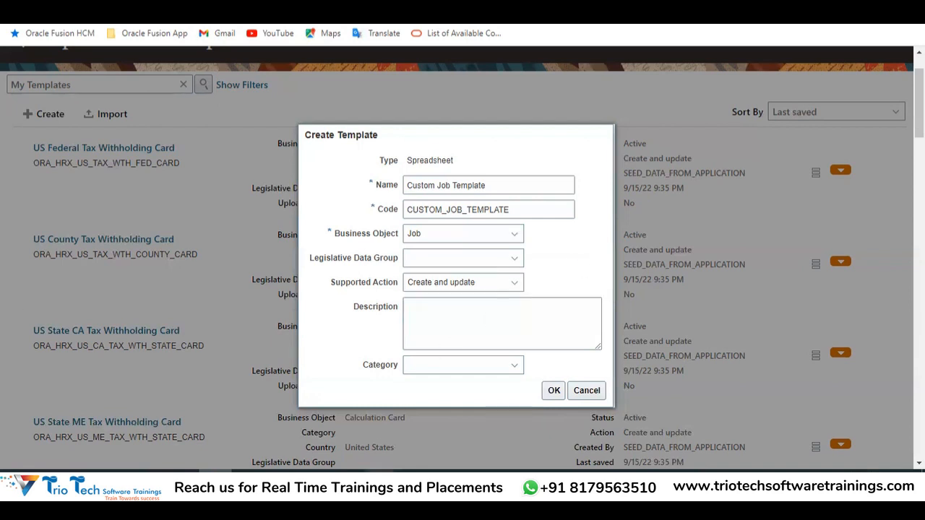
pyautogui.click(486, 287)
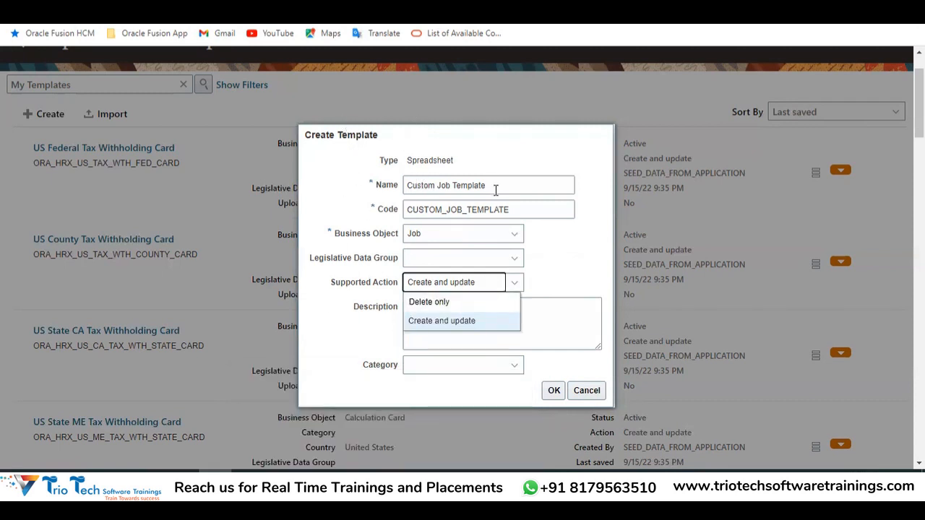
pyautogui.moveTo(496, 190); pyautogui.dragTo(402, 200)
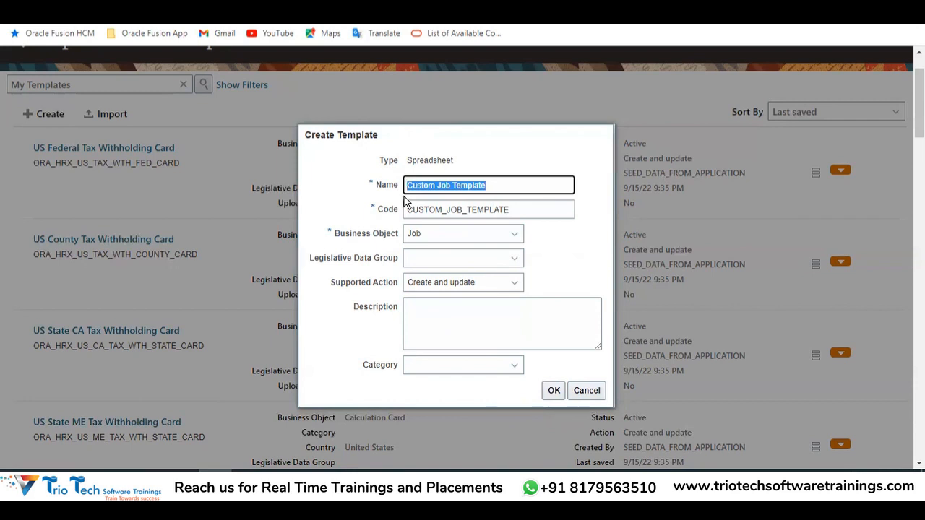
# Choose Create and update as the supported action, leave the description empty and create the template
pyautogui.click(482, 284)
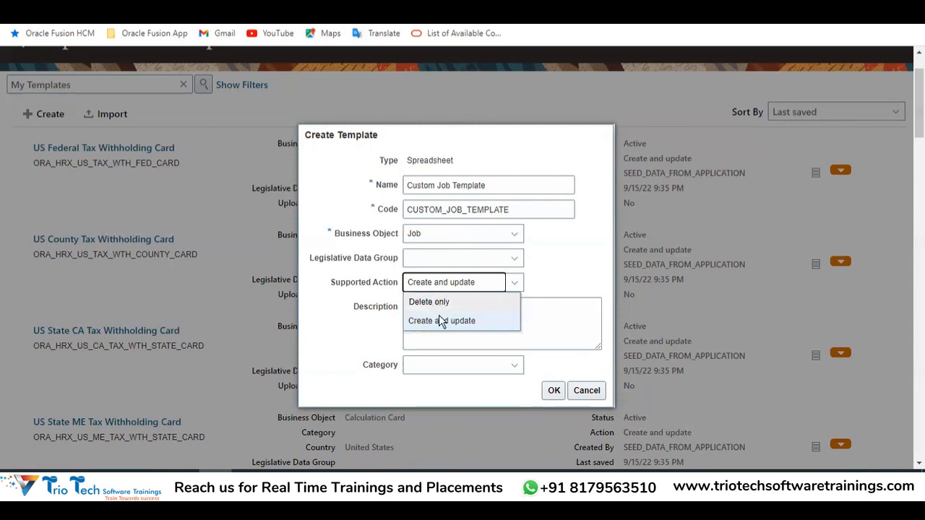
pyautogui.click(442, 322)
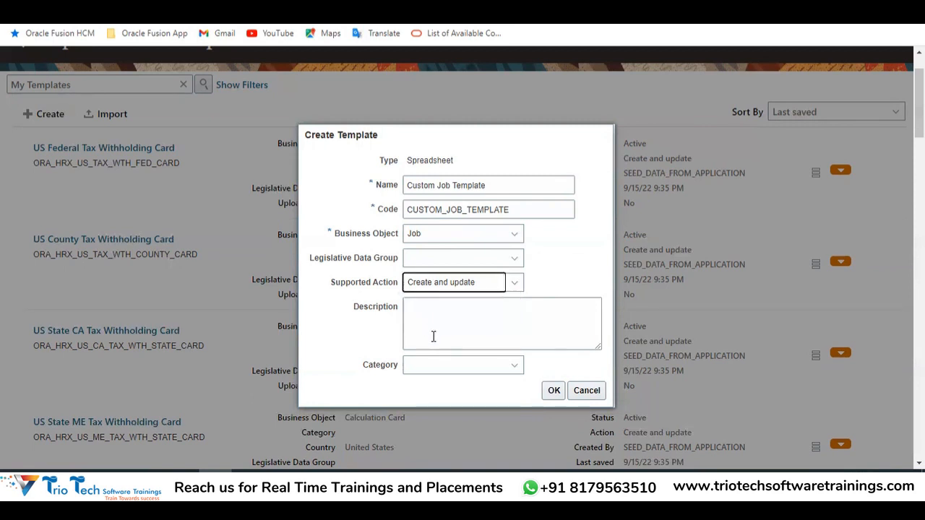
pyautogui.click(430, 322)
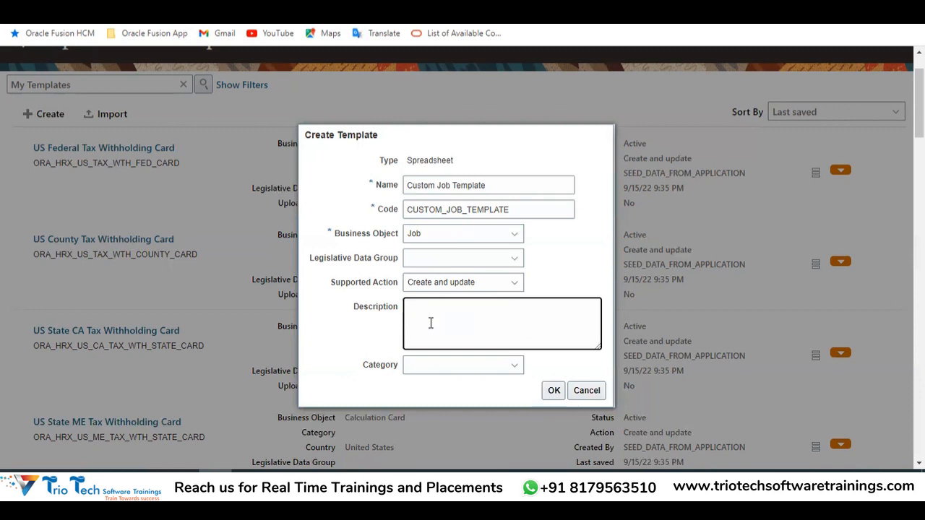
pyautogui.click(553, 391)
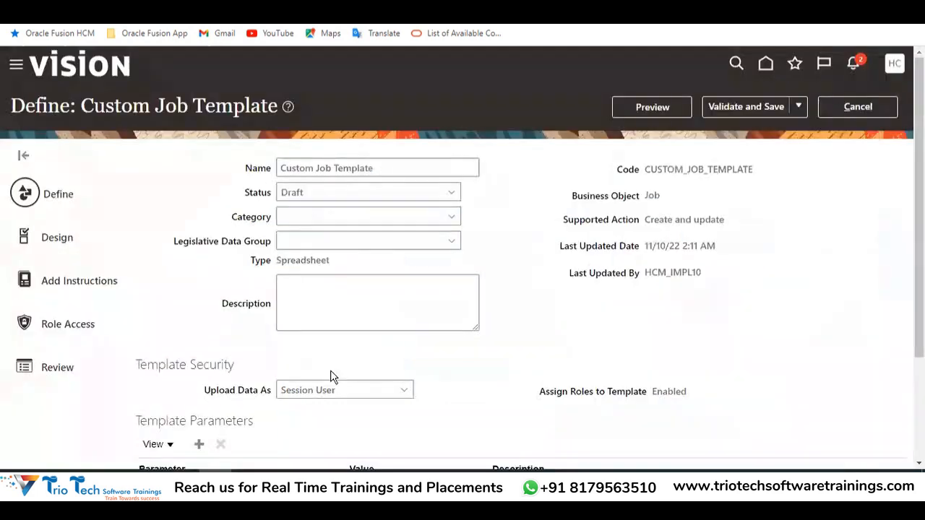
# Set the Custom Job Template's status to Active and check its business object and supported action
pyautogui.moveTo(90, 107); pyautogui.dragTo(273, 137)
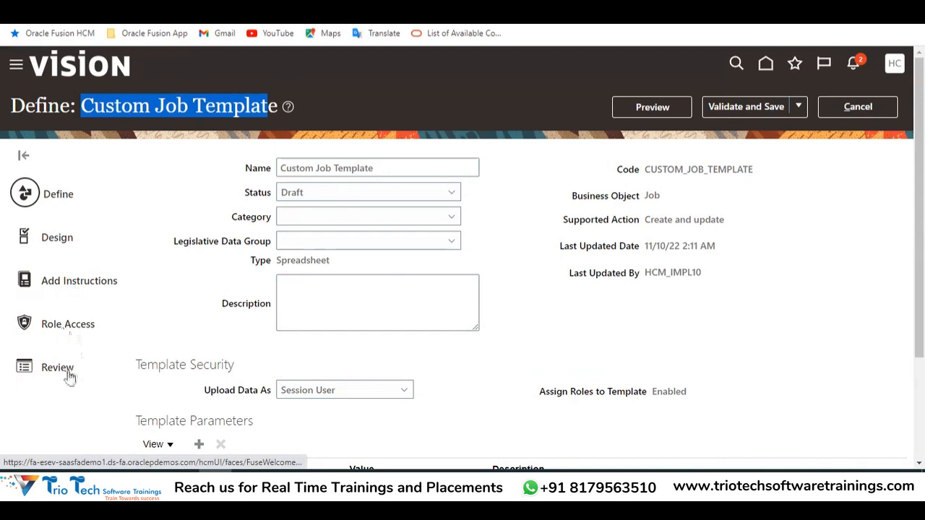
pyautogui.click(313, 191)
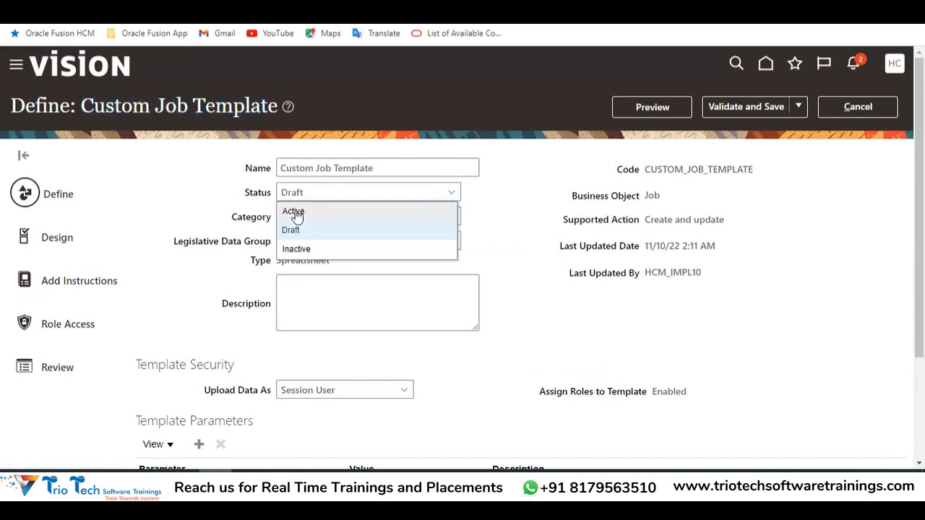
pyautogui.click(294, 211)
pyautogui.doubleClick(651, 196)
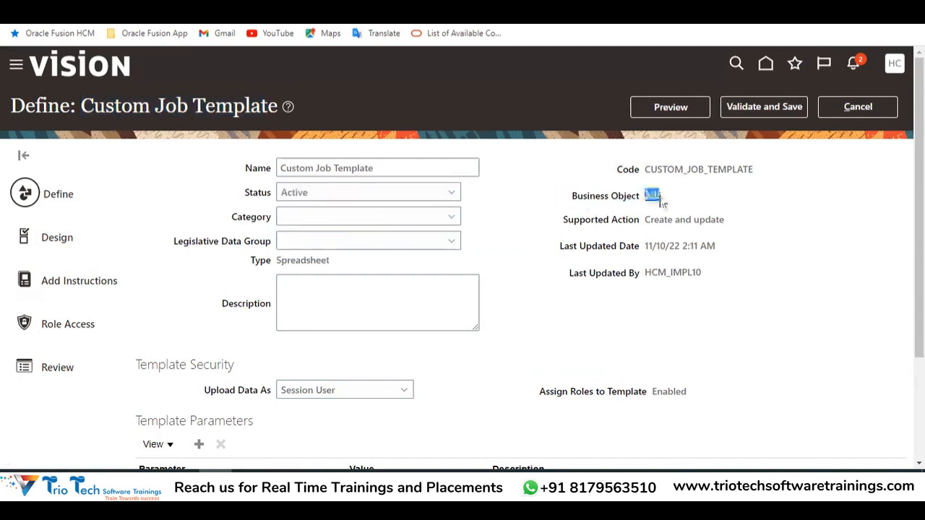
pyautogui.moveTo(644, 220); pyautogui.dragTo(730, 226)
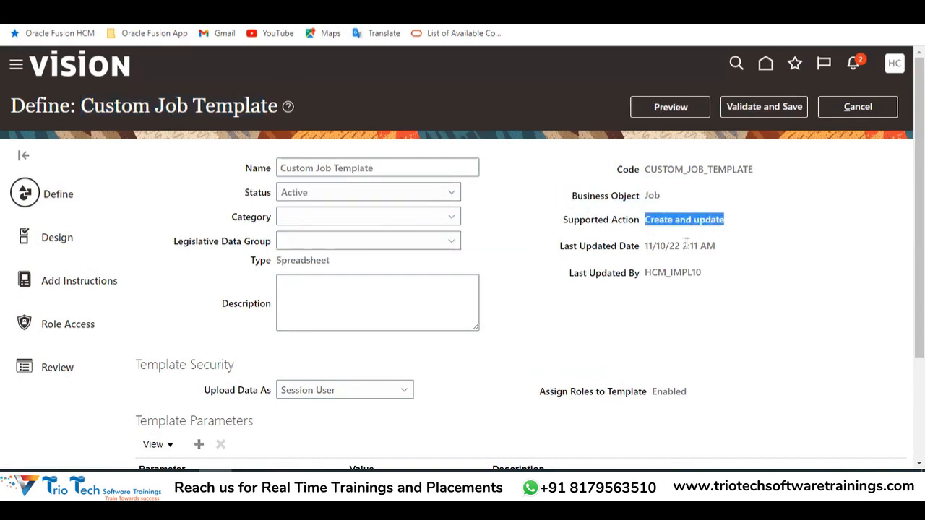
# Check the template's last update details, its description field and the Template Security section
pyautogui.moveTo(647, 248); pyautogui.dragTo(689, 274)
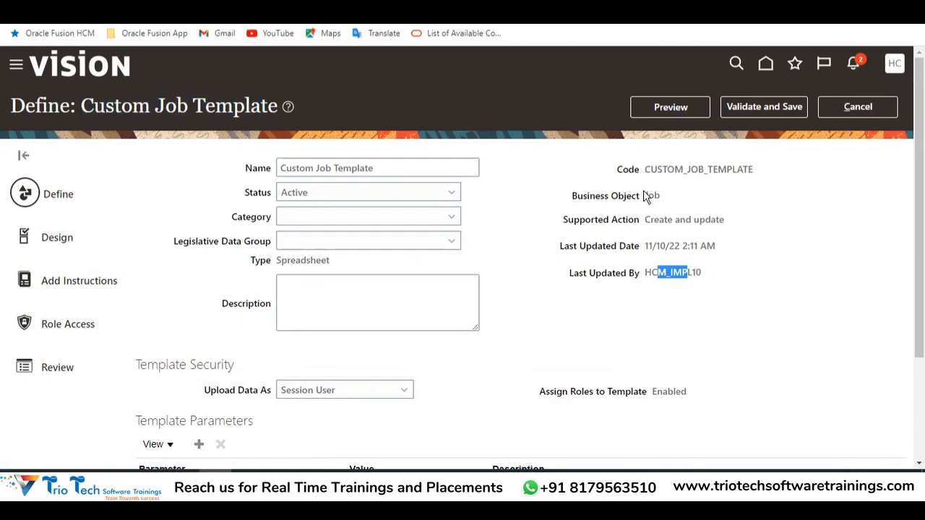
pyautogui.click(361, 291)
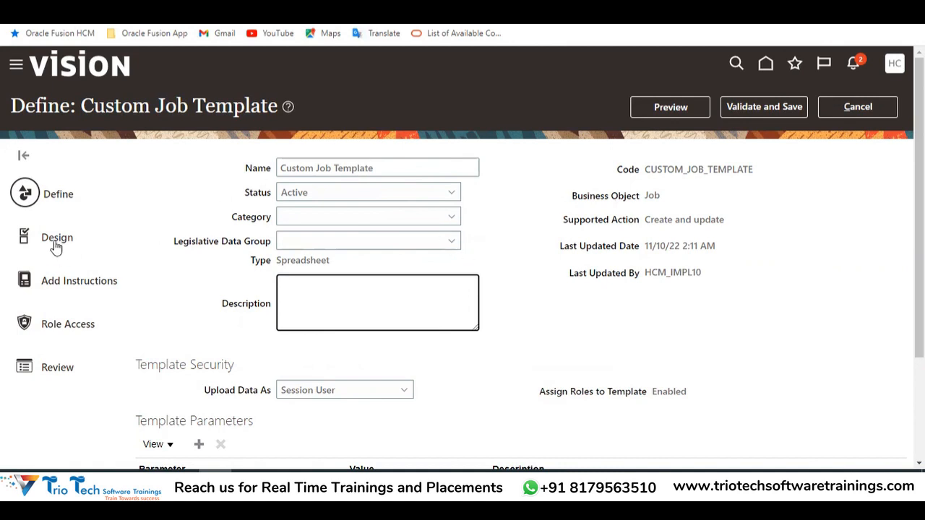
pyautogui.moveTo(159, 365); pyautogui.dragTo(238, 387)
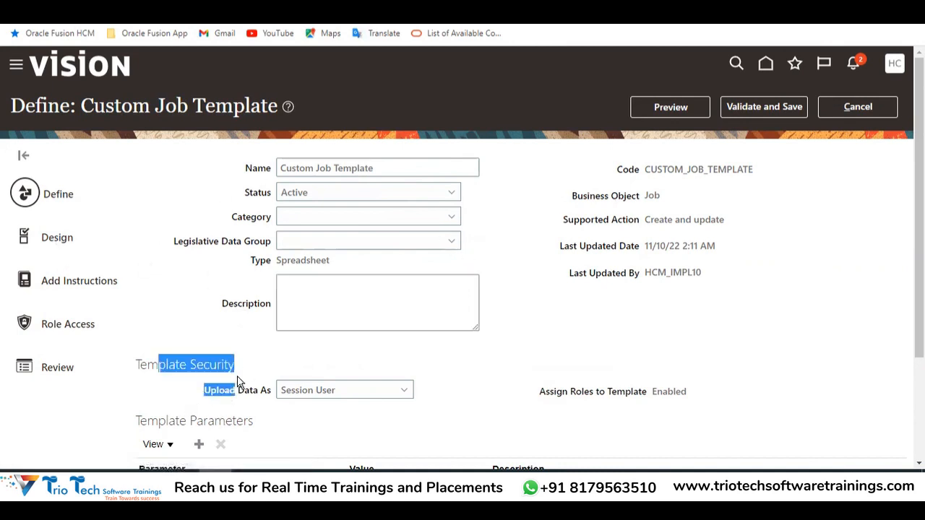
pyautogui.click(181, 308)
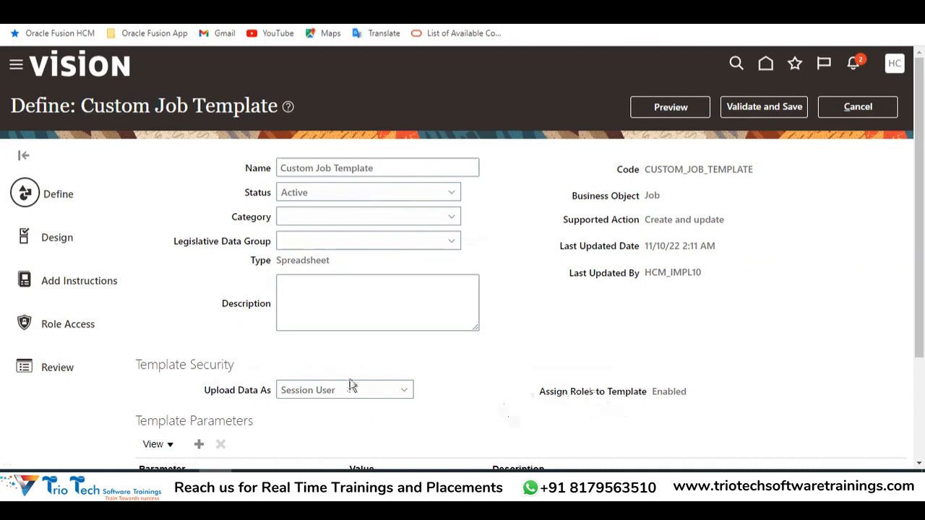
# Open the Design stage of the Custom Job Template and check the business object of the available attributes
pyautogui.click(62, 239)
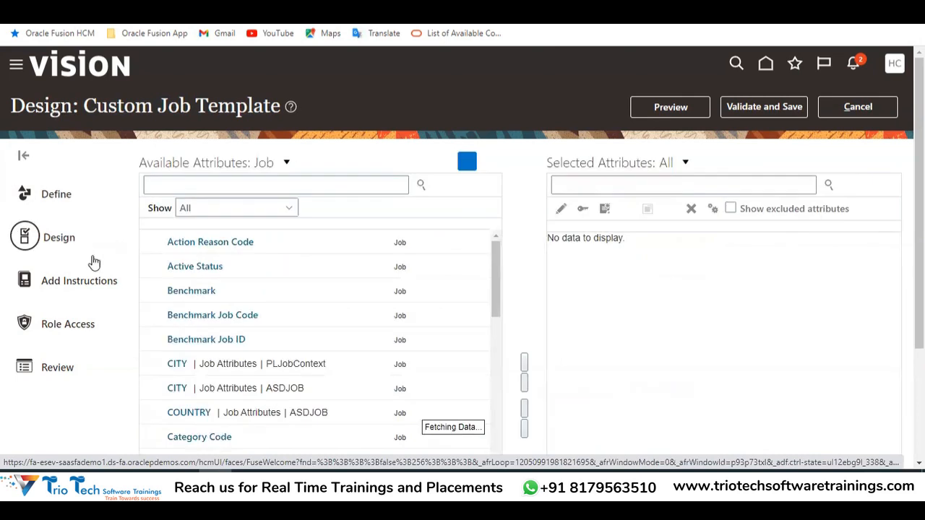
pyautogui.moveTo(139, 163); pyautogui.dragTo(247, 169)
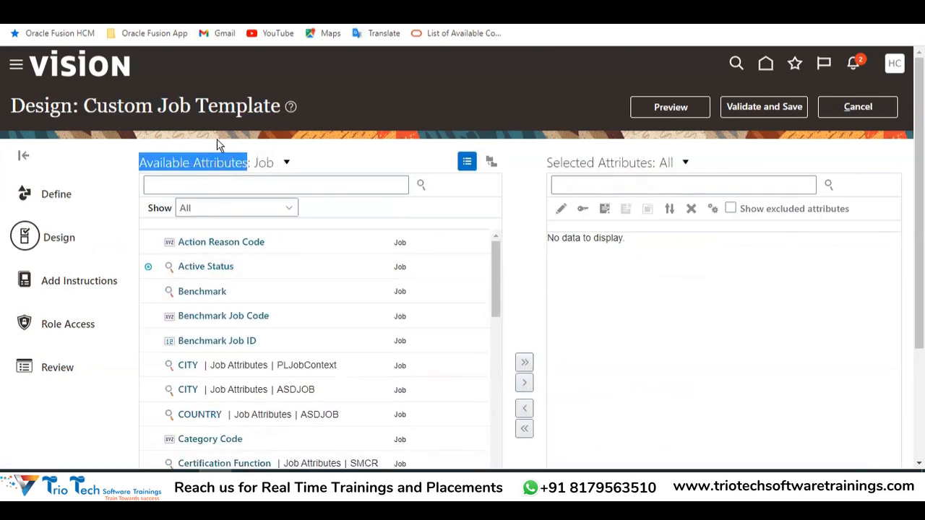
pyautogui.doubleClick(262, 164)
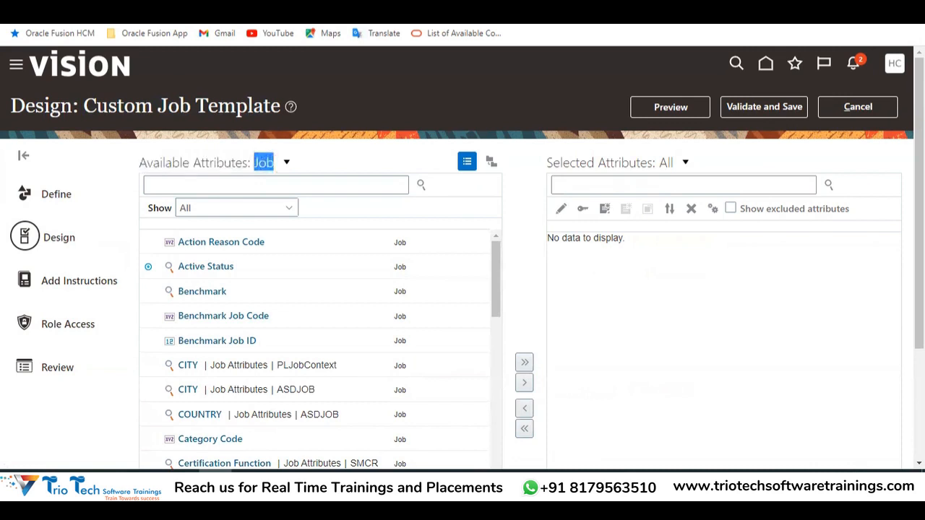
pyautogui.click(340, 164)
pyautogui.moveTo(254, 164); pyautogui.dragTo(275, 164)
# Look through the full list of available Job attributes, from Action Reason Code to Set ID, for the custom template
pyautogui.scroll(-3, 456, 142)
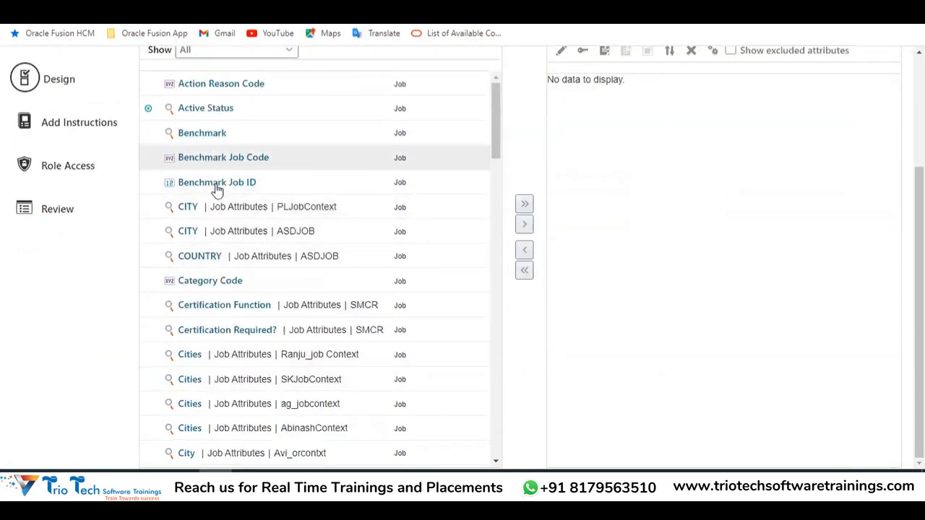
pyautogui.scroll(3, 227, 340)
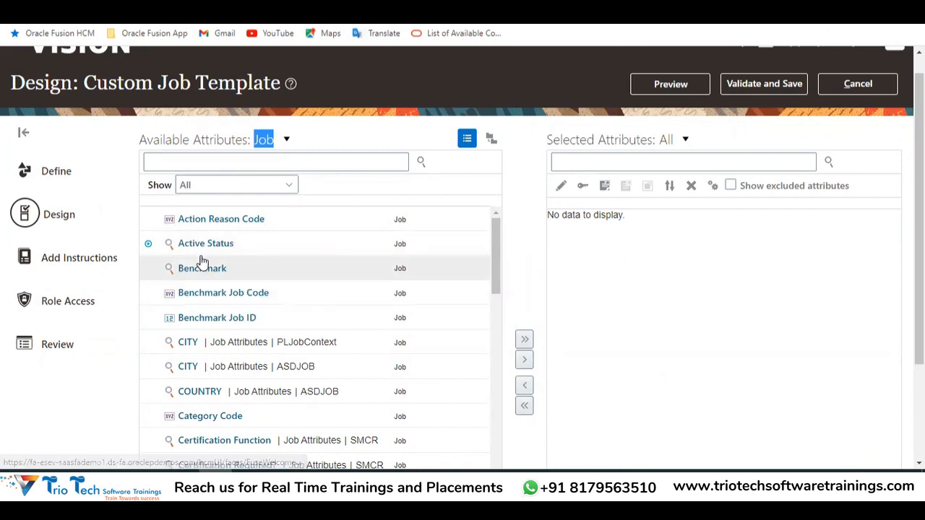
pyautogui.scroll(-5, 233, 289)
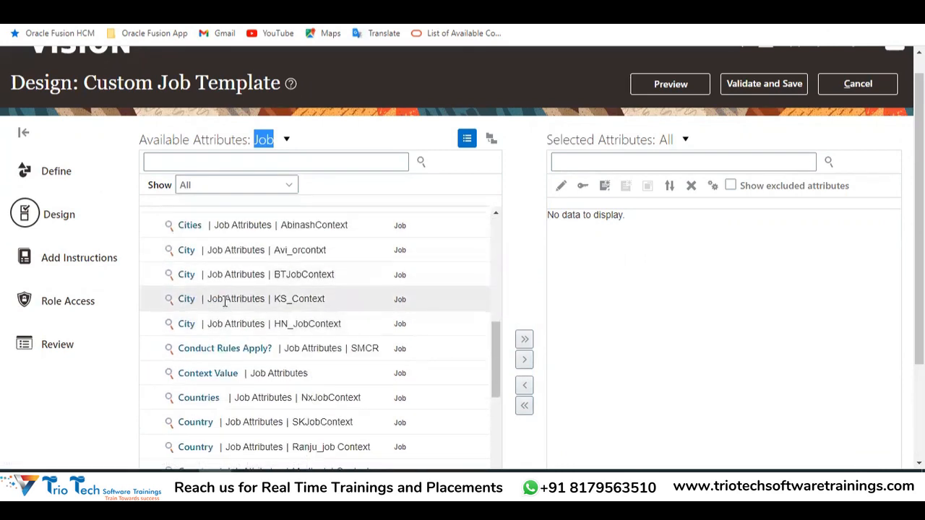
pyautogui.scroll(-3, 231, 285)
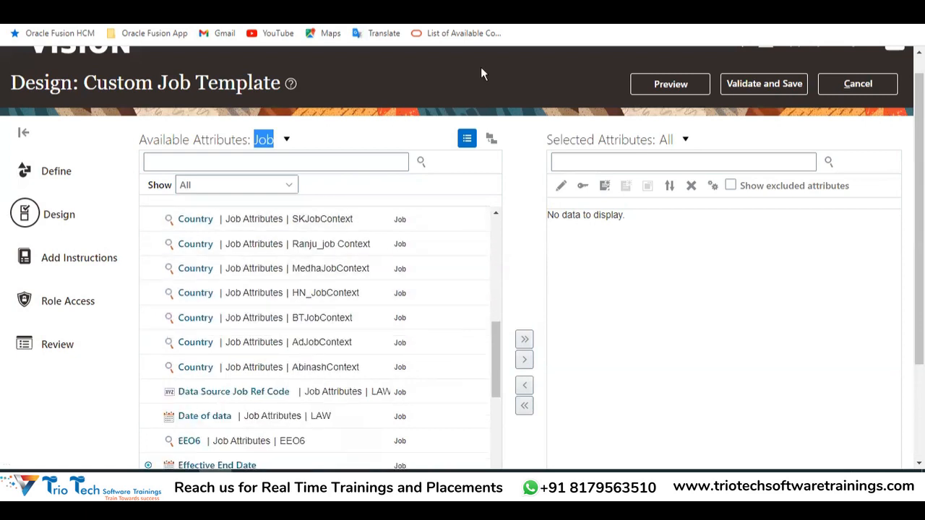
pyautogui.scroll(-2, 230, 332)
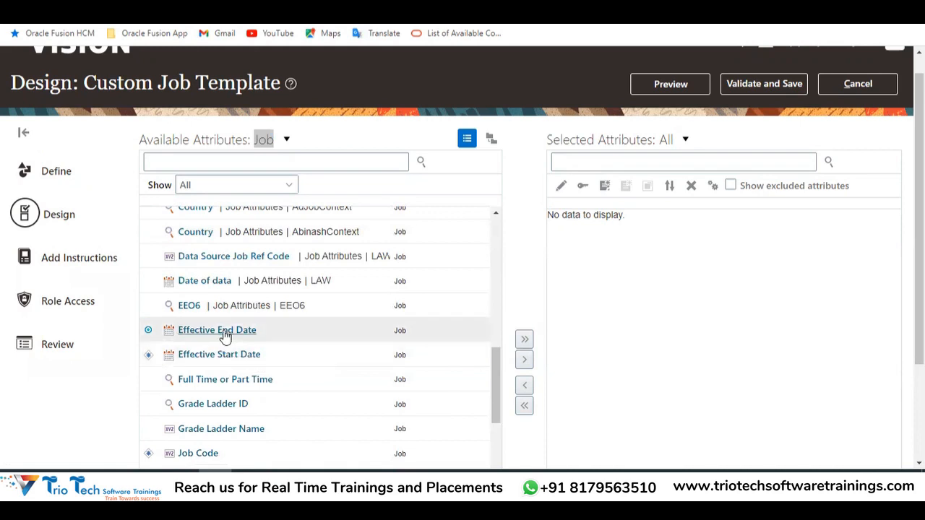
pyautogui.scroll(-2, 223, 337)
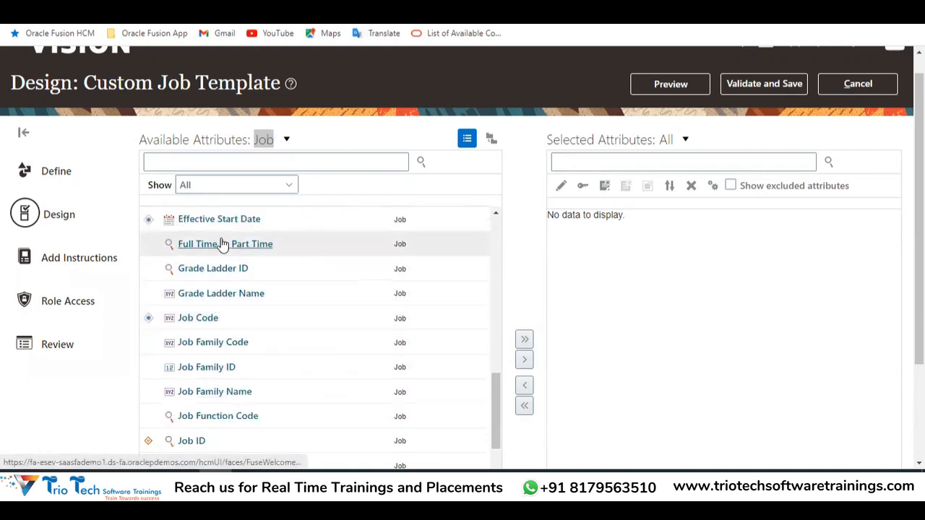
pyautogui.scroll(-2, 238, 281)
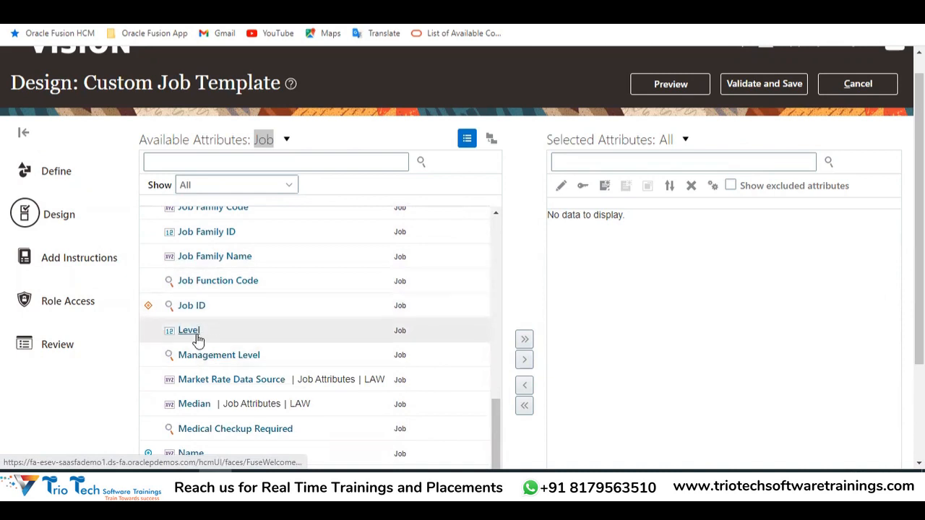
pyautogui.scroll(-2, 217, 342)
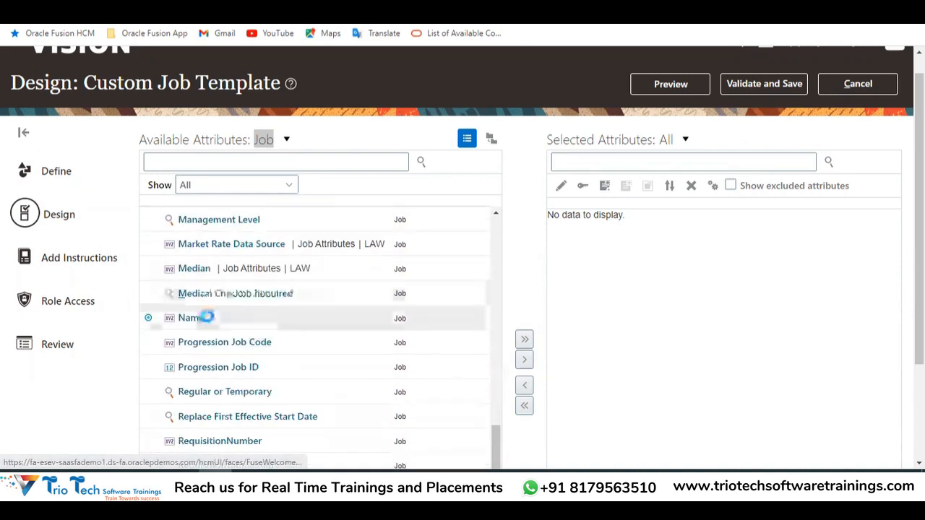
pyautogui.scroll(-2, 209, 326)
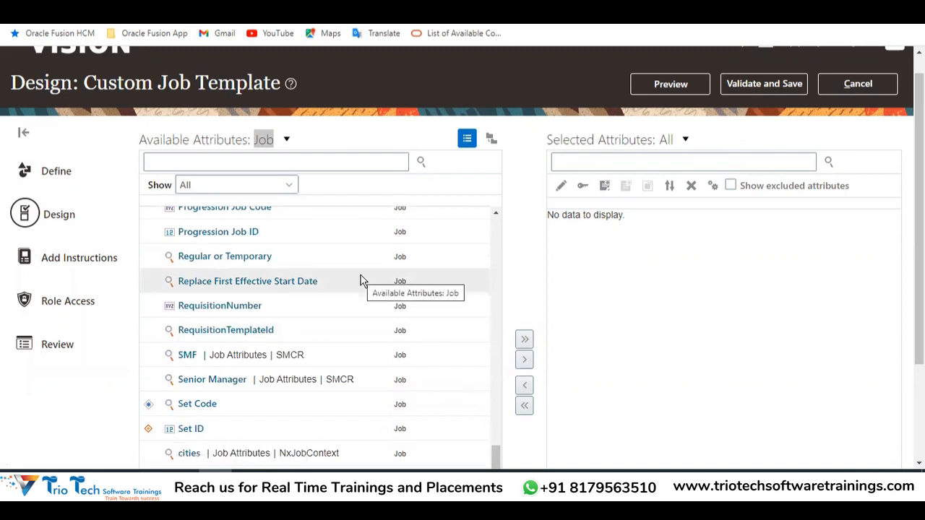
pyautogui.scroll(10, 337, 325)
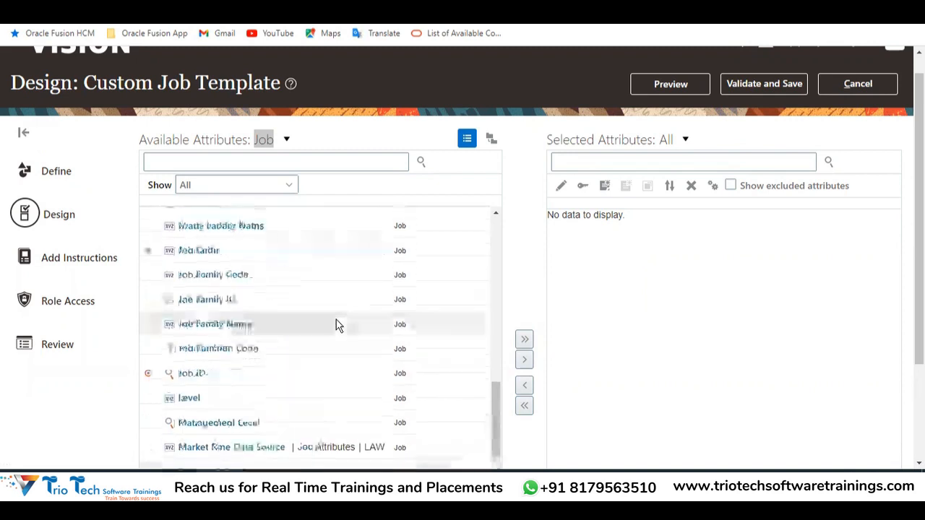
pyautogui.scroll(6, 337, 325)
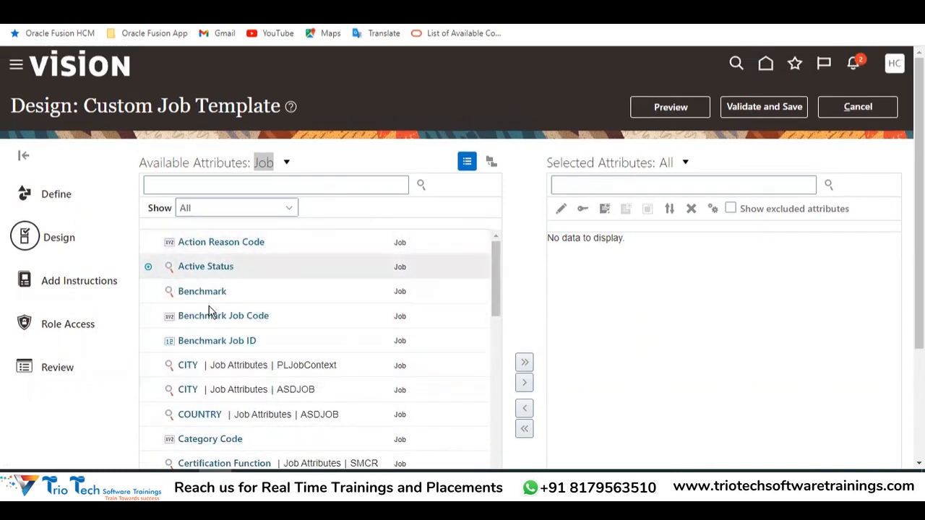
pyautogui.doubleClick(238, 106)
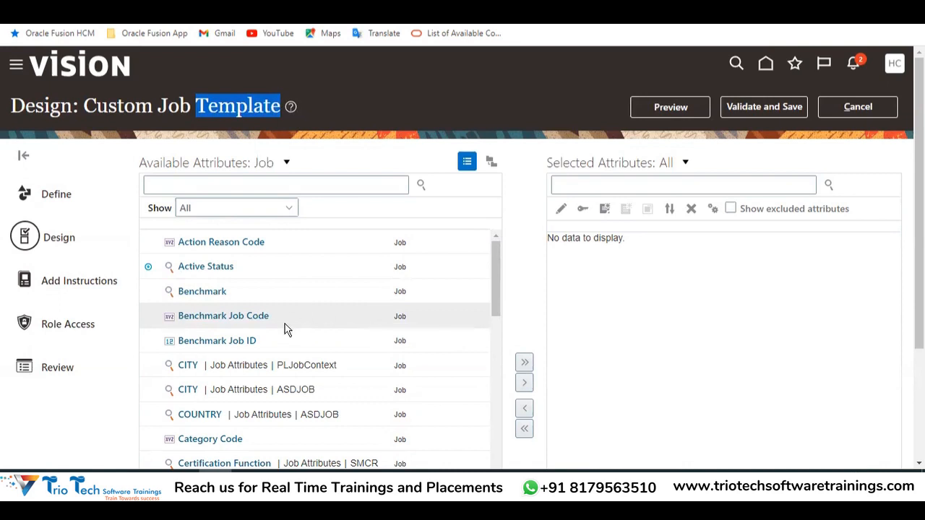
pyautogui.click(687, 309)
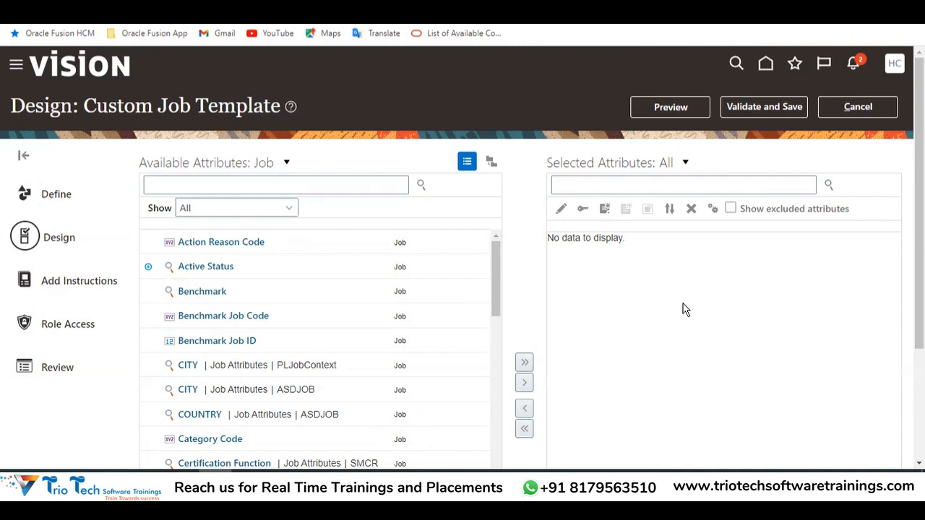
# Examine the marker icons beside available attributes such as Job Code, Effective Start Date, Job ID, Name and Set Code
pyautogui.scroll(-3, 300, 347)
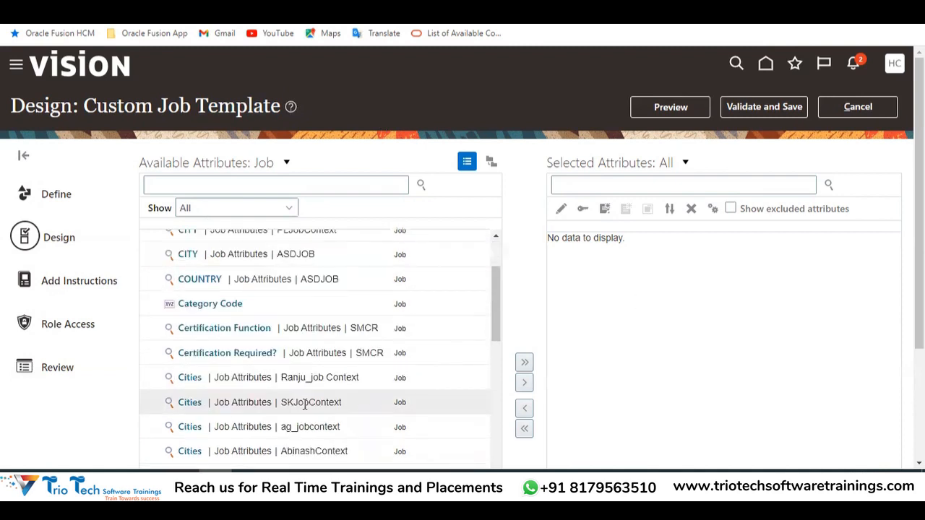
pyautogui.scroll(-10, 316, 364)
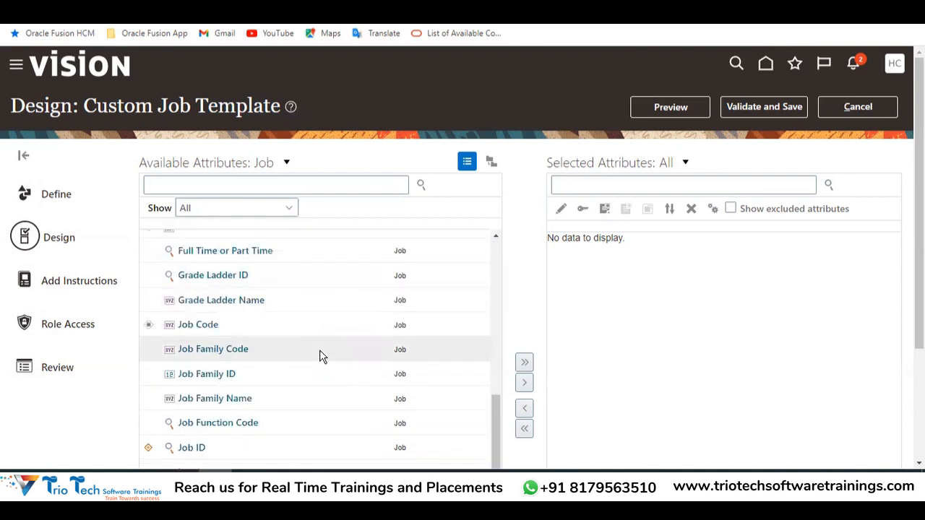
pyautogui.click(265, 325)
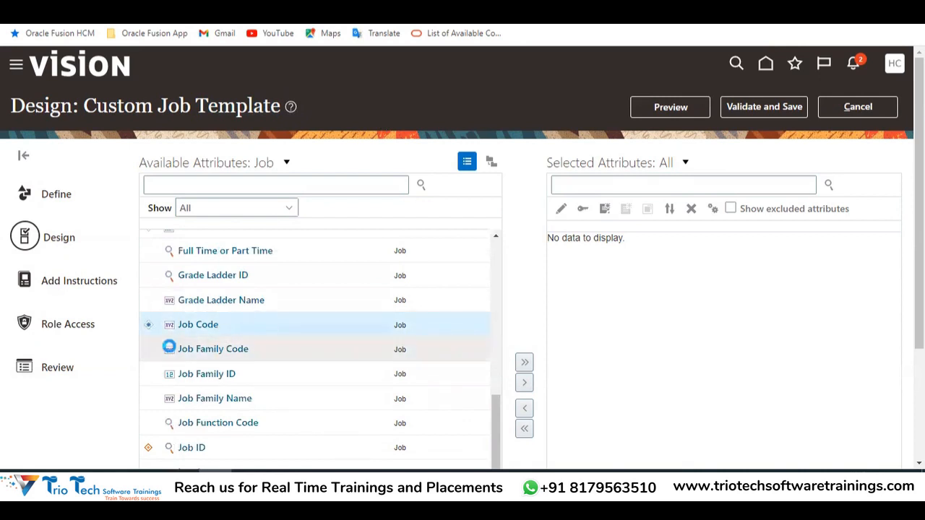
pyautogui.scroll(15, 292, 347)
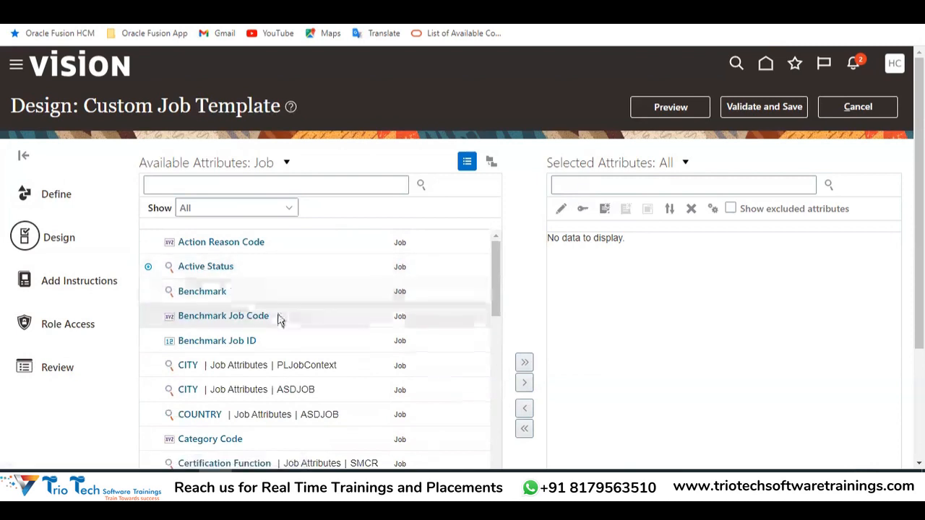
pyautogui.scroll(-15, 281, 321)
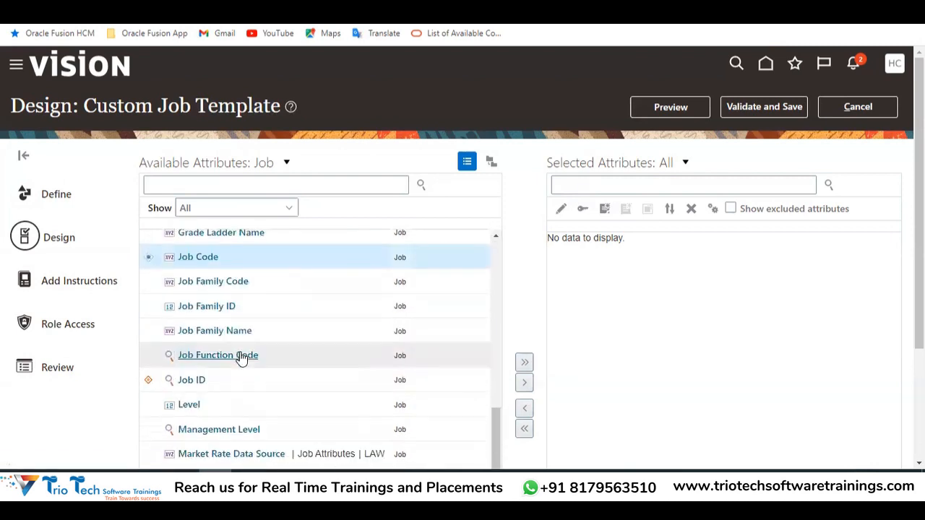
pyautogui.scroll(2, 233, 325)
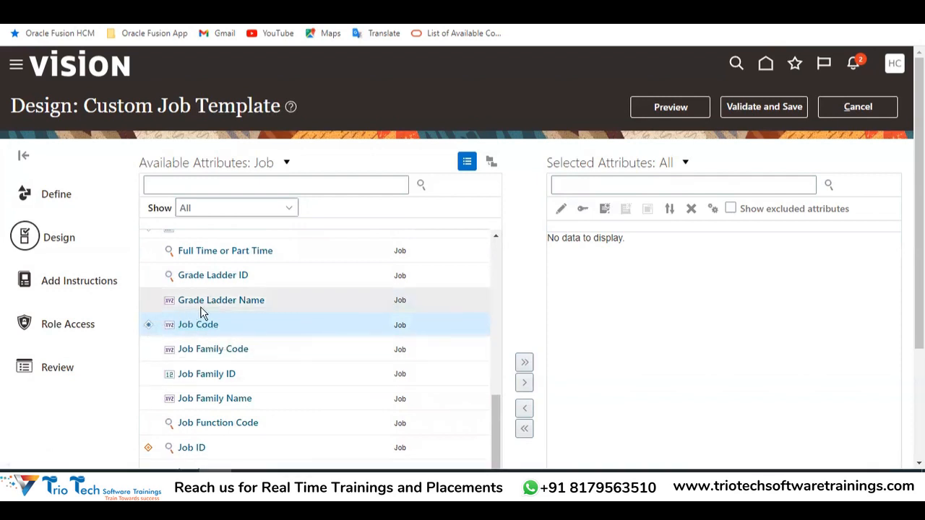
pyautogui.scroll(2, 203, 313)
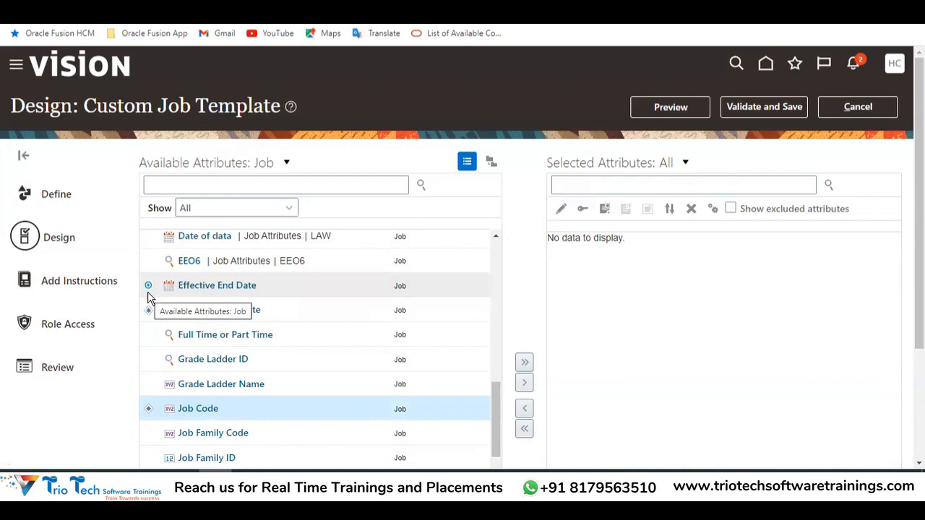
pyautogui.scroll(-3, 170, 383)
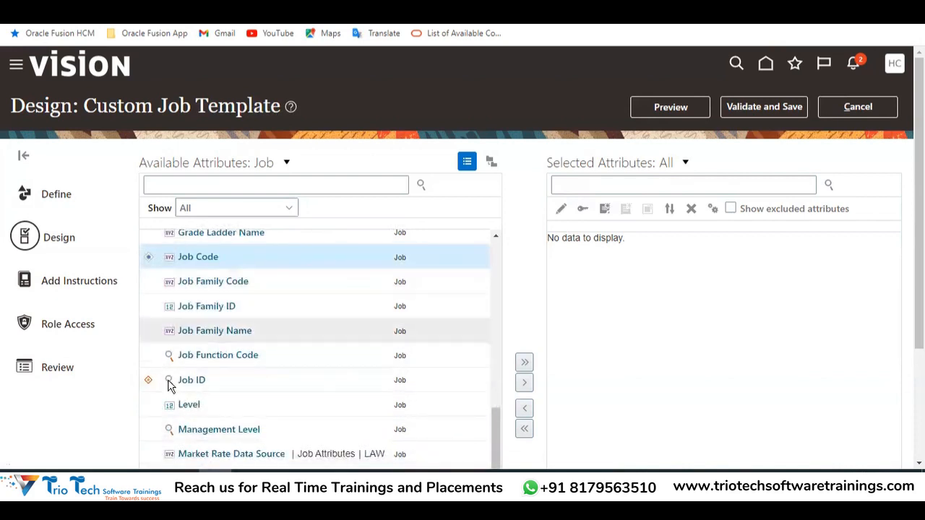
pyautogui.scroll(-5, 180, 358)
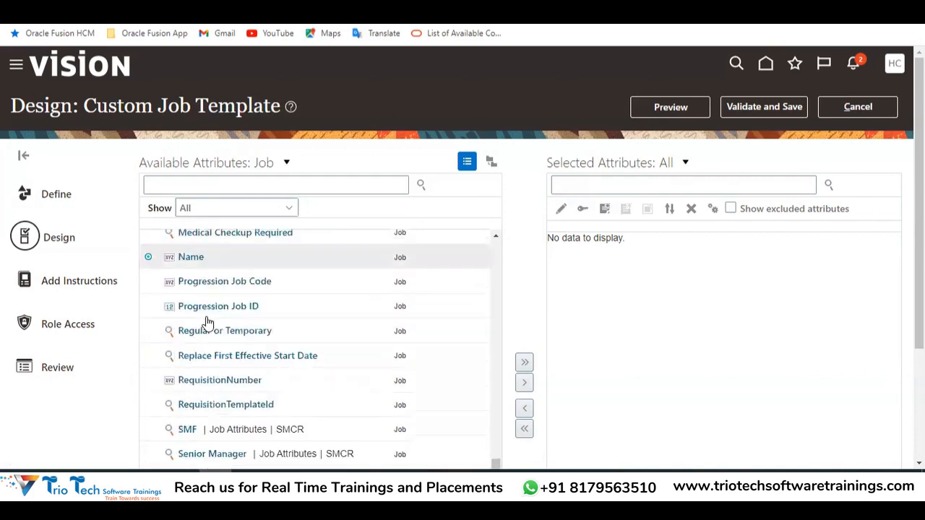
pyautogui.scroll(-1, 214, 327)
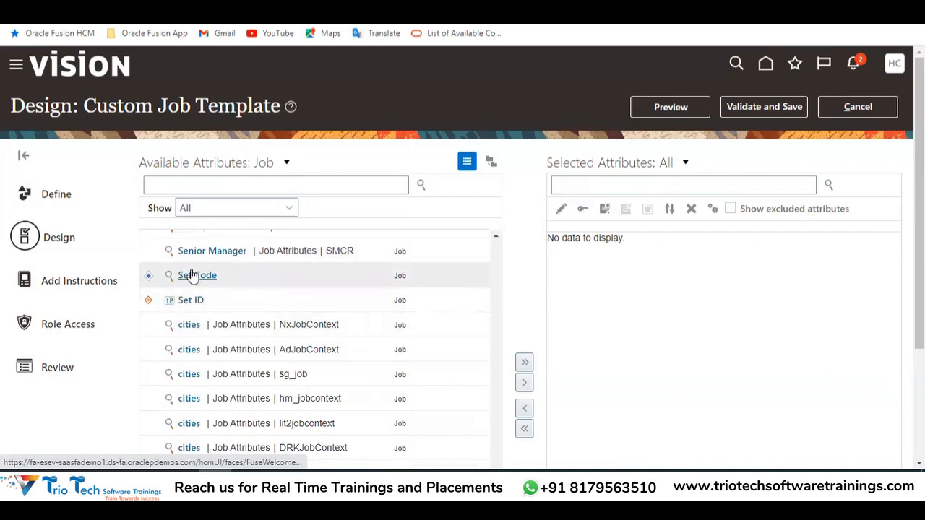
pyautogui.scroll(-3, 244, 293)
pyautogui.scroll(4, 263, 296)
pyautogui.scroll(3, 269, 300)
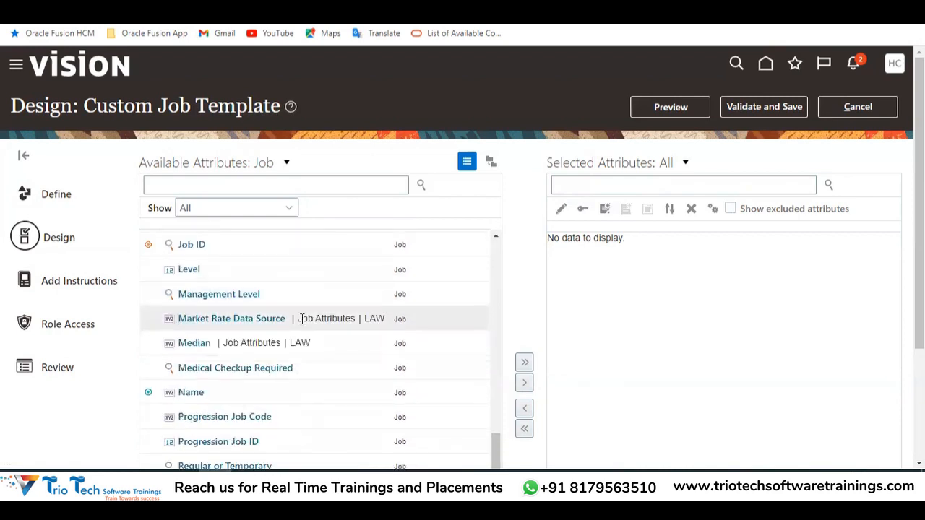
# Add the Name attribute to the template's selected attributes, using Job Code, Set Code as the user key
pyautogui.moveTo(147, 161); pyautogui.dragTo(243, 154)
pyautogui.moveTo(558, 165); pyautogui.dragTo(640, 163)
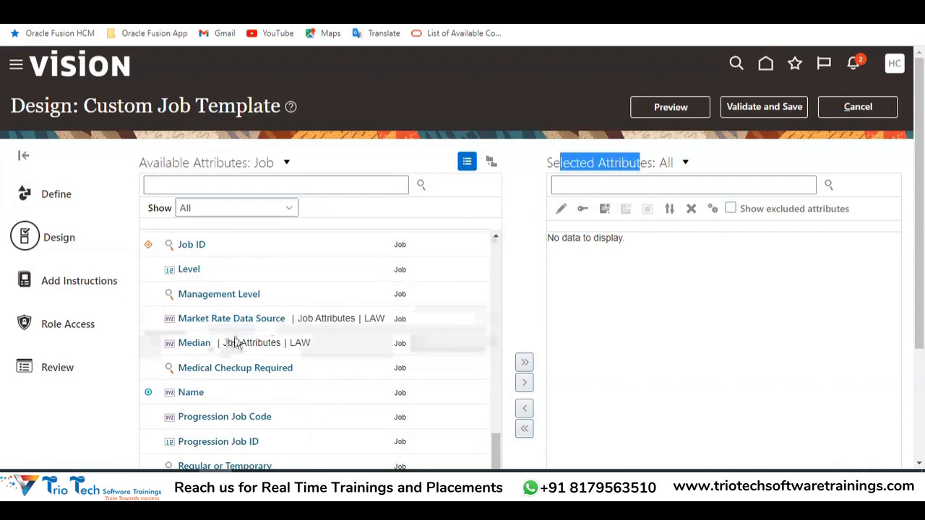
pyautogui.click(233, 390)
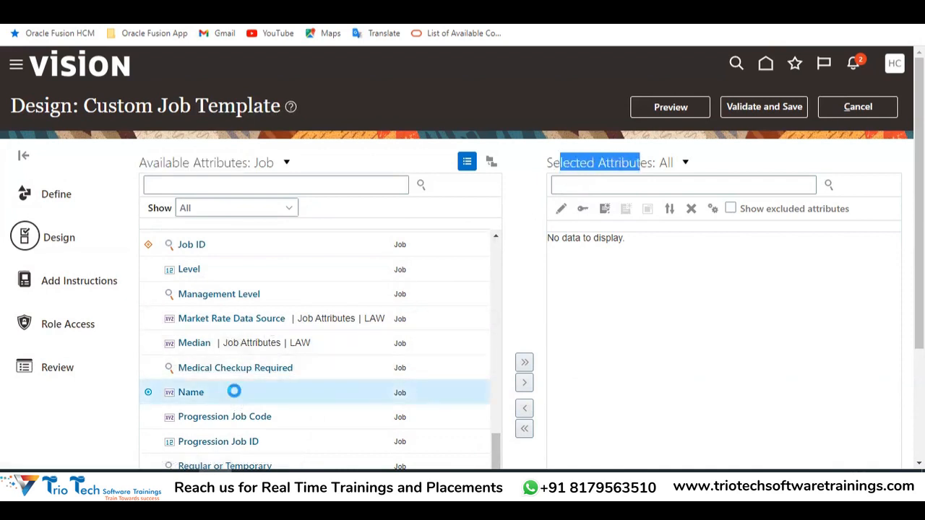
pyautogui.click(524, 383)
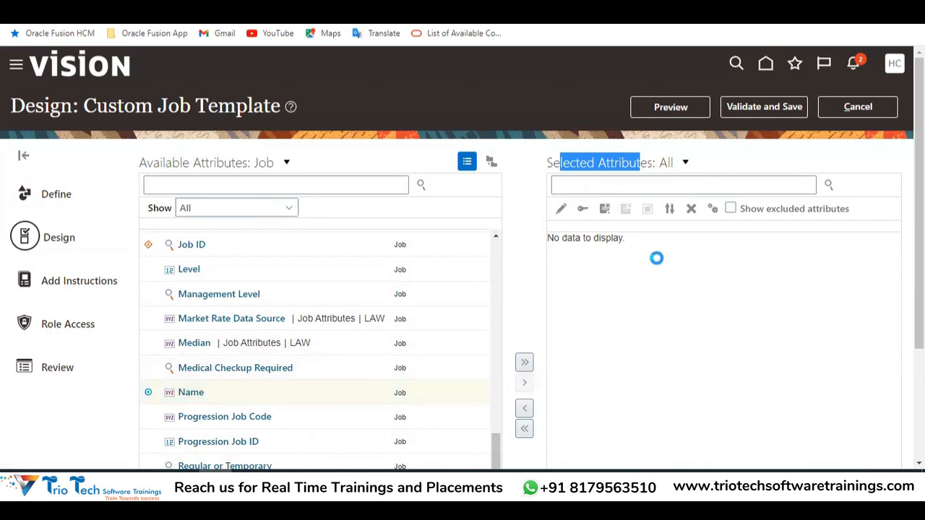
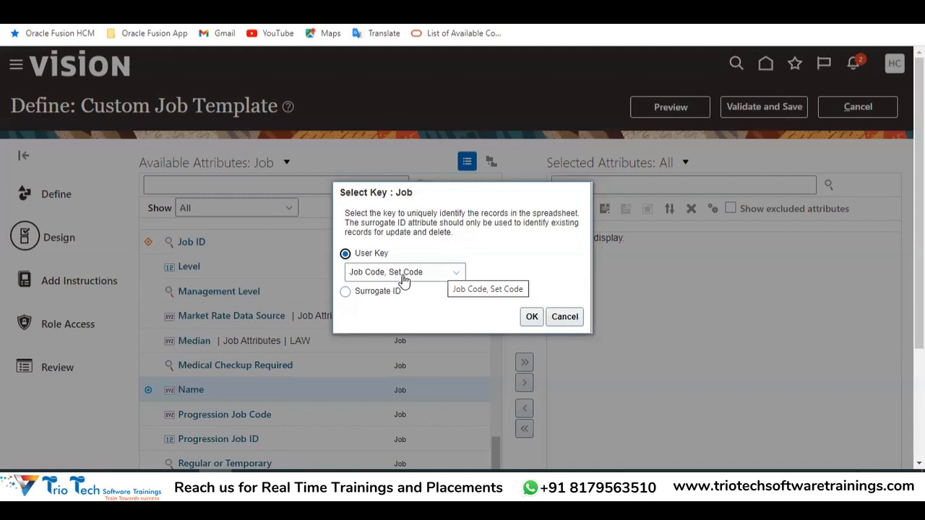
pyautogui.click(531, 317)
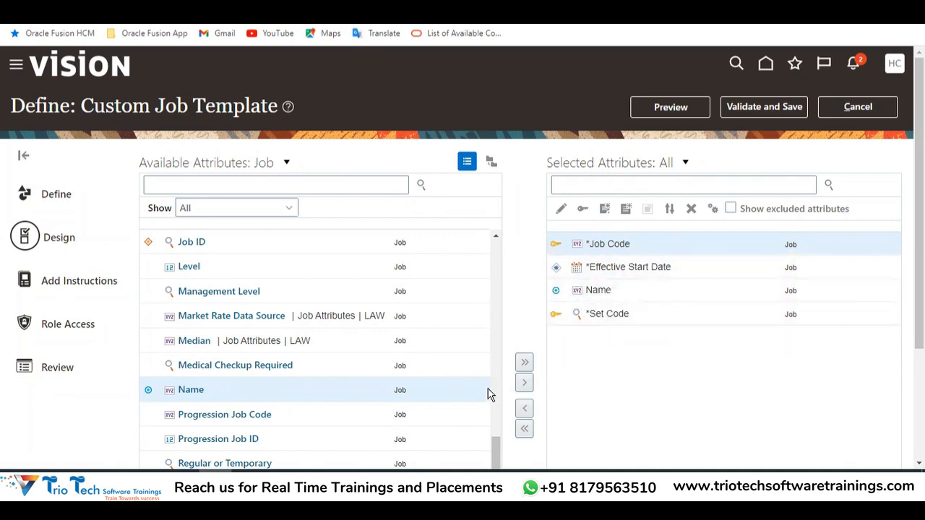
# Compare the available Job attributes with the attributes selected for the Custom Job Template
pyautogui.moveTo(495, 441); pyautogui.dragTo(502, 389)
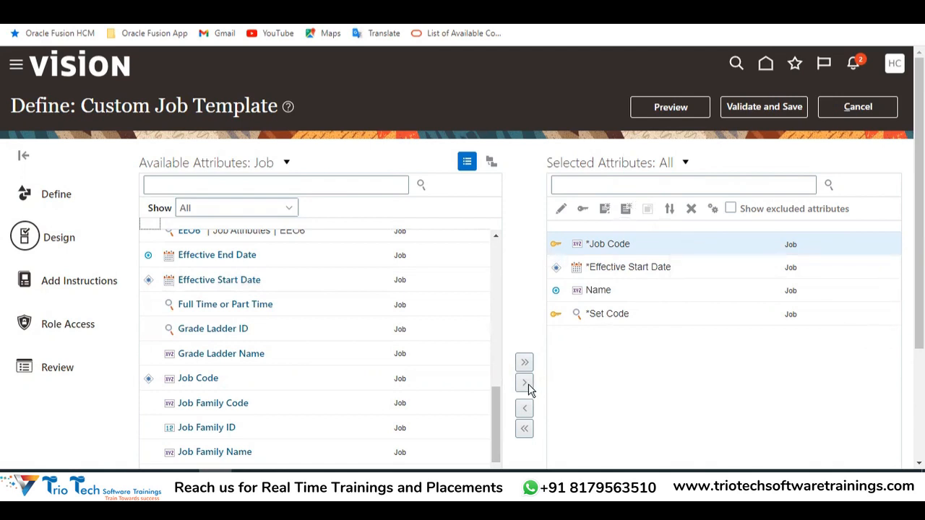
pyautogui.click(610, 292)
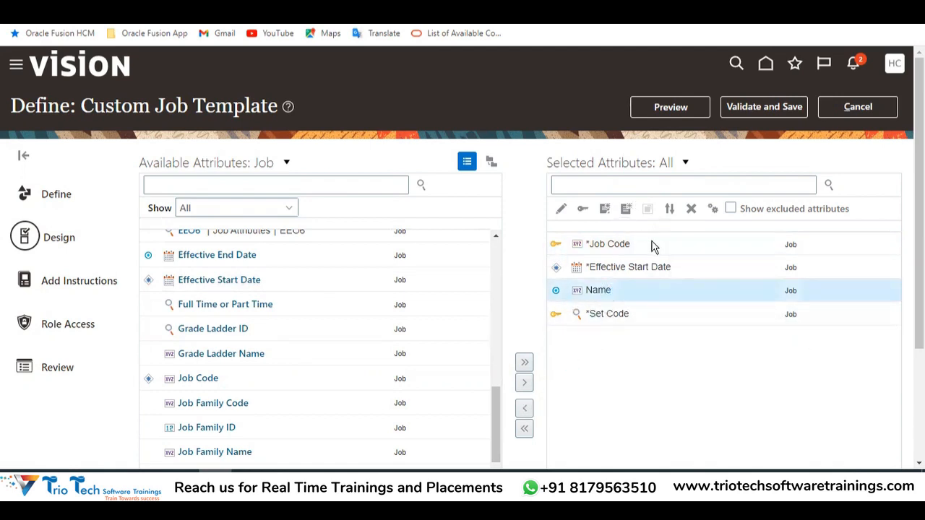
pyautogui.scroll(-2, 142, 248)
pyautogui.scroll(2, 137, 181)
pyautogui.moveTo(160, 153); pyautogui.dragTo(229, 163)
pyautogui.doubleClick(165, 165)
pyautogui.click(218, 166)
pyautogui.doubleClick(218, 163)
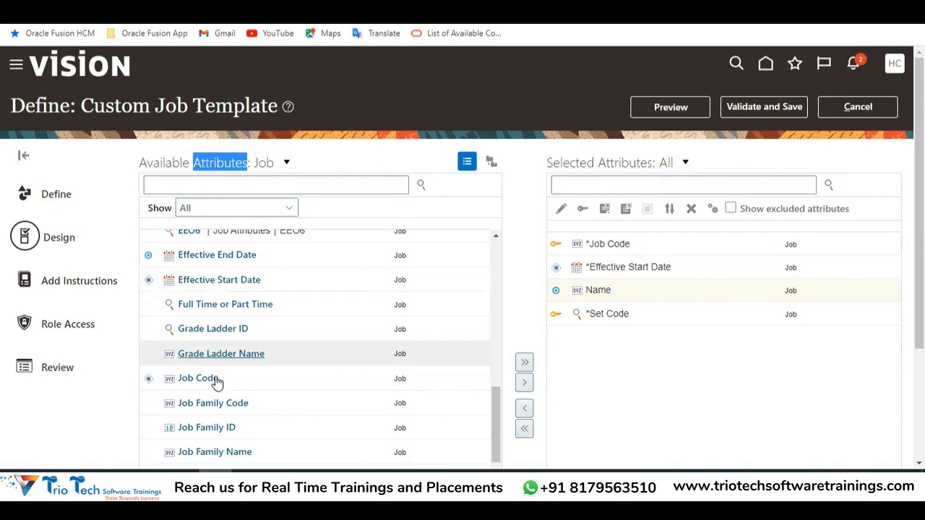
pyautogui.doubleClick(605, 162)
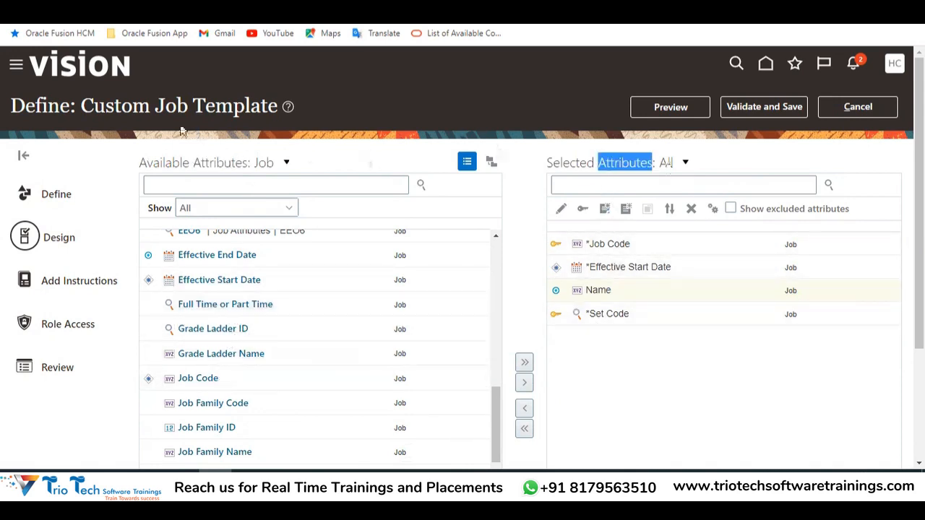
pyautogui.moveTo(178, 110); pyautogui.dragTo(247, 108)
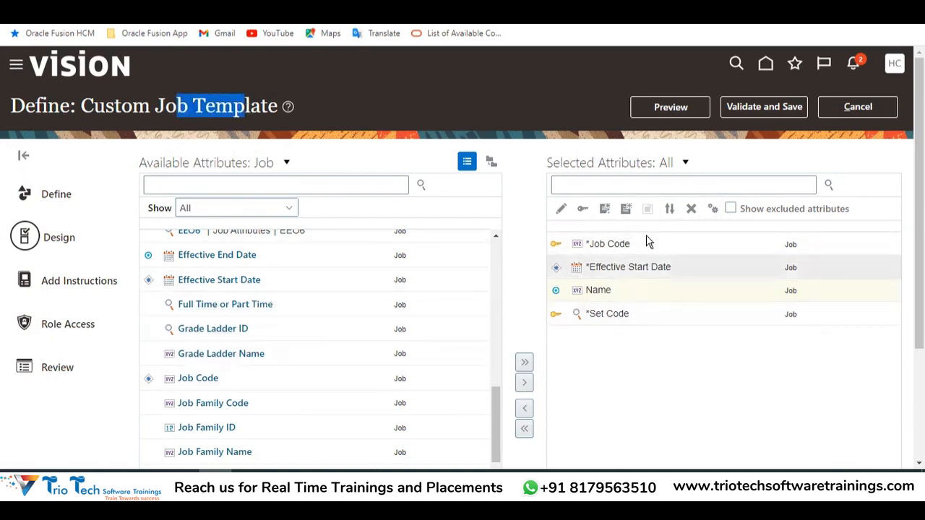
# Add all available Job attributes to the template's selected attributes at once
pyautogui.scroll(-1, 442, 401)
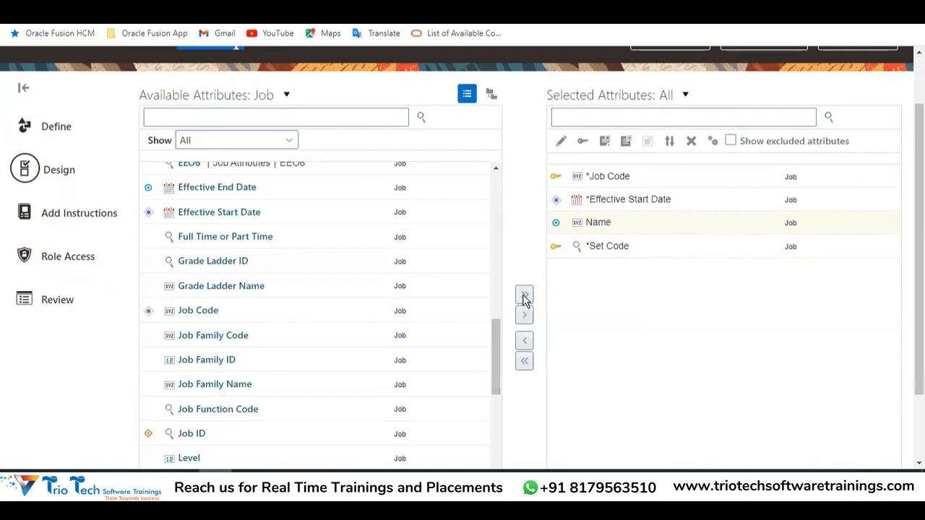
pyautogui.click(525, 296)
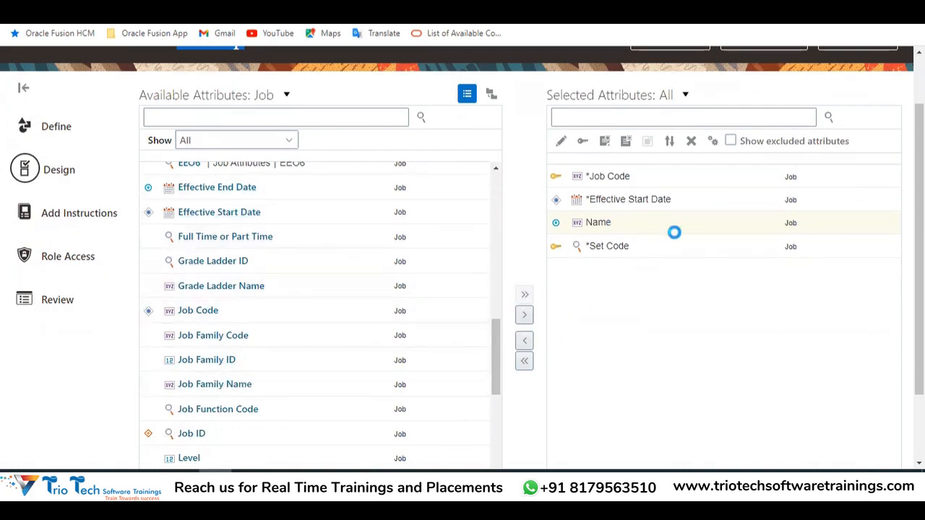
pyautogui.scroll(1, 843, 268)
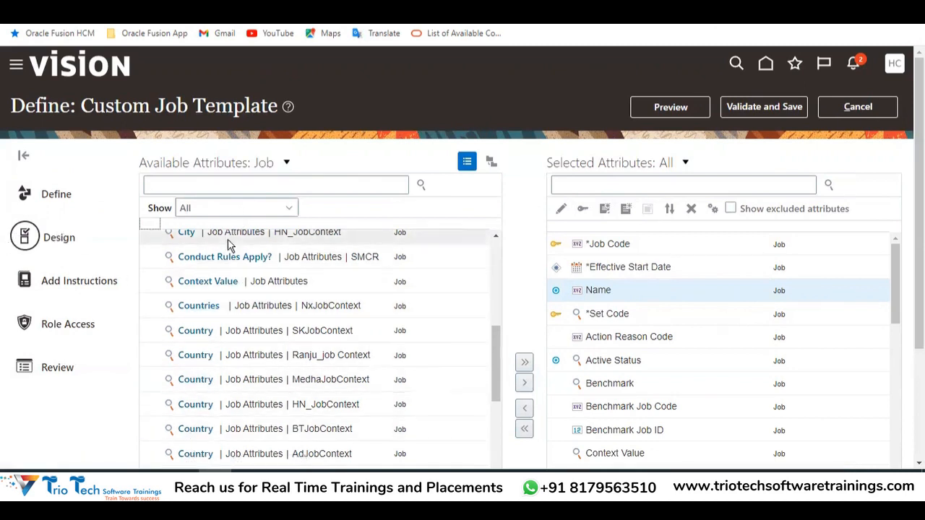
pyautogui.moveTo(116, 107); pyautogui.dragTo(277, 106)
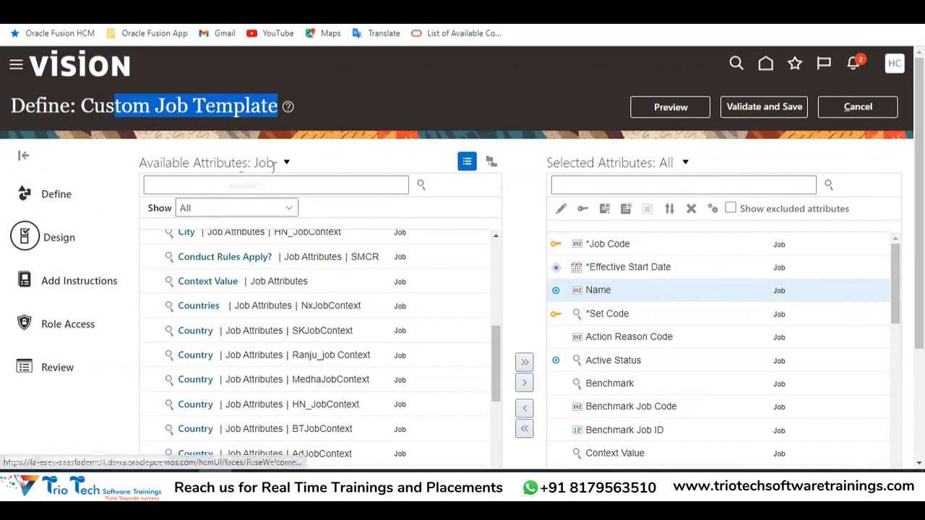
pyautogui.moveTo(160, 163); pyautogui.dragTo(206, 163)
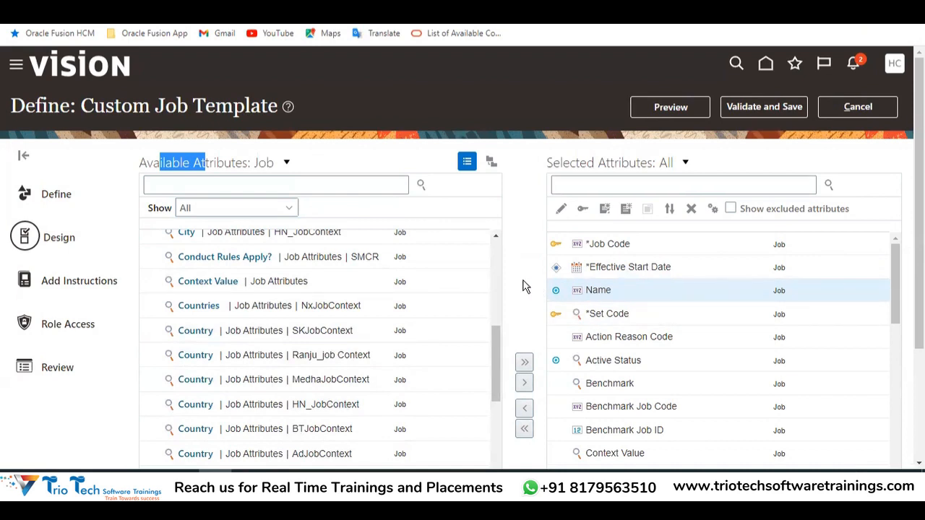
pyautogui.moveTo(600, 166); pyautogui.dragTo(653, 166)
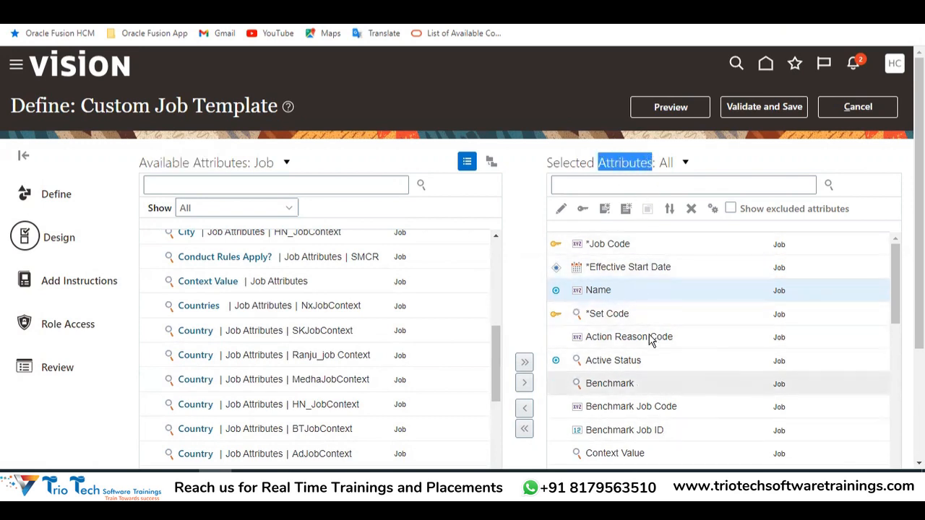
# Create a new instruction in the template's Add Instructions stage with the heading "Steps to Follow"
pyautogui.click(75, 281)
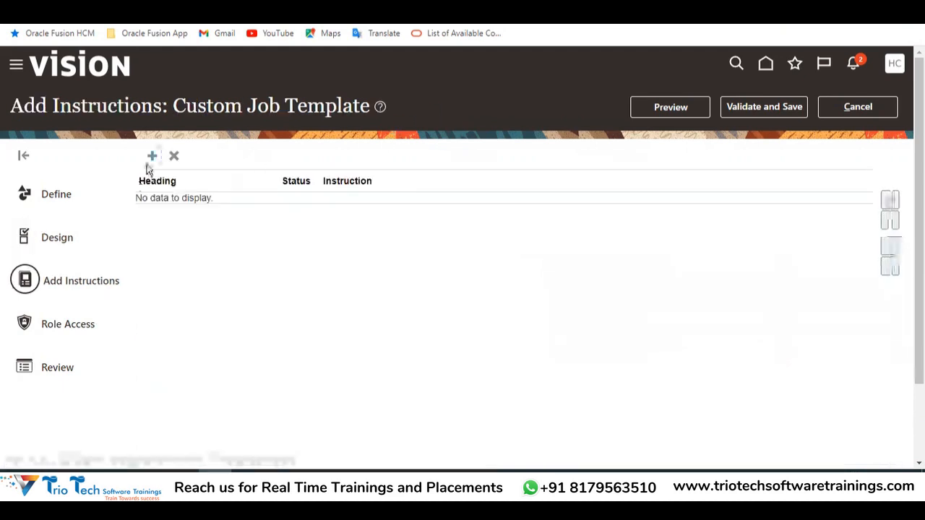
pyautogui.click(148, 165)
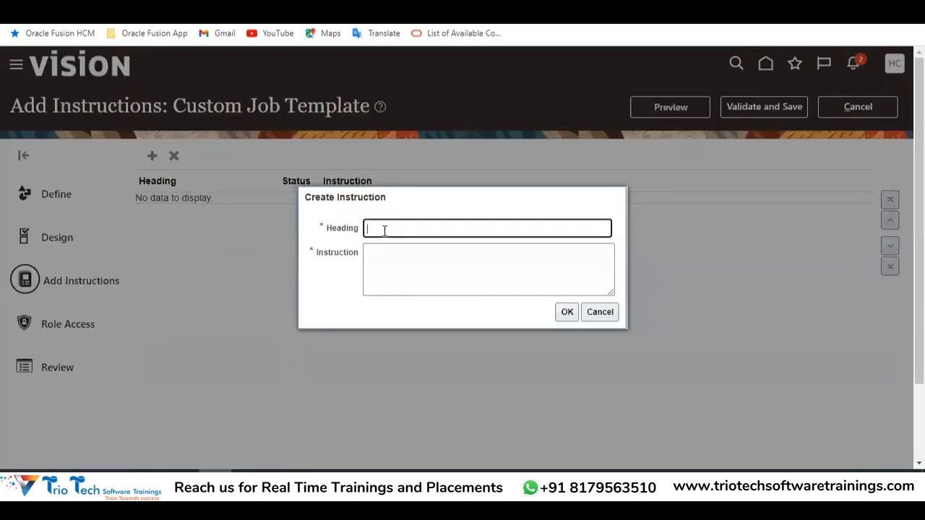
pyautogui.write('Steps to follow')
pyautogui.press('BackSpace')
pyautogui.press('BackSpace')
pyautogui.press('BackSpace')
pyautogui.press('BackSpace')
pyautogui.press('BackSpace')
pyautogui.write('oll')
pyautogui.press('BackSpace')
pyautogui.write('low')
# Enter the instruction text "Please Fill all the Mandatory Items in the template" and confirm the new instruction
pyautogui.click(403, 253)
pyautogui.write('Ple')
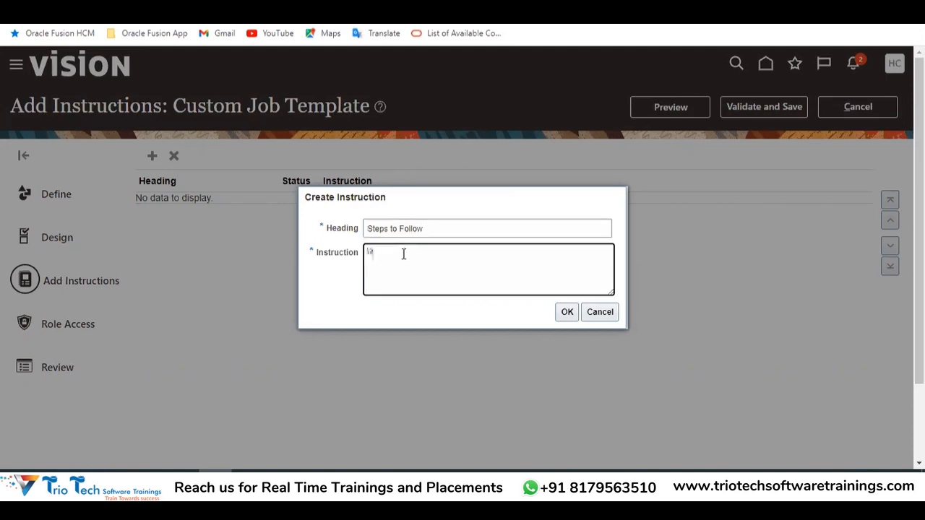
pyautogui.write('ase Fill all the Mandatory Items in the template')
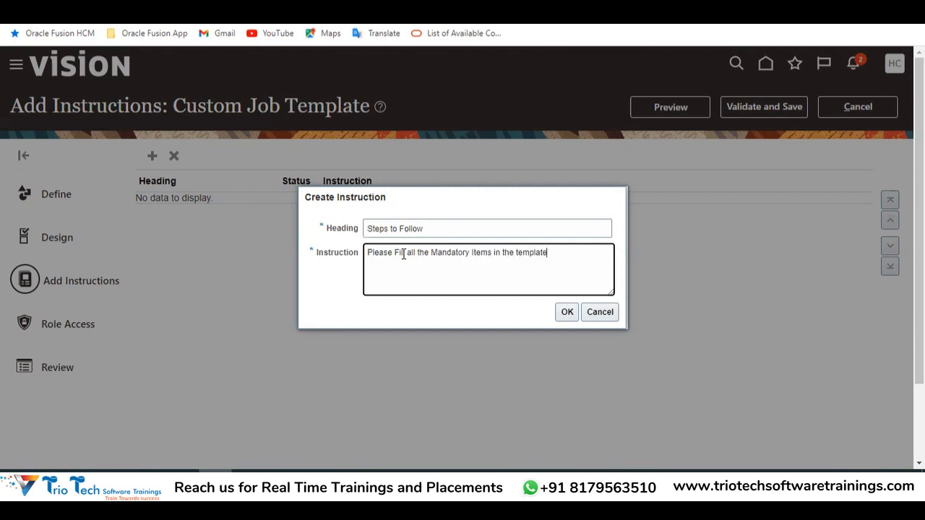
pyautogui.click(566, 315)
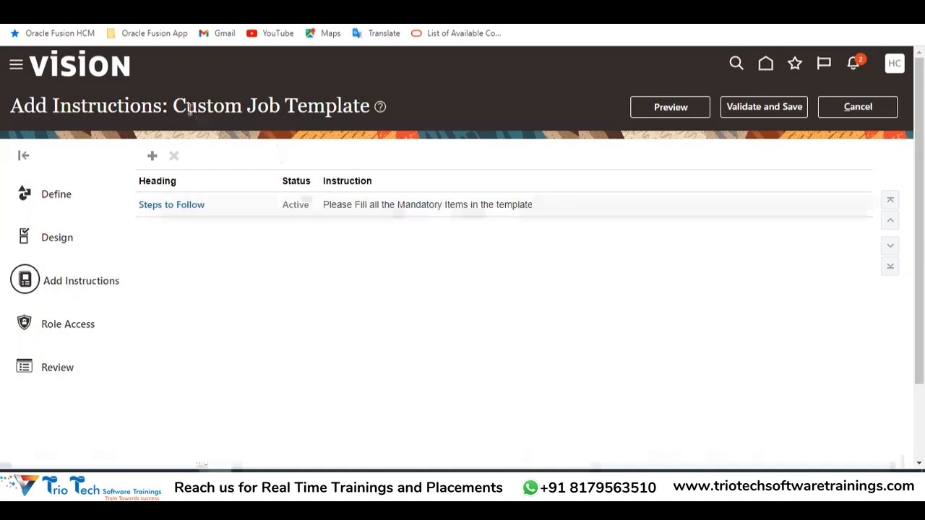
pyautogui.moveTo(176, 105); pyautogui.dragTo(362, 94)
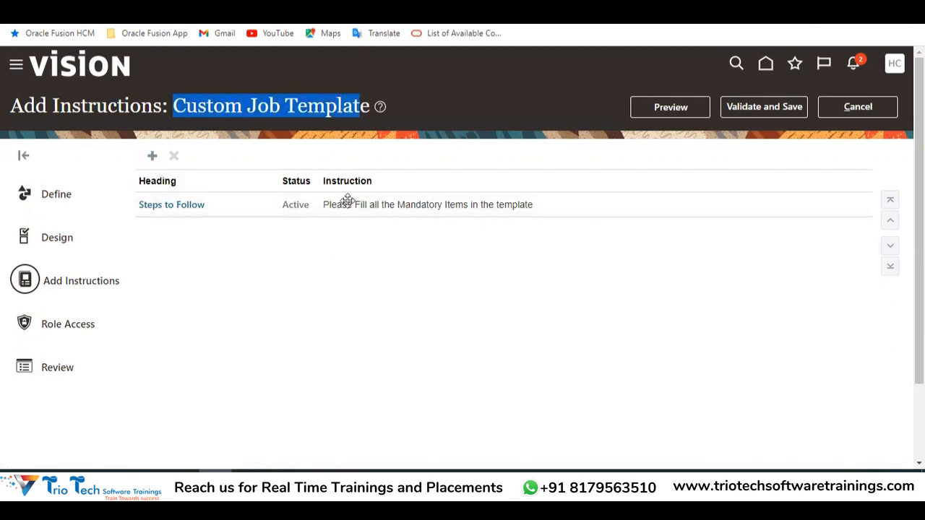
# Open the Role Access stage and examine the Permitted Data Set Operations and Template Maintenance sections
pyautogui.click(66, 328)
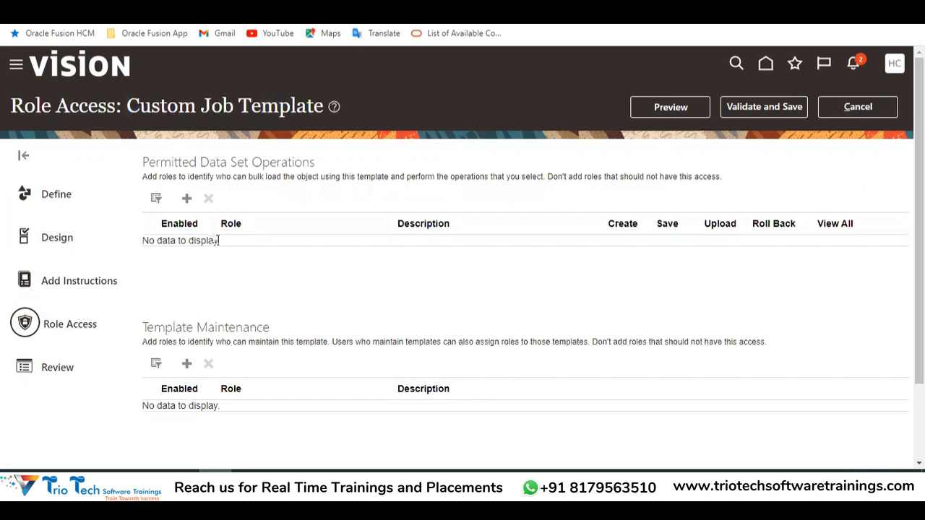
pyautogui.moveTo(217, 162); pyautogui.dragTo(307, 164)
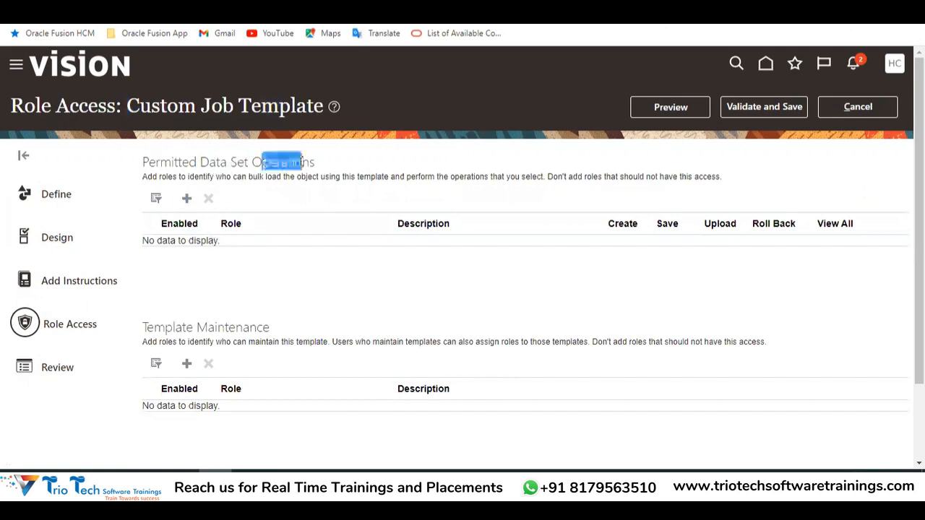
pyautogui.click(220, 323)
pyautogui.doubleClick(219, 324)
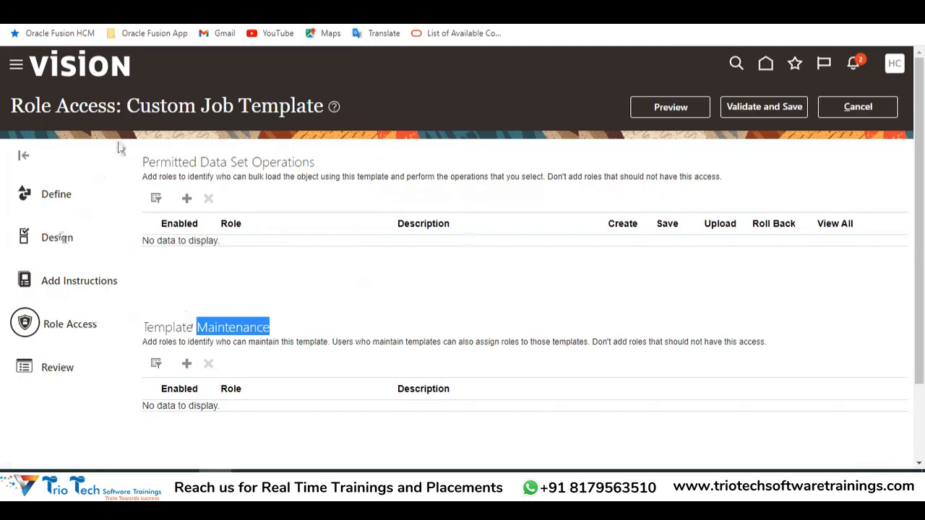
pyautogui.moveTo(147, 105); pyautogui.dragTo(308, 106)
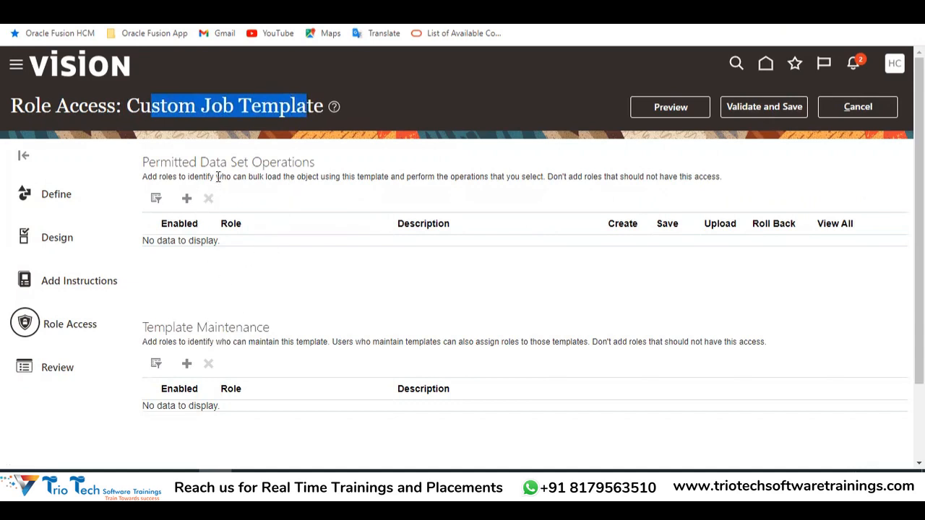
pyautogui.moveTo(253, 162); pyautogui.dragTo(304, 160)
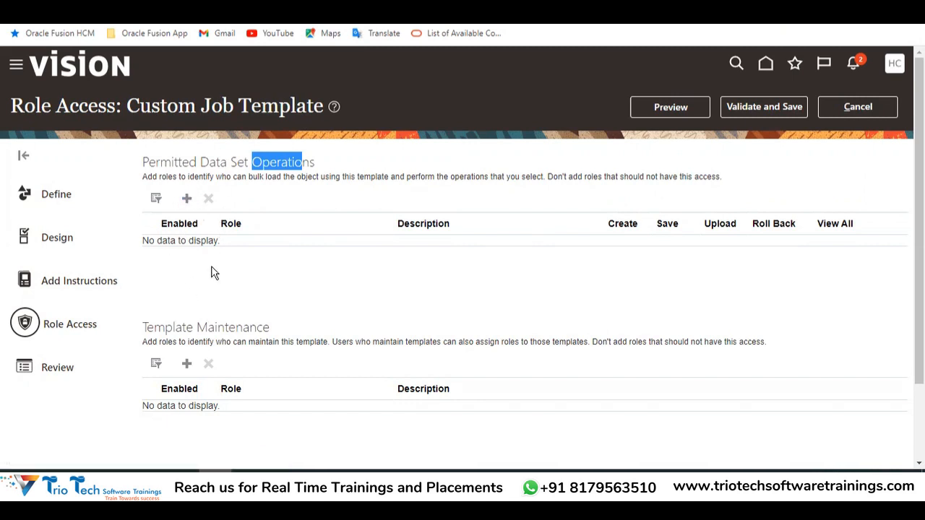
# Open the Review stage of the Custom Job Template, then validate and save the template
pyautogui.click(65, 370)
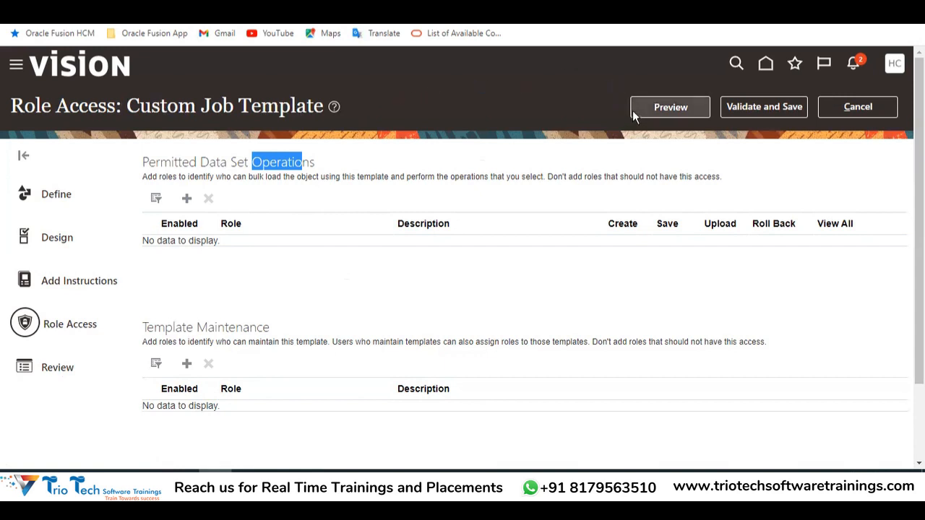
pyautogui.click(783, 106)
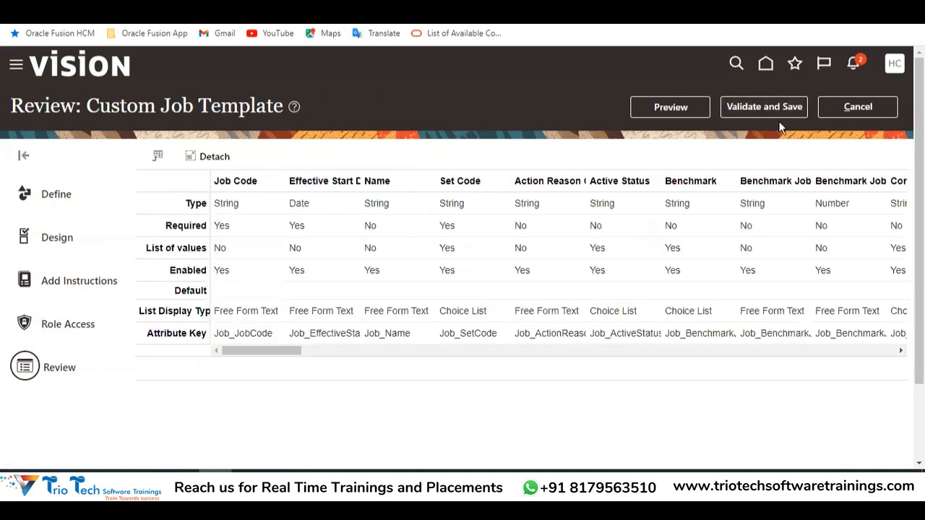
pyautogui.click(757, 112)
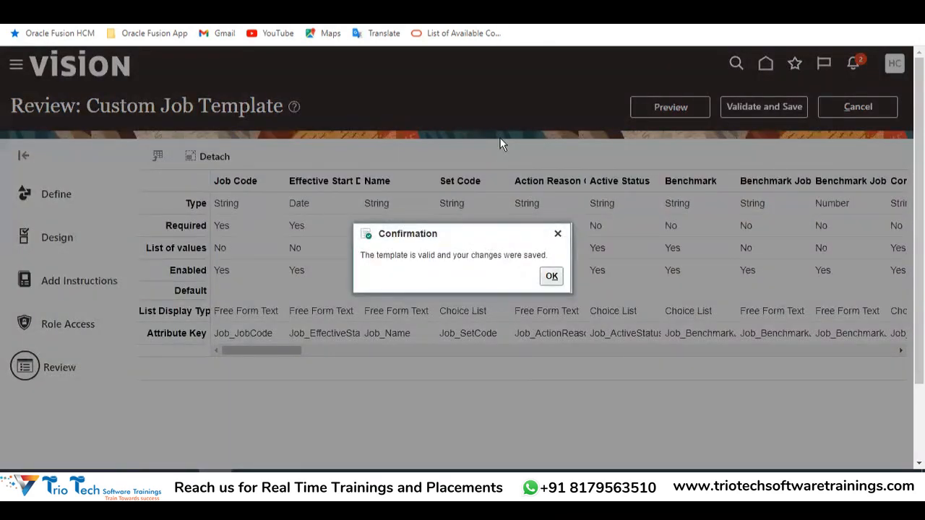
pyautogui.click(553, 278)
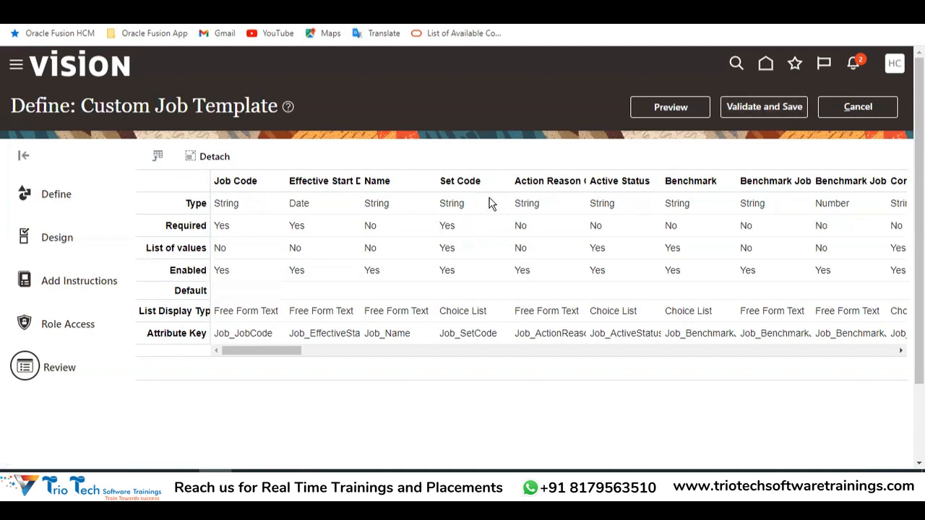
# Try to preview the Custom Job Template, and stay on its Review stage instead of leaving the page
pyautogui.click(669, 107)
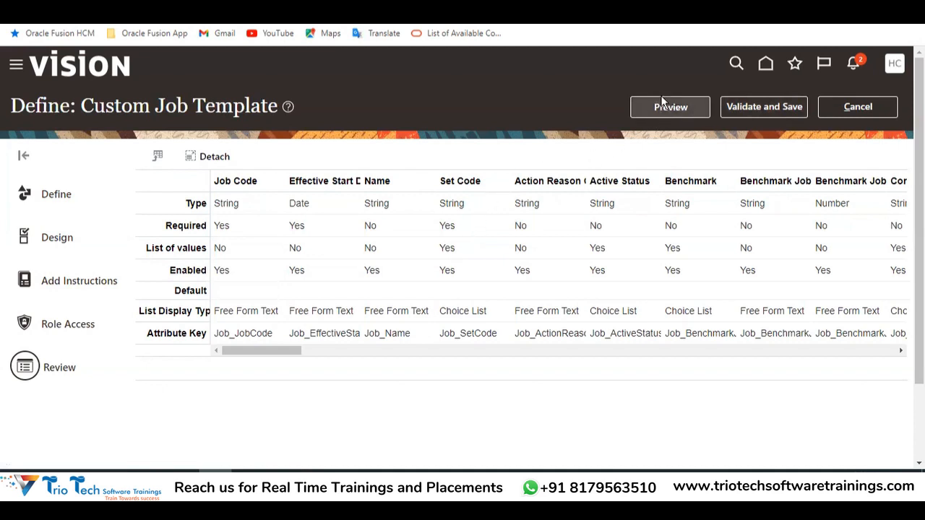
pyautogui.click(671, 110)
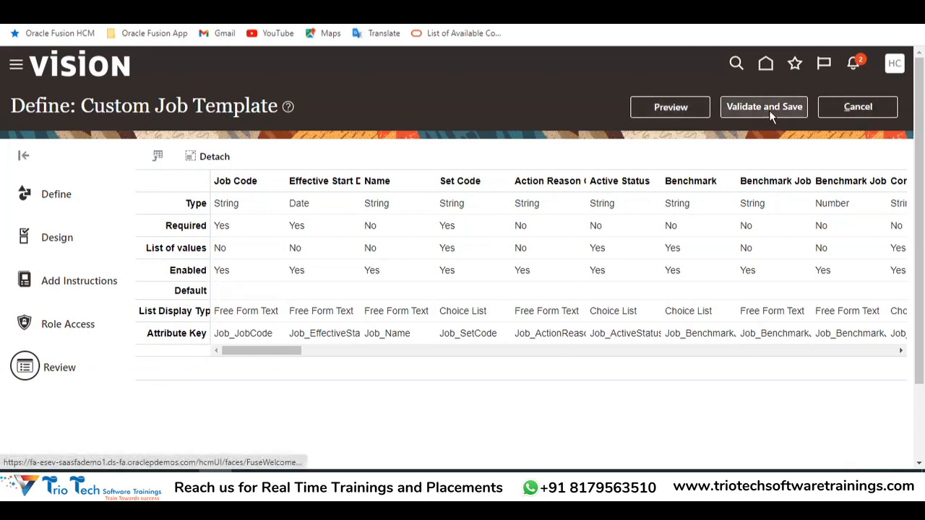
pyautogui.click(838, 110)
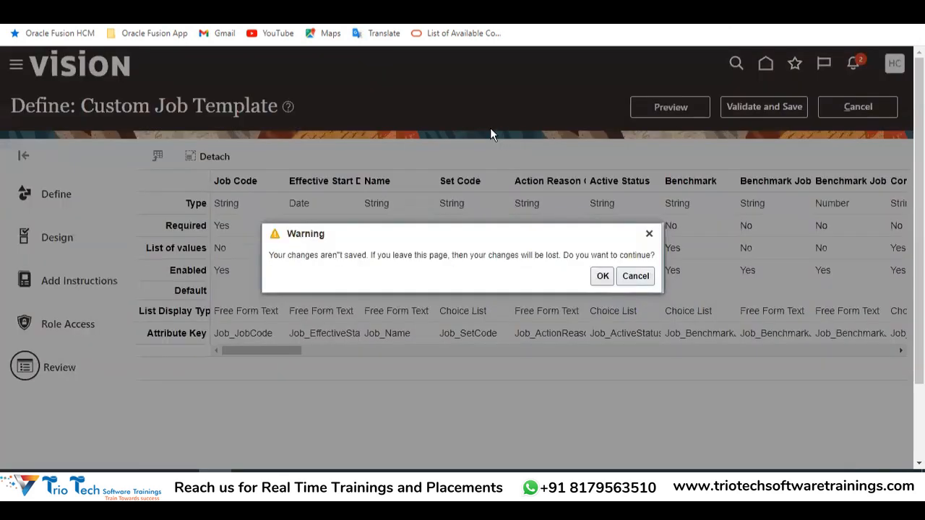
pyautogui.click(649, 234)
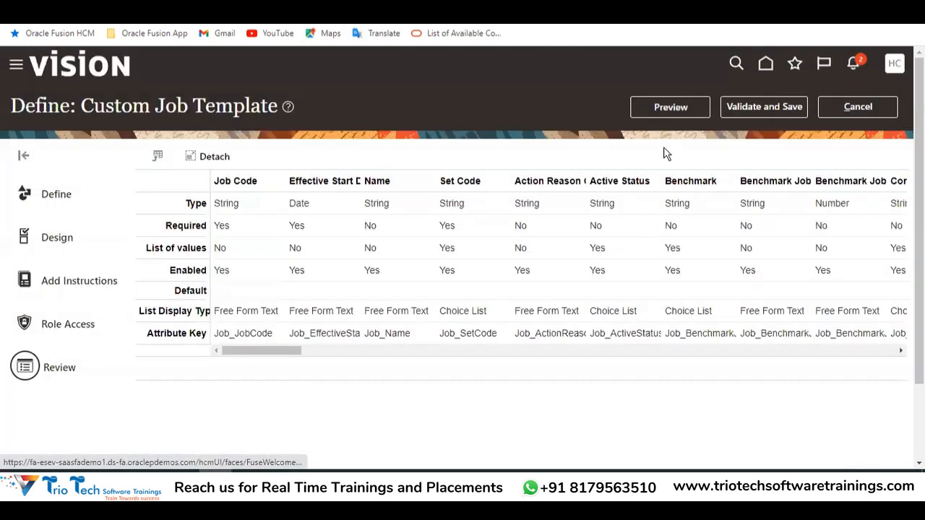
# Preview the Custom Job Template as a spreadsheet, then validate and save the template
pyautogui.click(645, 116)
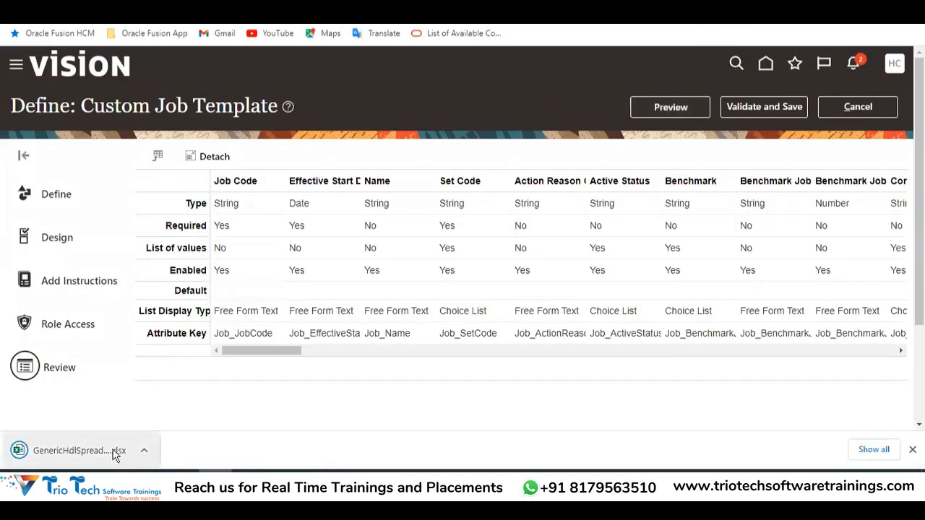
pyautogui.click(764, 107)
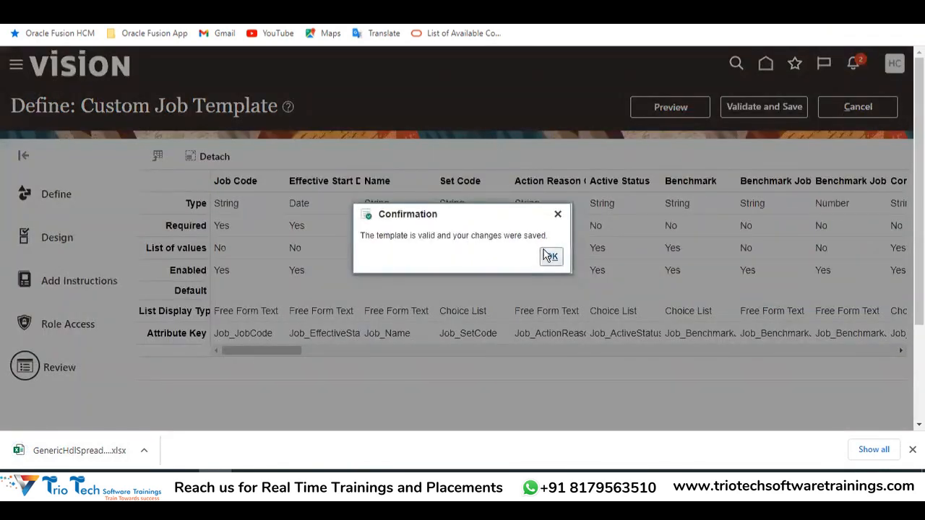
pyautogui.click(549, 256)
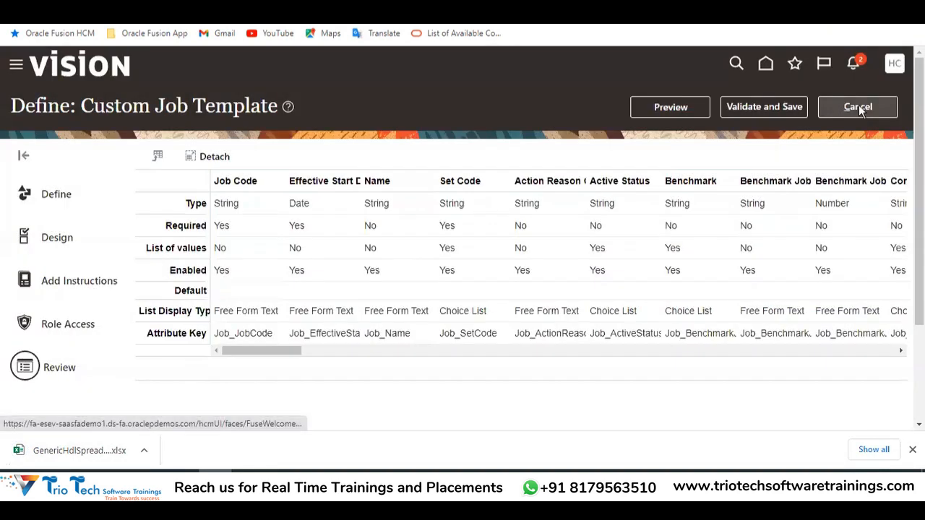
# Leave the Custom Job Template definition and search the spreadsheet templates for "custom" to check the template's creator and role assignment
pyautogui.click(858, 108)
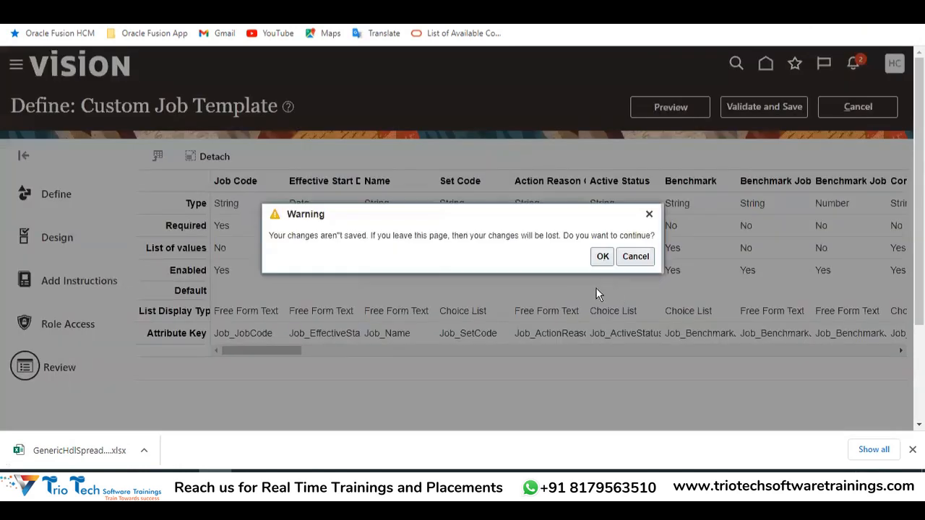
pyautogui.click(603, 258)
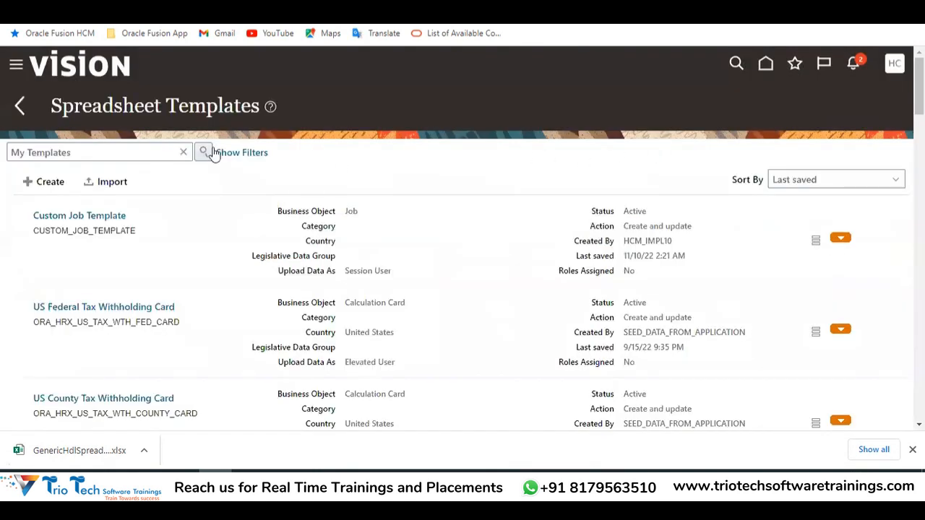
pyautogui.tripleClick(92, 152)
pyautogui.press('BackSpace')
pyautogui.write('custom')
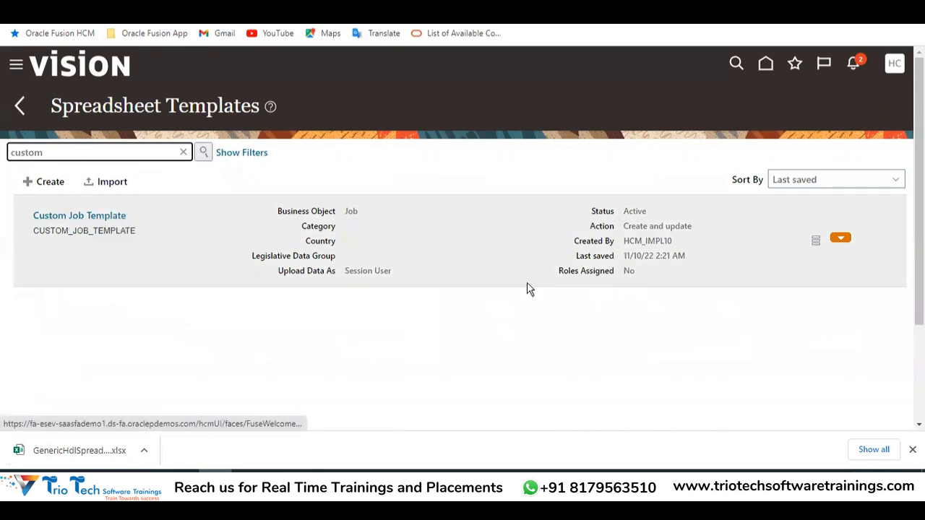
pyautogui.moveTo(628, 241); pyautogui.dragTo(663, 242)
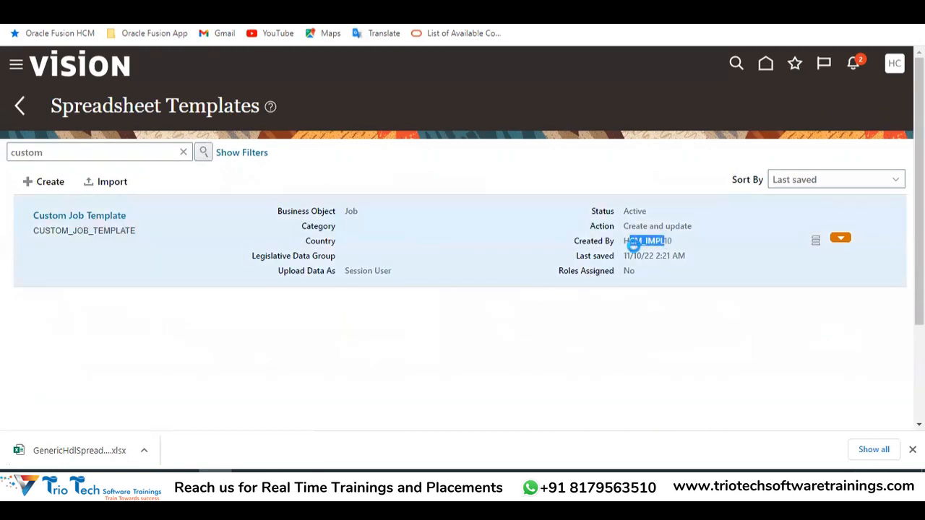
pyautogui.click(666, 242)
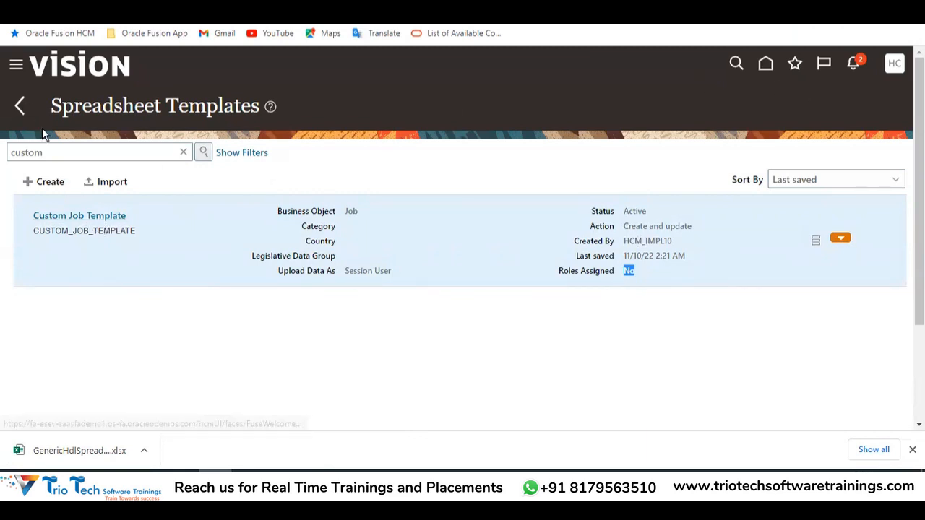
# Return to Data Exchange and open Run Spreadsheet Data Loader under HCM Spreadsheet Data Loader
pyautogui.click(20, 106)
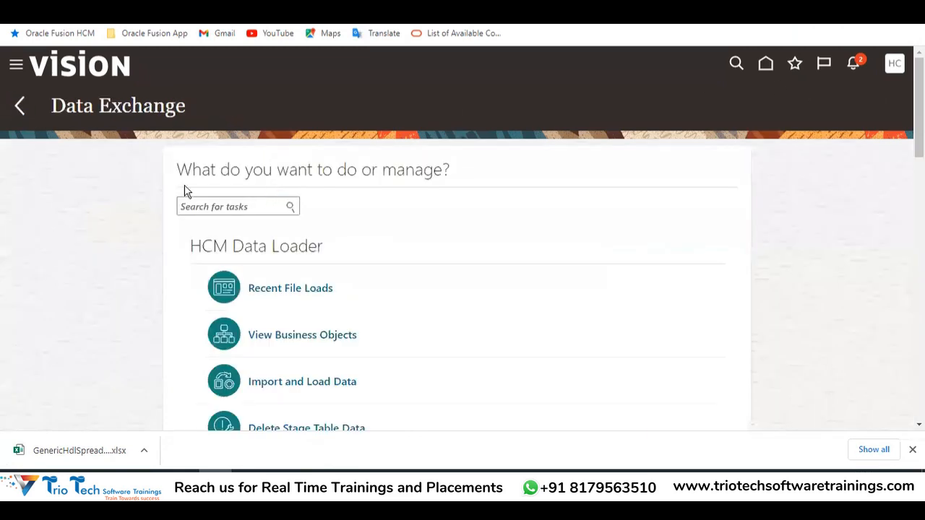
pyautogui.scroll(-5, 344, 217)
pyautogui.moveTo(242, 230); pyautogui.dragTo(389, 219)
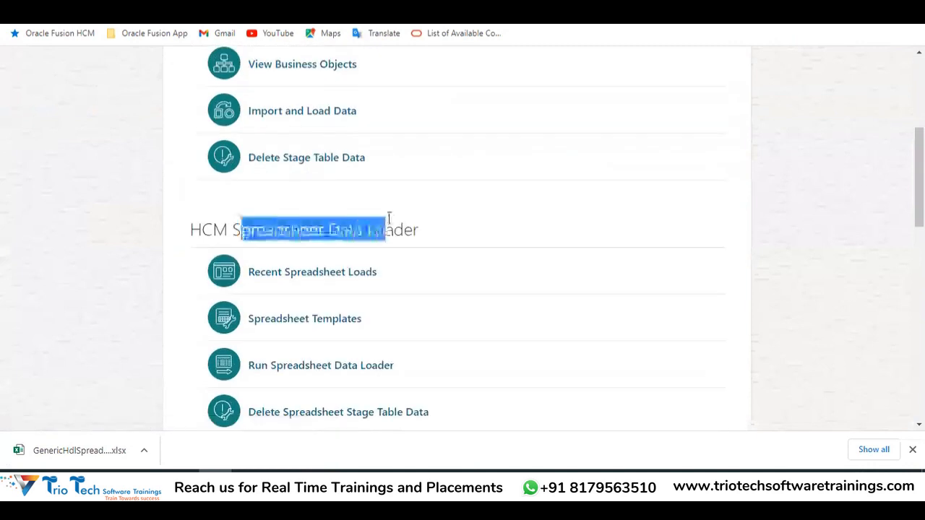
pyautogui.scroll(-2, 398, 239)
pyautogui.click(316, 232)
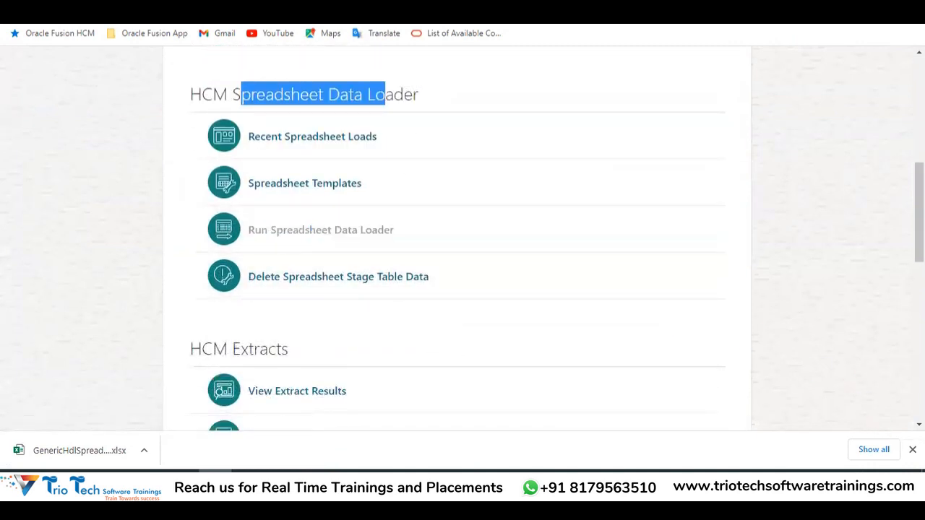
pyautogui.click(912, 450)
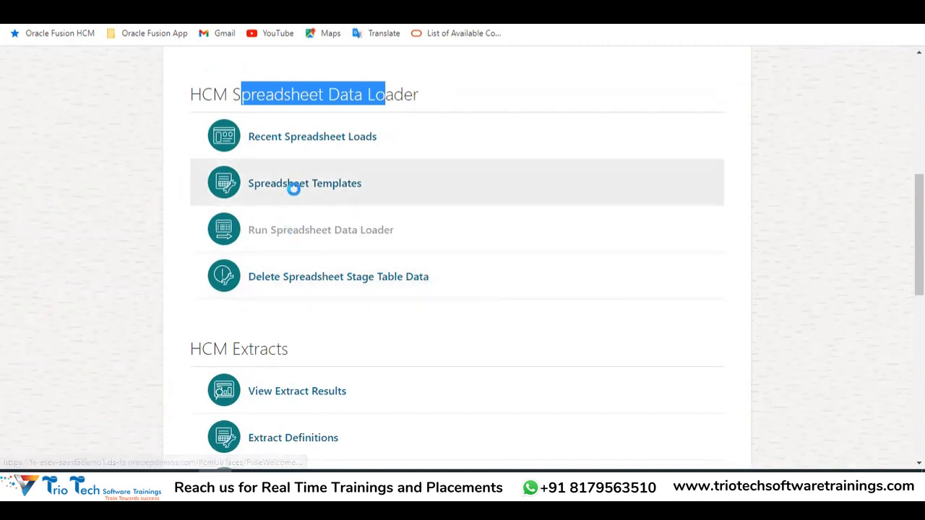
pyautogui.click(297, 219)
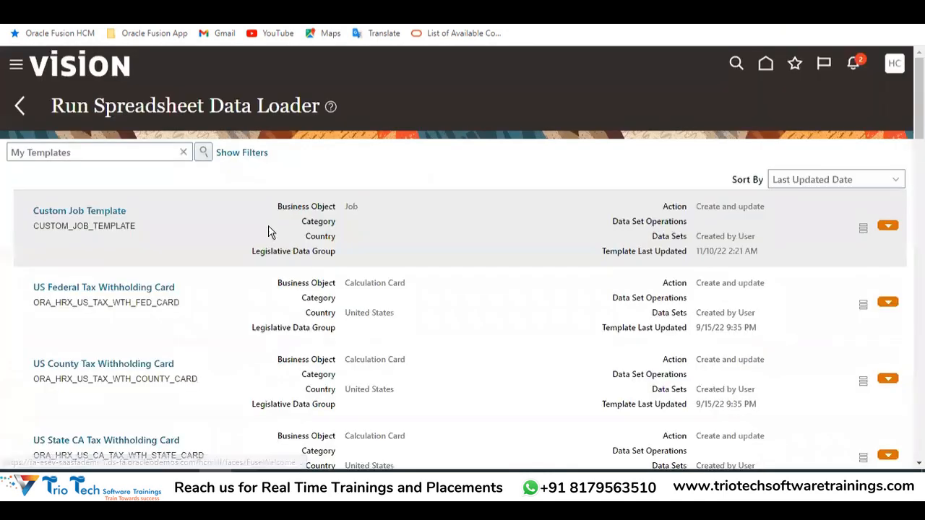
# Clear the My Templates search and download the Custom Job Template spreadsheet
pyautogui.moveTo(89, 152); pyautogui.dragTo(9, 165)
pyautogui.press('BackSpace')
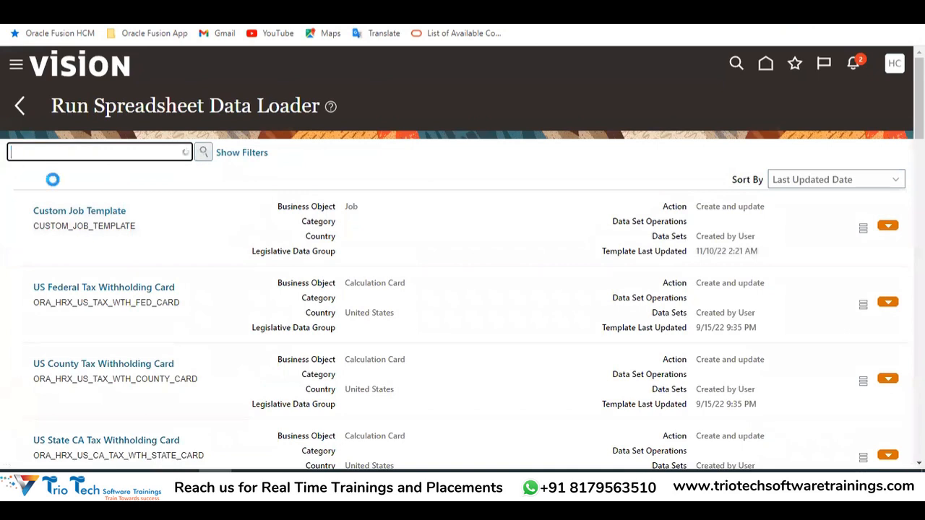
pyautogui.click(76, 213)
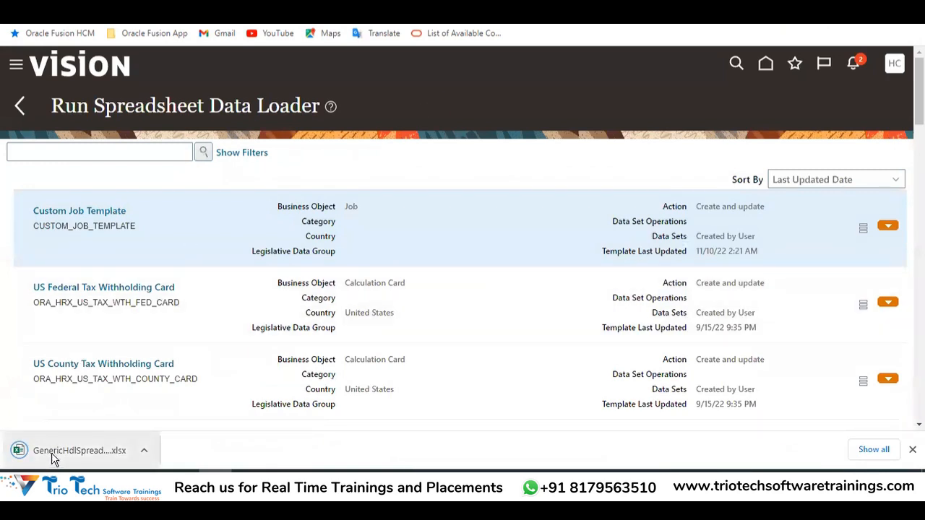
# Open the downloaded GenericHdlSpreadsheet workbook in Excel and accept the connection to the application URL
pyautogui.click(24, 454)
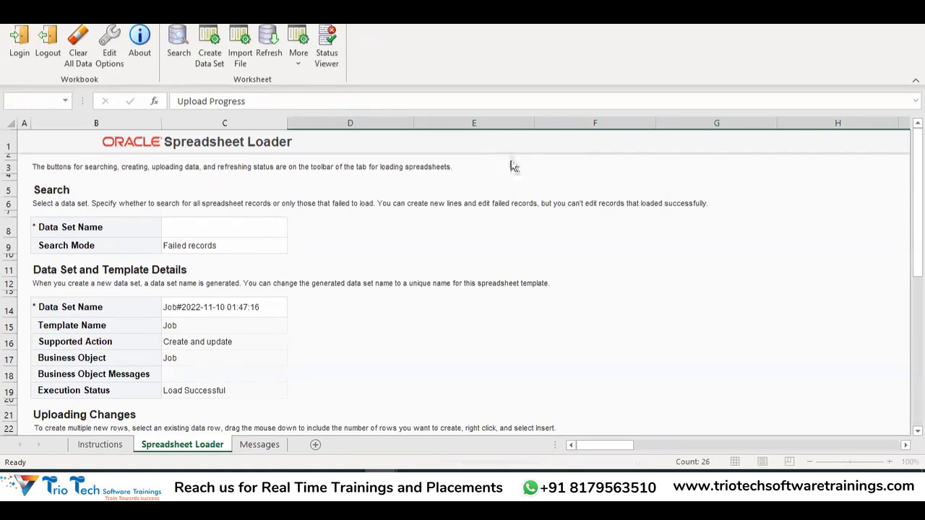
pyautogui.click(558, 32)
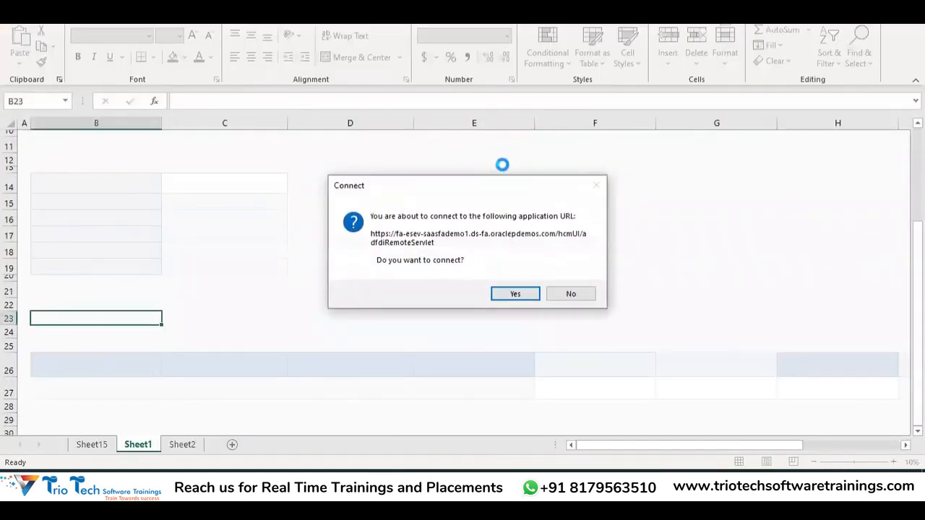
pyautogui.click(513, 294)
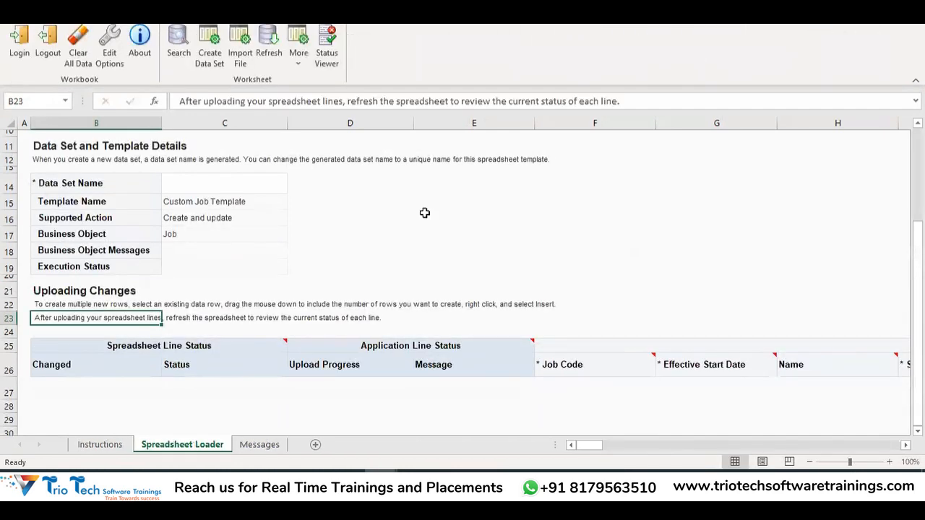
# Examine the Data Set and Template Details and the Uploading Changes section of the Spreadsheet Loader sheet, including the template name
pyautogui.scroll(-2, 436, 212)
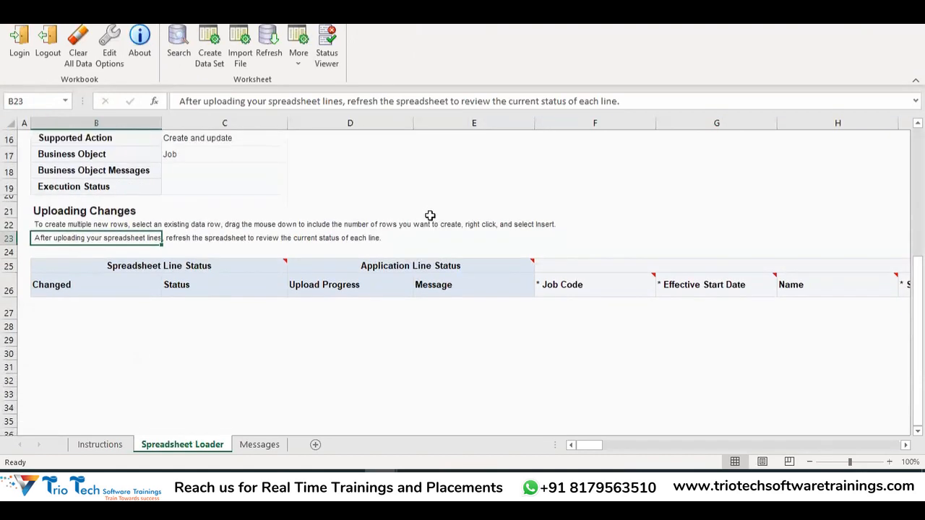
pyautogui.click(474, 291)
pyautogui.click(381, 484)
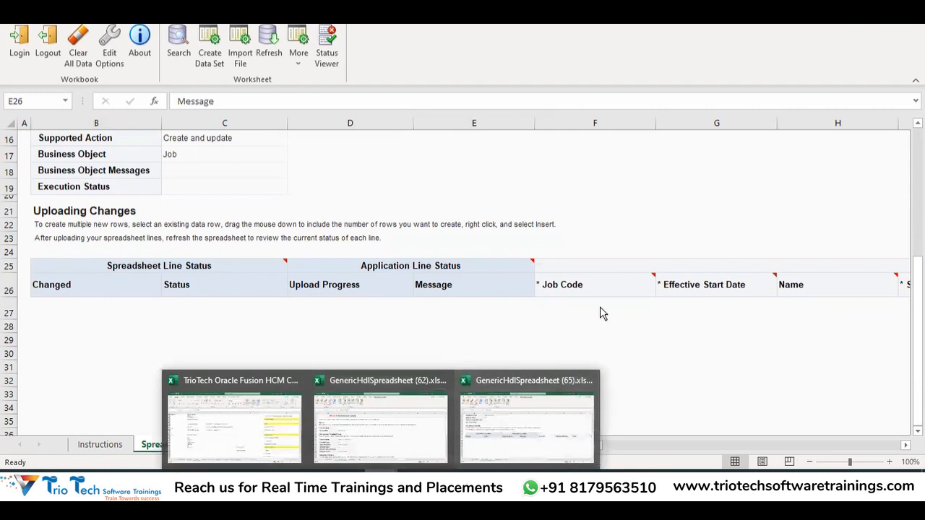
pyautogui.scroll(3, 433, 356)
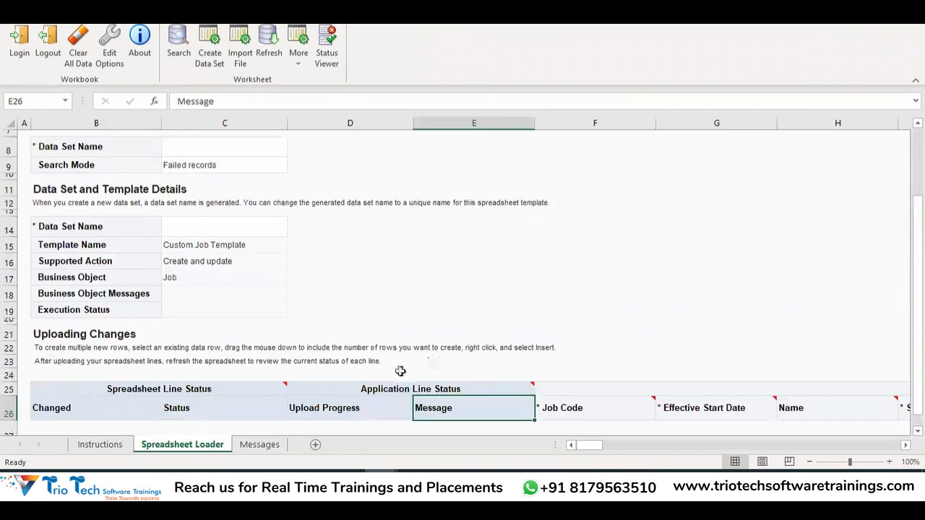
pyautogui.scroll(-2, 434, 347)
pyautogui.scroll(4, 248, 293)
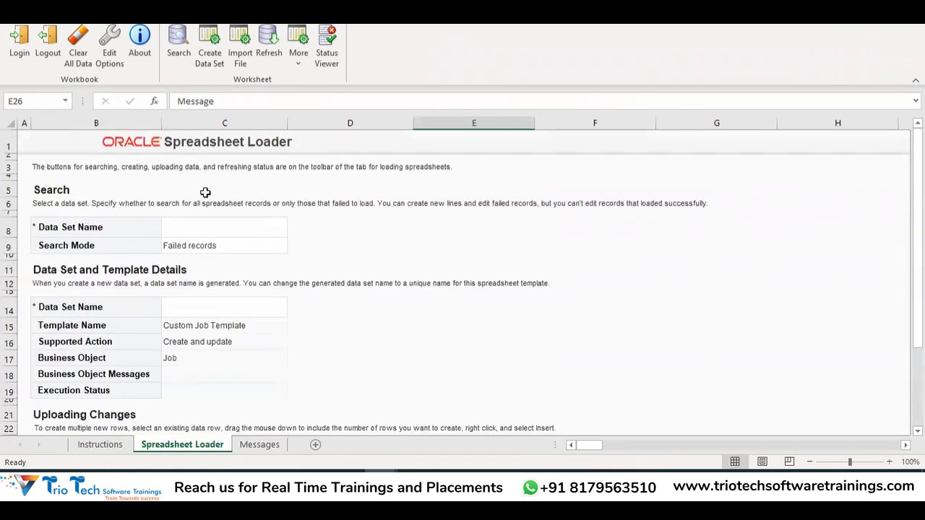
pyautogui.click(206, 329)
pyautogui.scroll(-3, 296, 267)
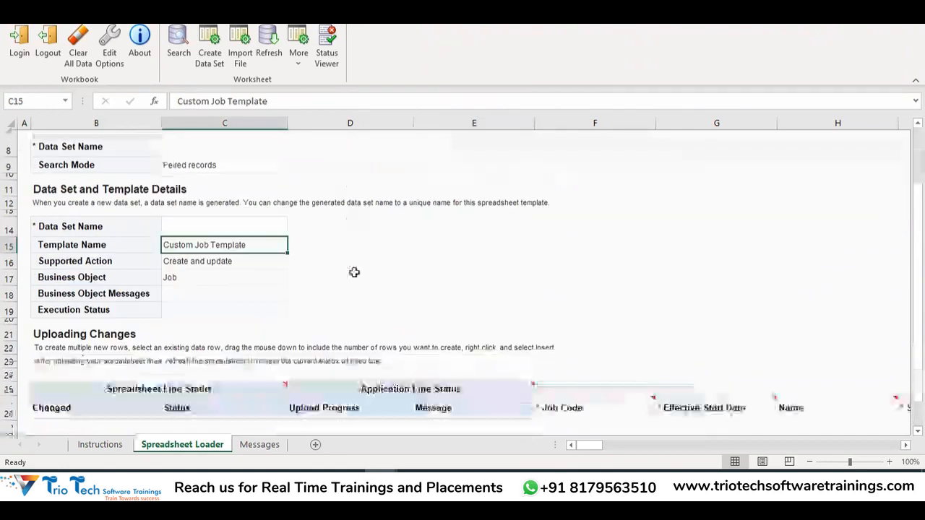
pyautogui.scroll(-2, 405, 380)
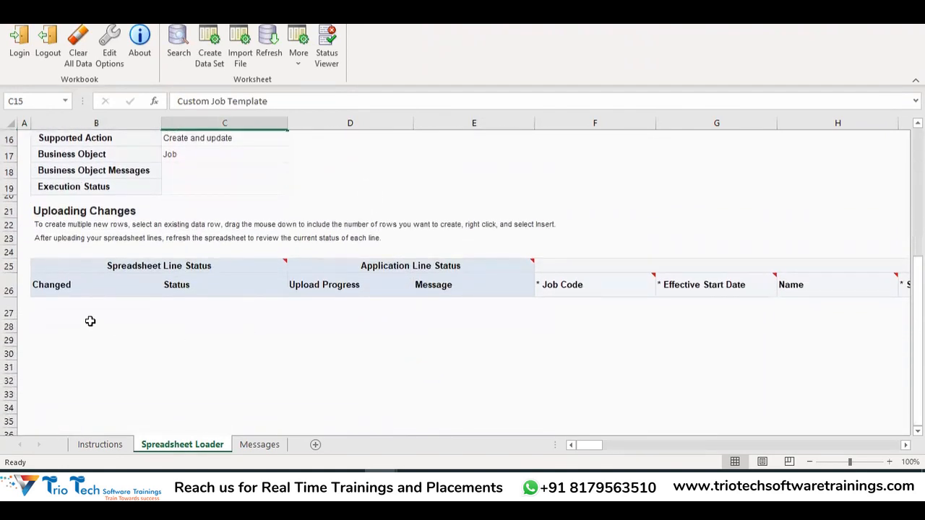
# Examine the attribute column headings in row 26 from Job Code through Key, then return to the first columns
pyautogui.click(601, 290)
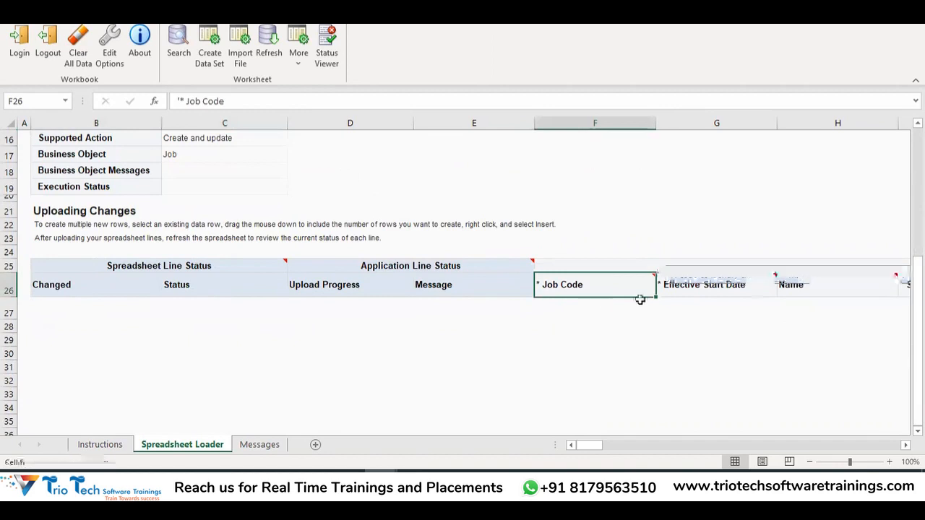
pyautogui.click(622, 307)
pyautogui.click(614, 283)
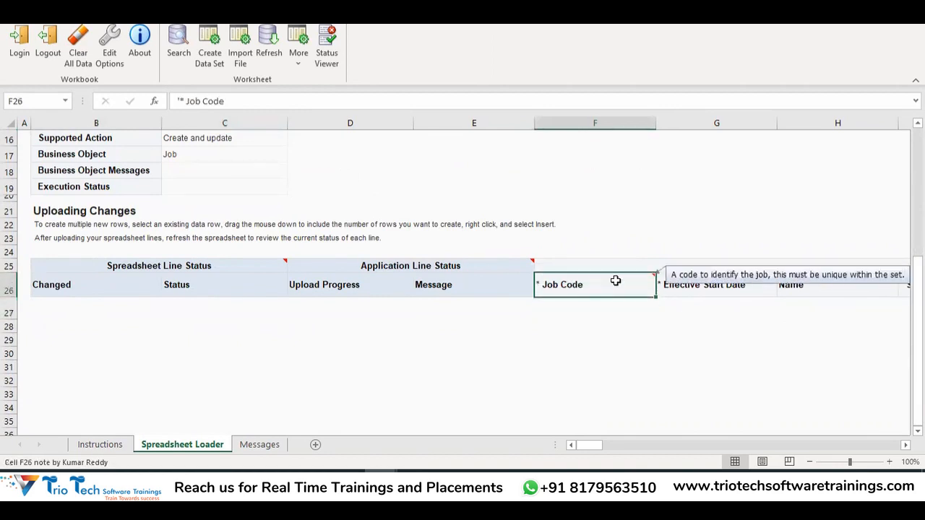
pyautogui.press('Right')
pyautogui.press('Right')
pyautogui.press('Right')
pyautogui.press('Right')
pyautogui.press('Right')
pyautogui.press('Right')
pyautogui.press('Right')
pyautogui.press('Right')
pyautogui.press('Right')
pyautogui.press('Right')
pyautogui.press('Right')
pyautogui.press('Right')
pyautogui.press('Right')
pyautogui.press('Right')
pyautogui.press('Right')
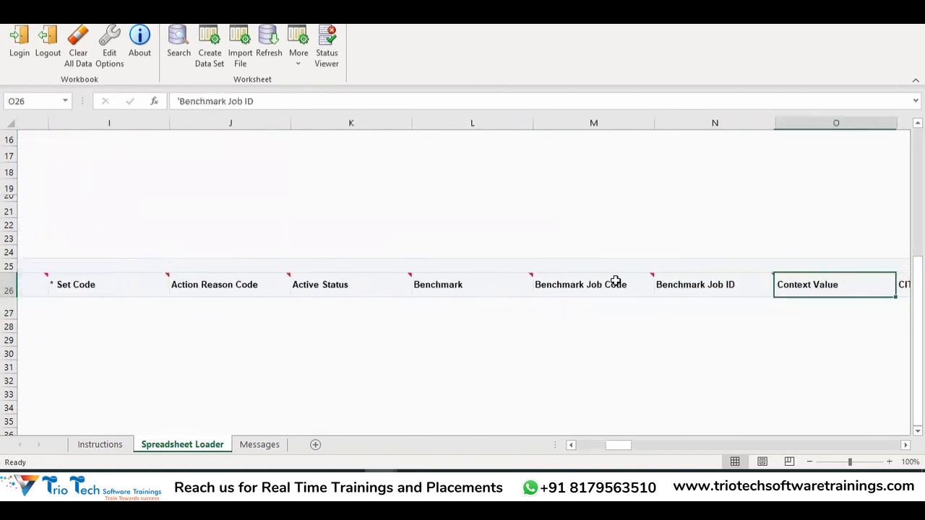
pyautogui.press('Right')
pyautogui.press('Right')
pyautogui.press('Right')
pyautogui.press('Right')
pyautogui.press('Right')
pyautogui.press('Right')
pyautogui.press('Right')
pyautogui.press('Right')
pyautogui.press('Right')
pyautogui.press('Right')
pyautogui.press('Right')
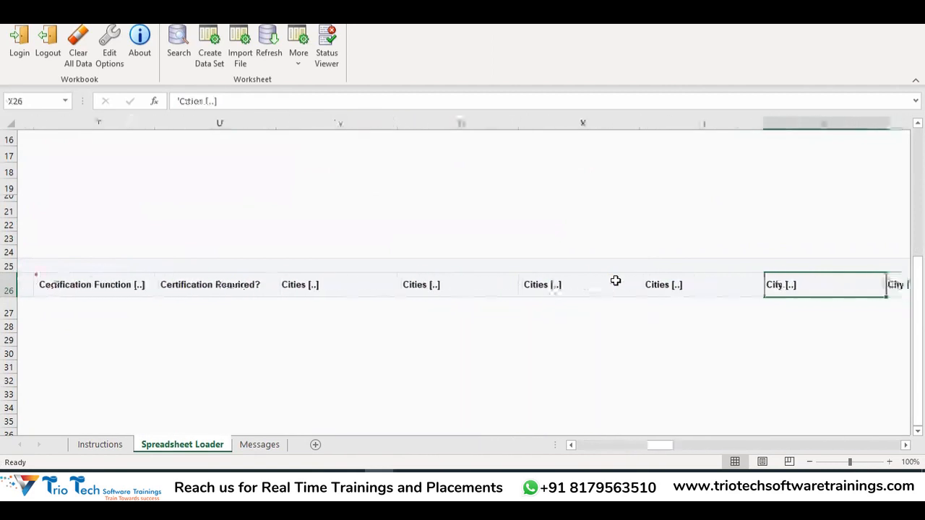
pyautogui.press('Right')
pyautogui.press('Right')
pyautogui.press('Right')
pyautogui.press('Right')
pyautogui.press('Right')
pyautogui.press('Right')
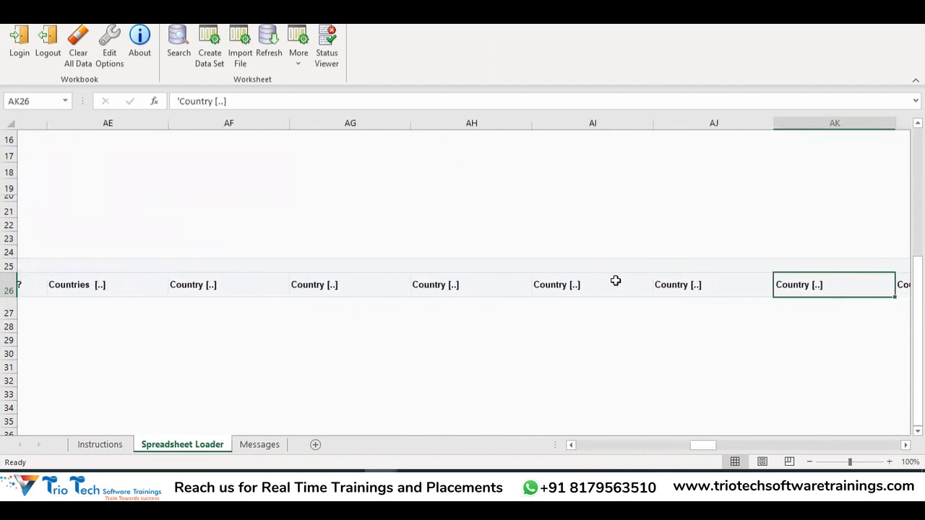
pyautogui.press('Right')
pyautogui.press('Right')
pyautogui.press('Right')
pyautogui.press('Right')
pyautogui.press('Right')
pyautogui.press('Right')
pyautogui.press('Right')
pyautogui.press('Right')
pyautogui.press('Right')
pyautogui.press('Right')
pyautogui.press('Right')
pyautogui.press('Right')
pyautogui.press('Right')
pyautogui.press('Right')
pyautogui.press('Right')
pyautogui.press('Right')
pyautogui.press('Right')
pyautogui.press('Right')
pyautogui.press('Right')
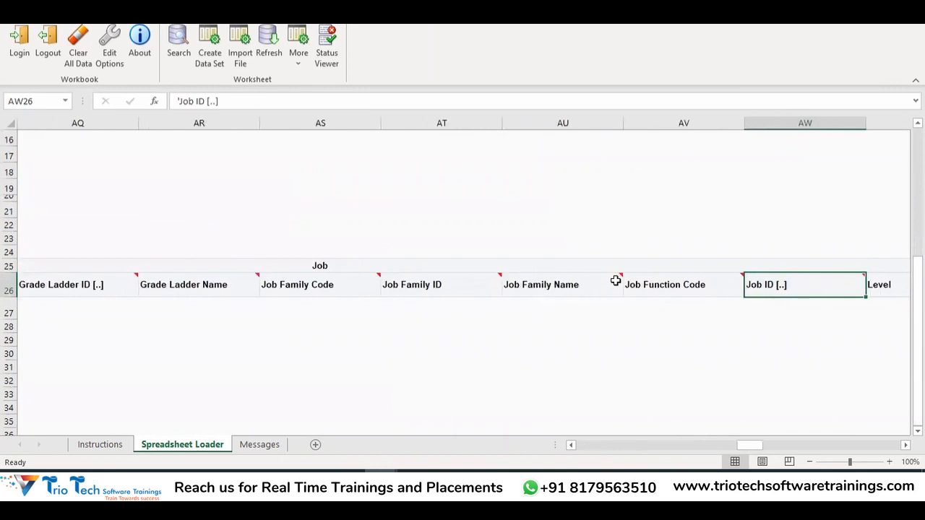
pyautogui.press('Right')
pyautogui.press('Right')
pyautogui.press('Right')
pyautogui.press('Right')
pyautogui.press('Right')
pyautogui.press('Right')
pyautogui.press('Right')
pyautogui.press('Right')
pyautogui.press('Right')
pyautogui.press('Right')
pyautogui.press('Right')
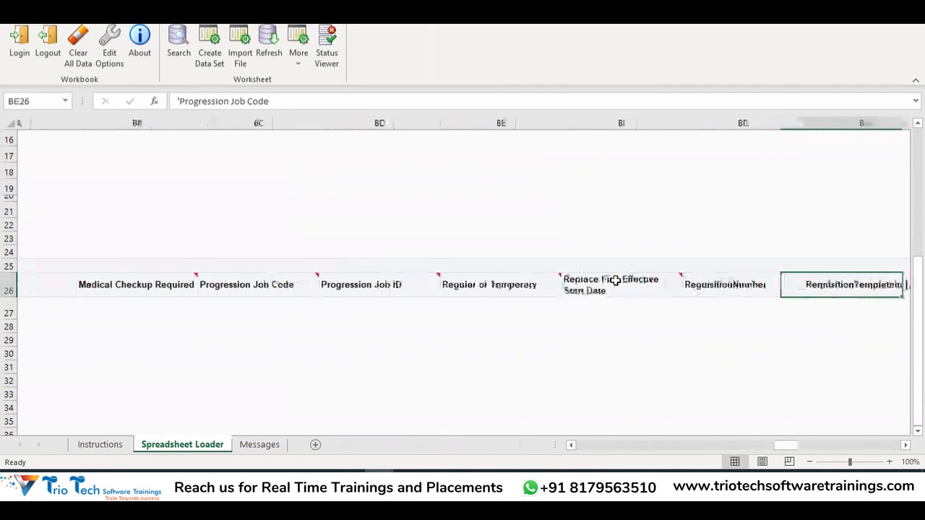
pyautogui.press('Right')
pyautogui.press('Right')
pyautogui.press('Right')
pyautogui.press('Right')
pyautogui.press('Right')
pyautogui.press('Right')
pyautogui.press('Right')
pyautogui.press('Right')
pyautogui.press('Right')
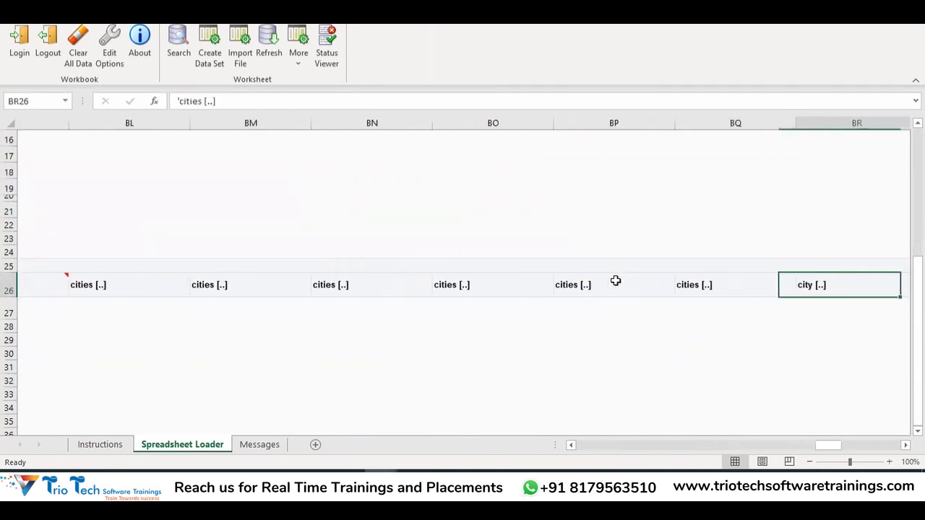
pyautogui.press('Right')
pyautogui.press('Right')
pyautogui.press('Right')
pyautogui.press('Right')
pyautogui.press('Right')
pyautogui.press('Right')
pyautogui.press('Right')
pyautogui.press('Right')
pyautogui.press('Right')
pyautogui.press('Right')
pyautogui.press('Right')
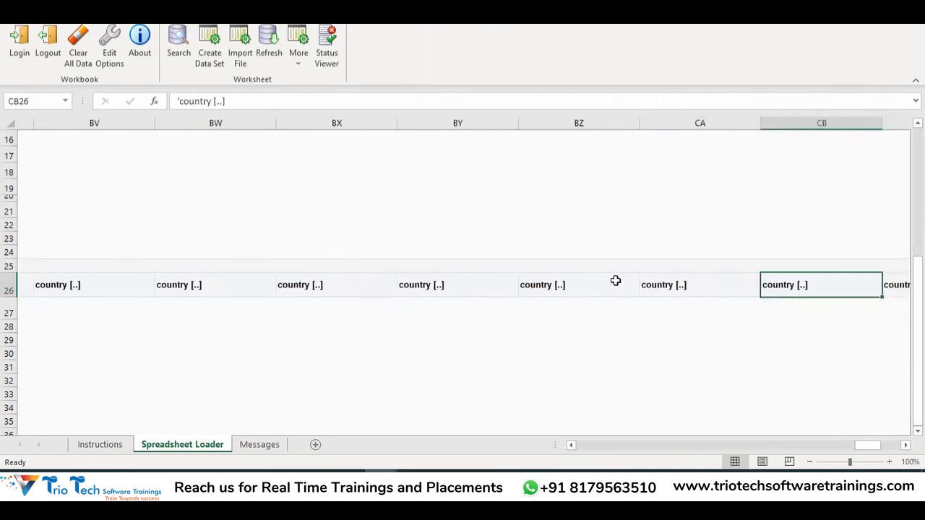
pyautogui.press('Right')
pyautogui.press('Right')
pyautogui.press('Right')
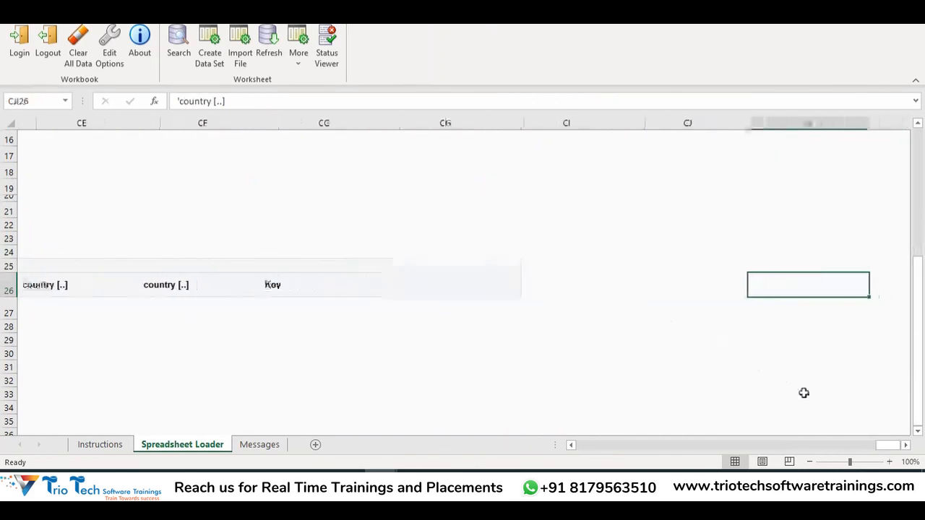
pyautogui.moveTo(893, 445); pyautogui.dragTo(577, 471)
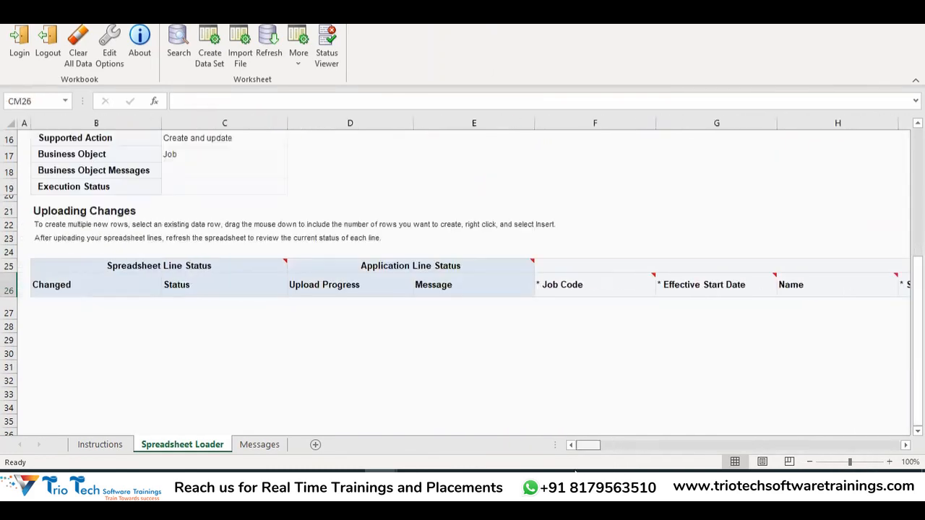
# Open the Instructions sheet and read the Steps to Follow entry and its instruction text in row 6
pyautogui.scroll(5, 279, 299)
pyautogui.click(100, 445)
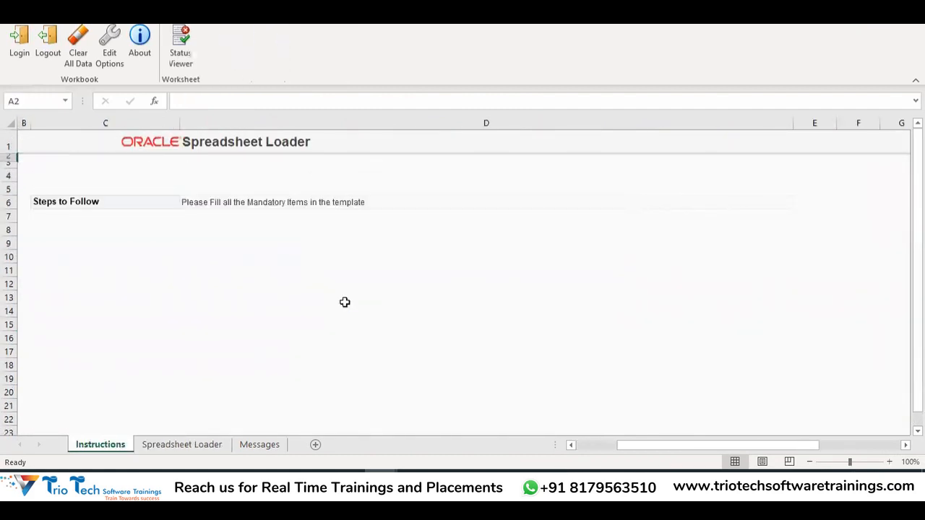
pyautogui.click(105, 205)
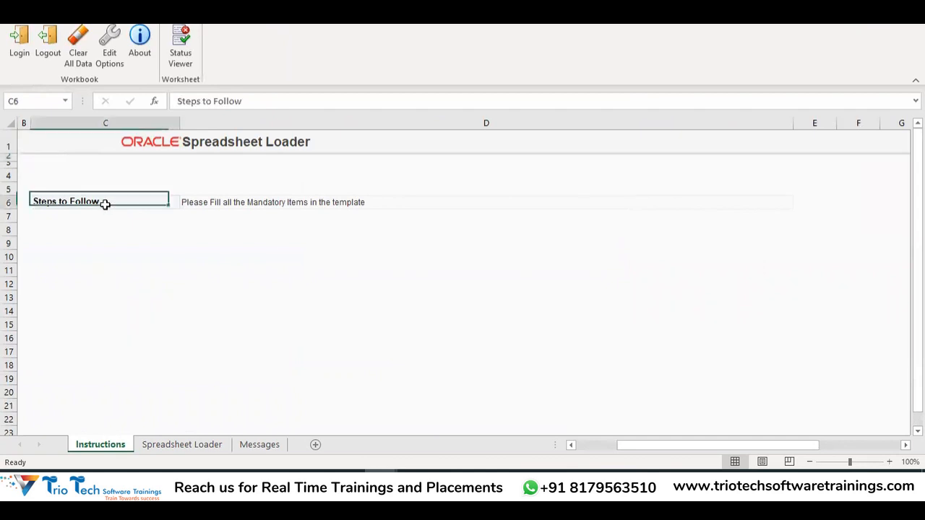
pyautogui.click(230, 203)
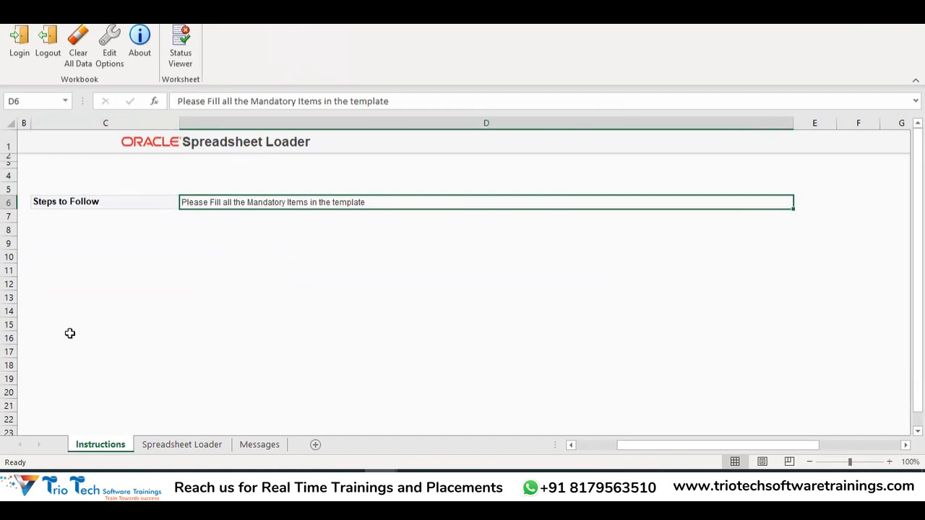
# Return to the Spreadsheet Loader sheet and review the Data Set Name field, template details and the empty data row 27
pyautogui.click(190, 445)
pyautogui.scroll(-3, 324, 302)
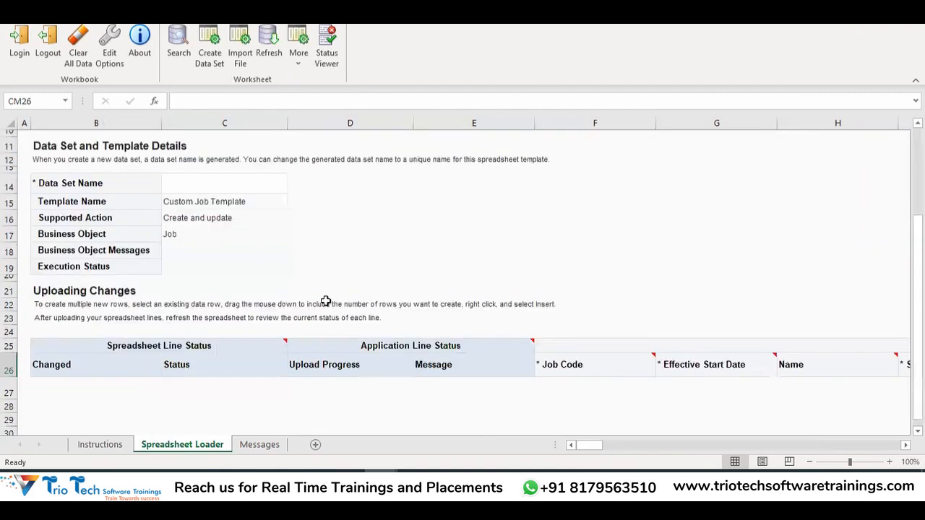
pyautogui.click(215, 184)
pyautogui.moveTo(485, 389); pyautogui.dragTo(661, 376)
pyautogui.scroll(3, 310, 159)
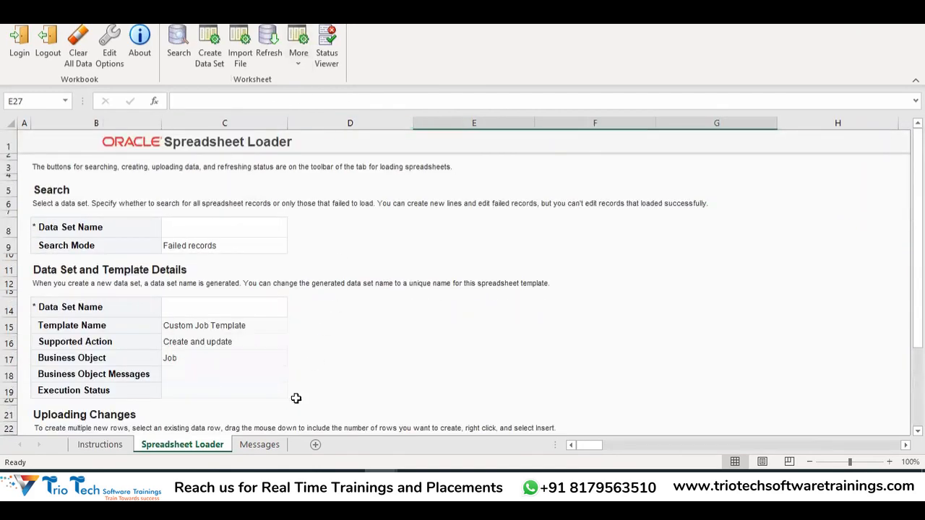
pyautogui.scroll(-4, 277, 374)
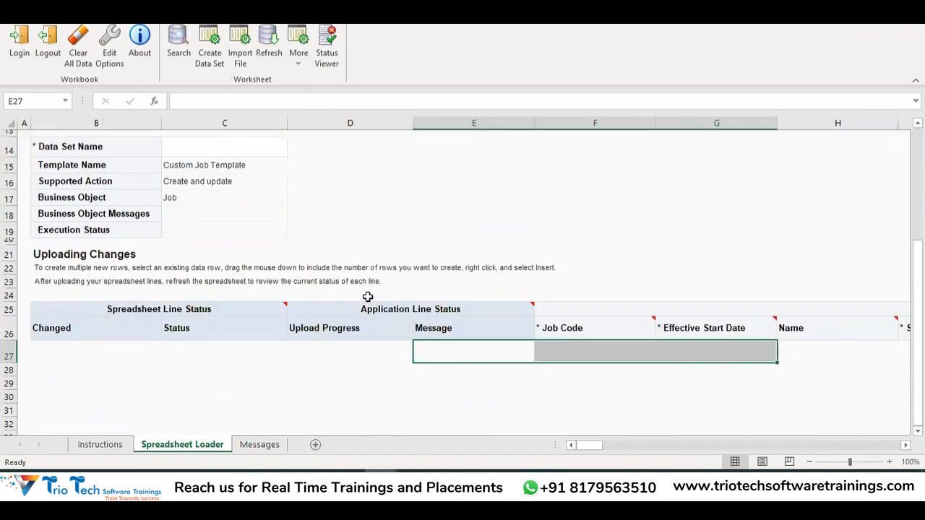
pyautogui.scroll(4, 367, 295)
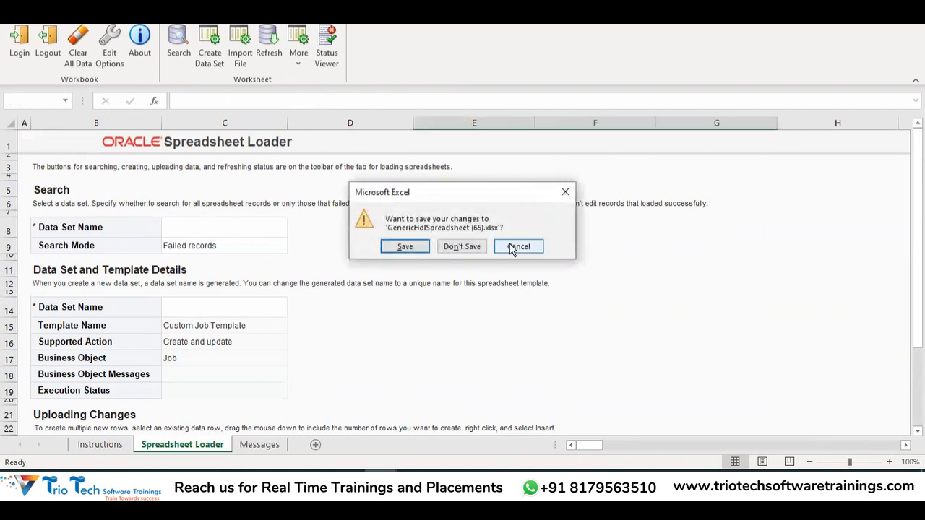
# Close the GenericHdlSpreadsheet (65) workbook without saving and return to the Oracle Fusion home page
pyautogui.click(470, 246)
pyautogui.click(416, 283)
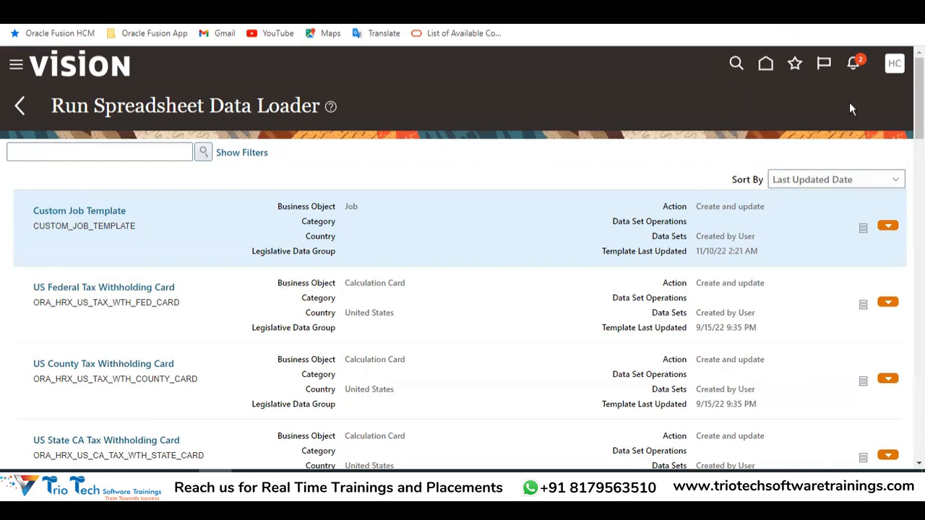
pyautogui.click(765, 64)
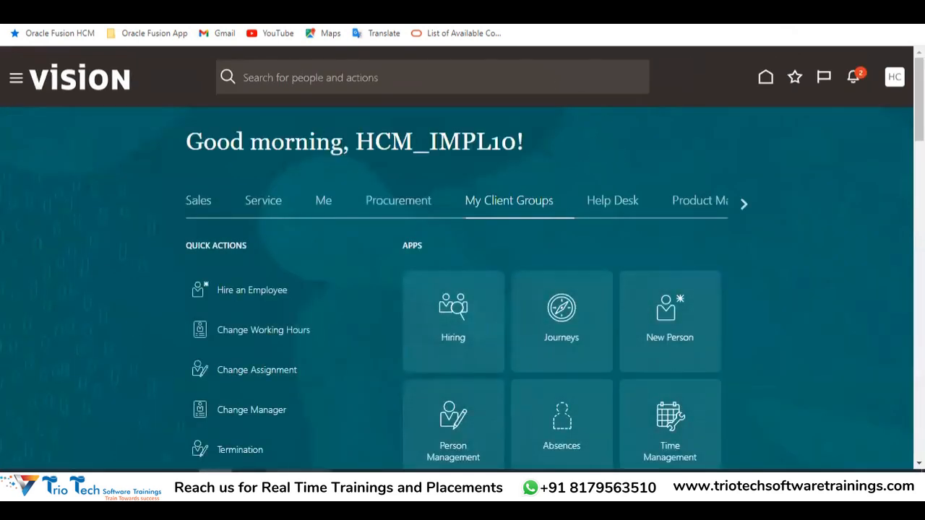
# Switch to the TrioTech Oracle Fusion notes workbook in Excel and review the HSDL/ SDL and HDL - HCM Data Loader entries on Sheet17
pyautogui.moveTo(376, 474)
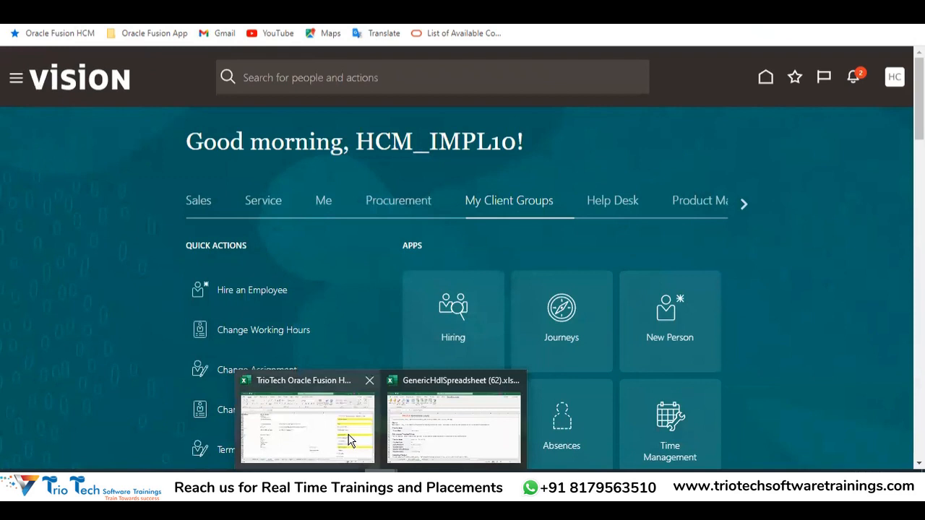
pyautogui.click(335, 405)
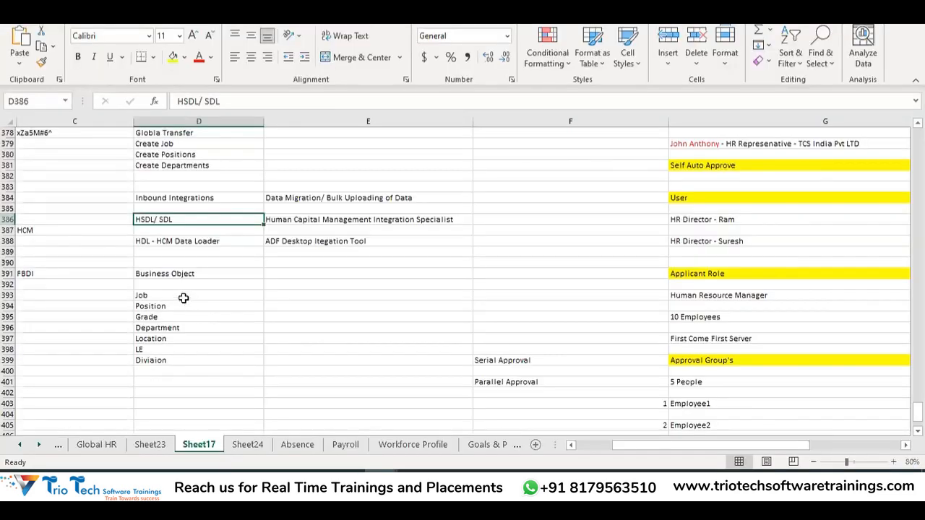
pyautogui.click(334, 224)
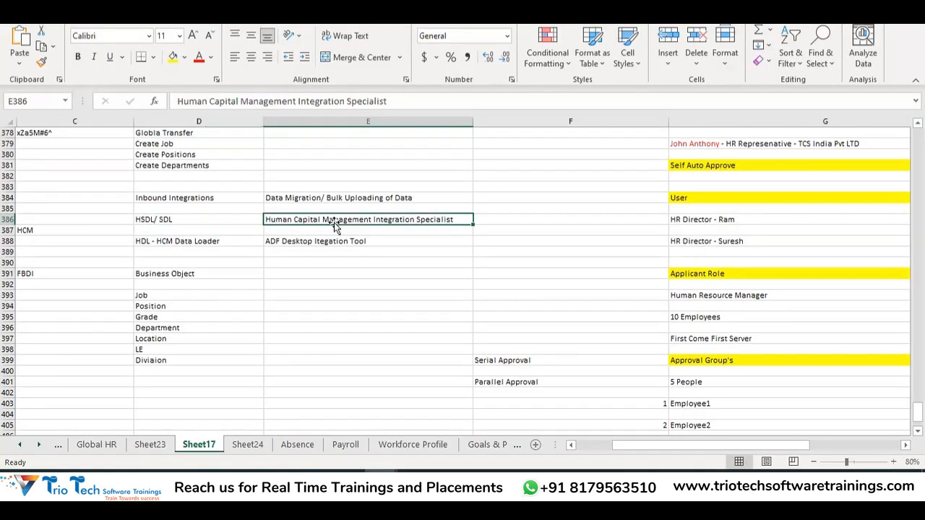
pyautogui.click(212, 218)
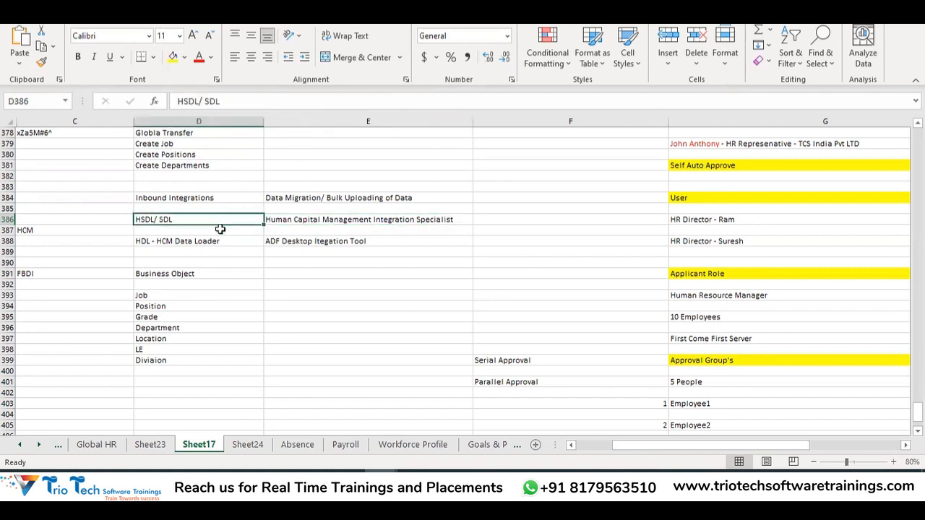
pyautogui.click(215, 246)
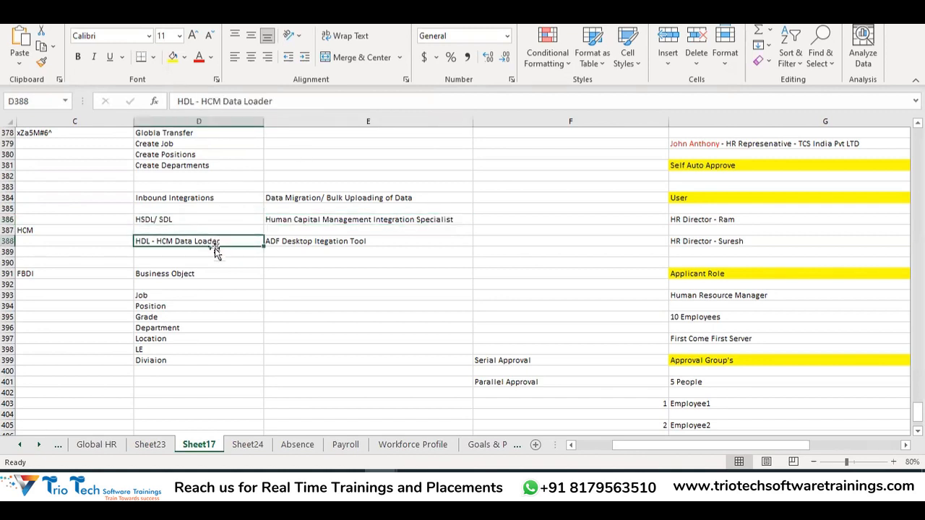
pyautogui.click(189, 220)
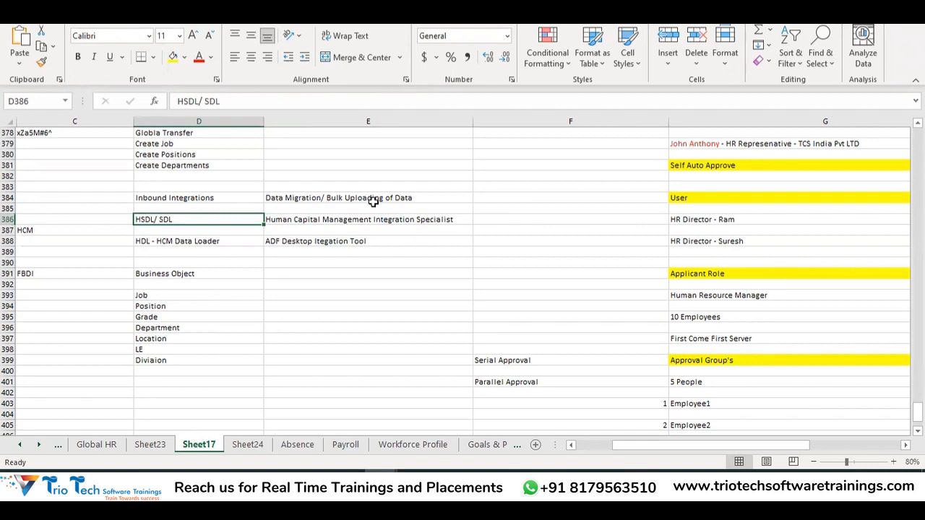
# Enter "Is Lower to Medium" in cell F386 as the note for HSDL/ SDL
pyautogui.click(491, 220)
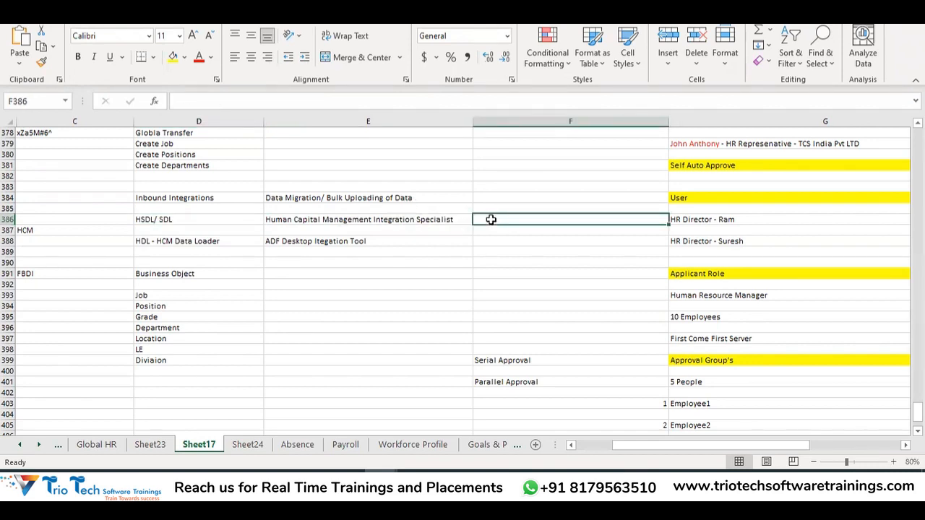
pyautogui.write('I')
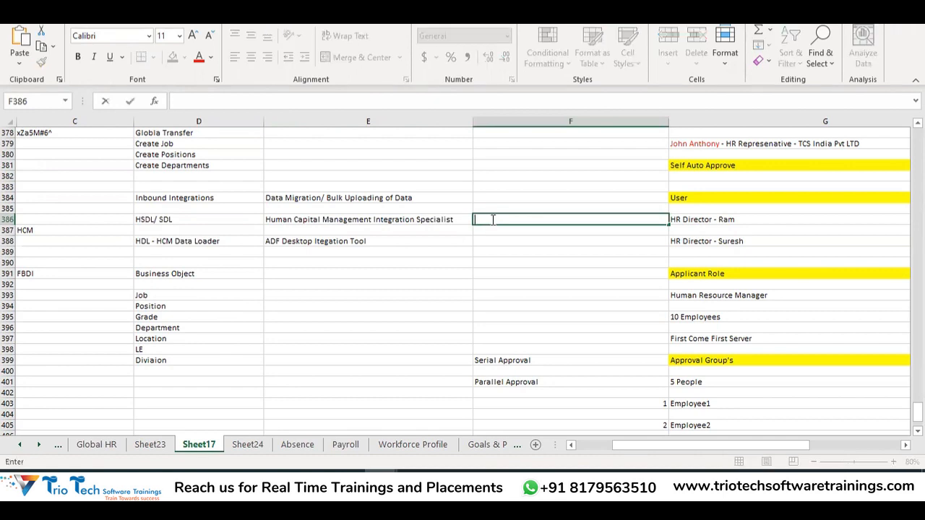
pyautogui.write('s Lower to Medium')
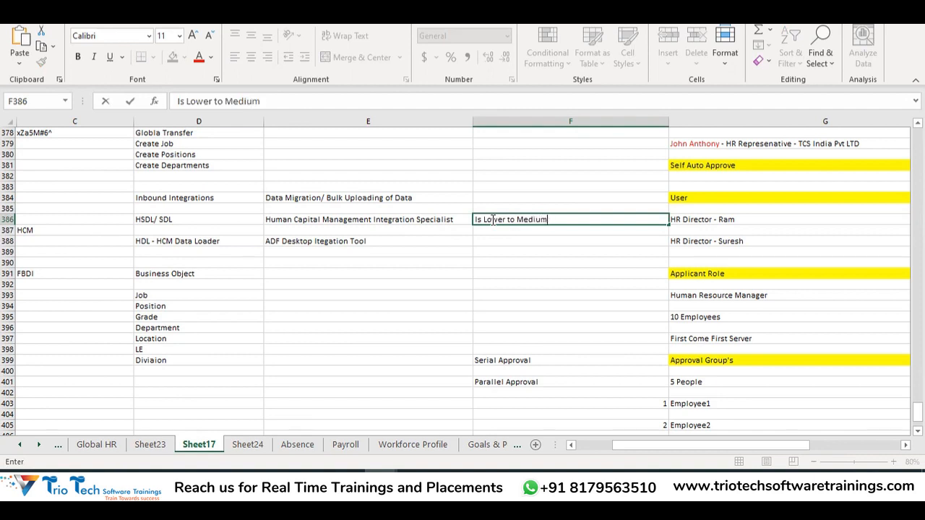
pyautogui.press('Return')
pyautogui.press('Return')
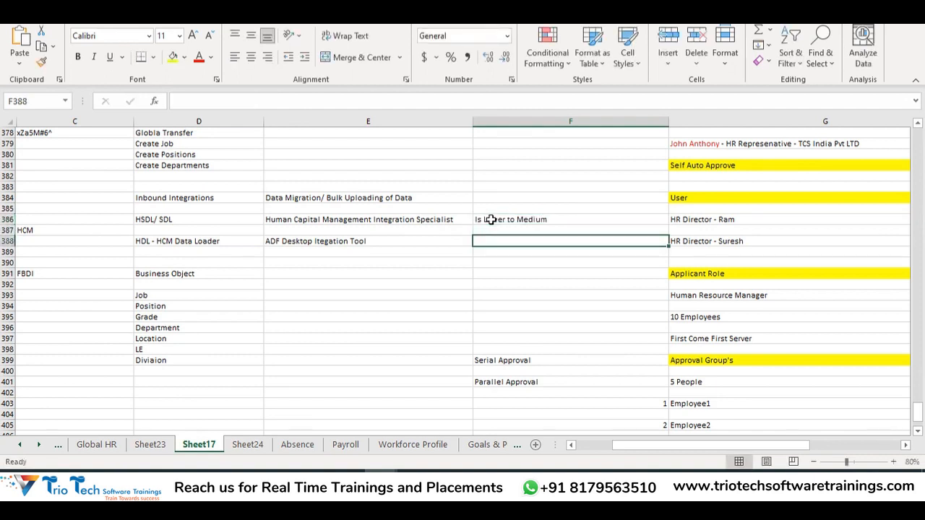
# Enter "Higher Volumes" in cell F388 as the note for HDL - HCM Data Loader
pyautogui.write('Higher Volumes')
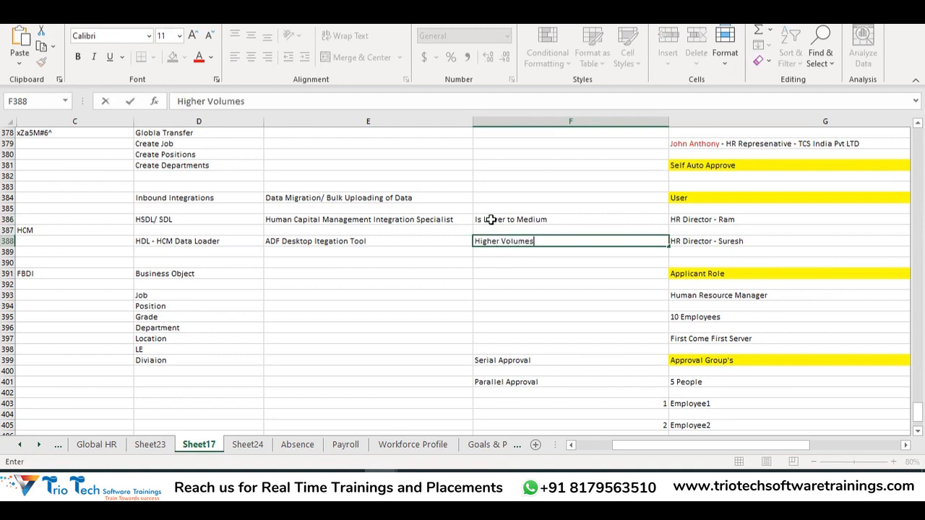
pyautogui.press('Return')
pyautogui.press('Return')
pyautogui.press('Return')
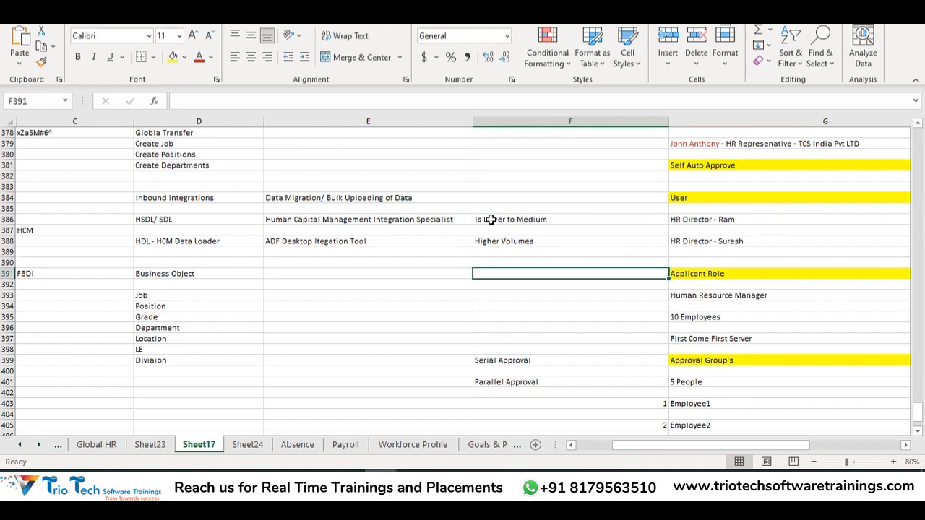
# Compare the HDL and HSDL/ SDL rows, including their descriptions and volume notes in columns D to F
pyautogui.click(508, 242)
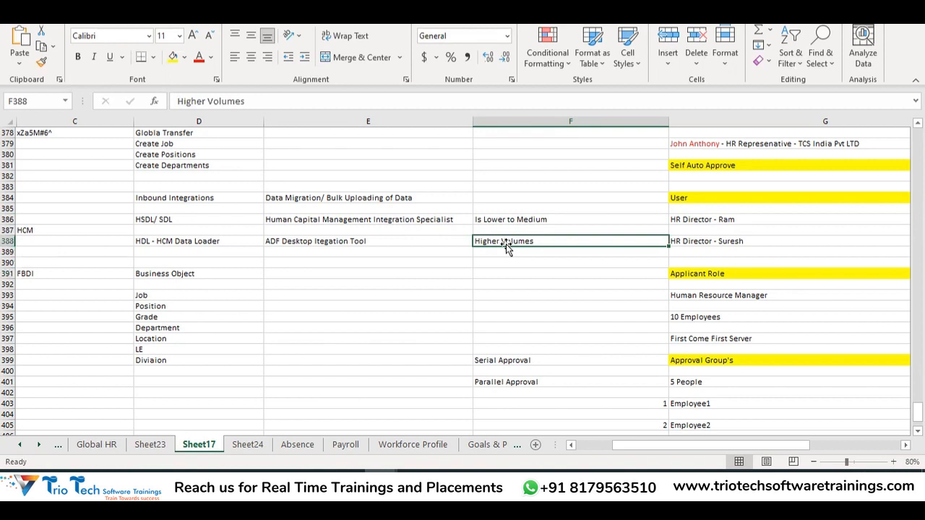
pyautogui.click(346, 243)
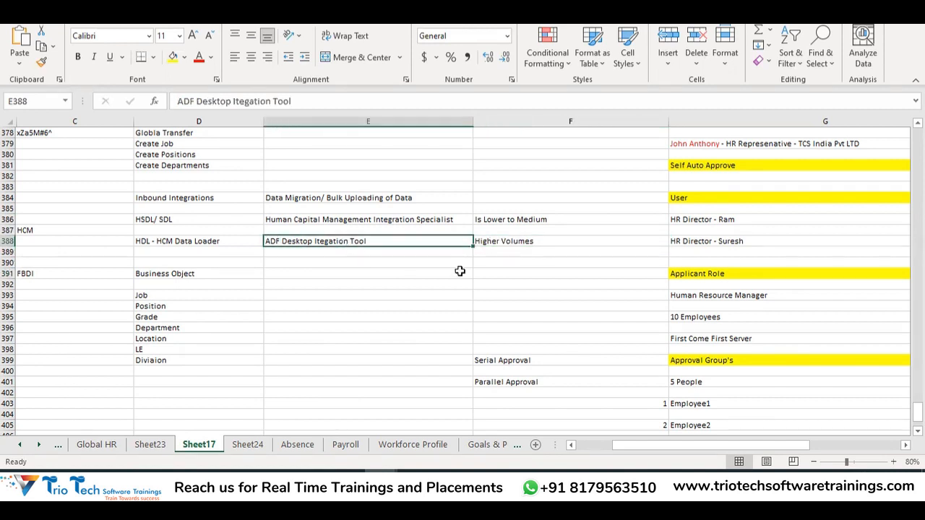
pyautogui.moveTo(217, 242); pyautogui.dragTo(473, 254)
pyautogui.click(182, 241)
pyautogui.click(185, 218)
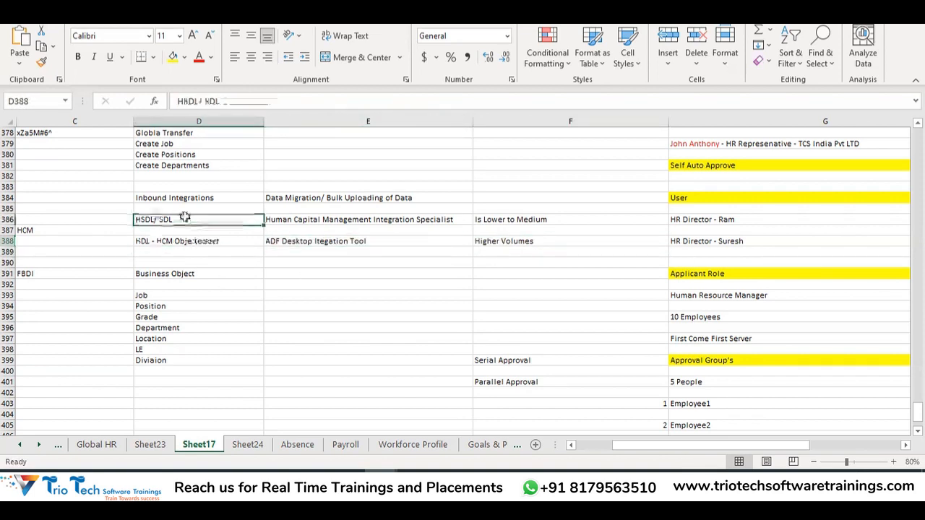
pyautogui.click(525, 217)
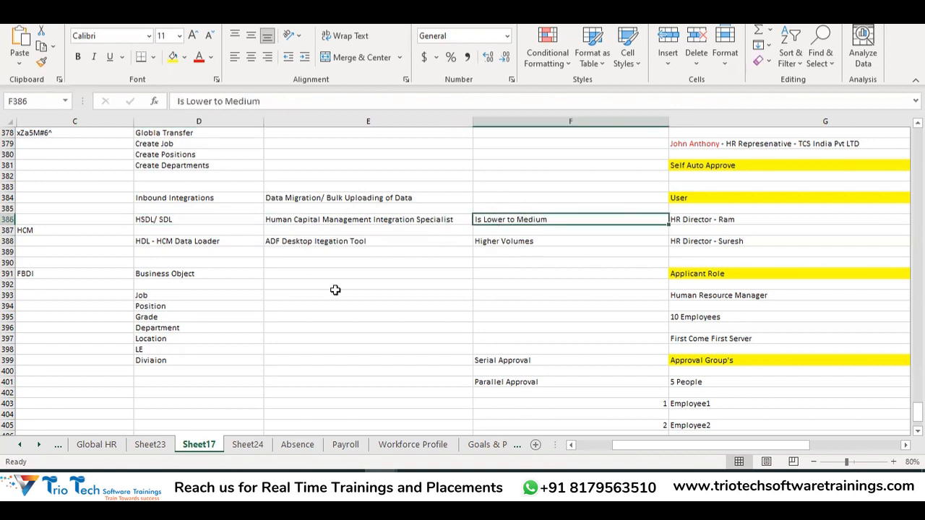
# Switch to the GenericHdlSpreadsheet (62) workbook and examine its uploaded job rows from row 27 down and its data set details
pyautogui.click(379, 481)
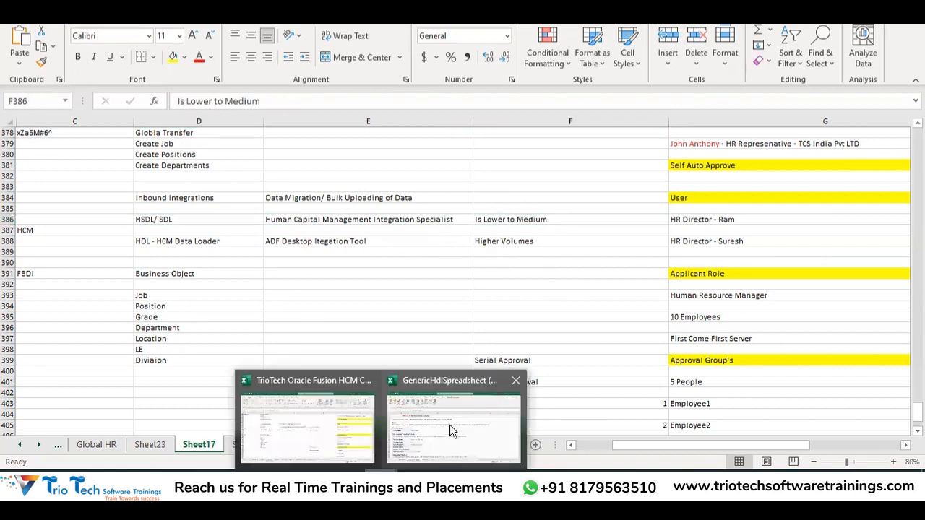
pyautogui.click(450, 431)
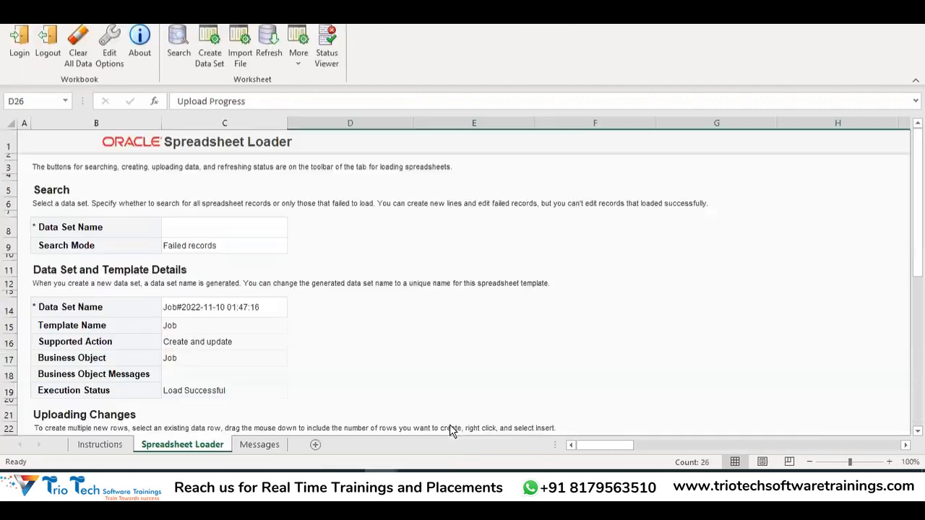
pyautogui.scroll(-4, 295, 305)
pyautogui.moveTo(9, 359); pyautogui.dragTo(4, 455)
pyautogui.moveTo(9, 282); pyautogui.dragTo(243, 320)
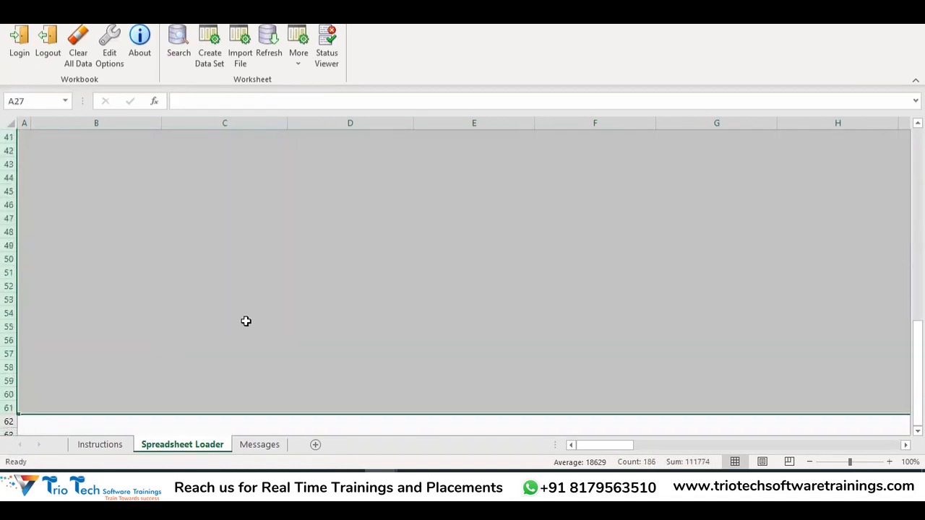
pyautogui.scroll(10, 244, 321)
pyautogui.click(682, 229)
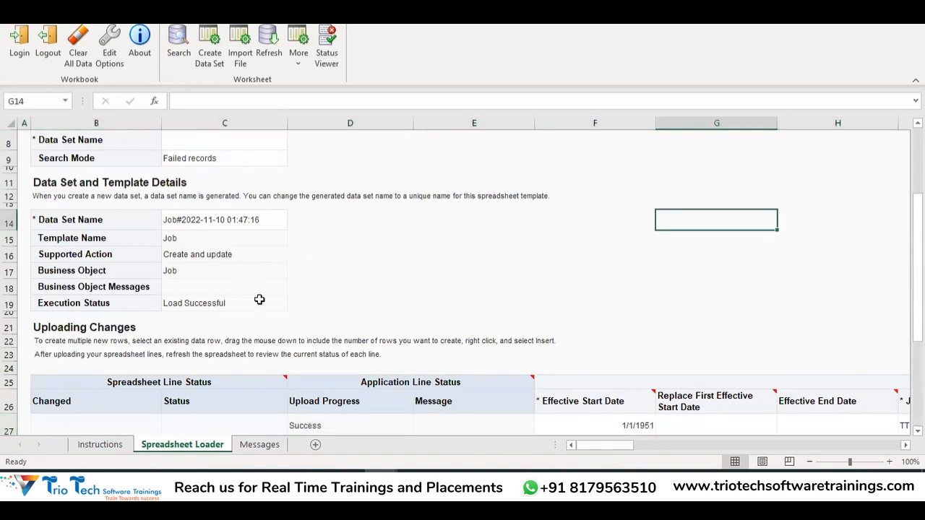
pyautogui.scroll(3, 261, 302)
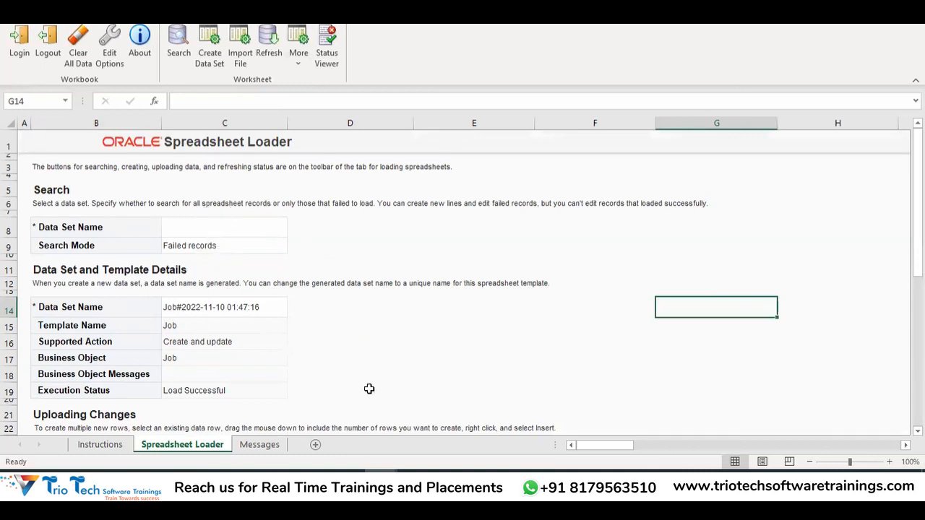
# Highlight the GenericHdlSpreadsheet (62) job data rows from row 27 again and review the Data Set and Template Details
pyautogui.moveTo(326, 446)
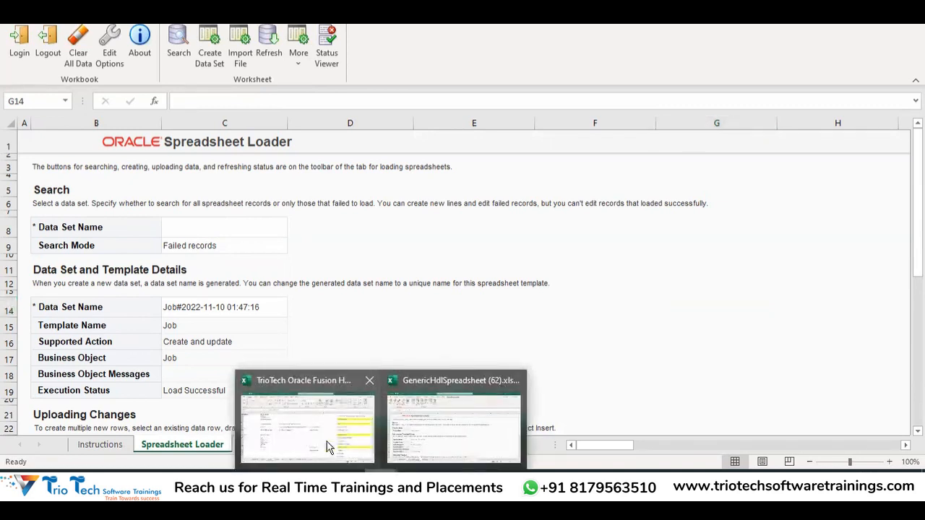
pyautogui.click(441, 431)
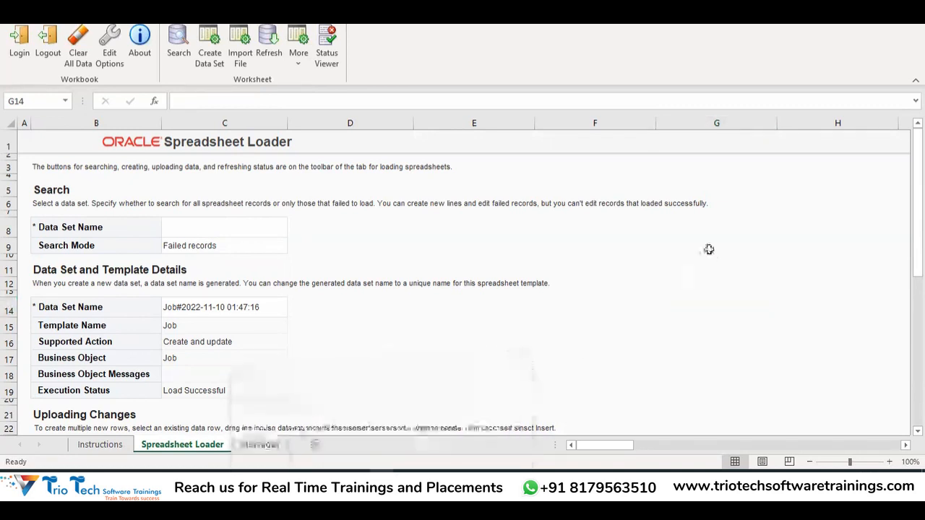
pyautogui.scroll(-7, 262, 245)
pyautogui.moveTo(14, 226); pyautogui.dragTo(47, 394)
pyautogui.scroll(5, 270, 260)
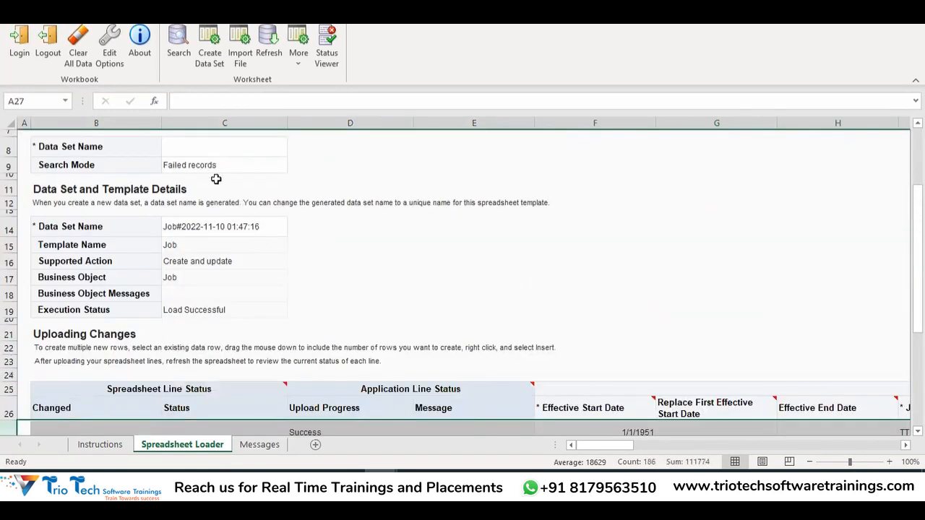
pyautogui.scroll(2, 211, 165)
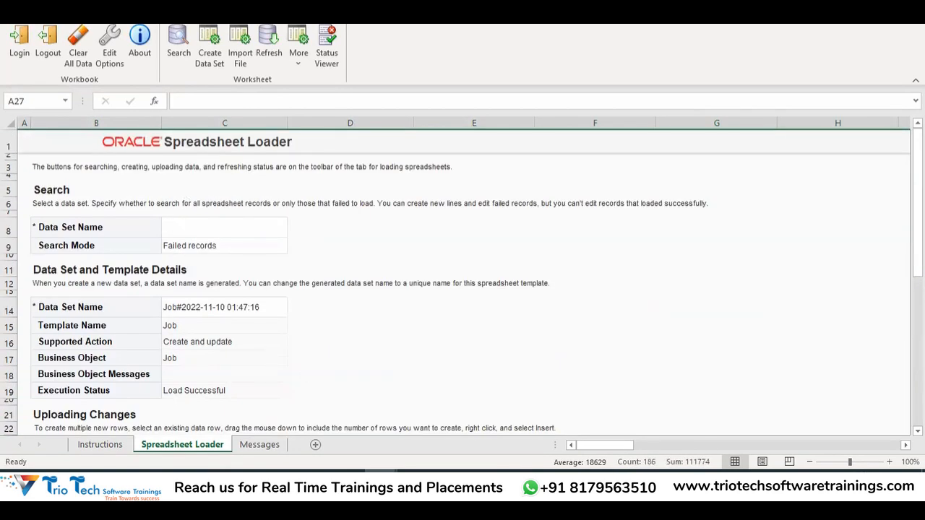
# Return to the TrioTech Oracle Fusion notes workbook and select the ADF Desktop Itegation Tool entry in E388
pyautogui.moveTo(379, 498)
pyautogui.click(314, 438)
pyautogui.click(302, 243)
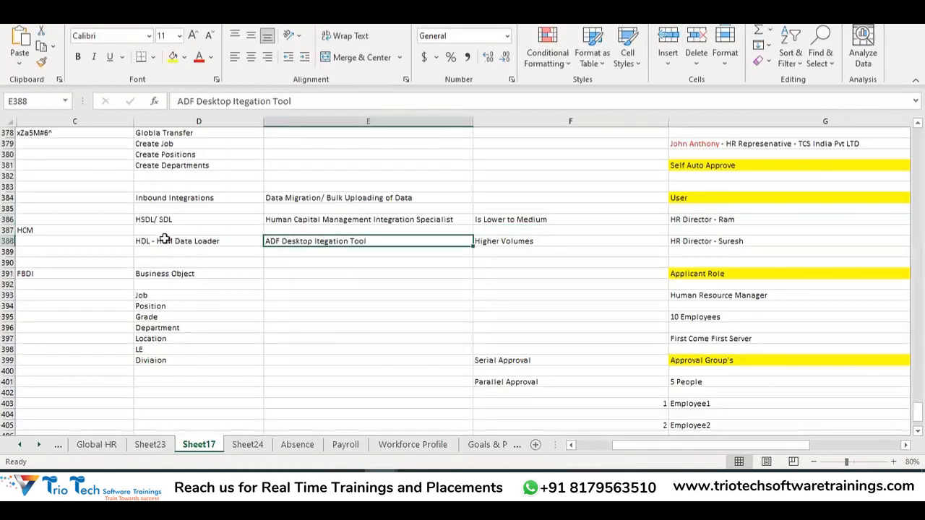
# Highlight the HSDL/ SDL and HDL - HCM Data Loader rows across columns D to F in turn, followed by both names in D386:D388
pyautogui.moveTo(165, 241); pyautogui.dragTo(537, 242)
pyautogui.moveTo(180, 219); pyautogui.dragTo(545, 208)
pyautogui.moveTo(173, 241); pyautogui.dragTo(507, 250)
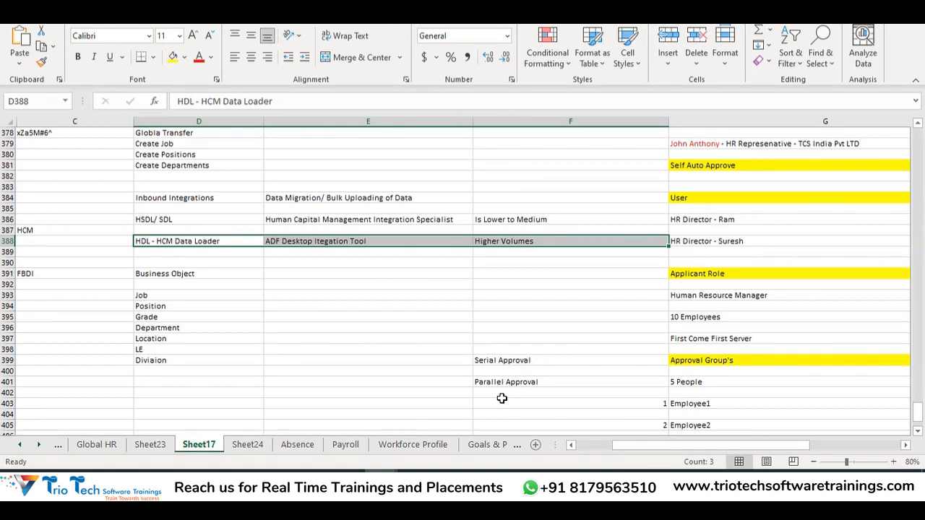
pyautogui.click(502, 399)
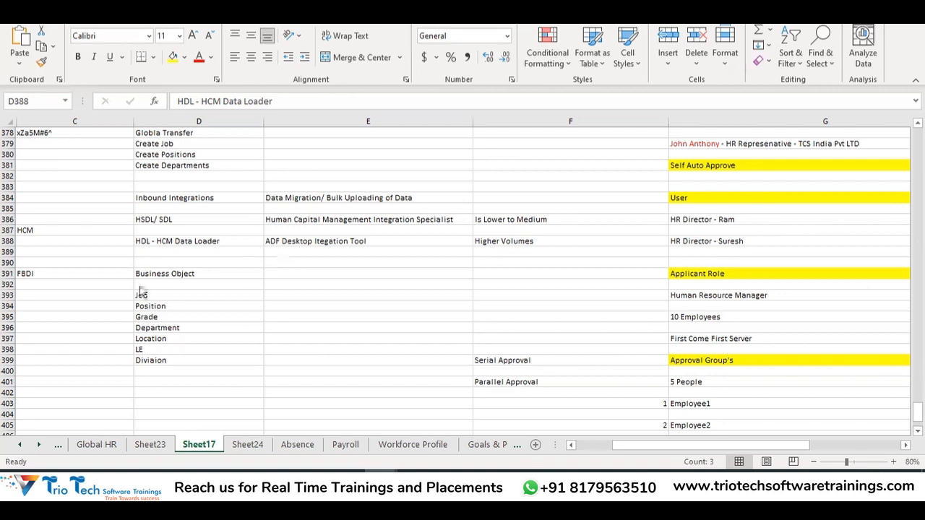
pyautogui.moveTo(176, 219); pyautogui.dragTo(155, 240)
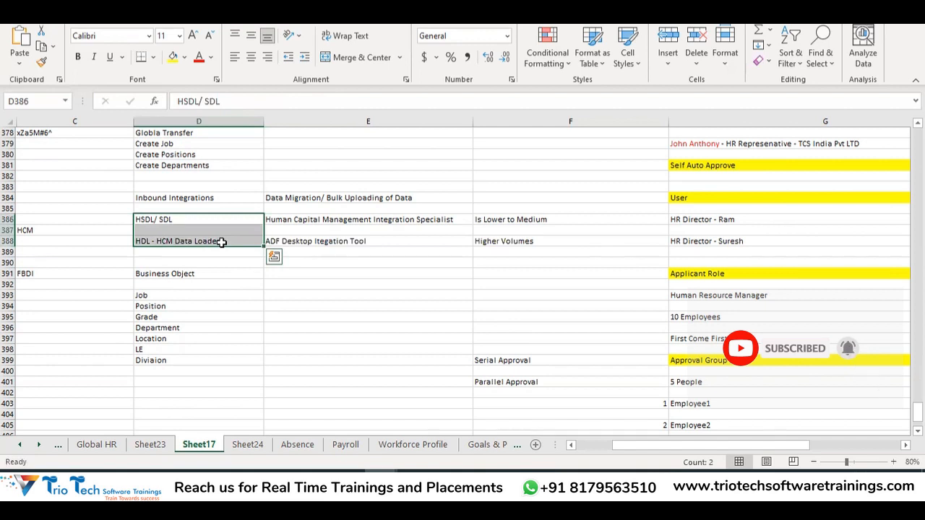
pyautogui.click(318, 212)
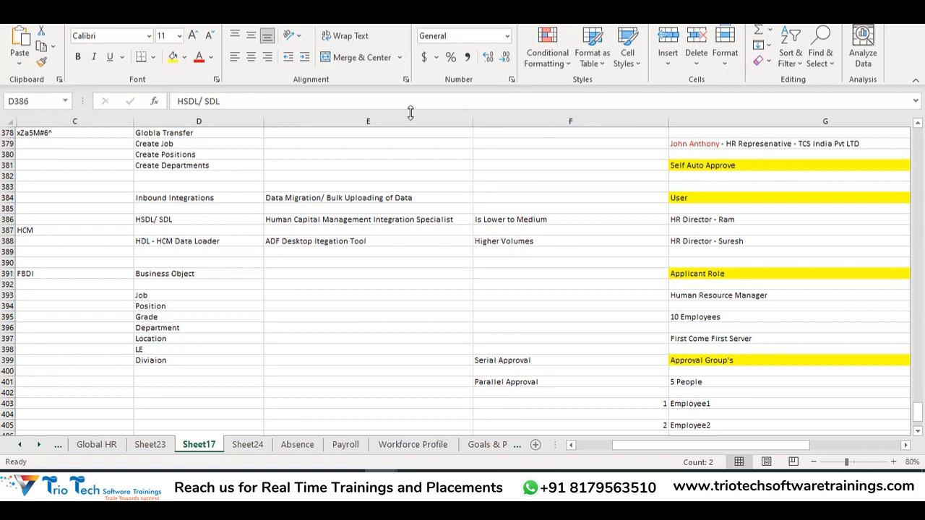
# Review the earlier Inbound Integration and Data Migrations notes around rows 294 to 320 of Sheet17, and return to the HSDL/ SDL rows
pyautogui.scroll(4, 355, 203)
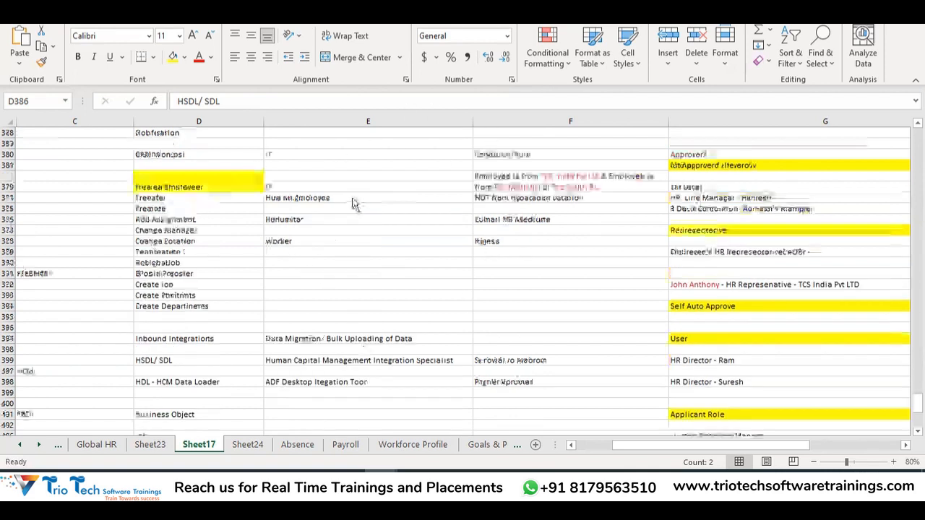
pyautogui.scroll(8, 355, 203)
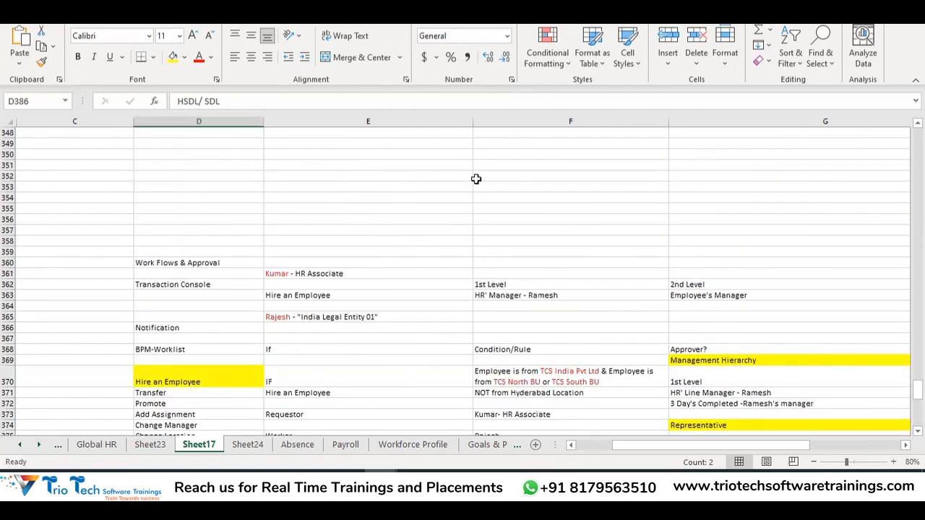
pyautogui.scroll(18, 378, 263)
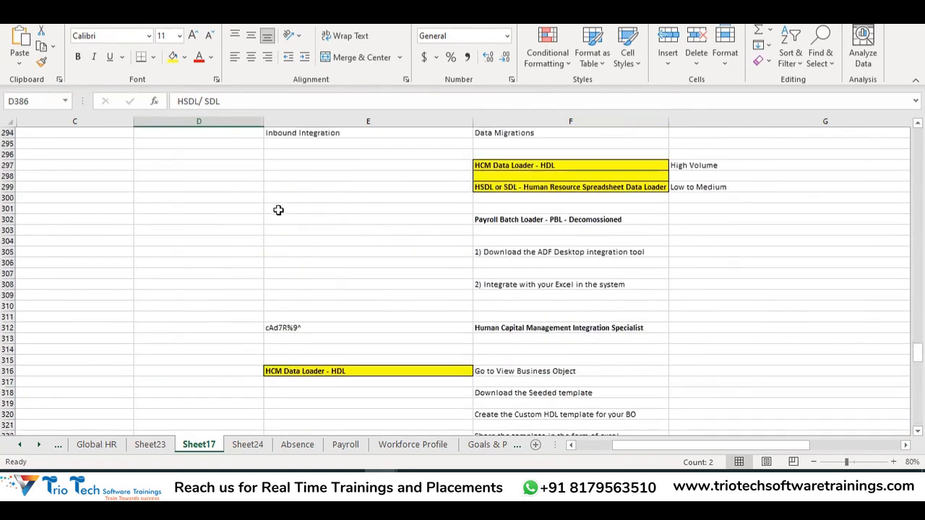
pyautogui.scroll(-16, 326, 221)
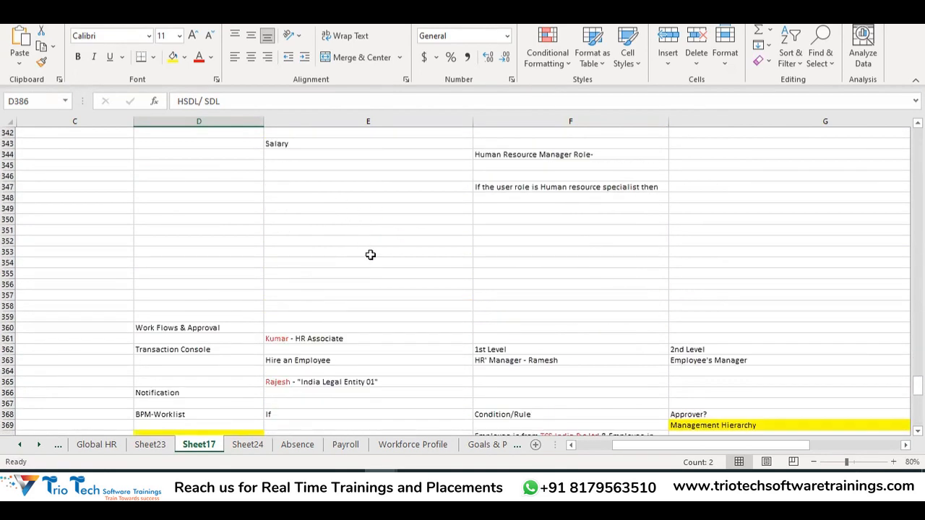
pyautogui.scroll(-4, 370, 255)
pyautogui.scroll(-7, 436, 275)
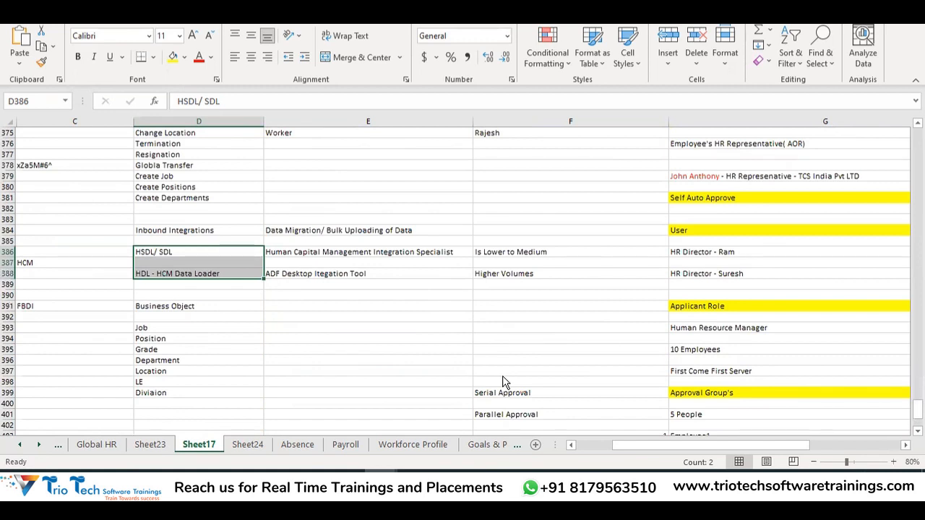
pyautogui.click(545, 236)
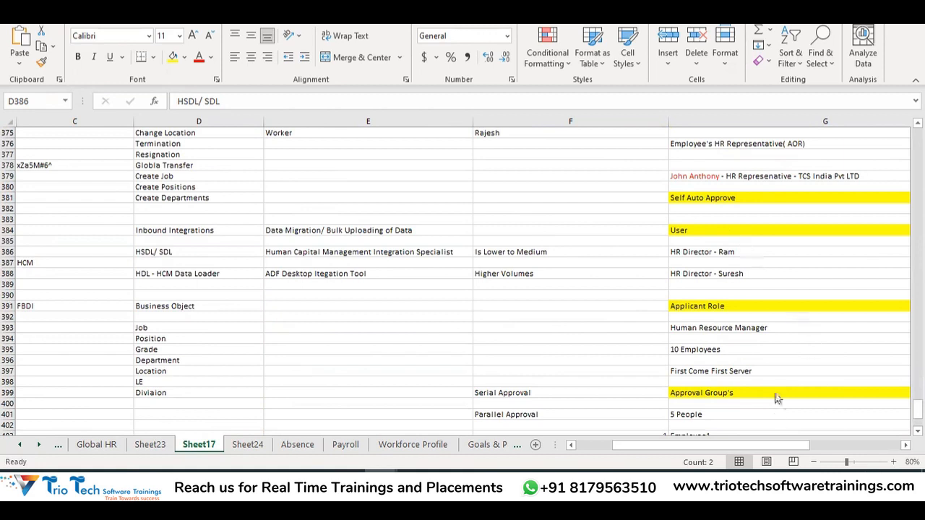